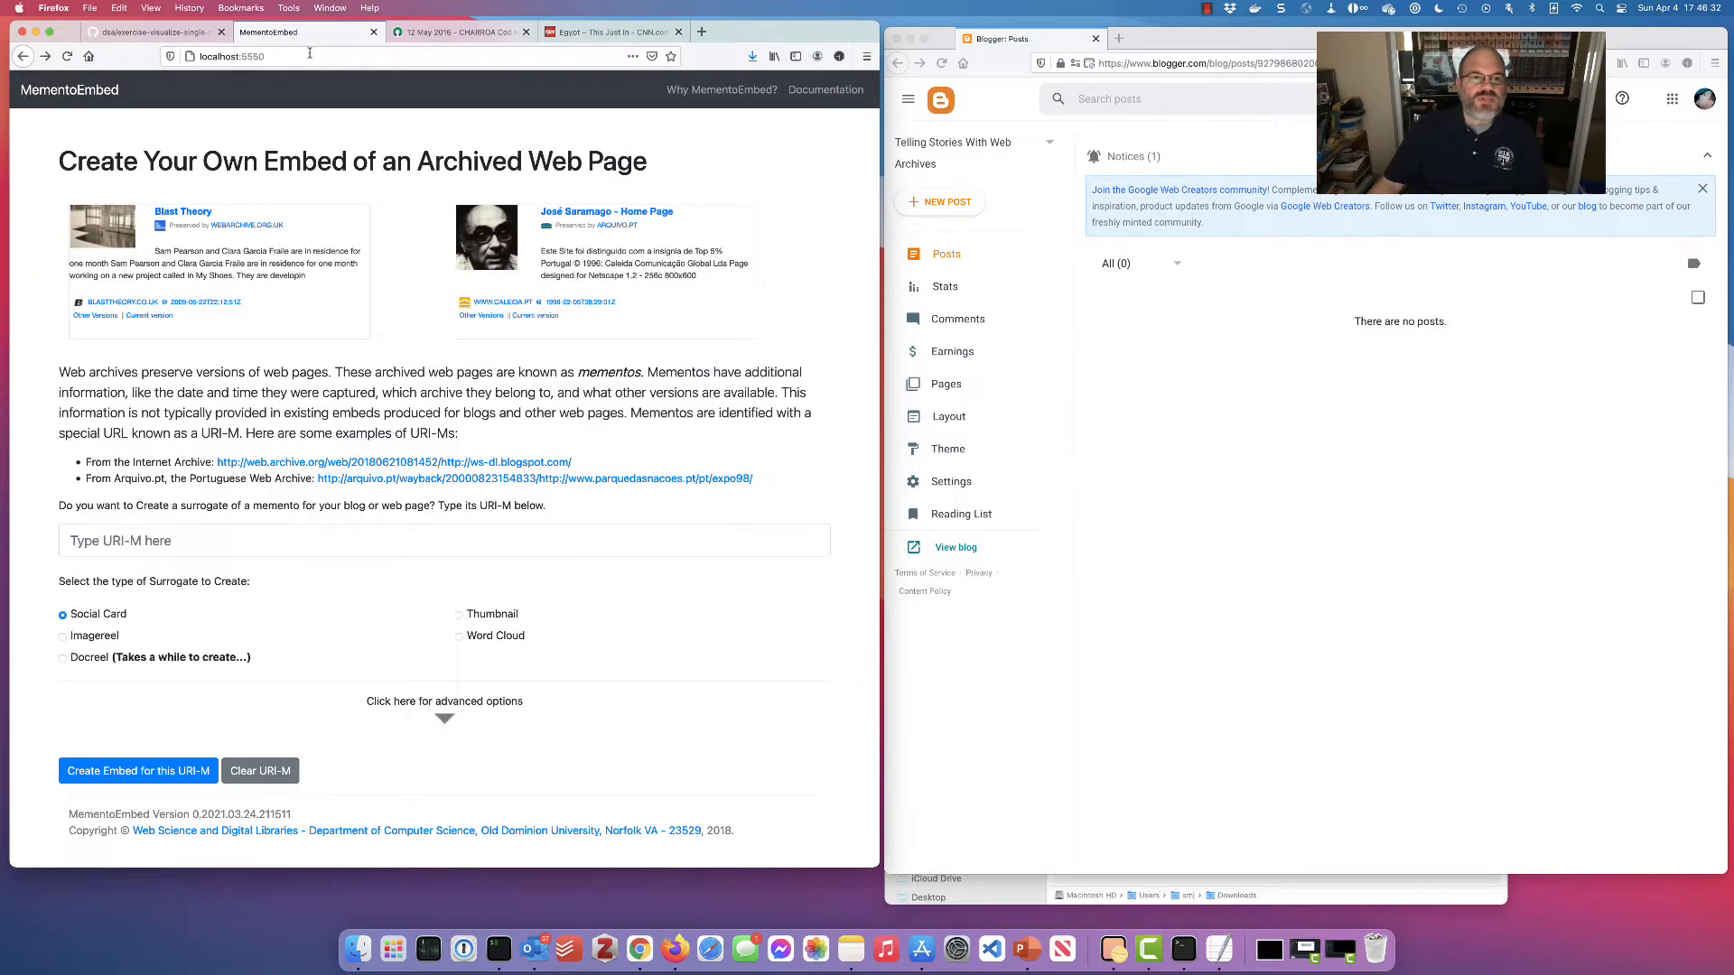
# Paste the Archive-It address of CNN's Egypt blog memento into MementoEmbed's URI-M field and show advanced options
pyautogui.click(611, 32)
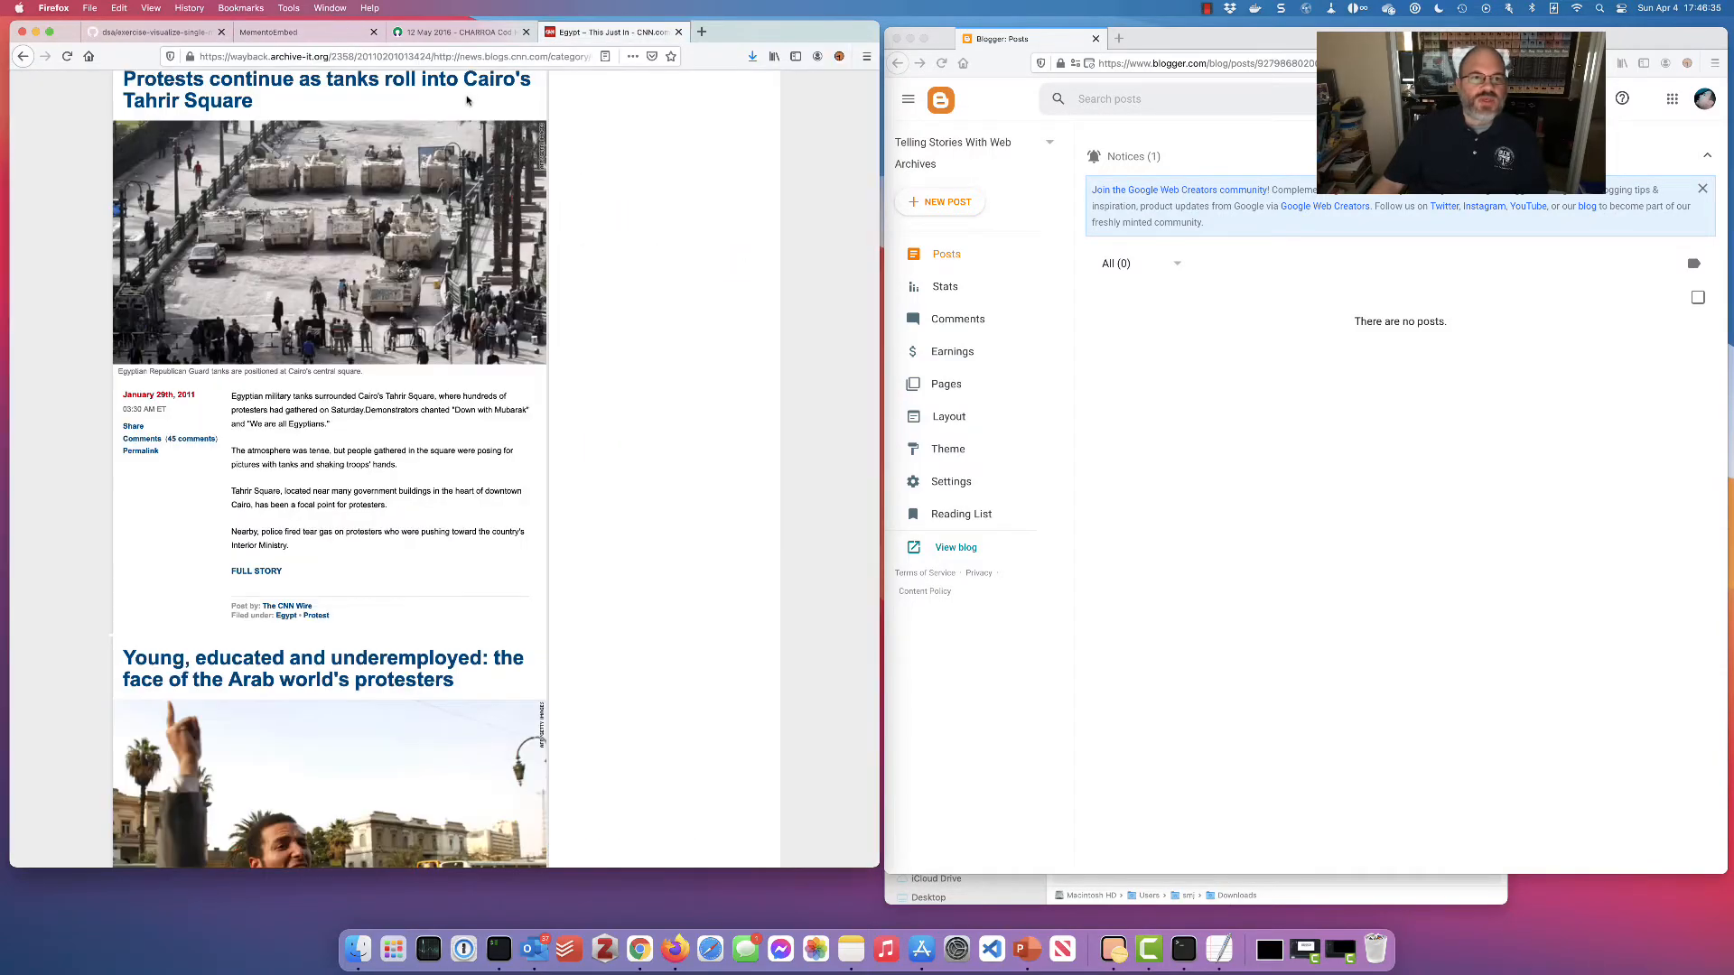
pyautogui.scroll(20, 482, 101)
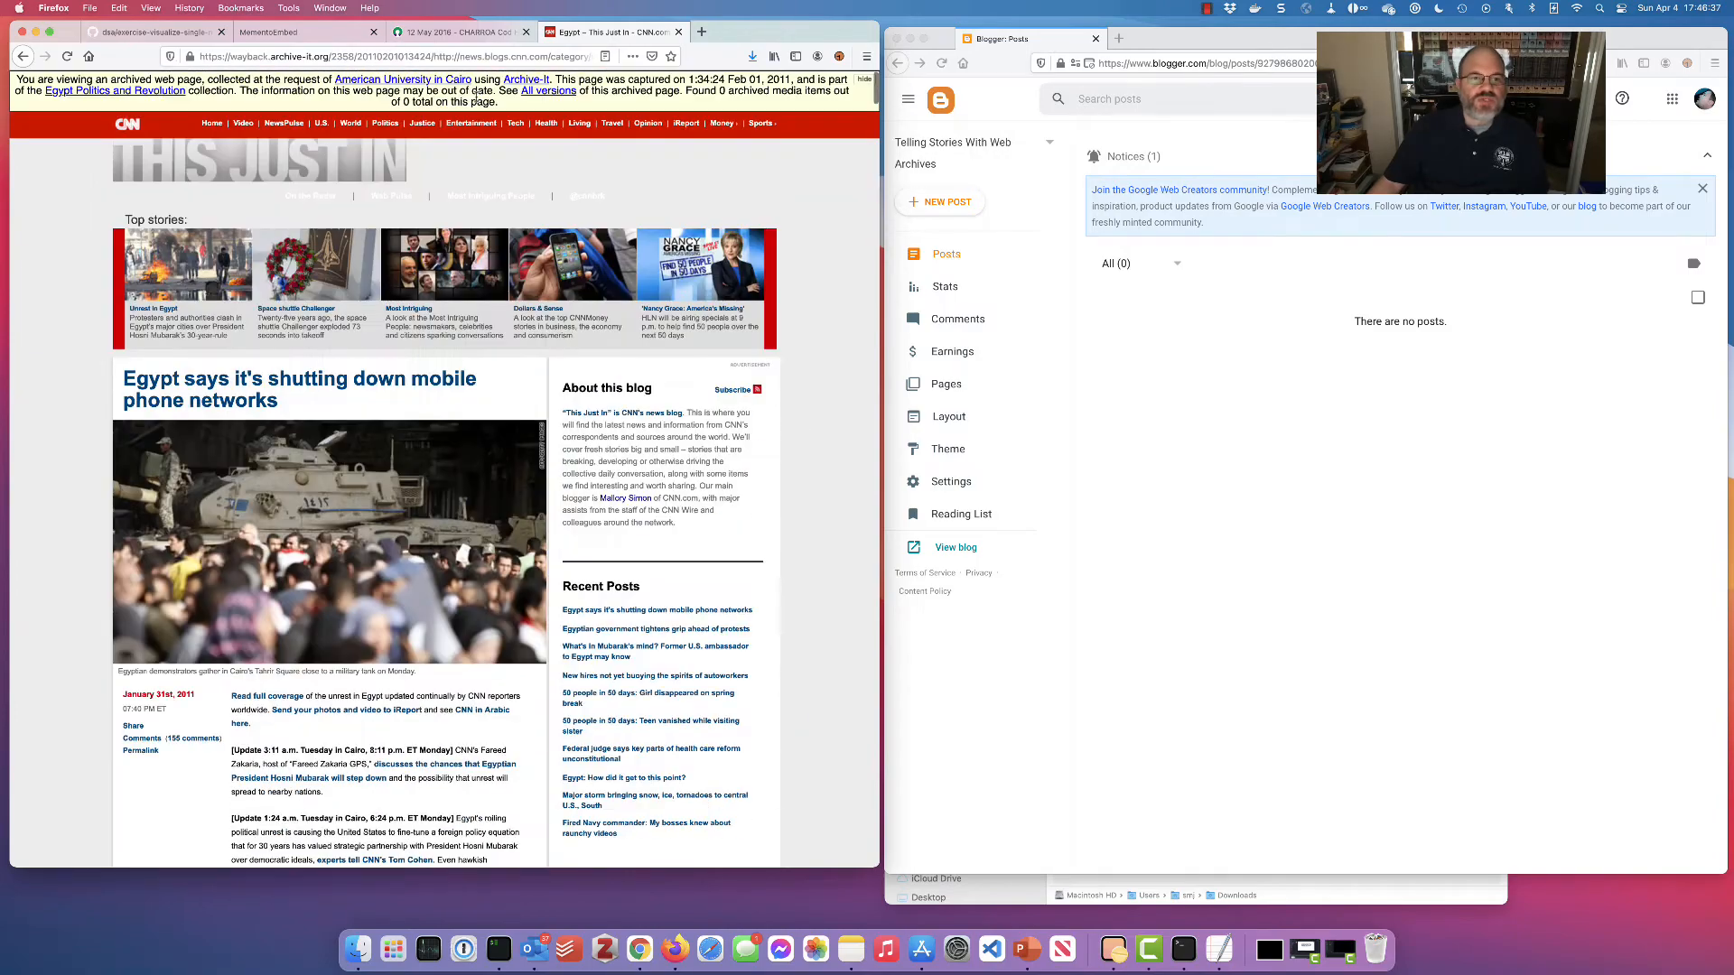
pyautogui.click(496, 58)
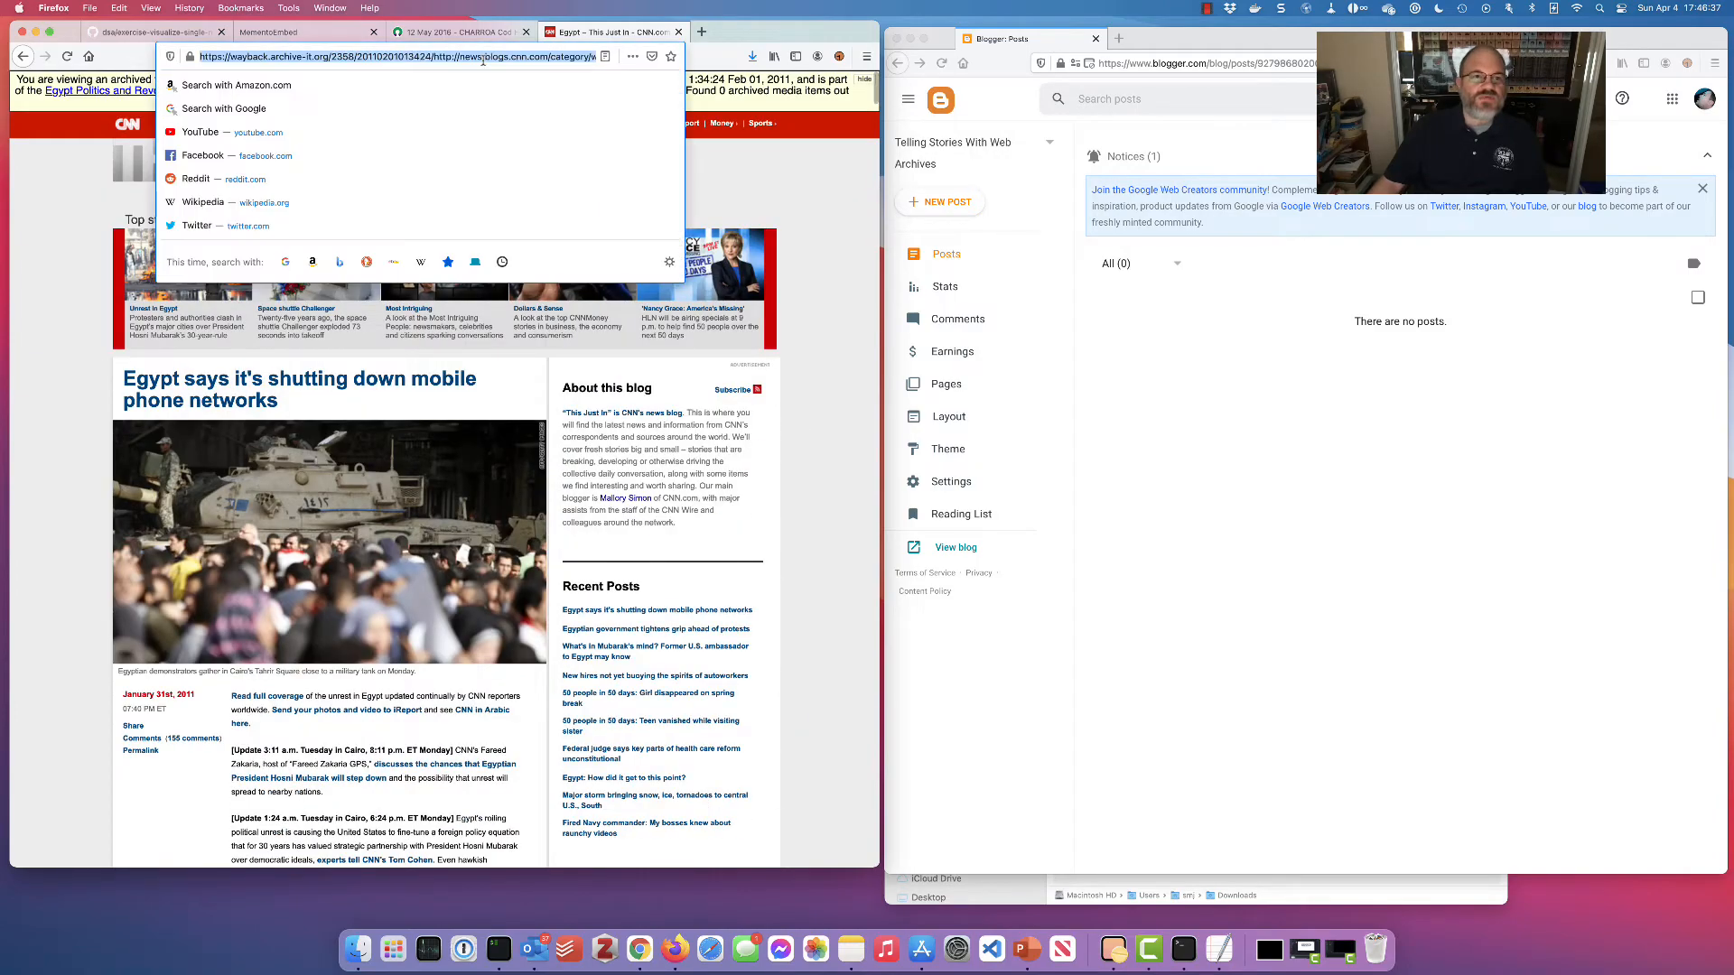
pyautogui.click(305, 36)
pyautogui.click(166, 540)
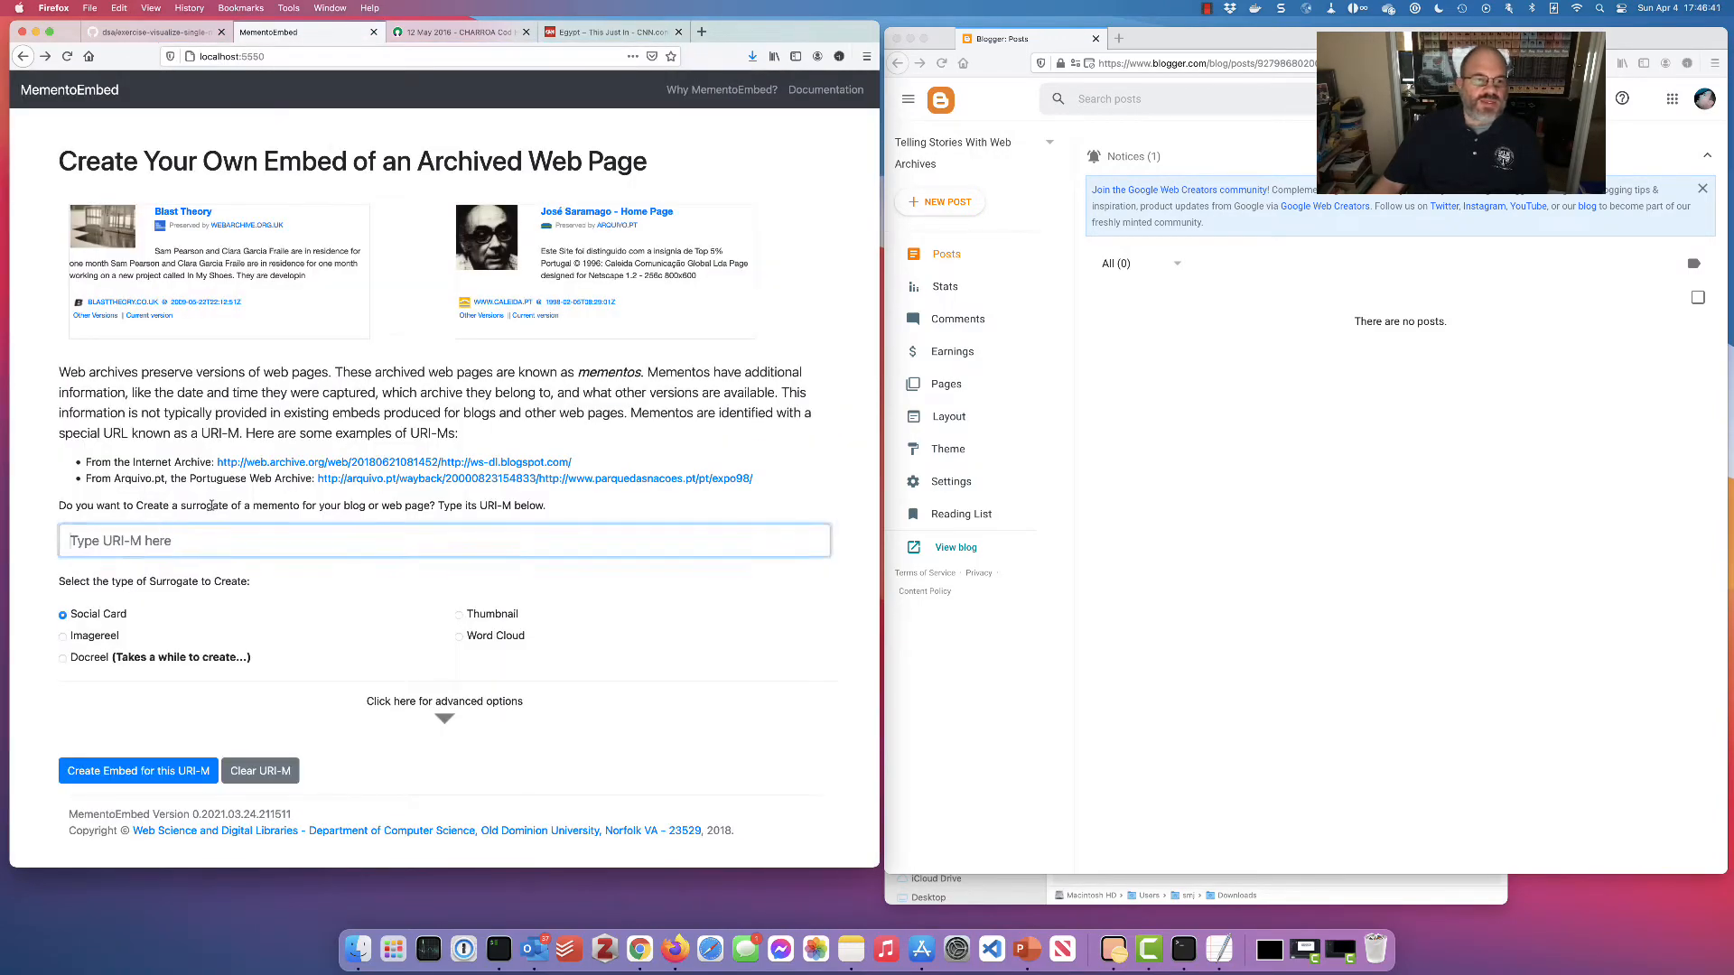
pyautogui.press('super+v')
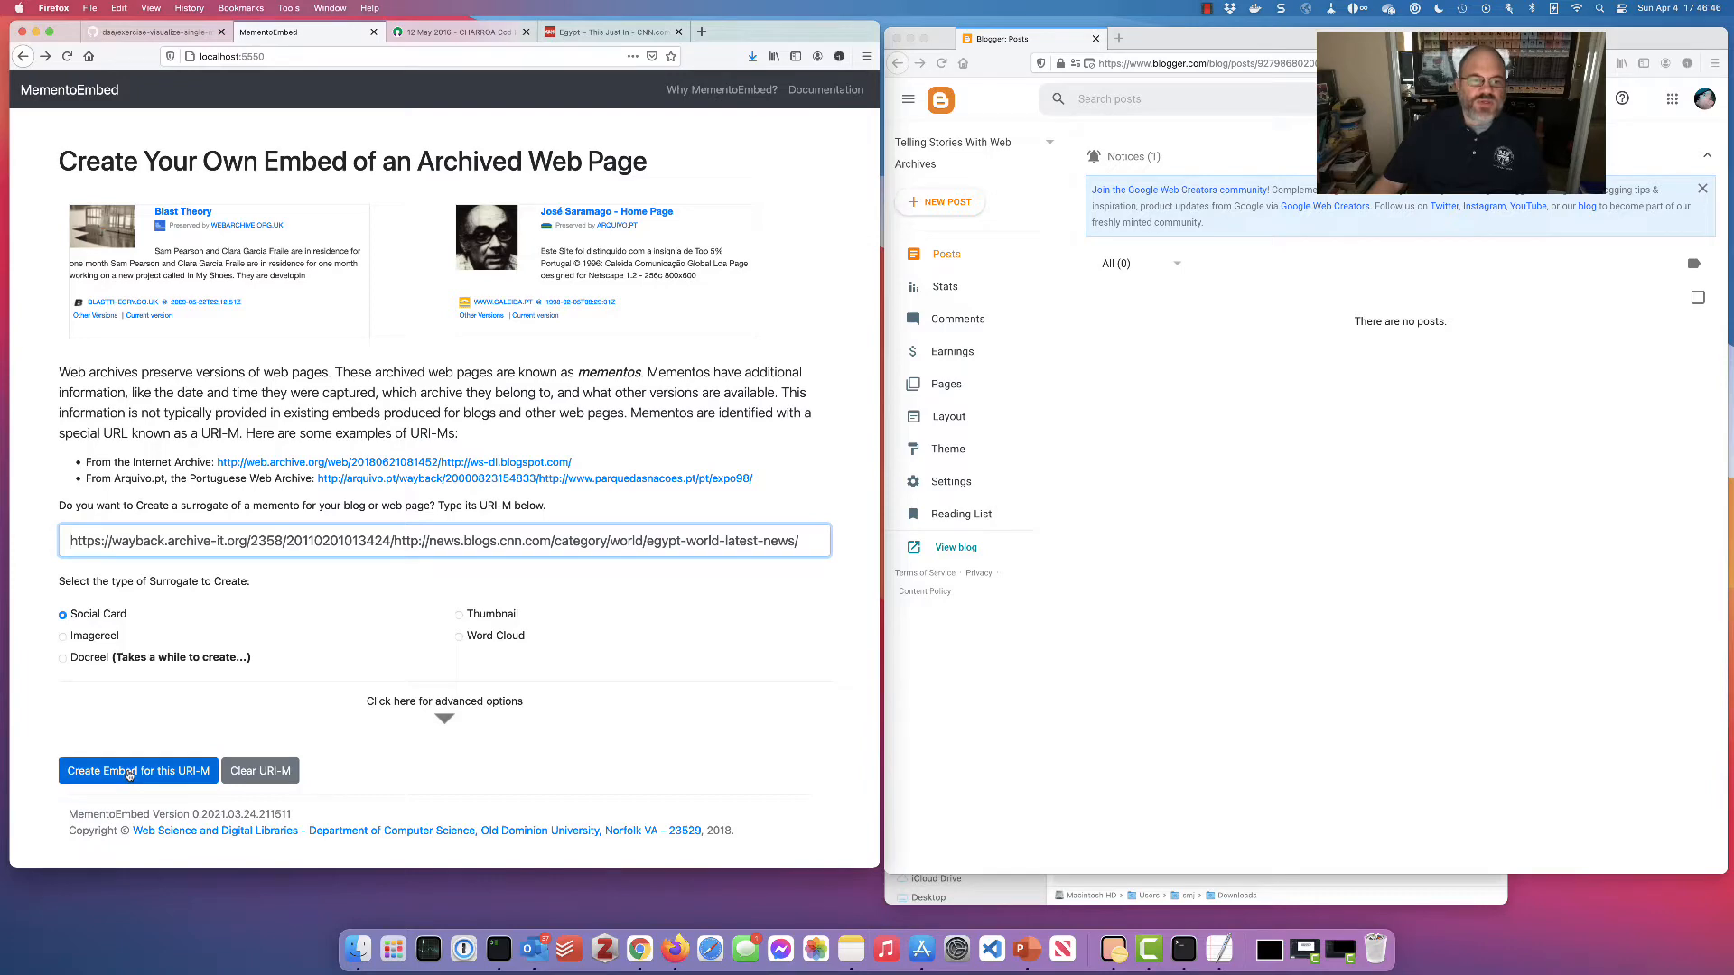
pyautogui.click(448, 719)
# Set 'Remove remote JavaScript?' to Yes and create the social card embed for the CNN Egypt memento
pyautogui.scroll(-1, 593, 702)
pyautogui.scroll(-5, 594, 703)
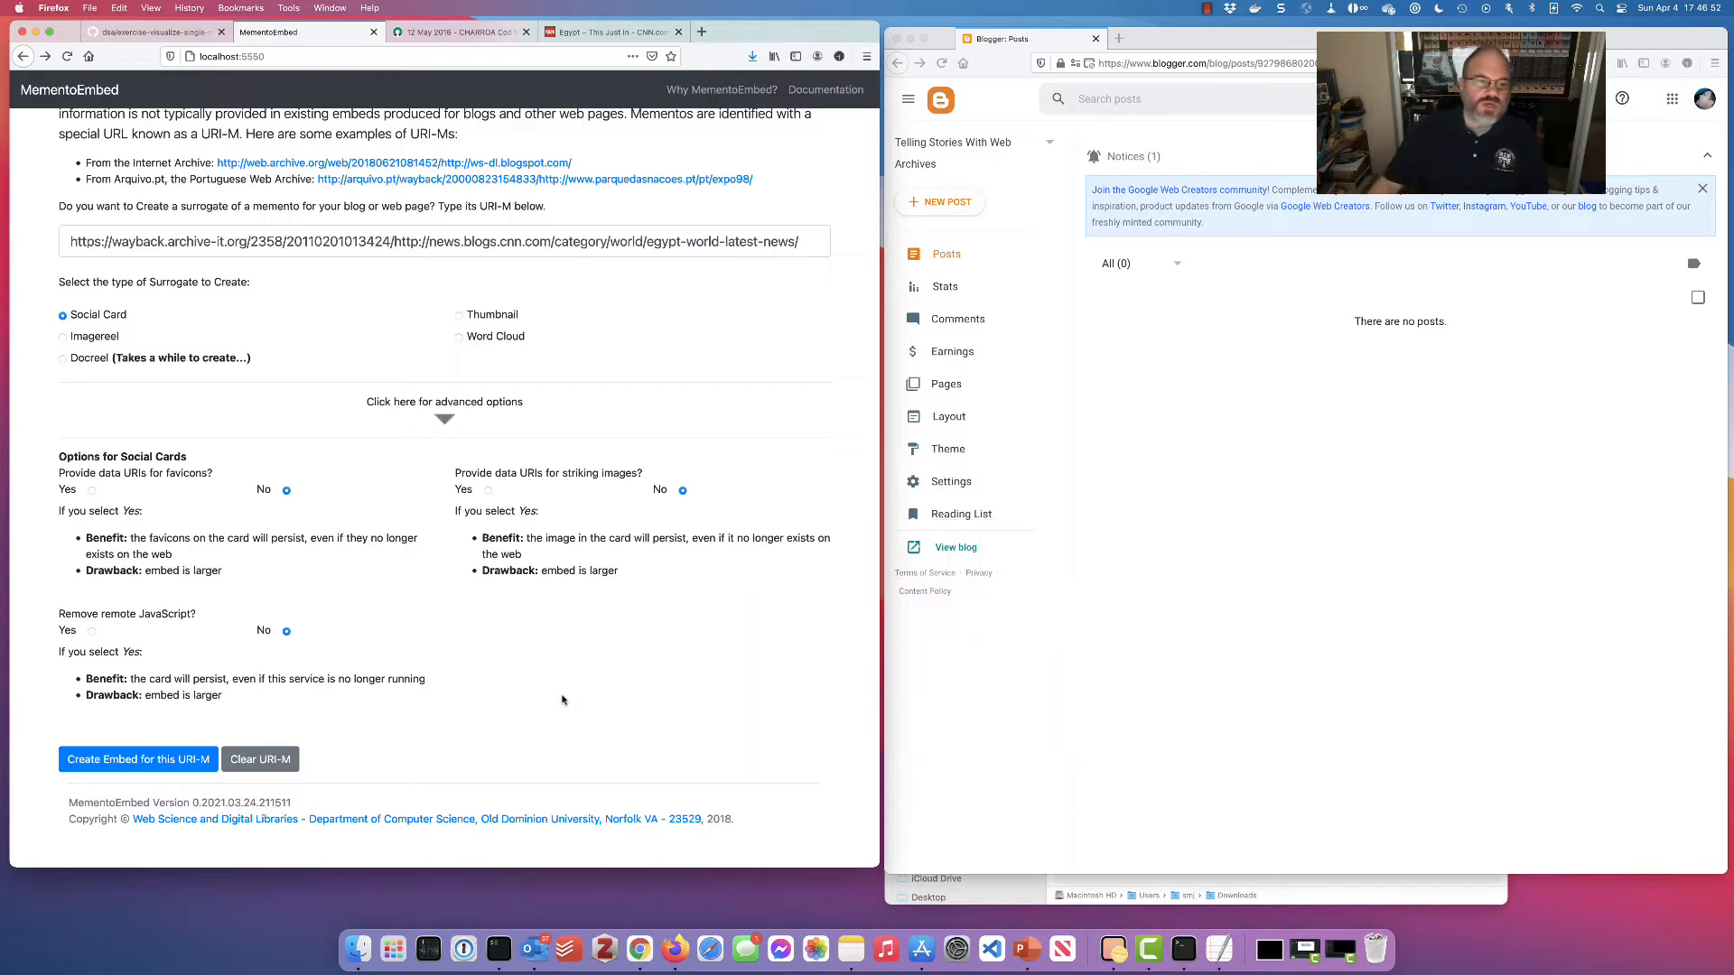
pyautogui.click(93, 630)
pyautogui.scroll(2, 172, 662)
pyautogui.scroll(-2, 158, 714)
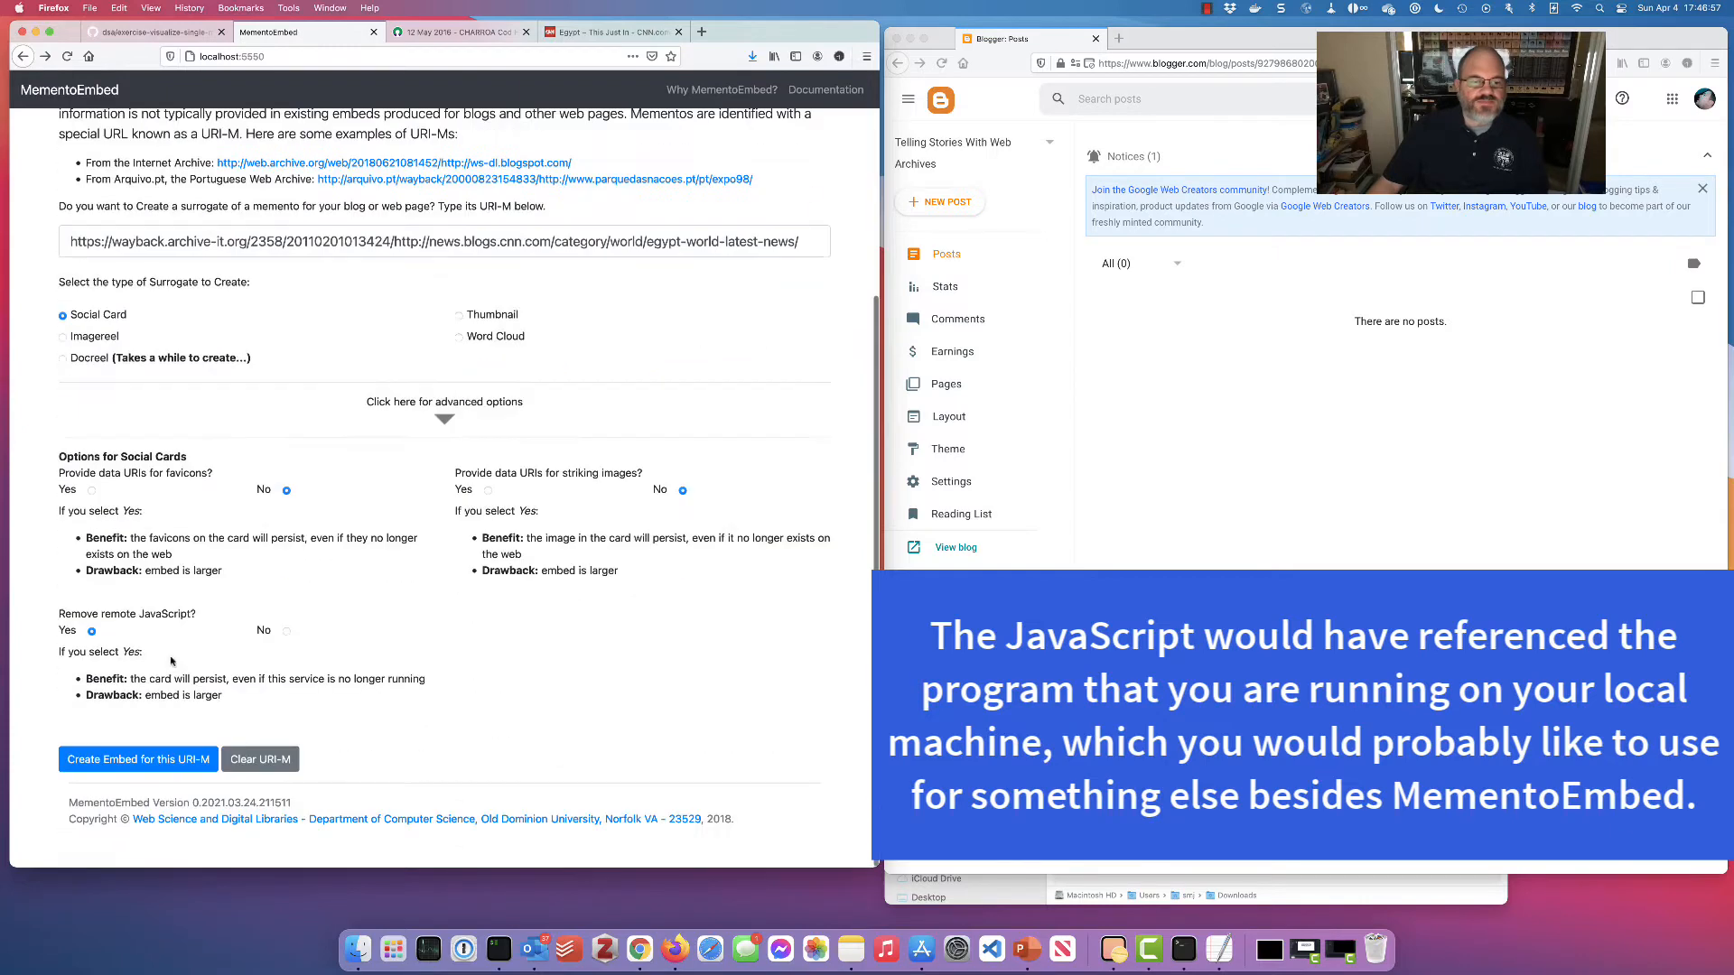
pyautogui.click(145, 761)
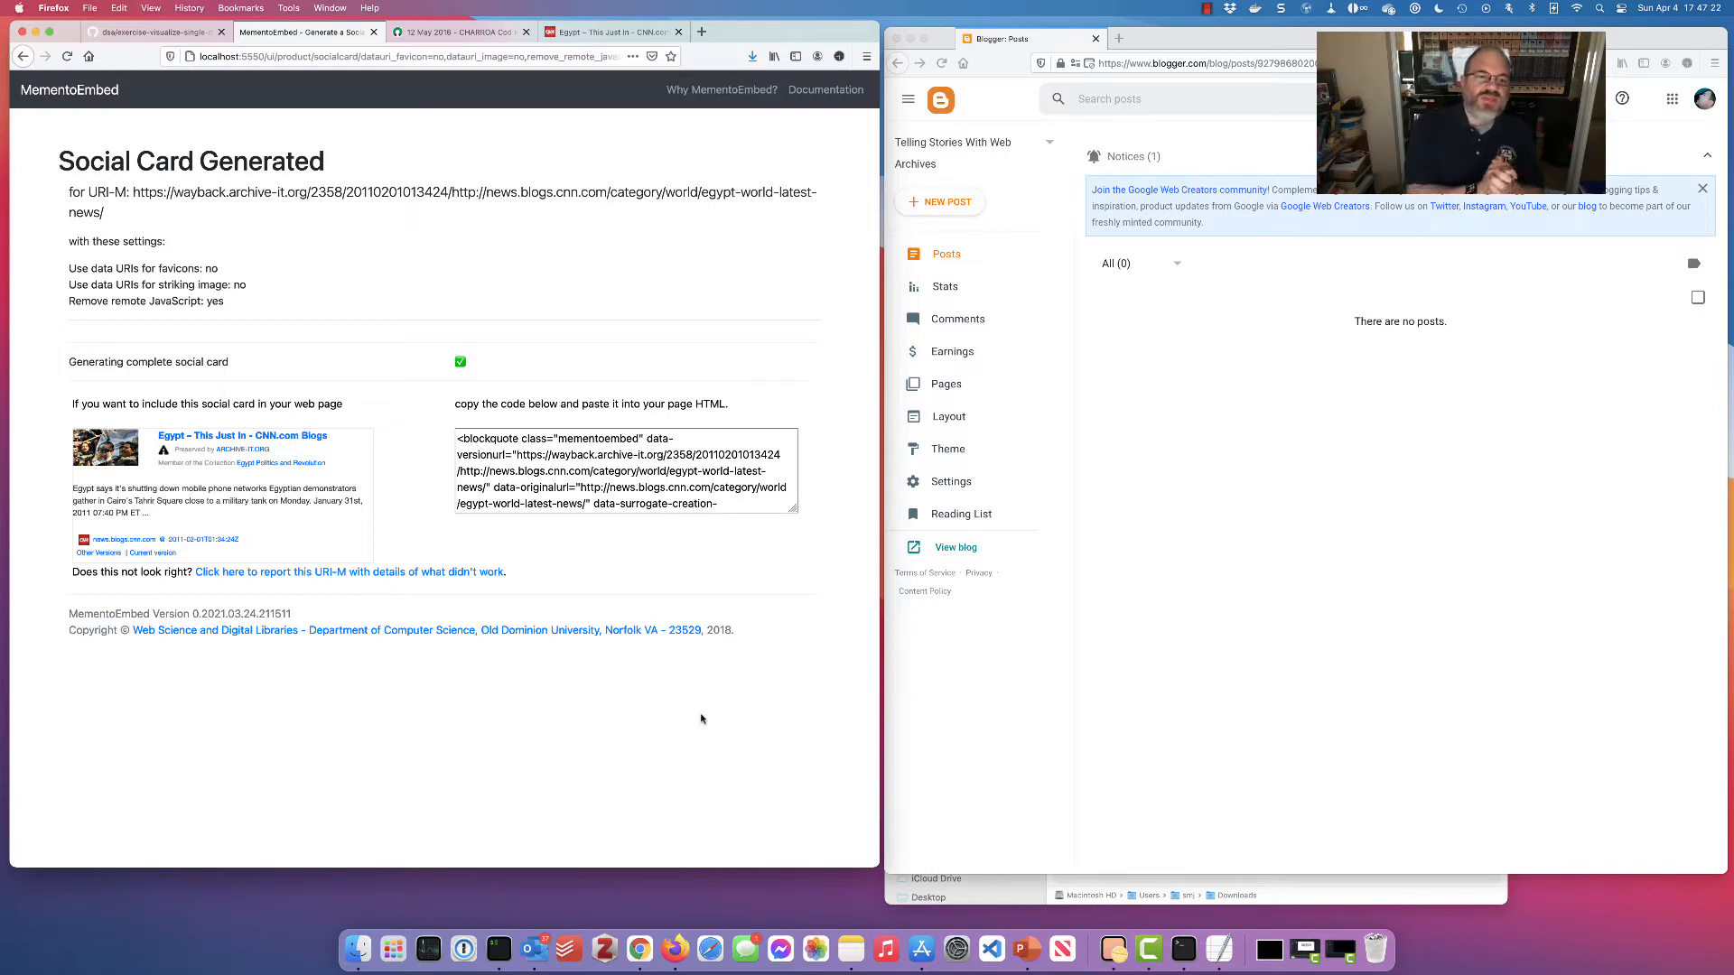
# Create a new Blogger post titled 'My First Mementos With MementoEmbed'
pyautogui.click(1205, 487)
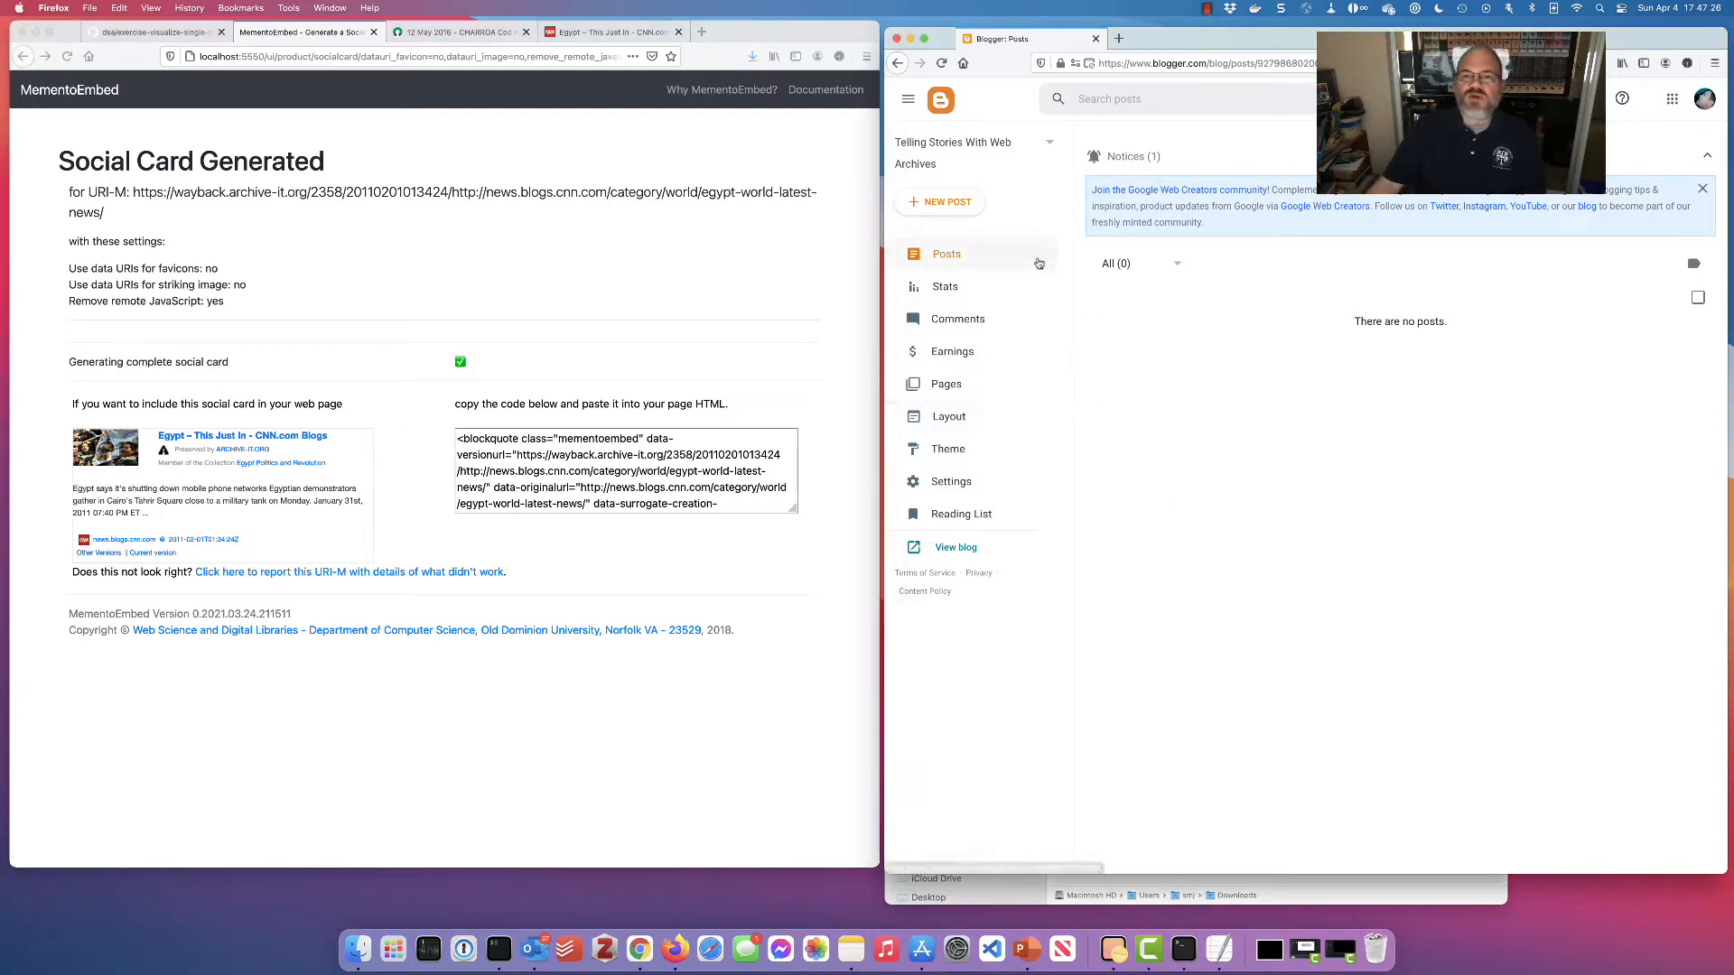
pyautogui.click(969, 209)
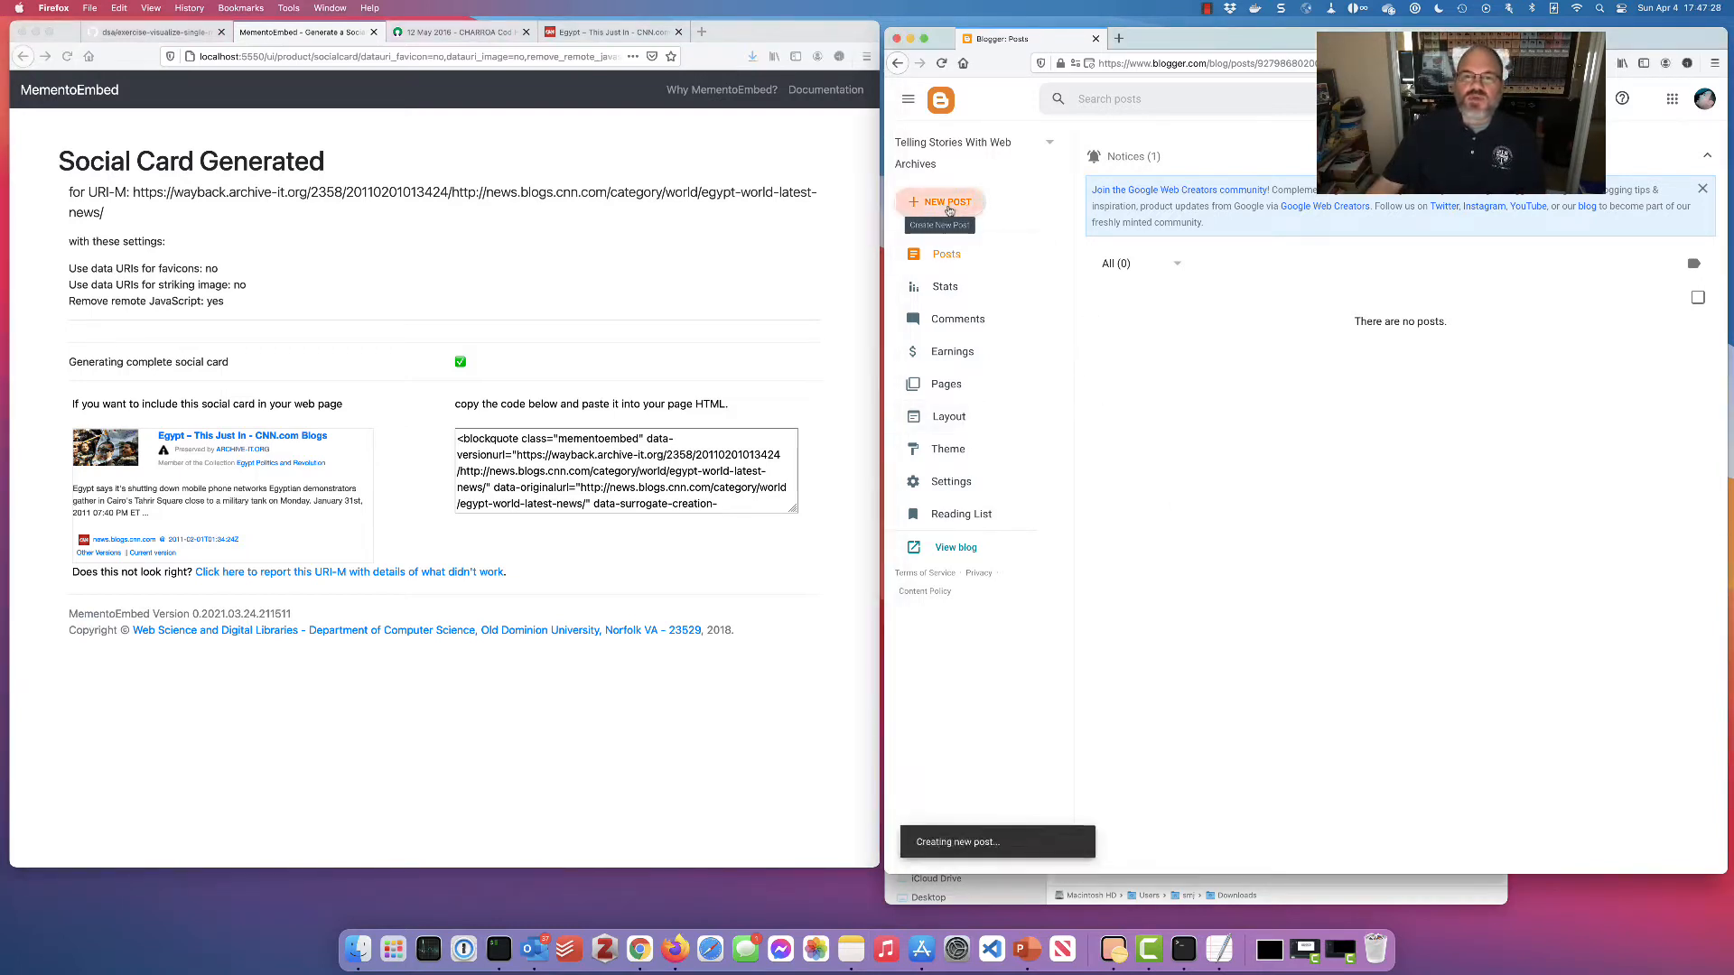
pyautogui.click(959, 153)
pyautogui.write('My')
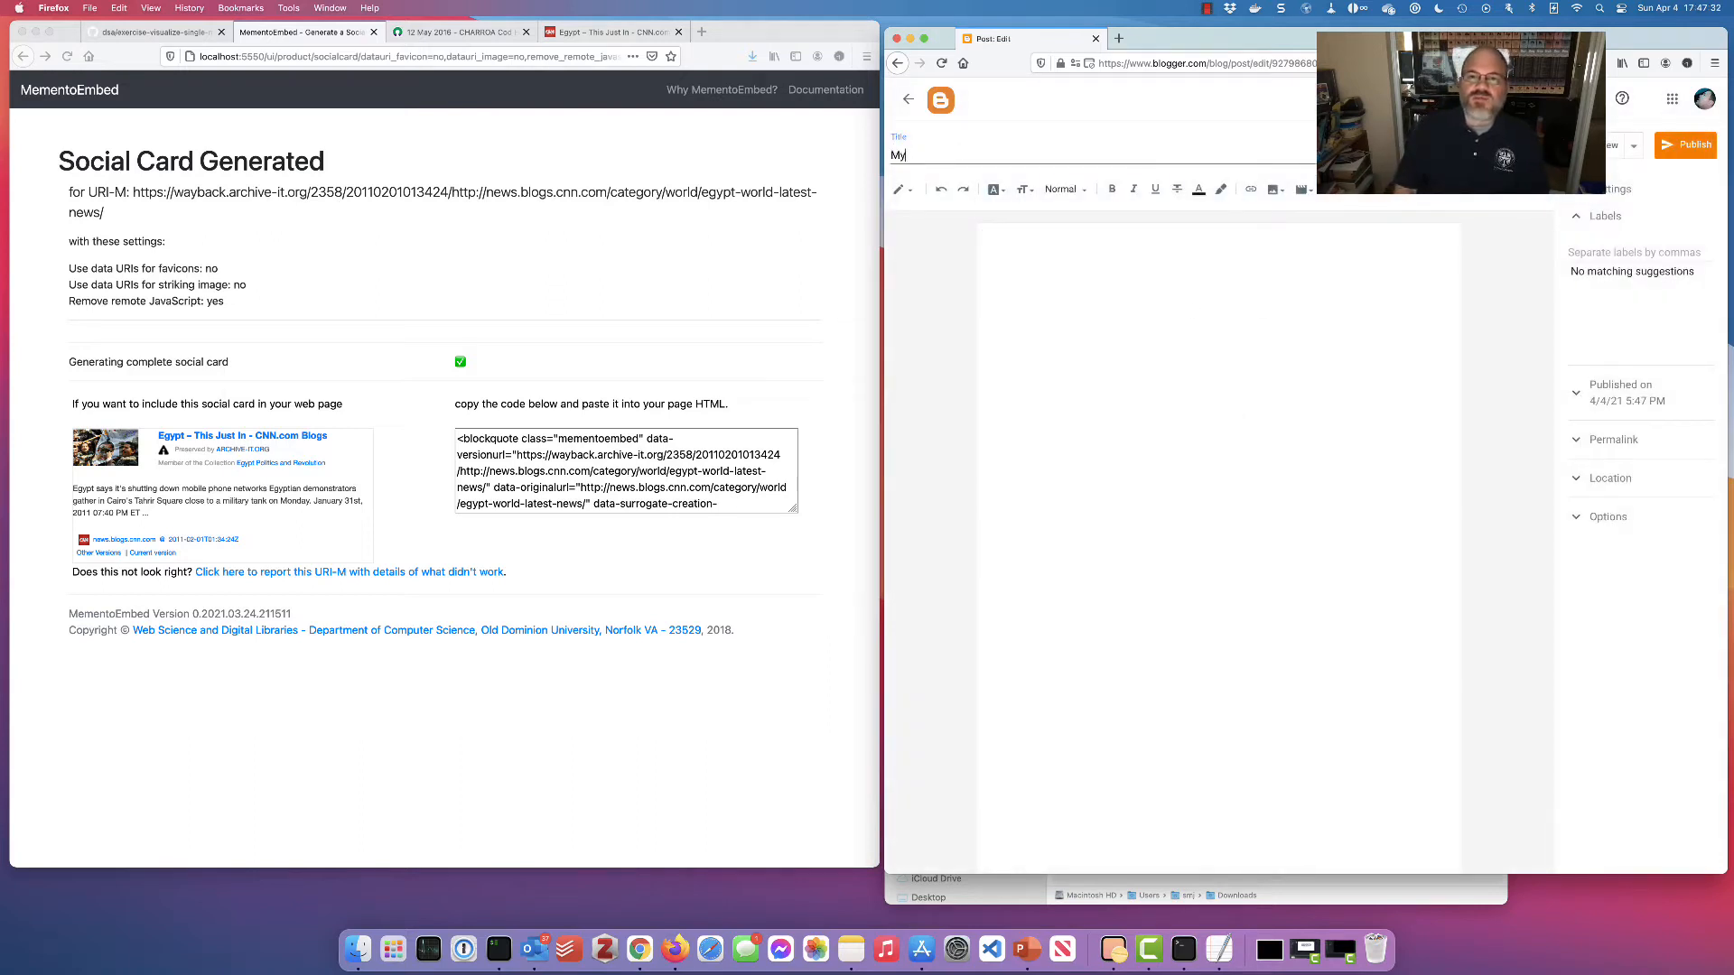
pyautogui.write(' First Mementos With MementoEmbedf')
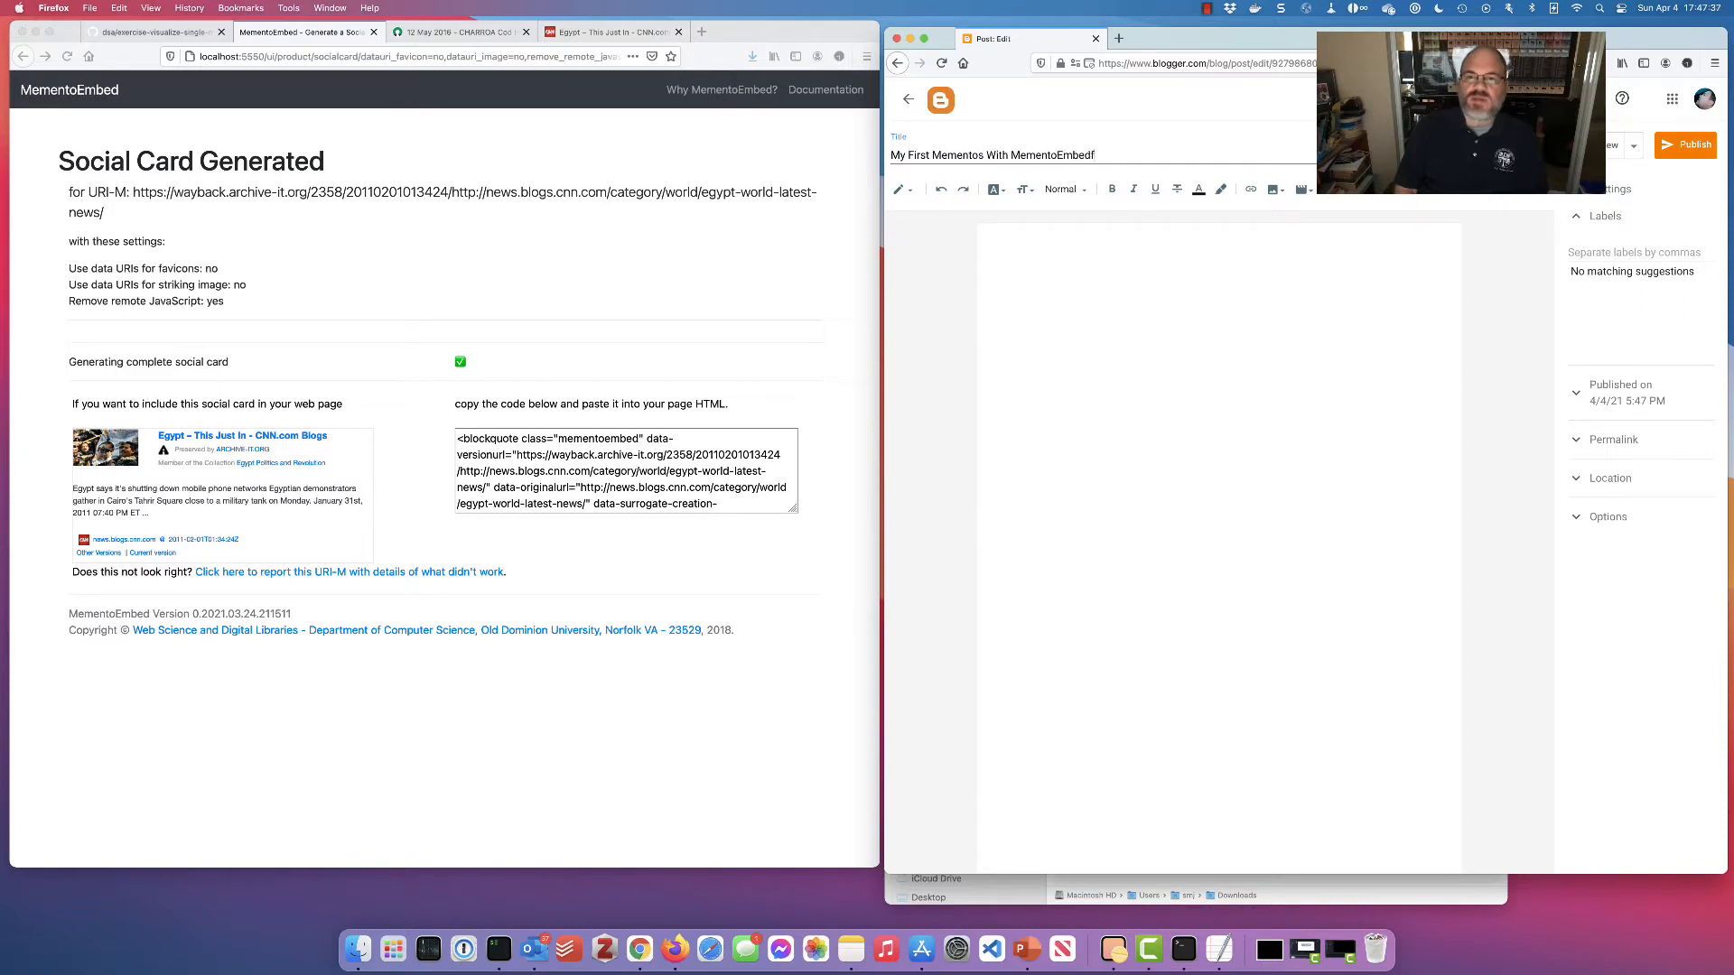
pyautogui.press('BackSpace')
pyautogui.click(1061, 242)
# Switch the post editor to HTML and write the intro line 'This is a social card:'
pyautogui.click(904, 189)
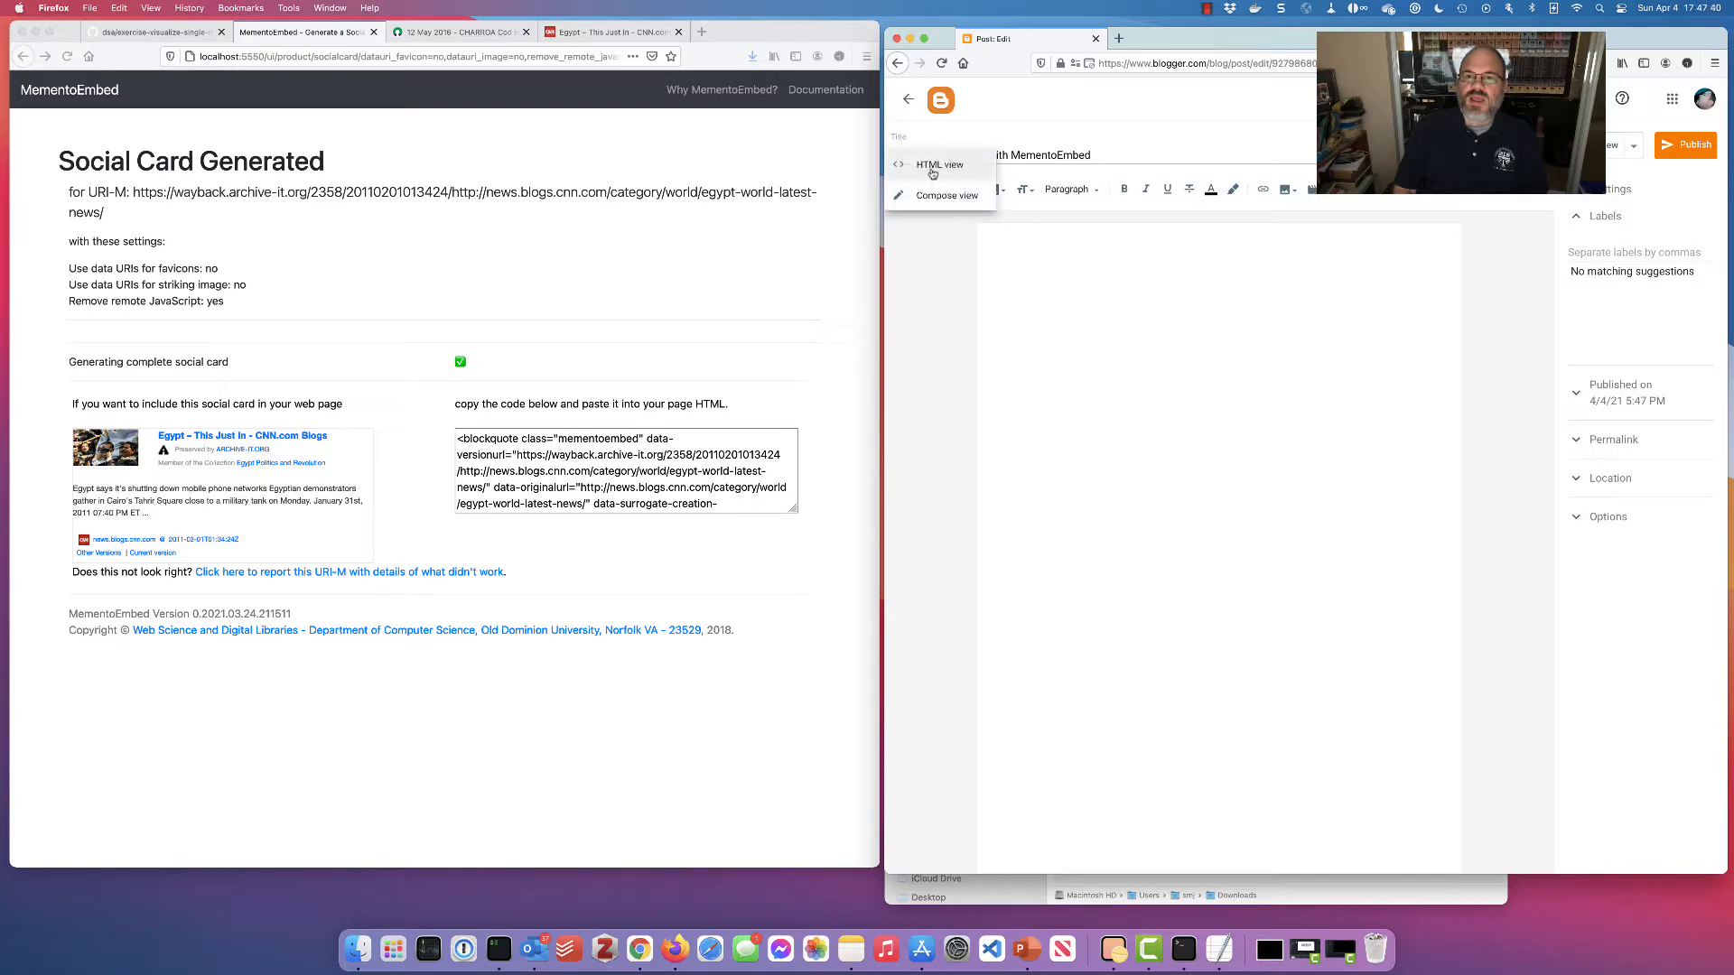
pyautogui.click(933, 169)
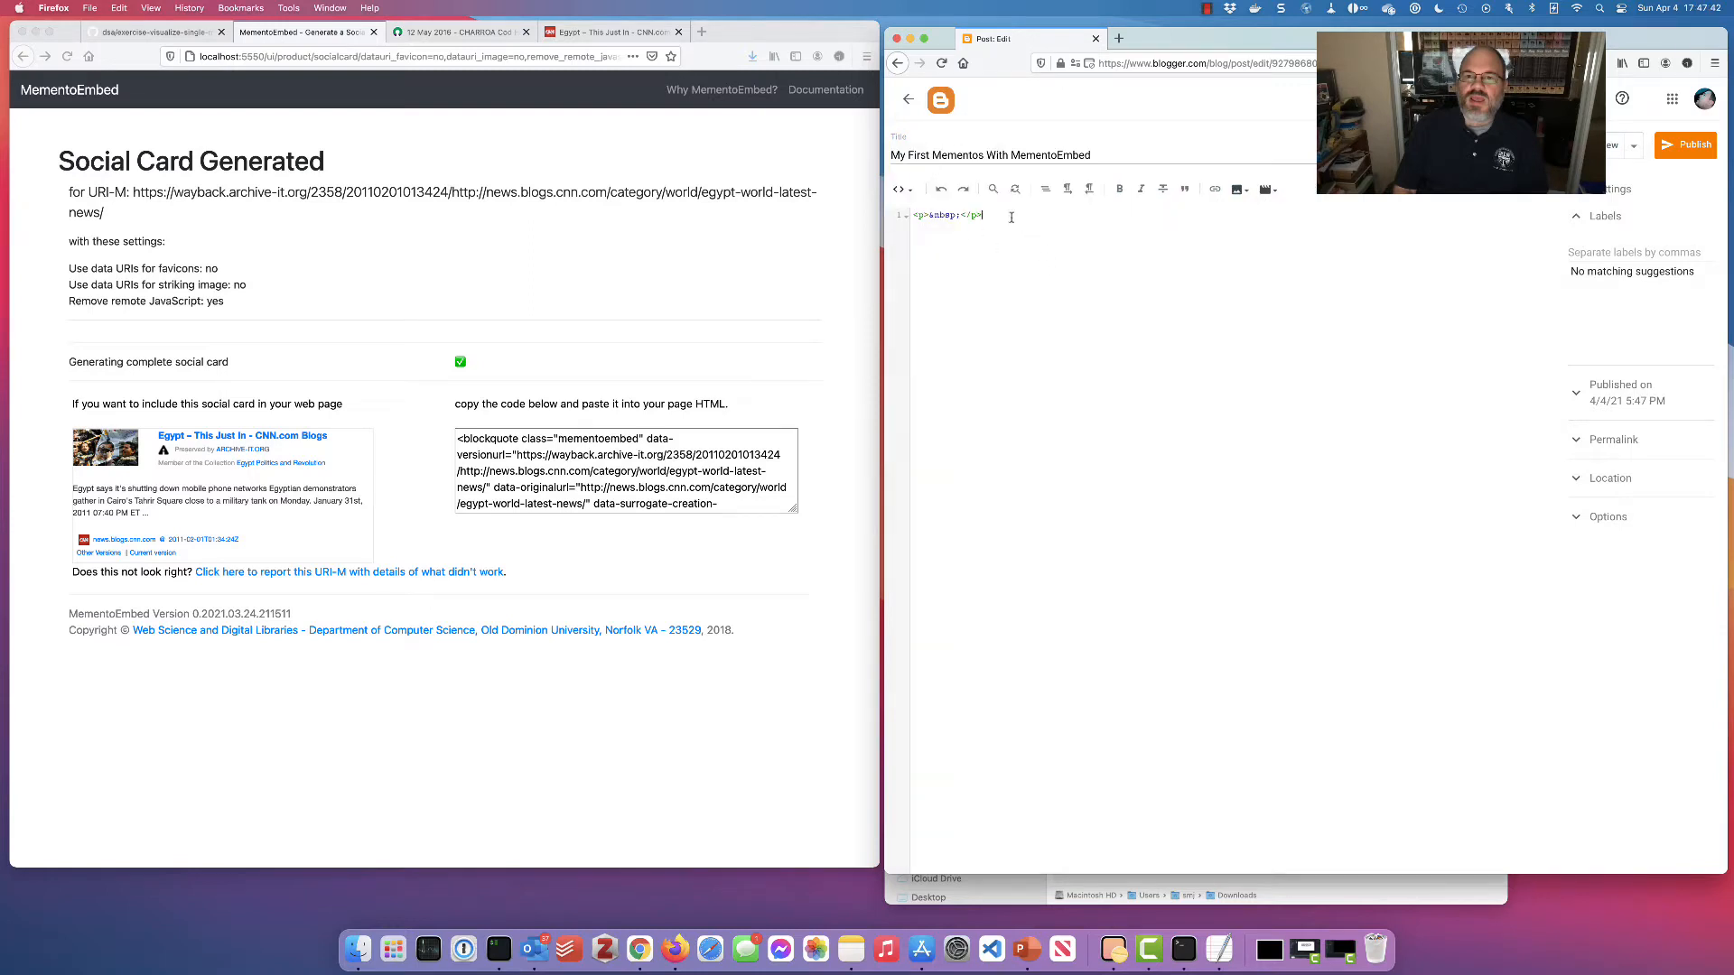
pyautogui.press('super+a')
pyautogui.click(676, 464)
pyautogui.doubleClick(628, 470)
pyautogui.click(985, 209)
pyautogui.click(964, 214)
pyautogui.doubleClick(944, 215)
pyautogui.write('This is a socai')
pyautogui.press('BackSpace')
pyautogui.press('BackSpace')
pyautogui.write('ial card:')
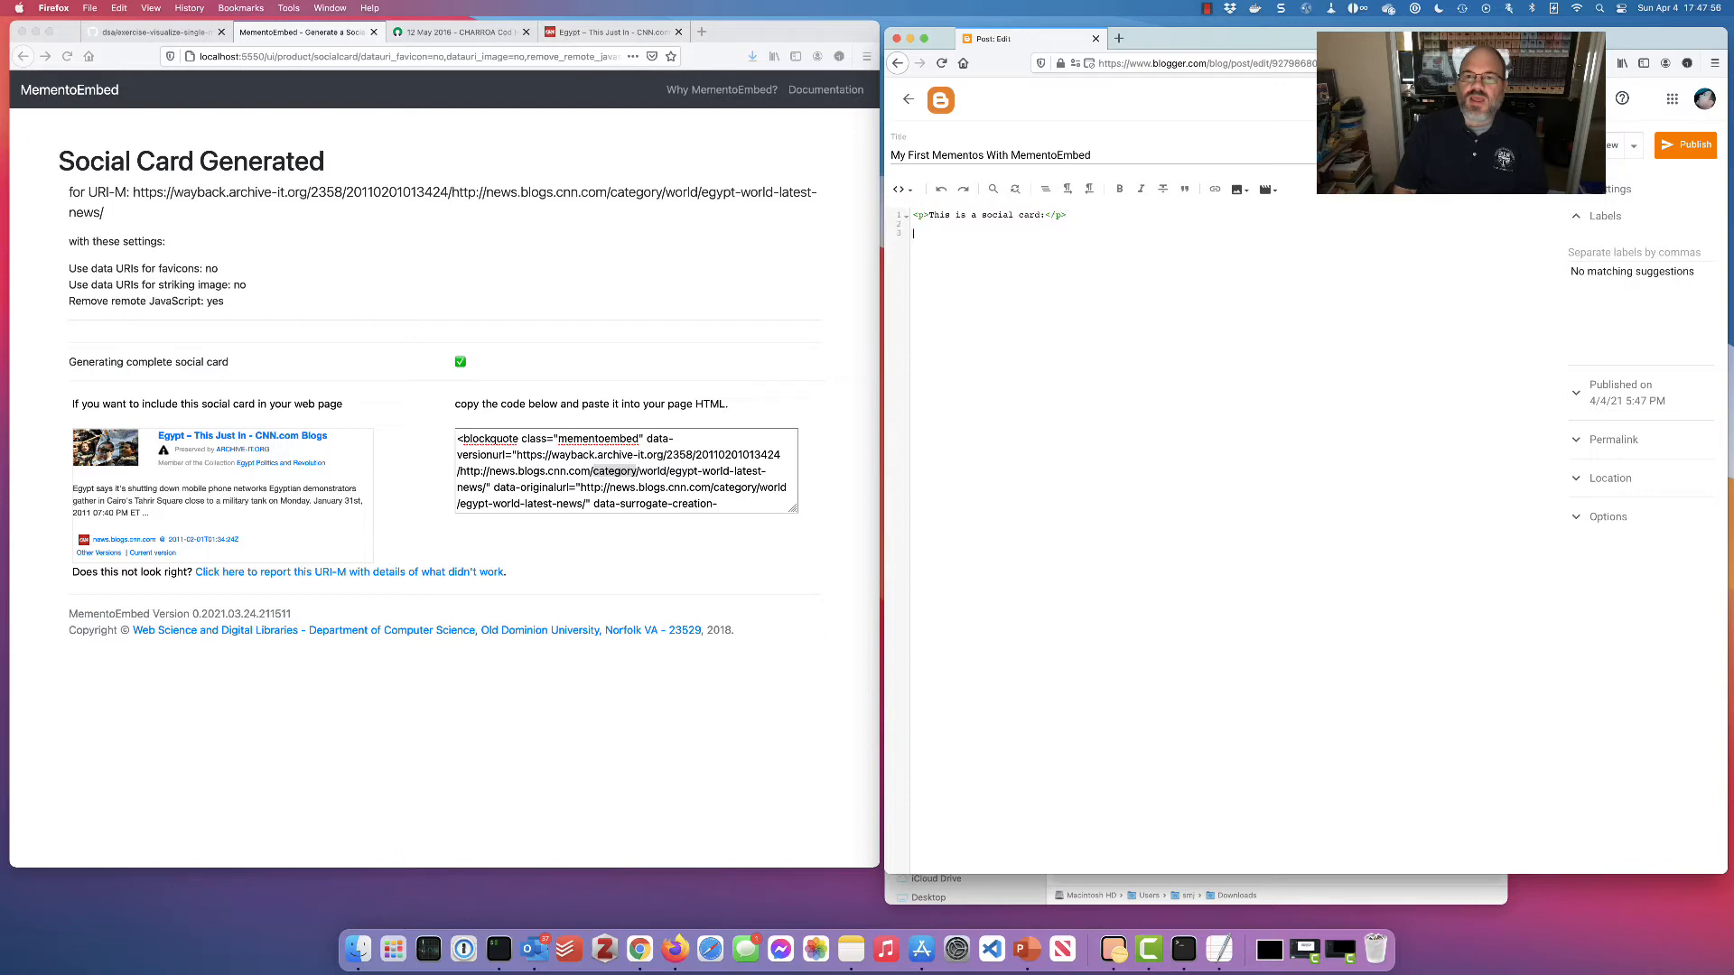
# Paste MementoEmbed's social card code on line 3 and preview the post
pyautogui.click(875, 336)
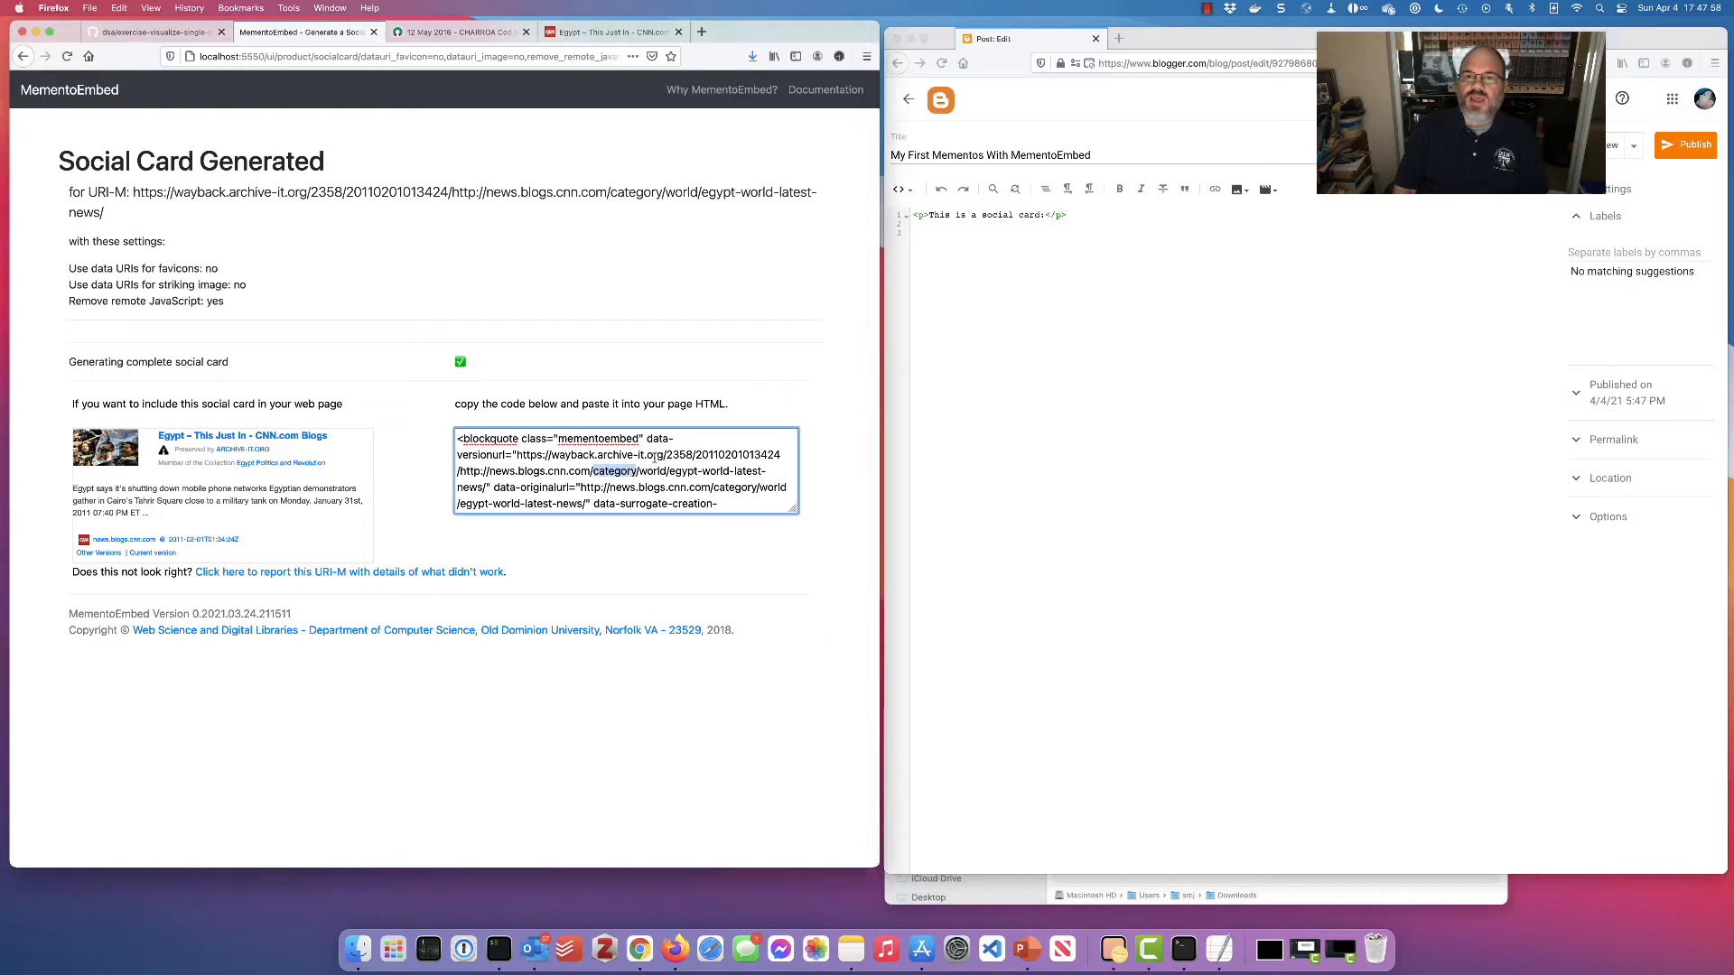
pyautogui.click(646, 456)
pyautogui.press('super+c')
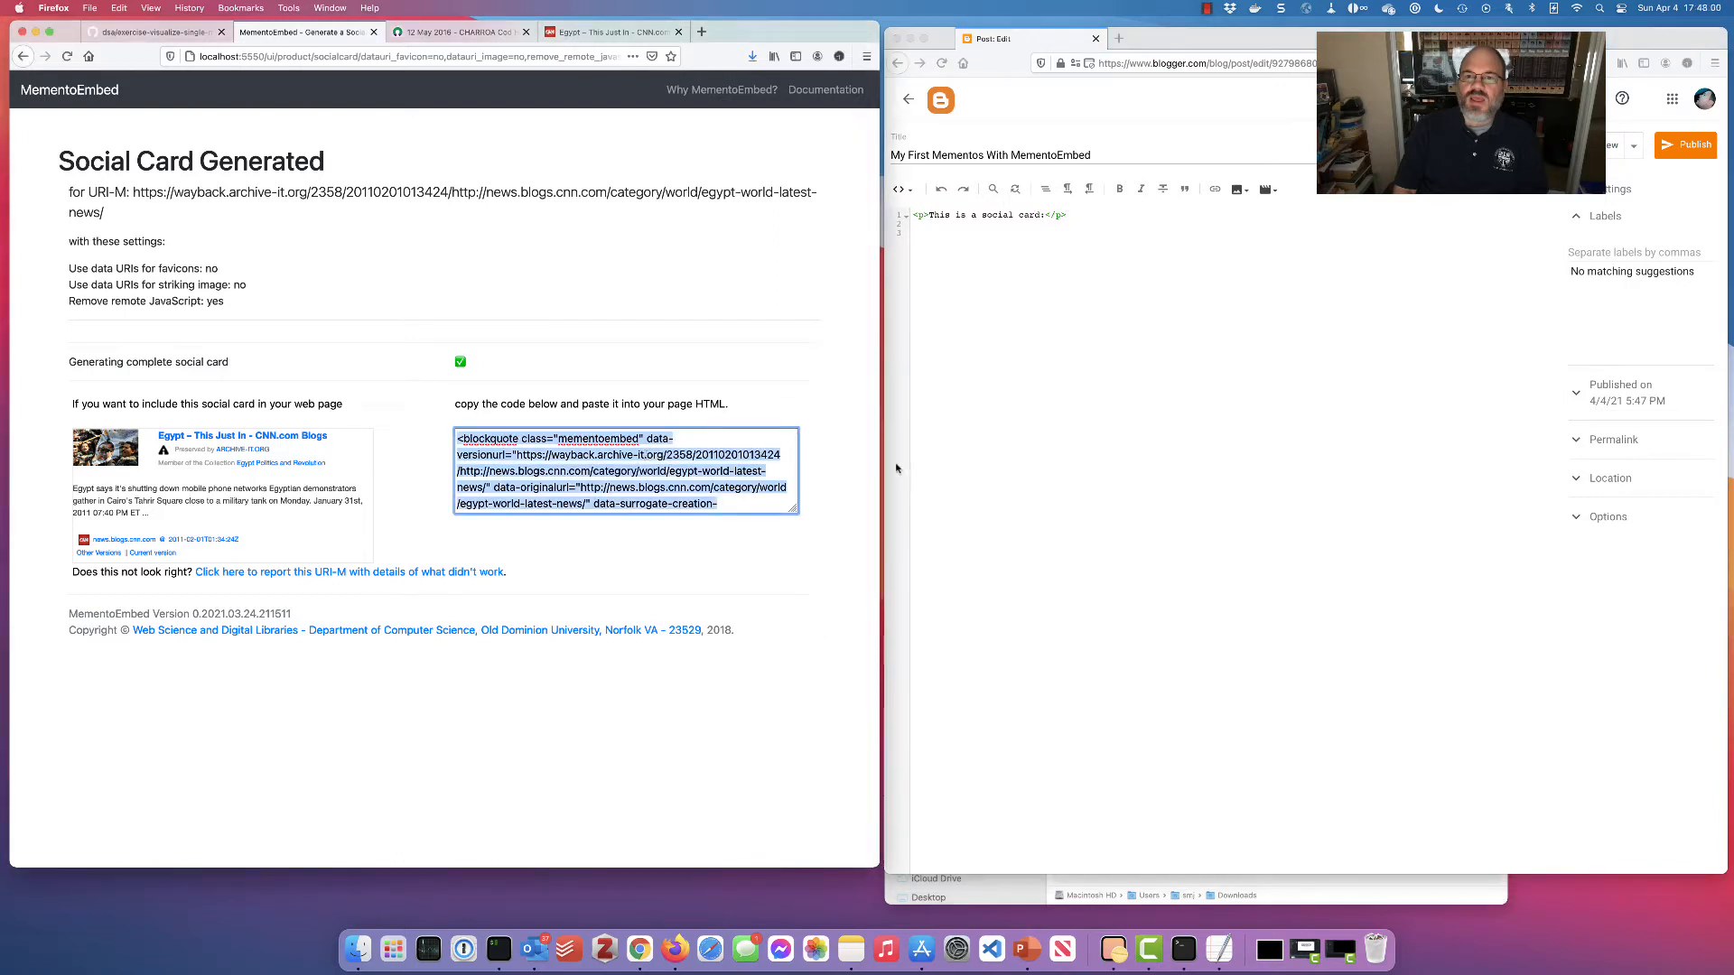
pyautogui.click(1034, 298)
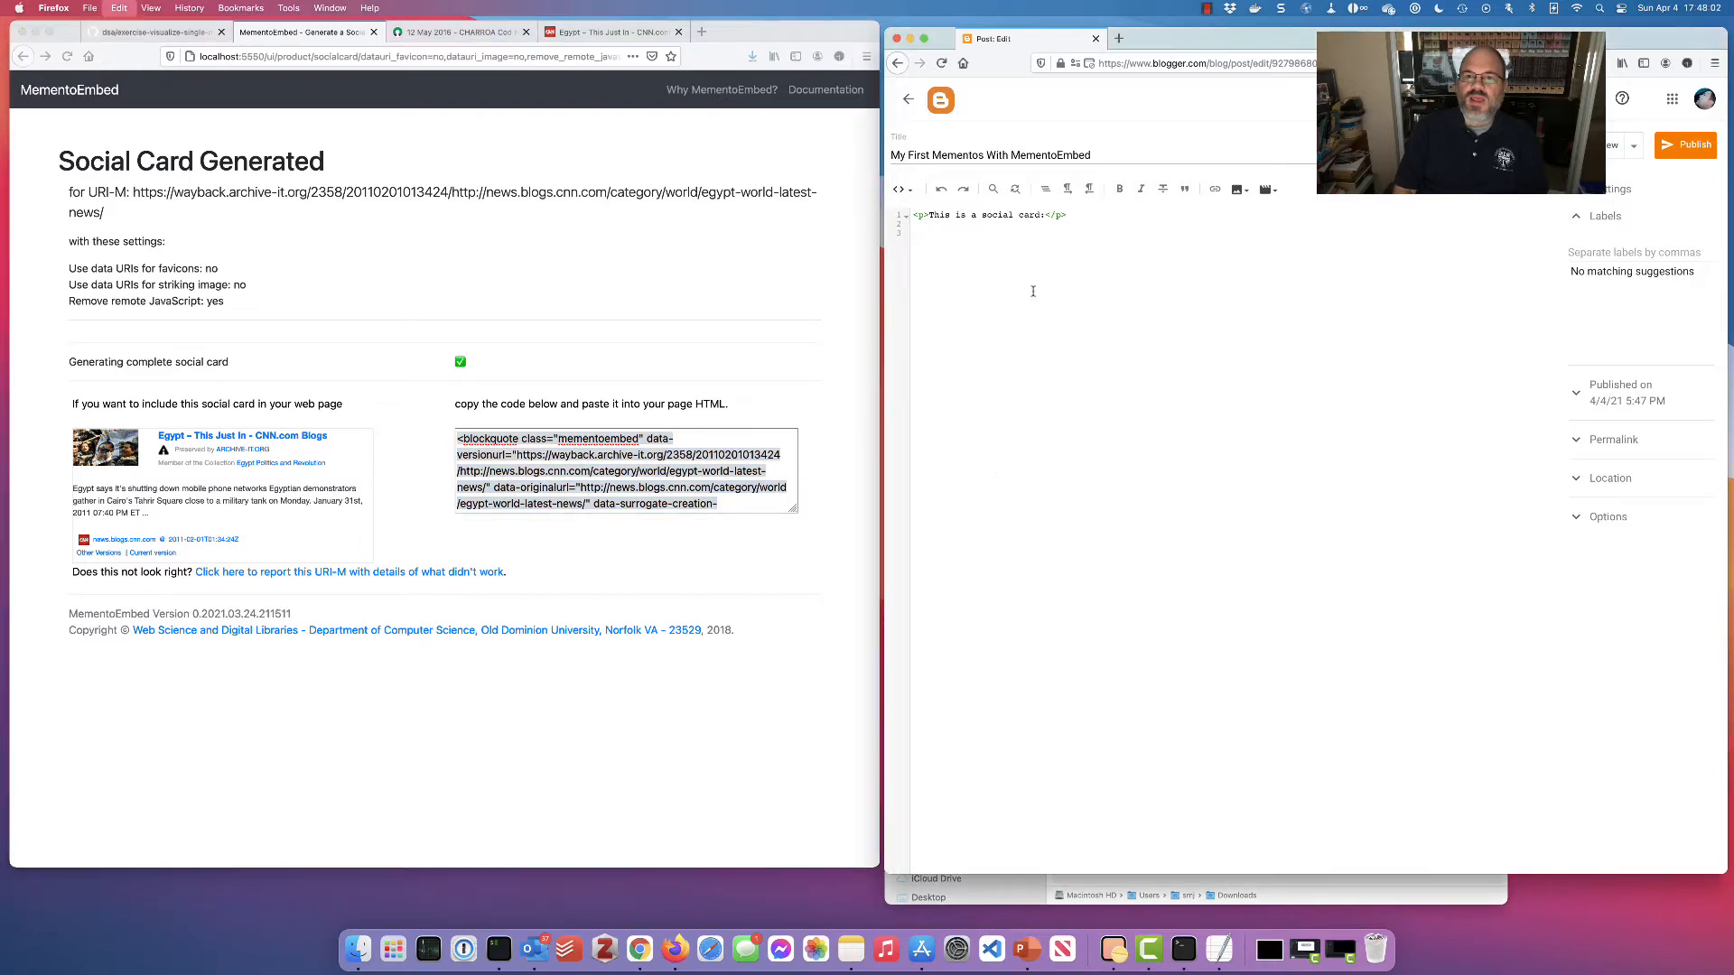
pyautogui.press('super+v')
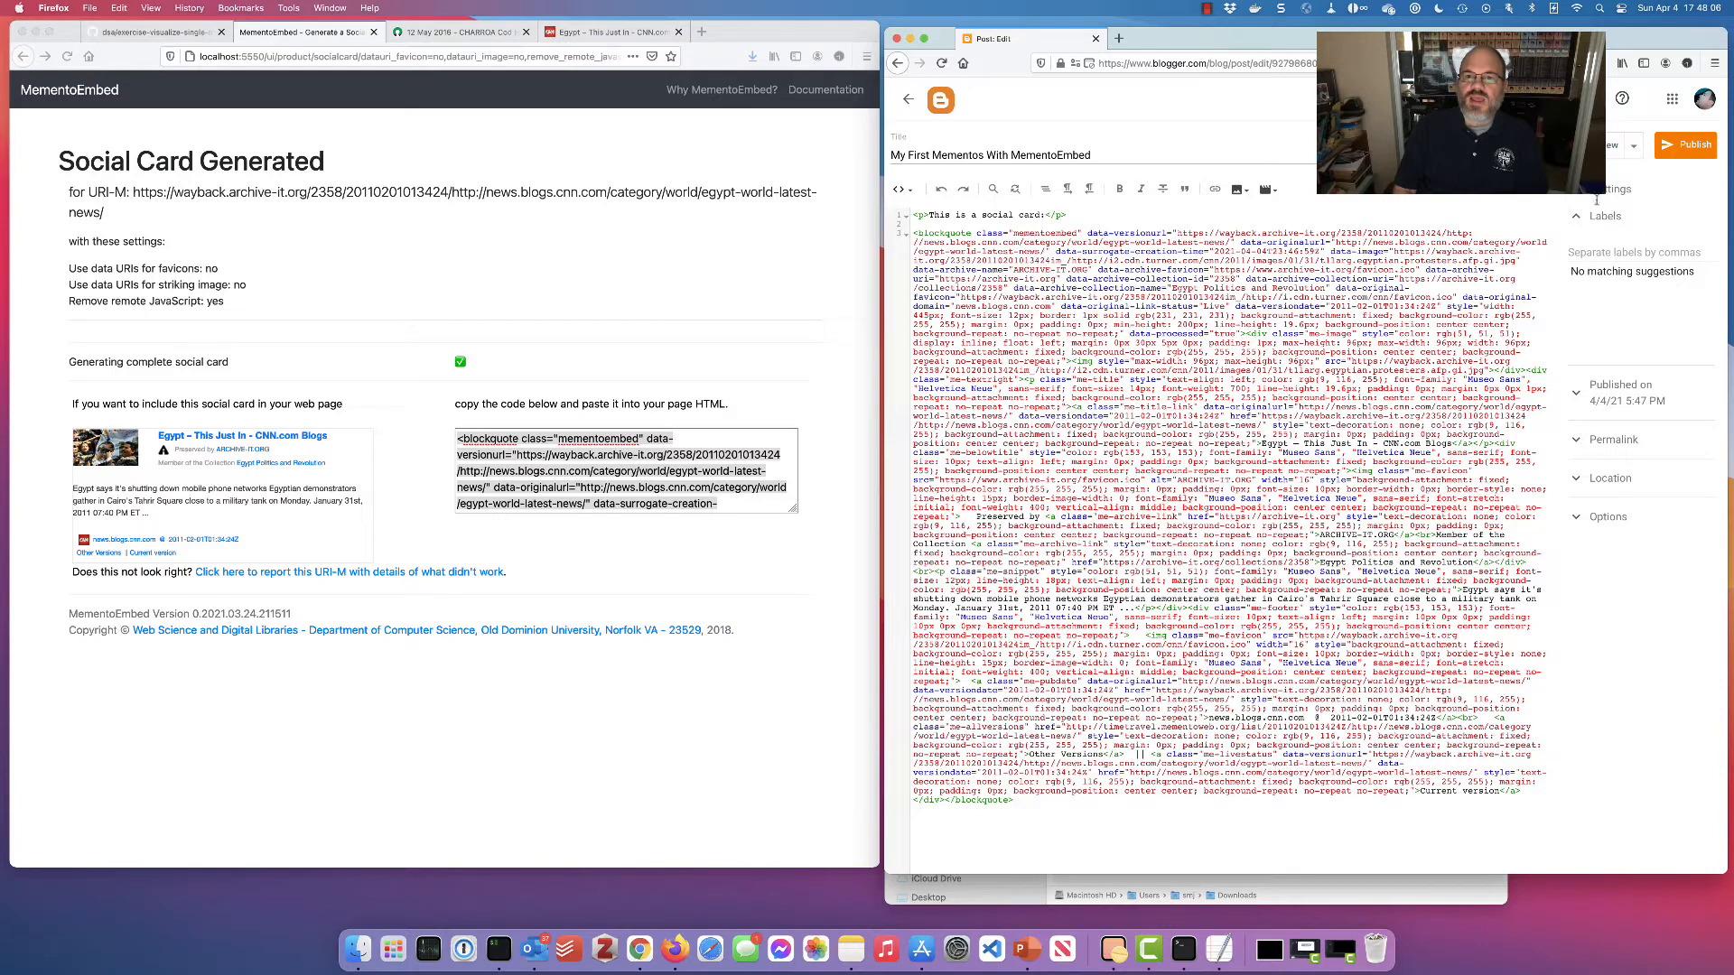
pyautogui.click(1607, 144)
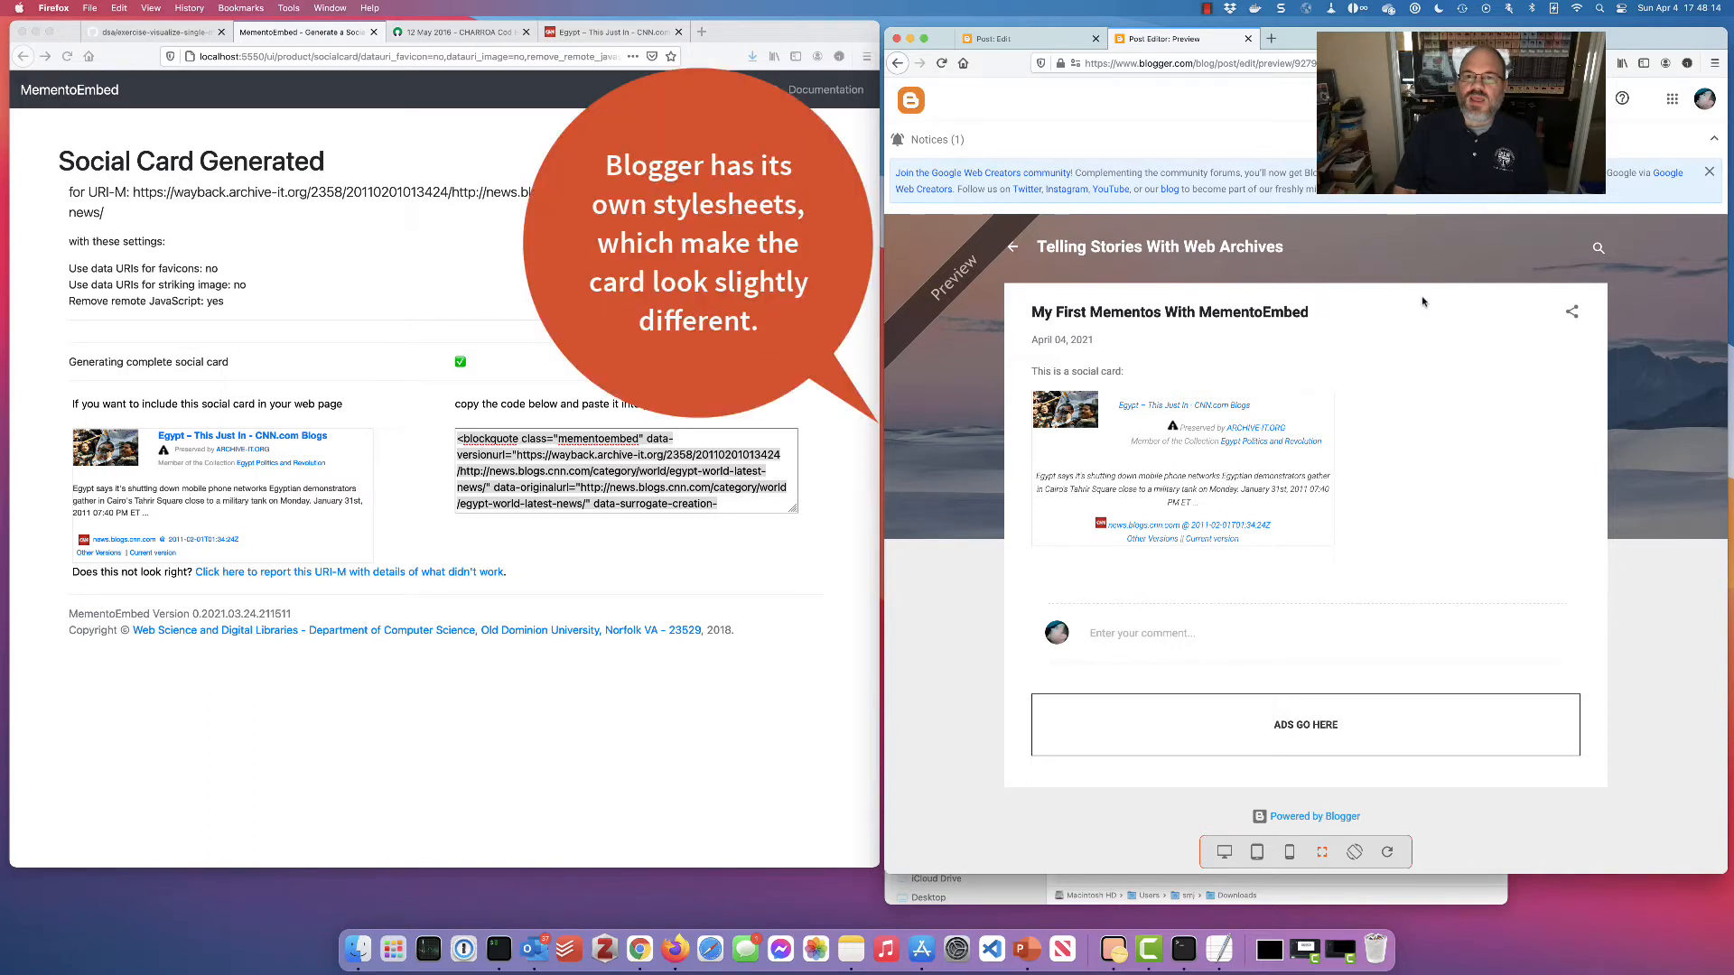
pyautogui.click(491, 267)
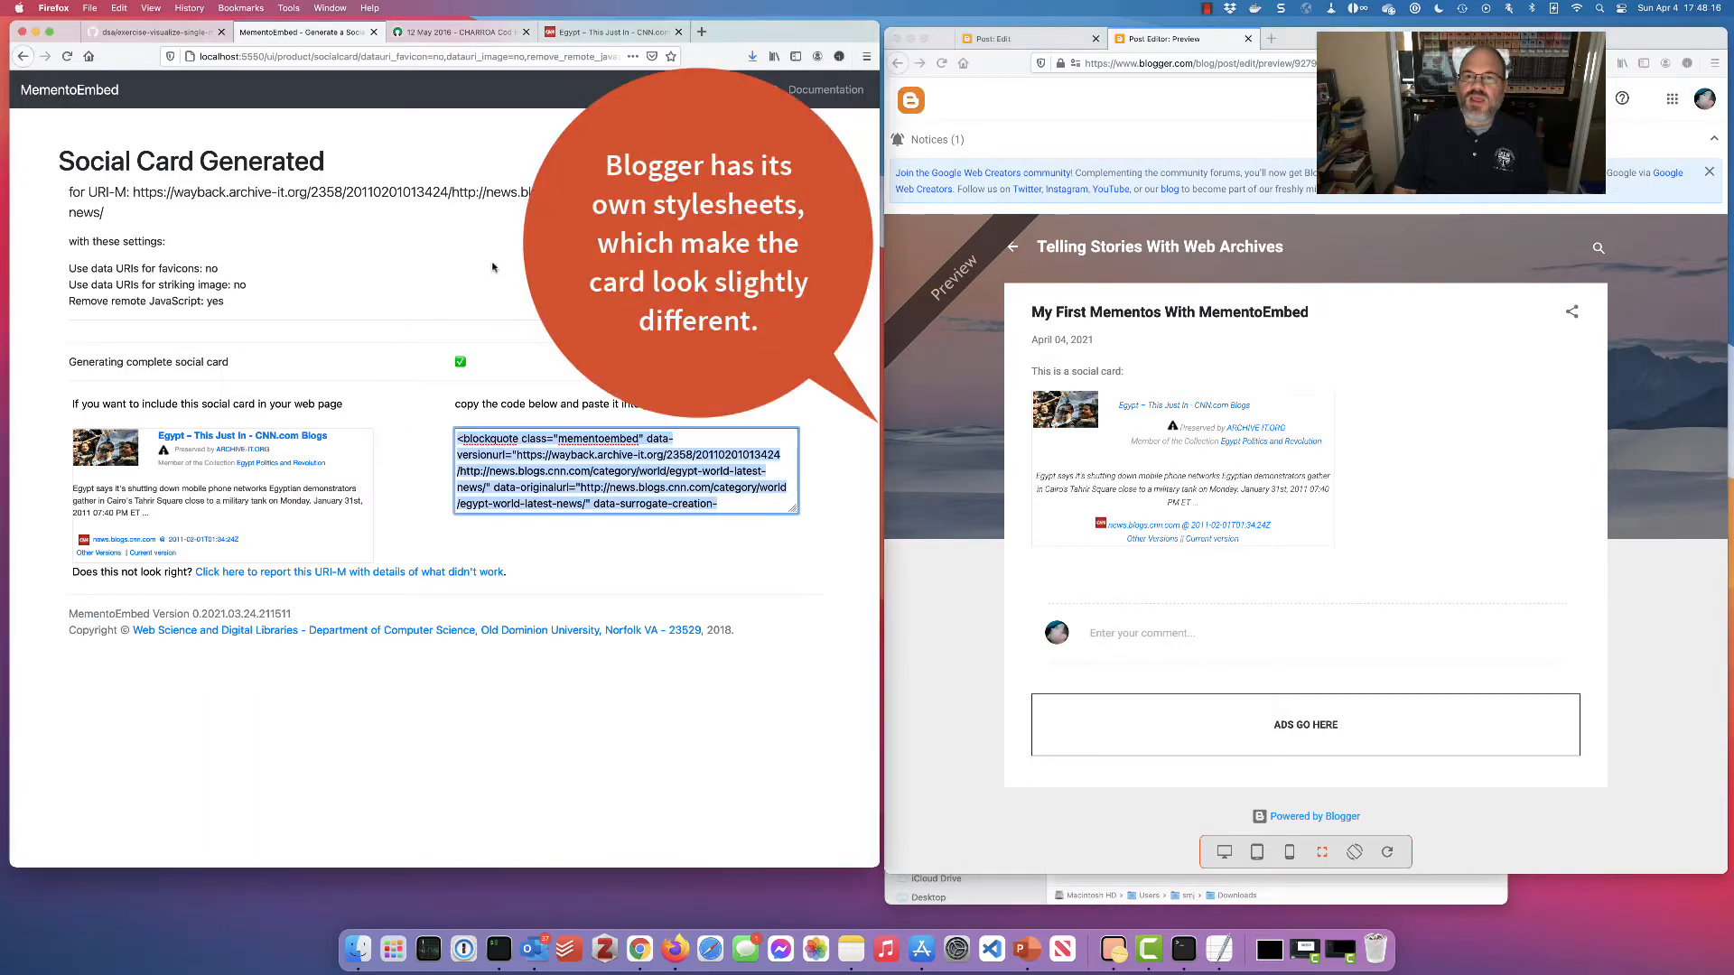
pyautogui.press('super+bracketleft')
# Generate a Thumbnail surrogate of the CNN Egypt memento and close the Blogger post preview
pyautogui.scroll(4, 436, 453)
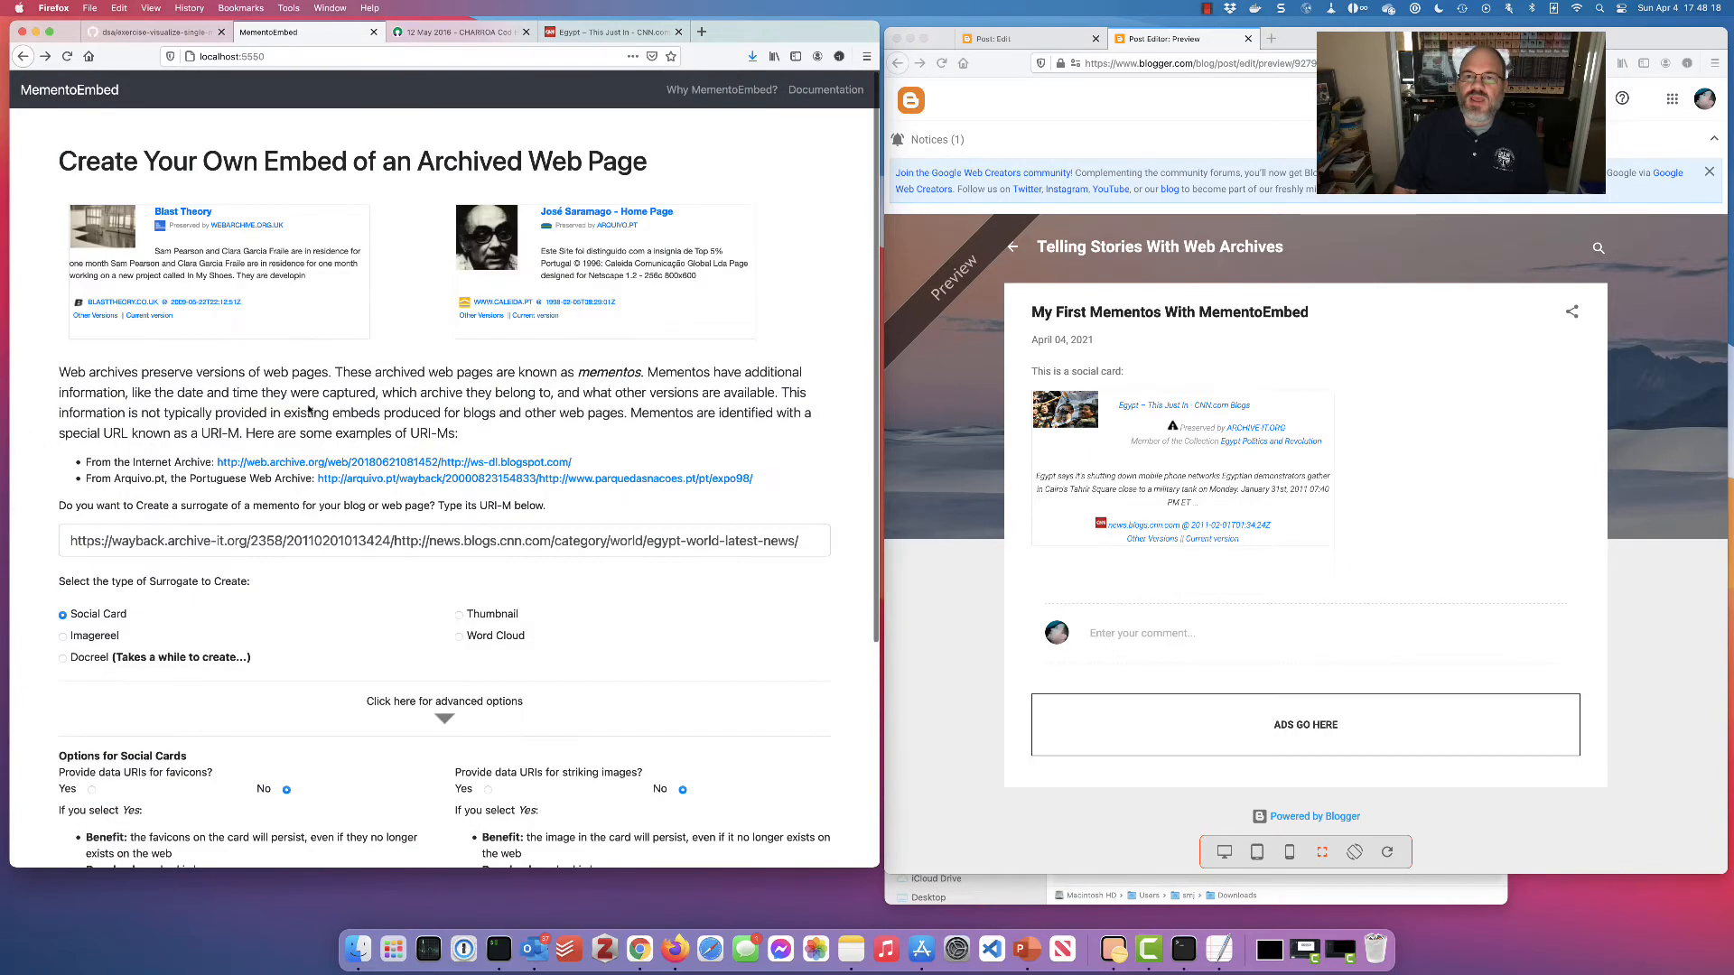
pyautogui.doubleClick(203, 540)
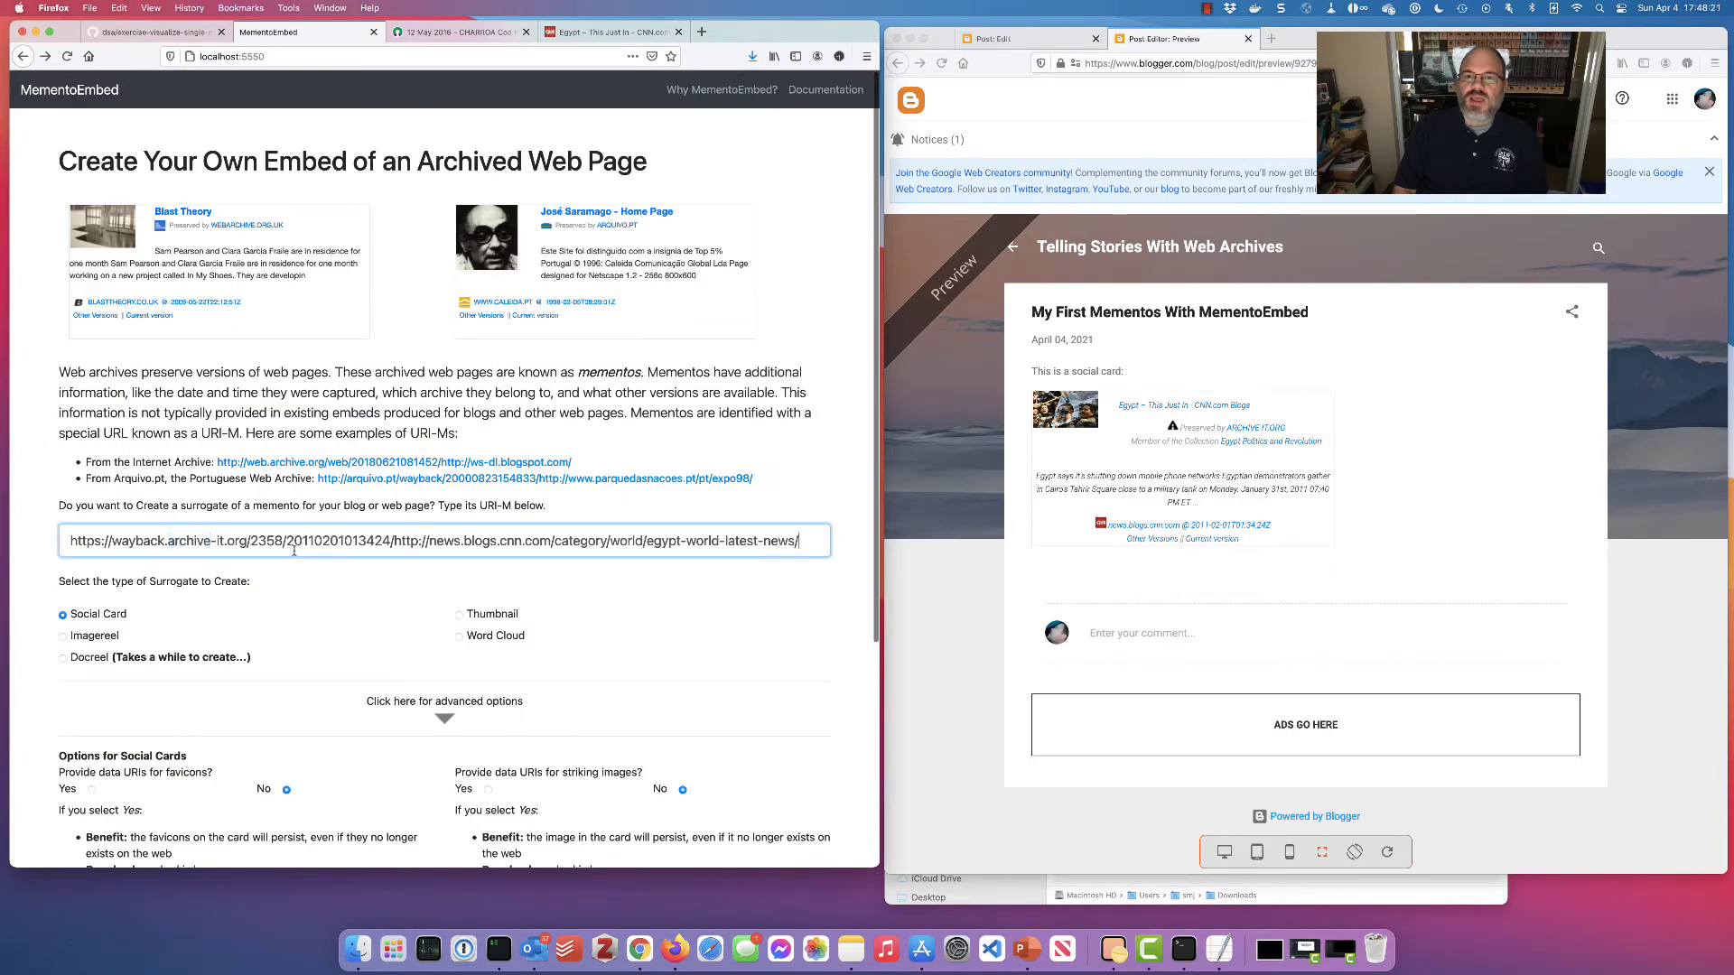
pyautogui.click(458, 615)
pyautogui.scroll(-1, 366, 587)
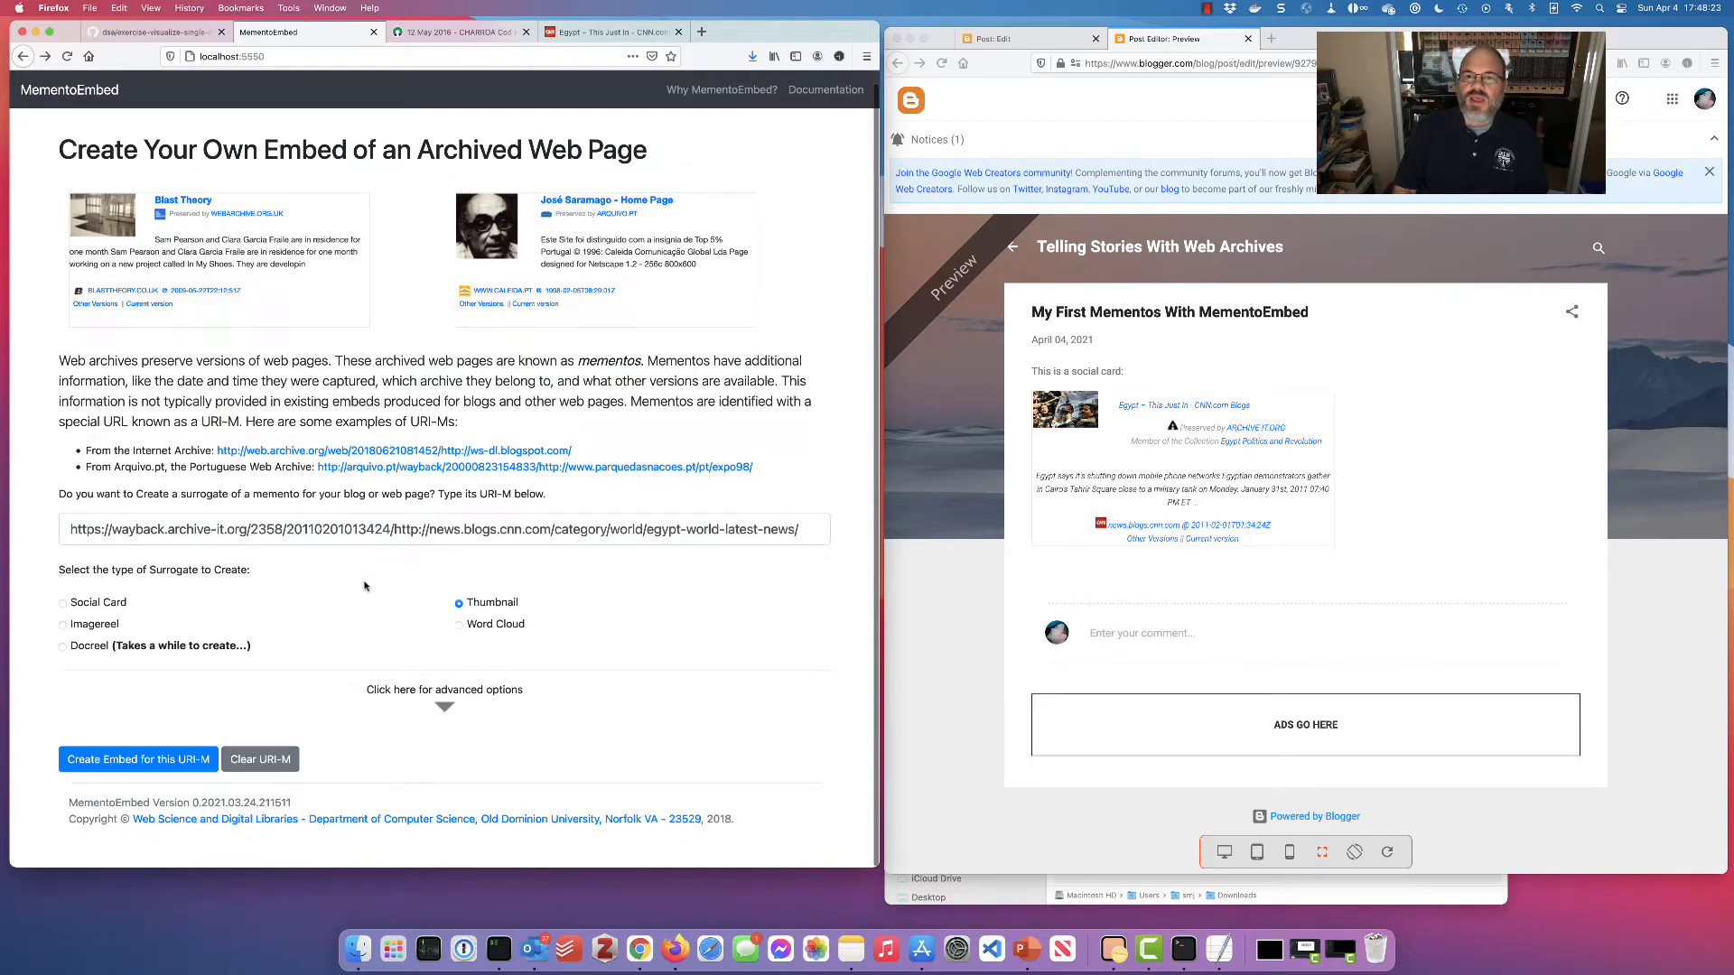
pyautogui.click(138, 759)
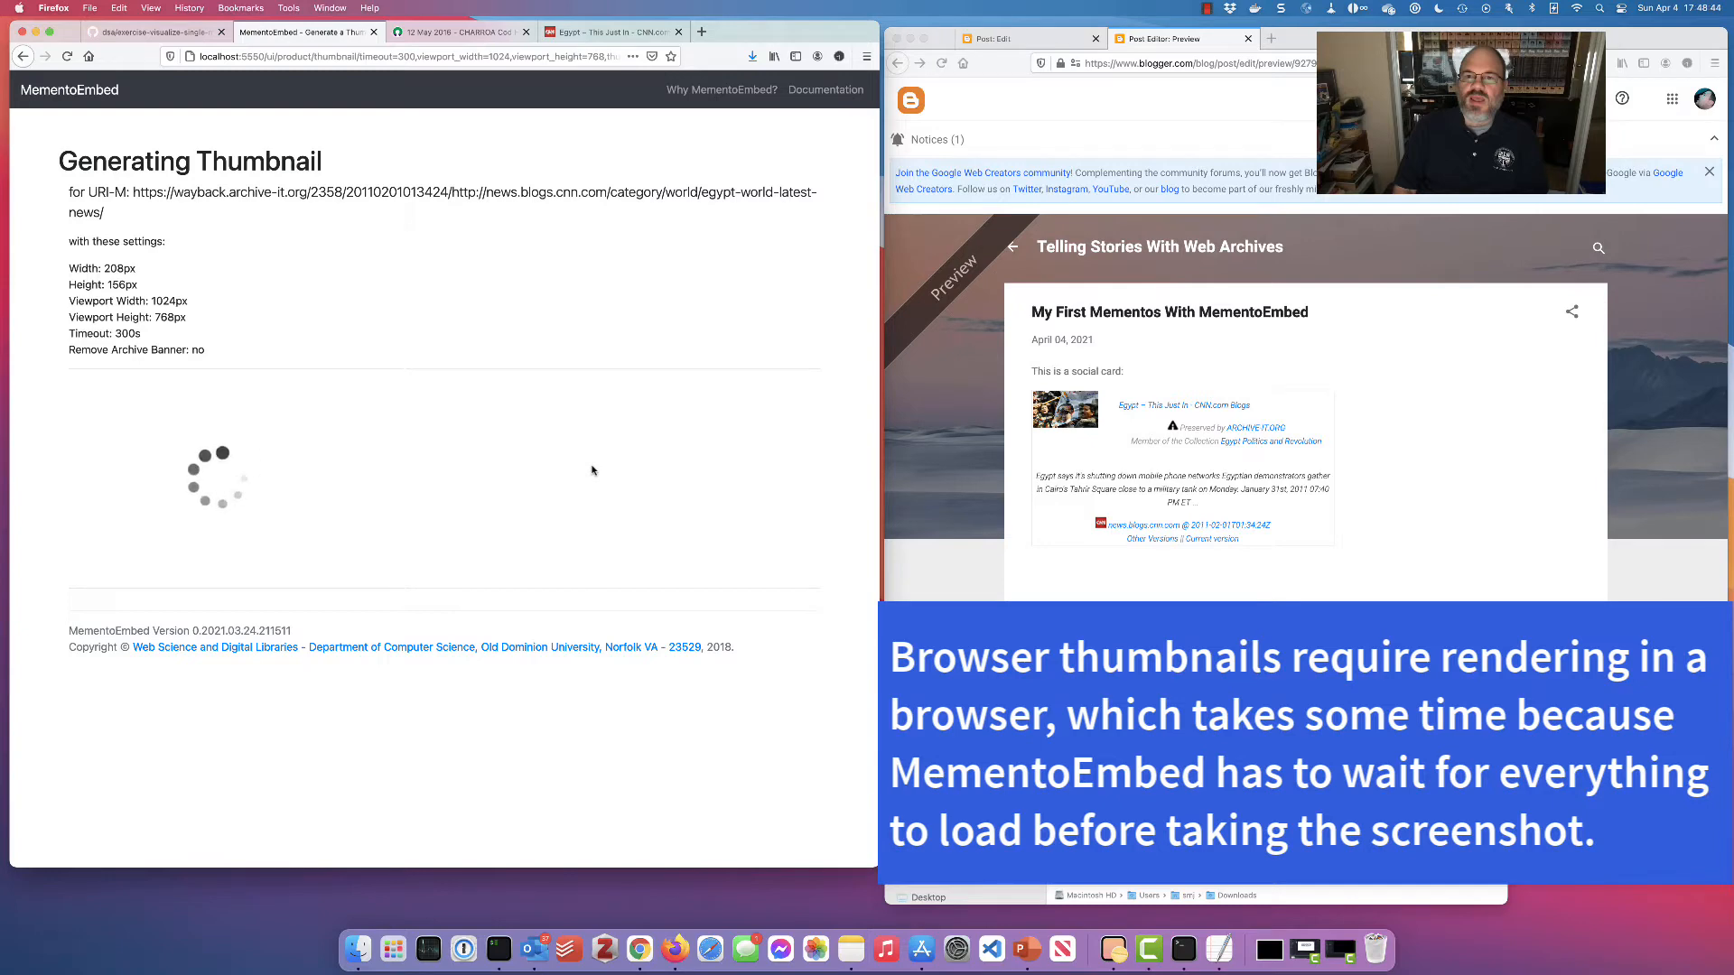
pyautogui.click(1248, 39)
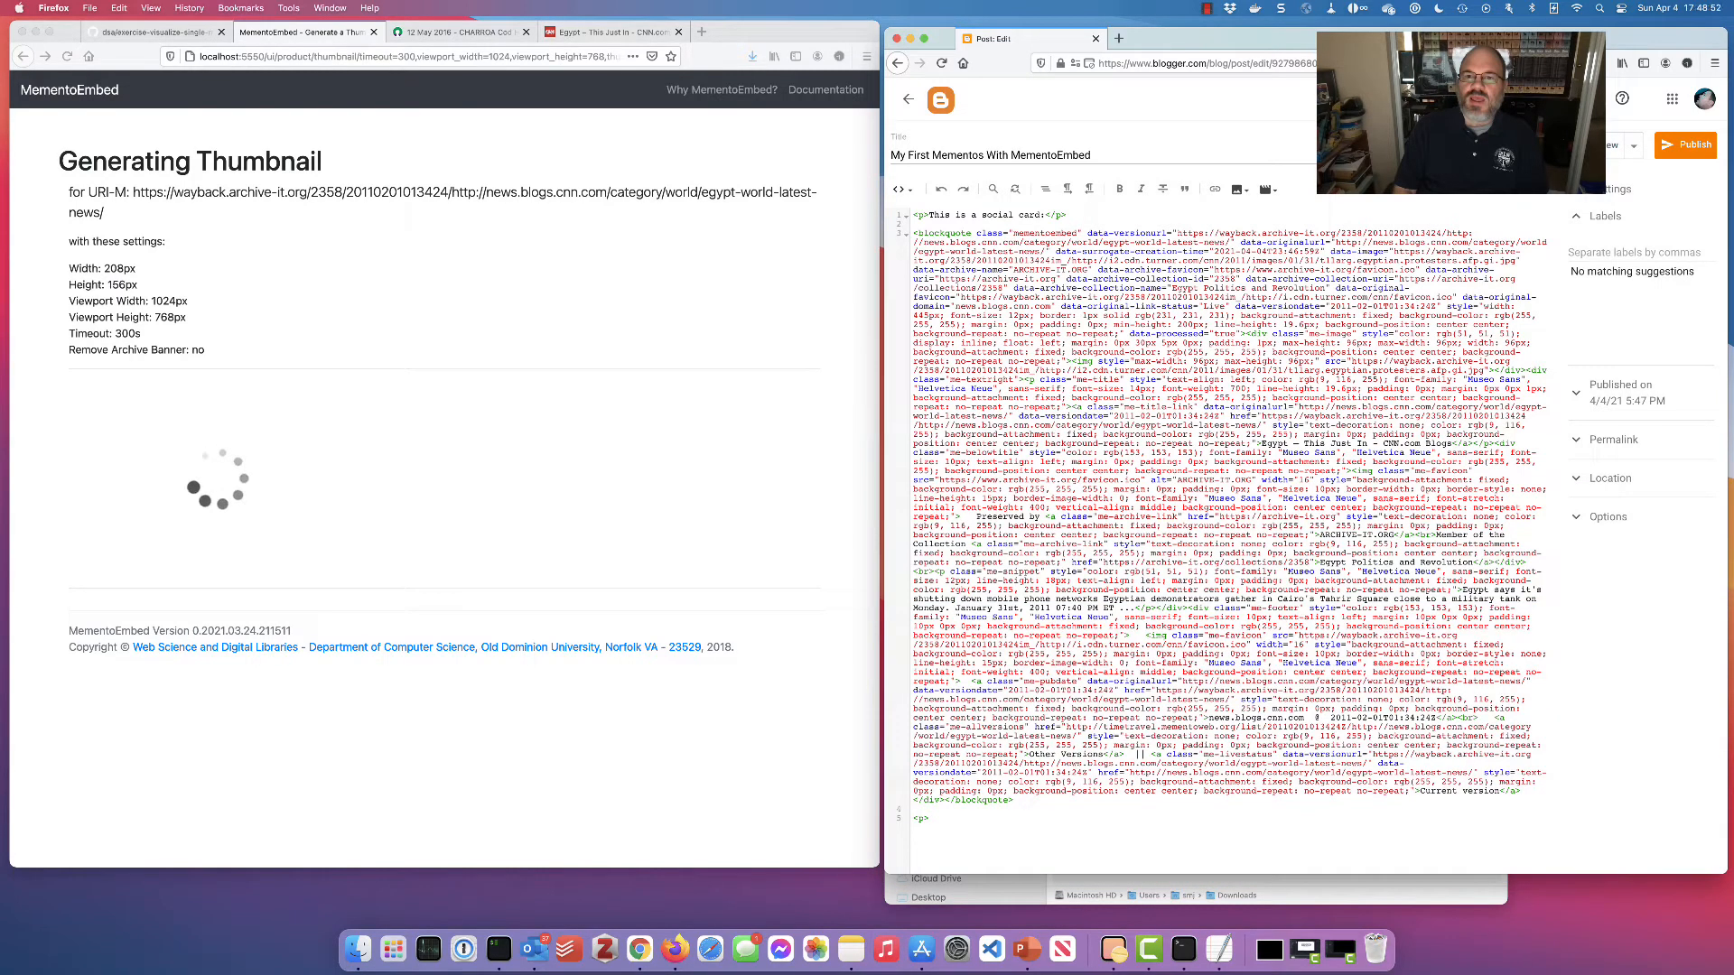
# Add '<p>This is a thumbnail:</p>' to the post HTML while the thumbnail finishes generating
pyautogui.write('his is a thumbnail:</p>')
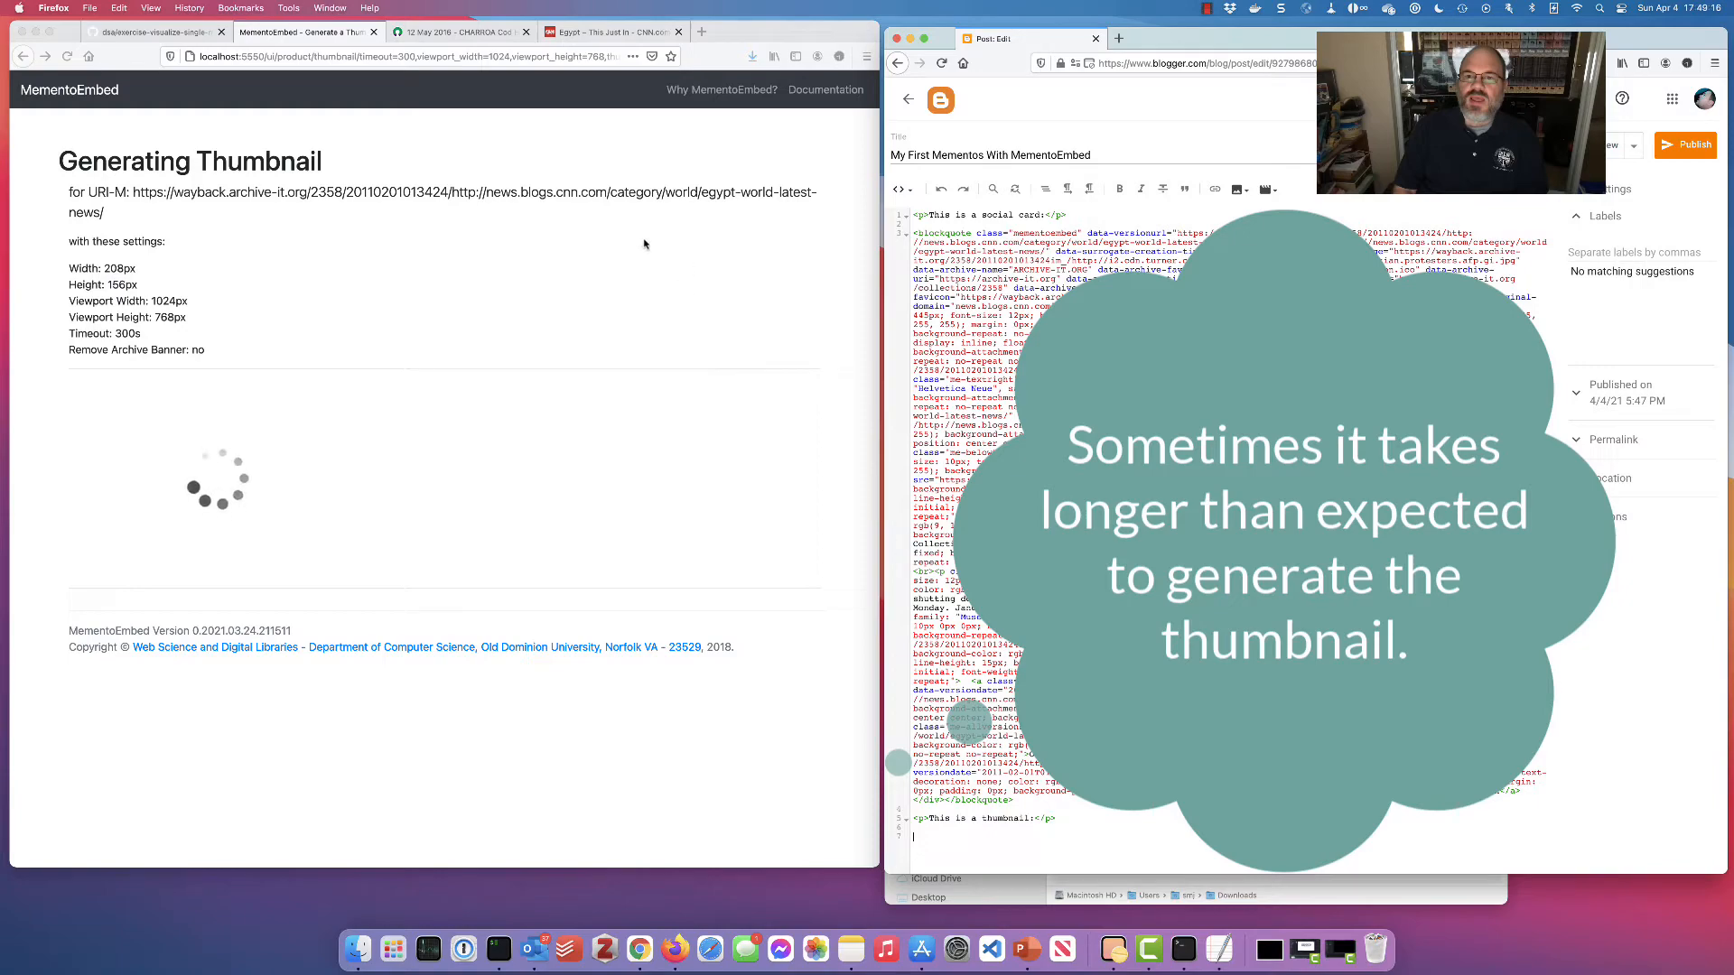
pyautogui.click(607, 31)
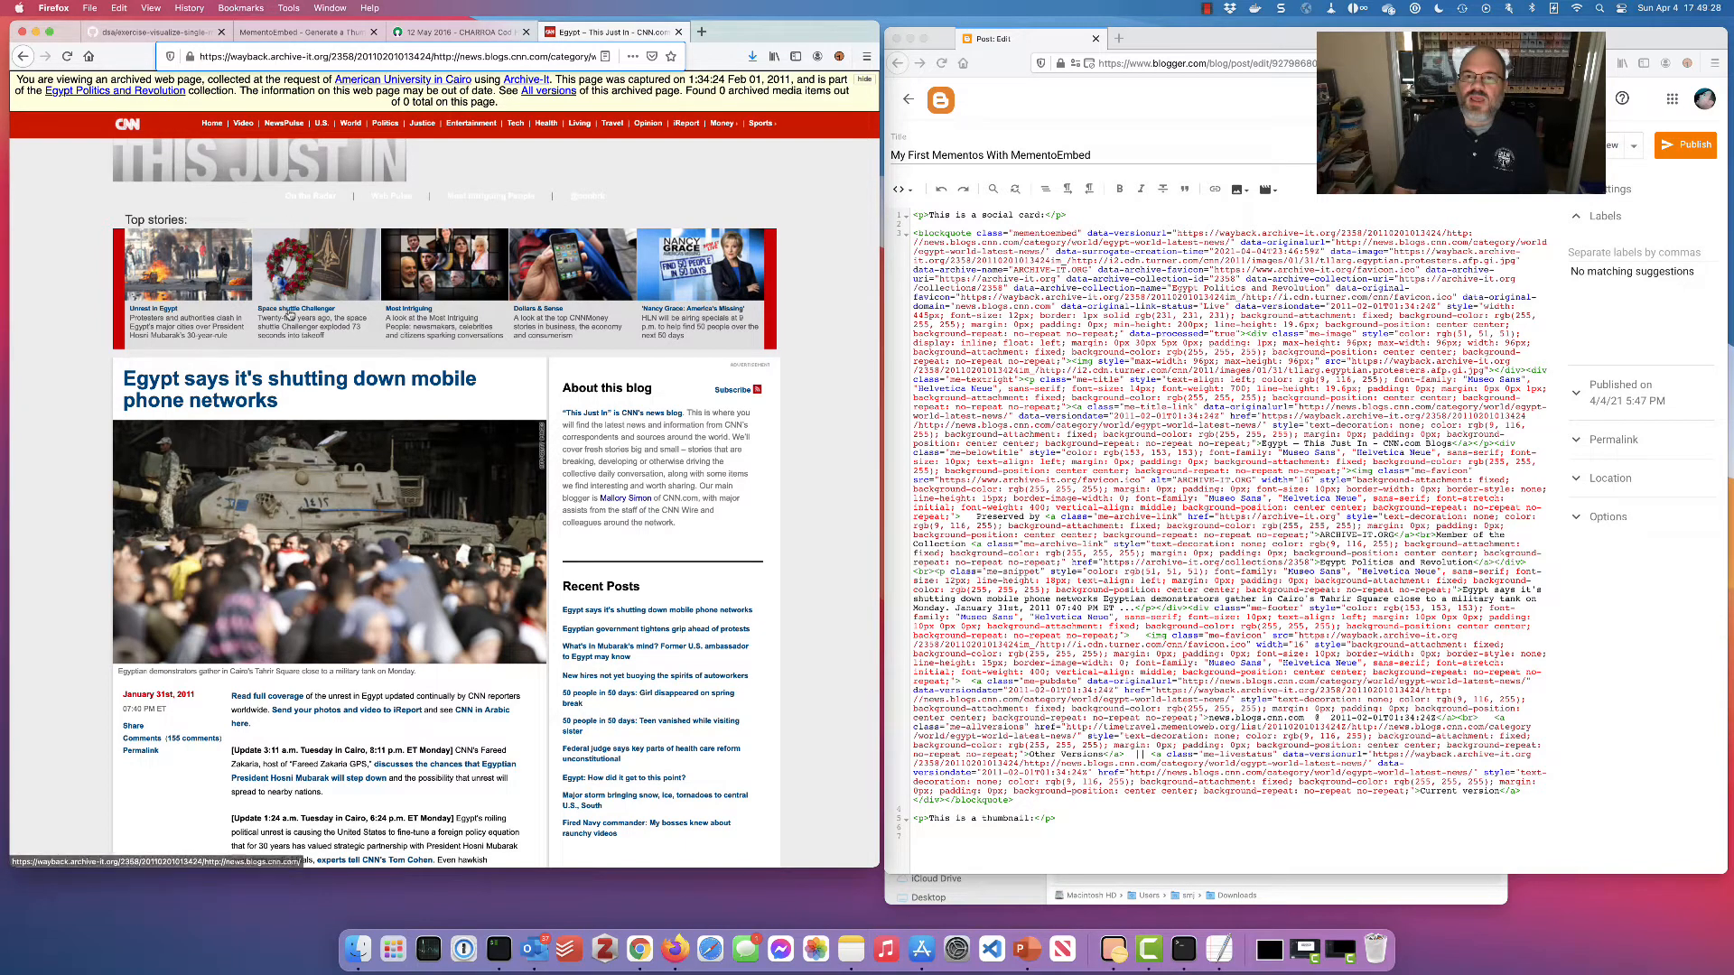
pyautogui.click(330, 32)
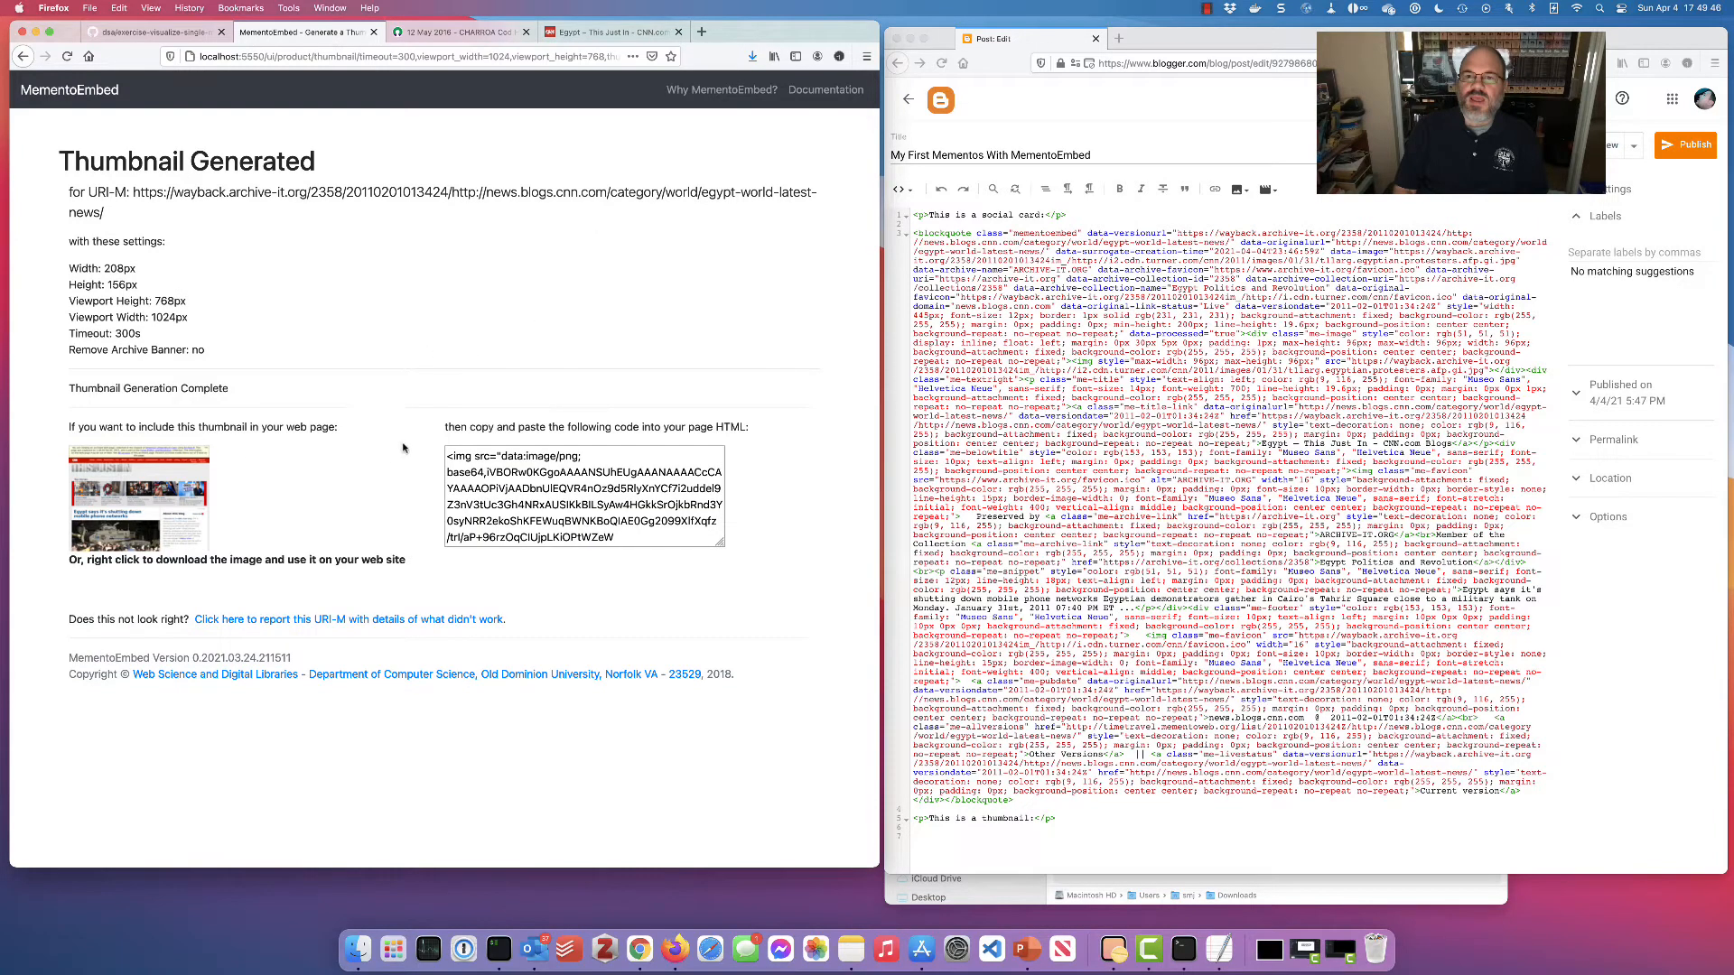
# Save the generated thumbnail image to Downloads as index.png
pyautogui.rightClick(136, 479)
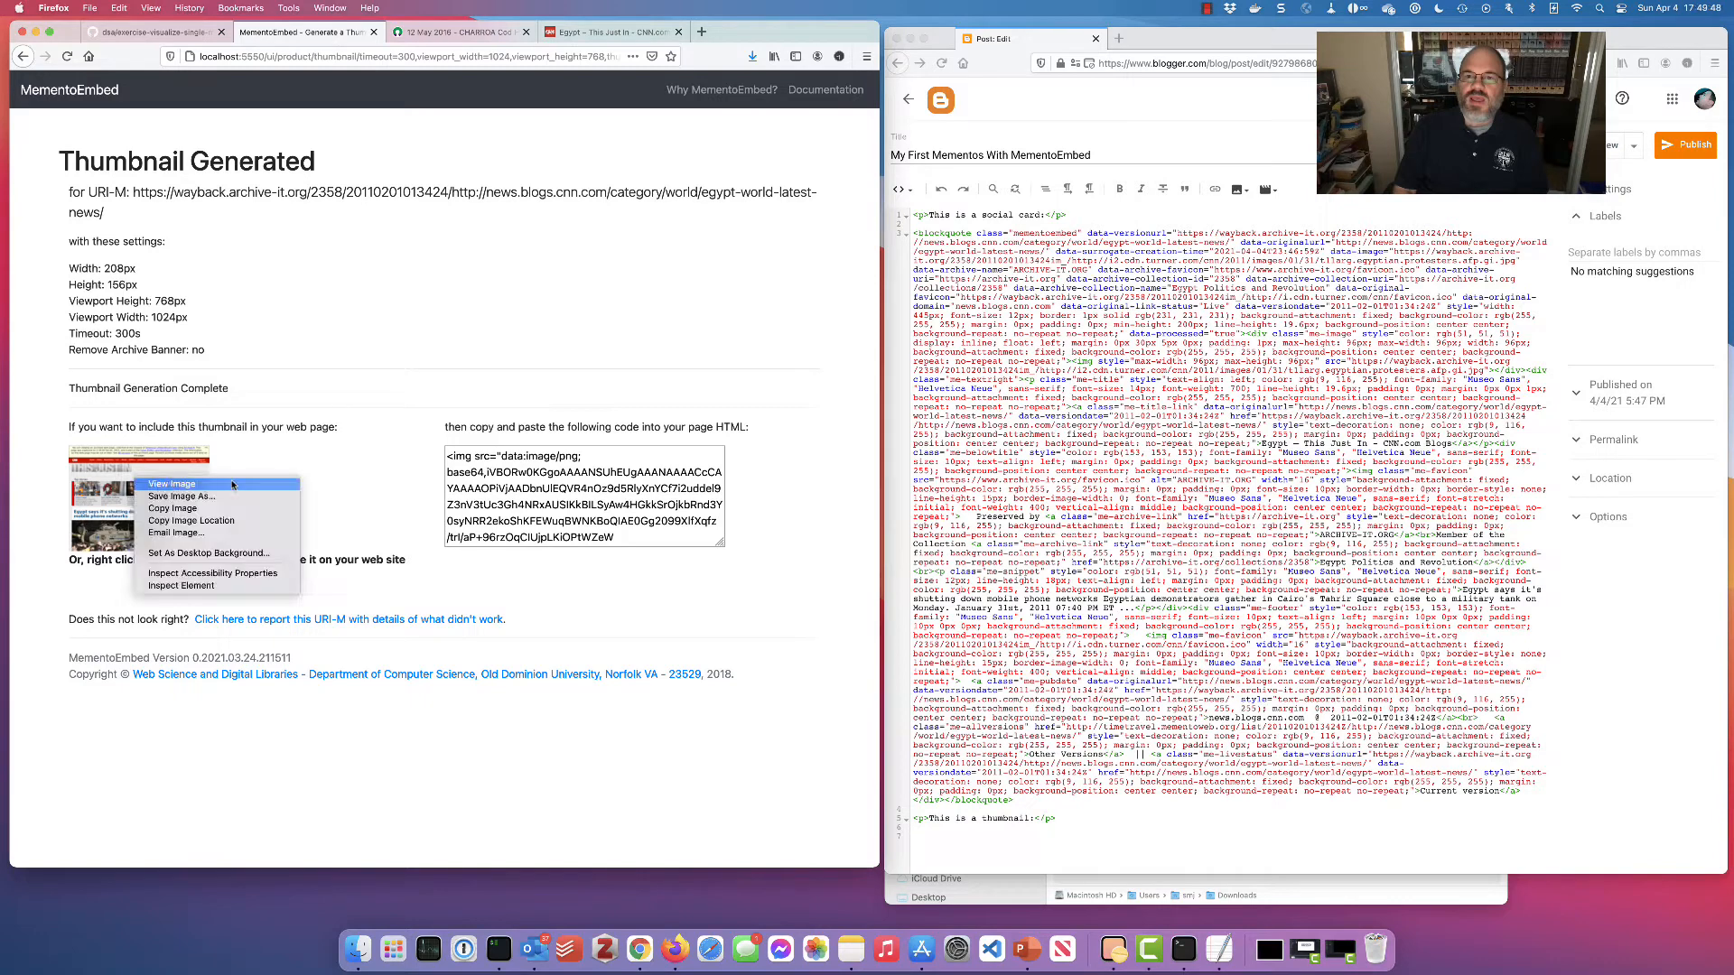
pyautogui.click(228, 498)
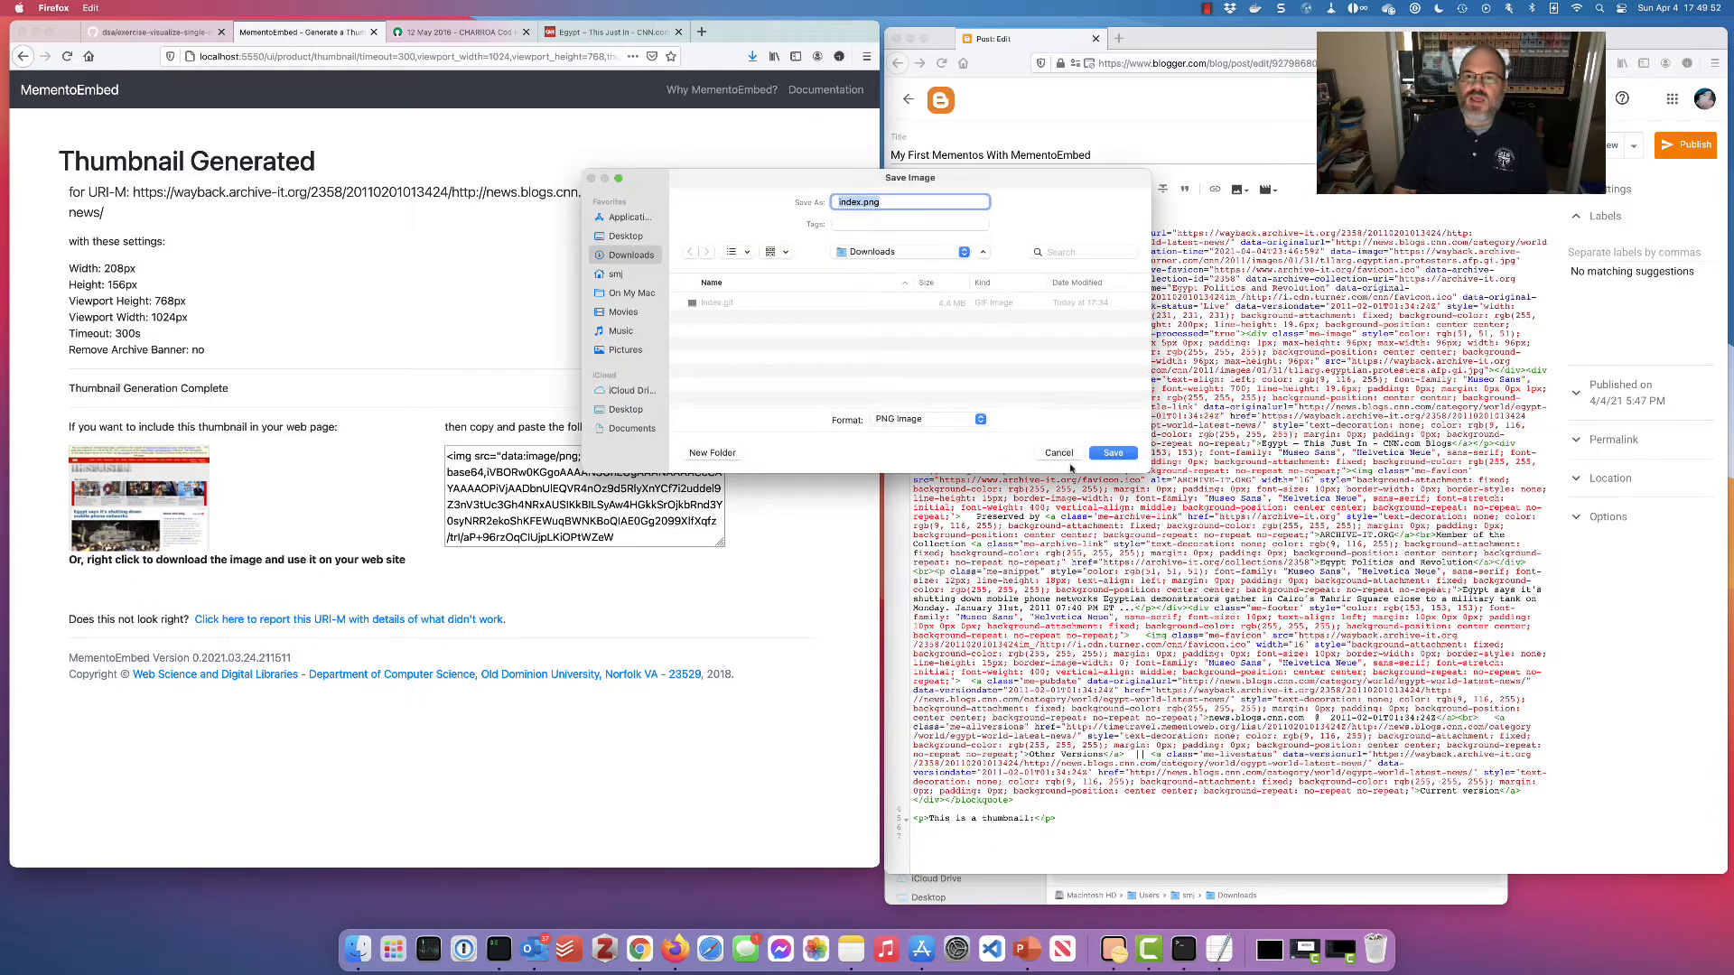
pyautogui.click(1105, 456)
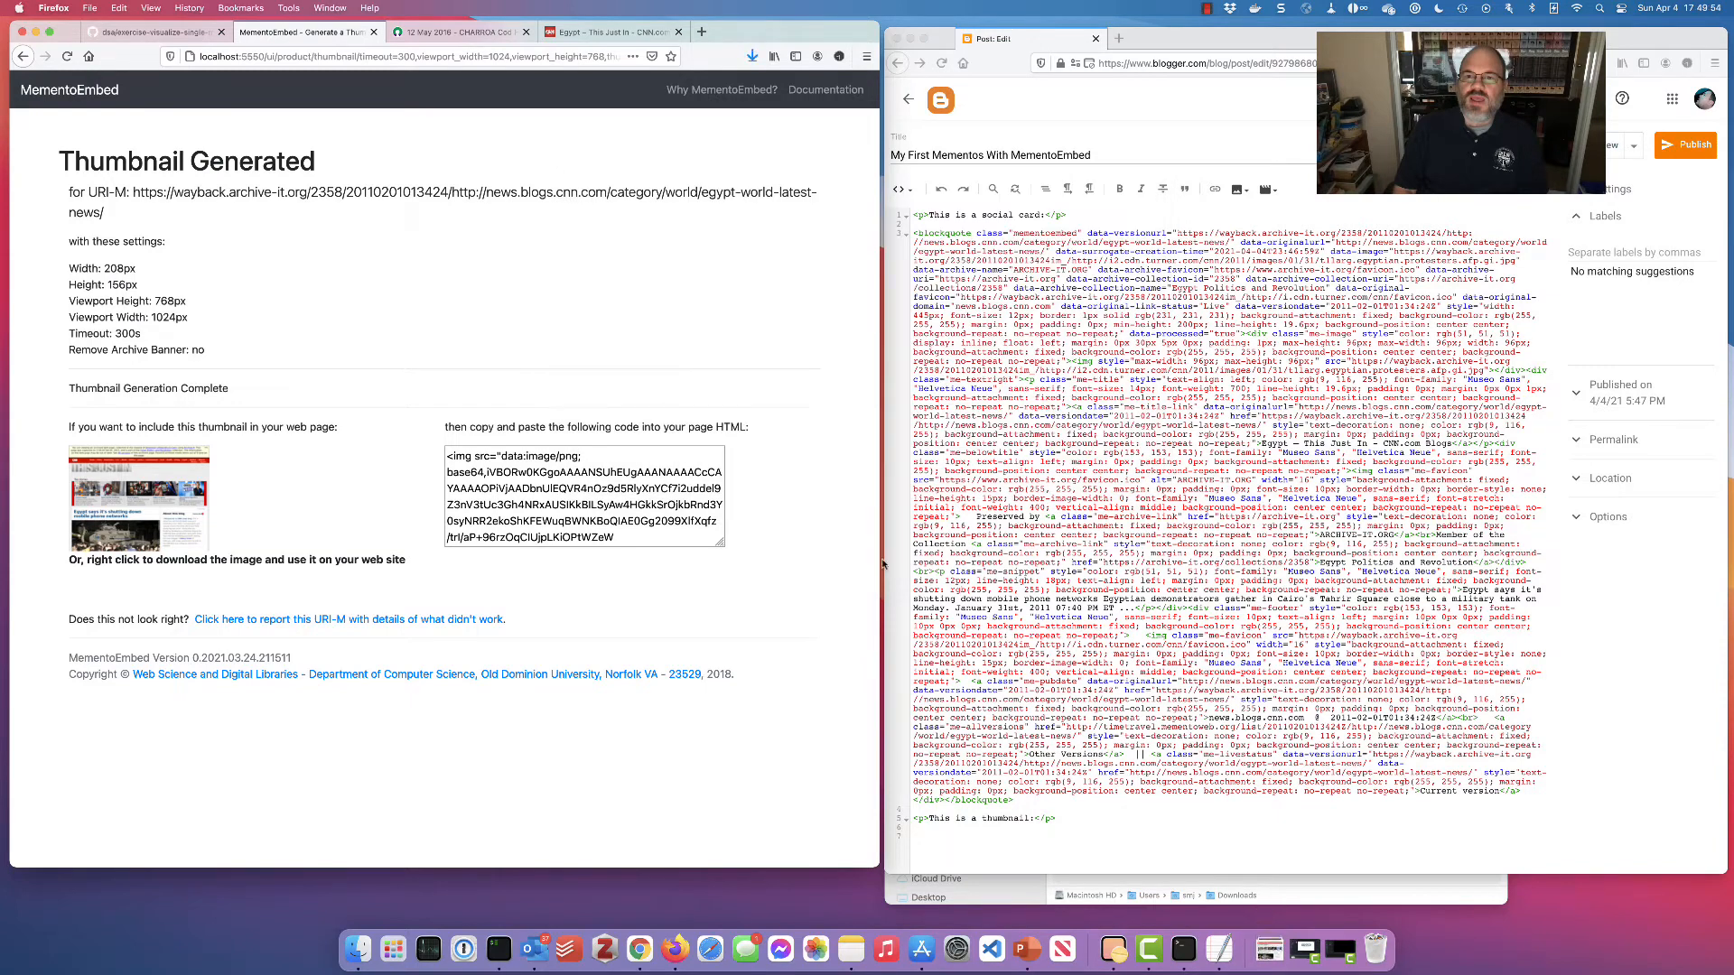
# Switch the Blogger post to Compose view, confirming despite the invalid-HTML warning
pyautogui.click(954, 837)
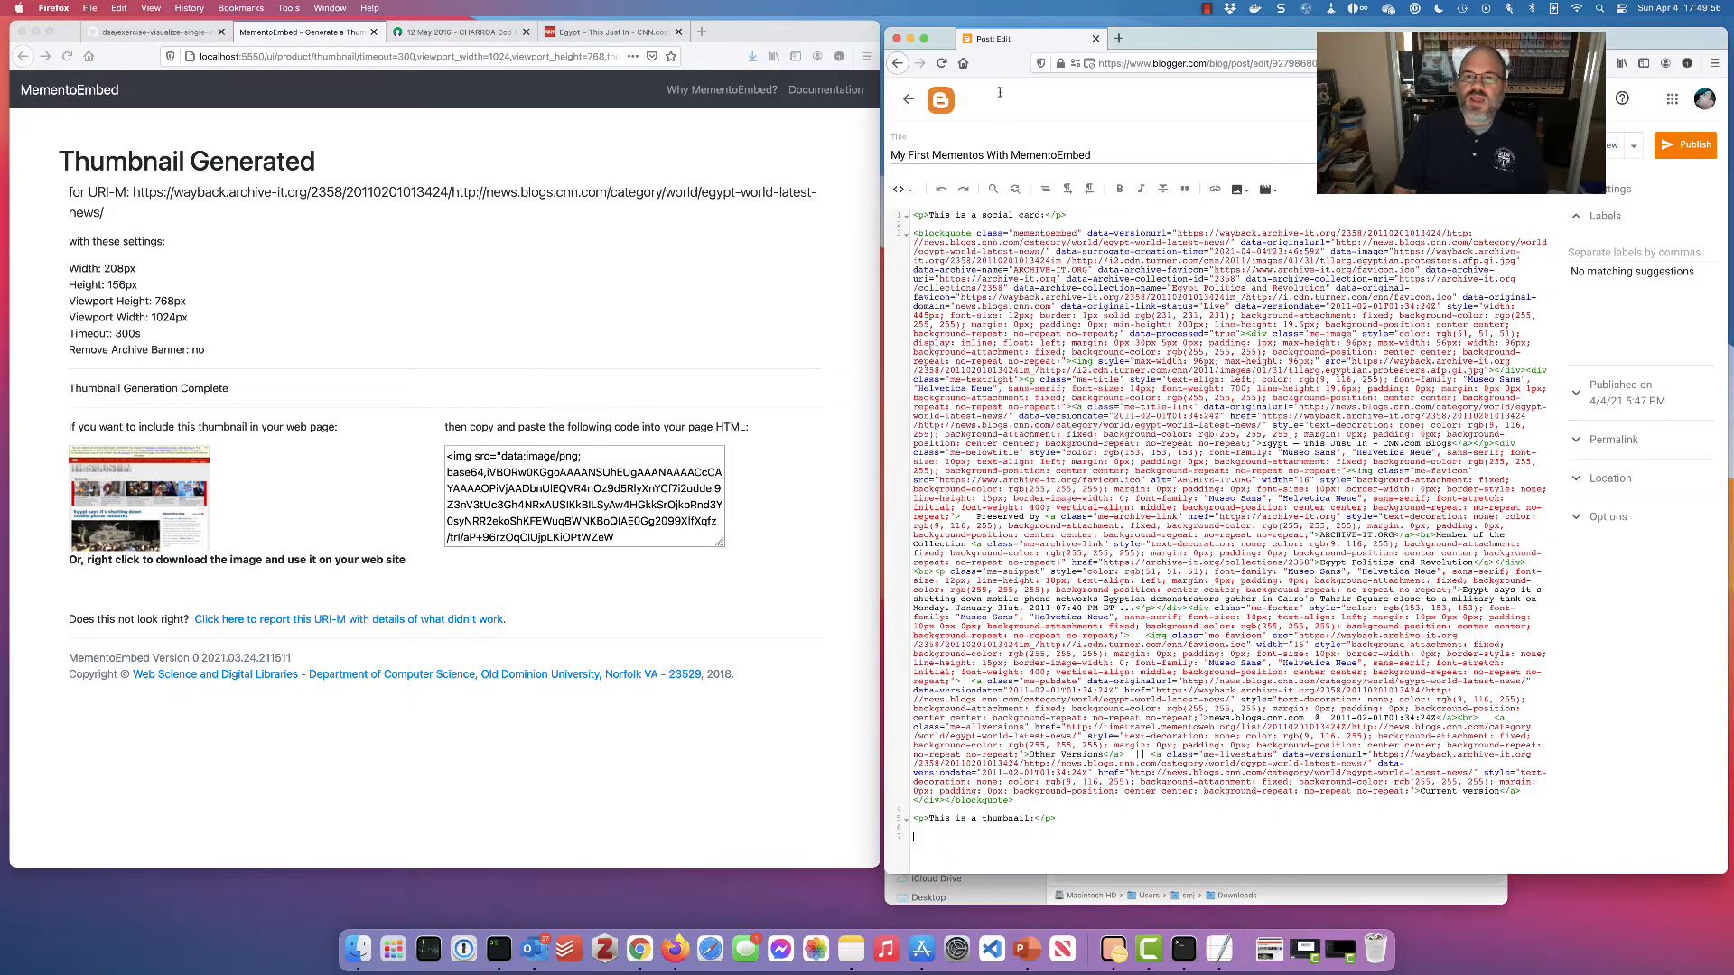
pyautogui.click(908, 190)
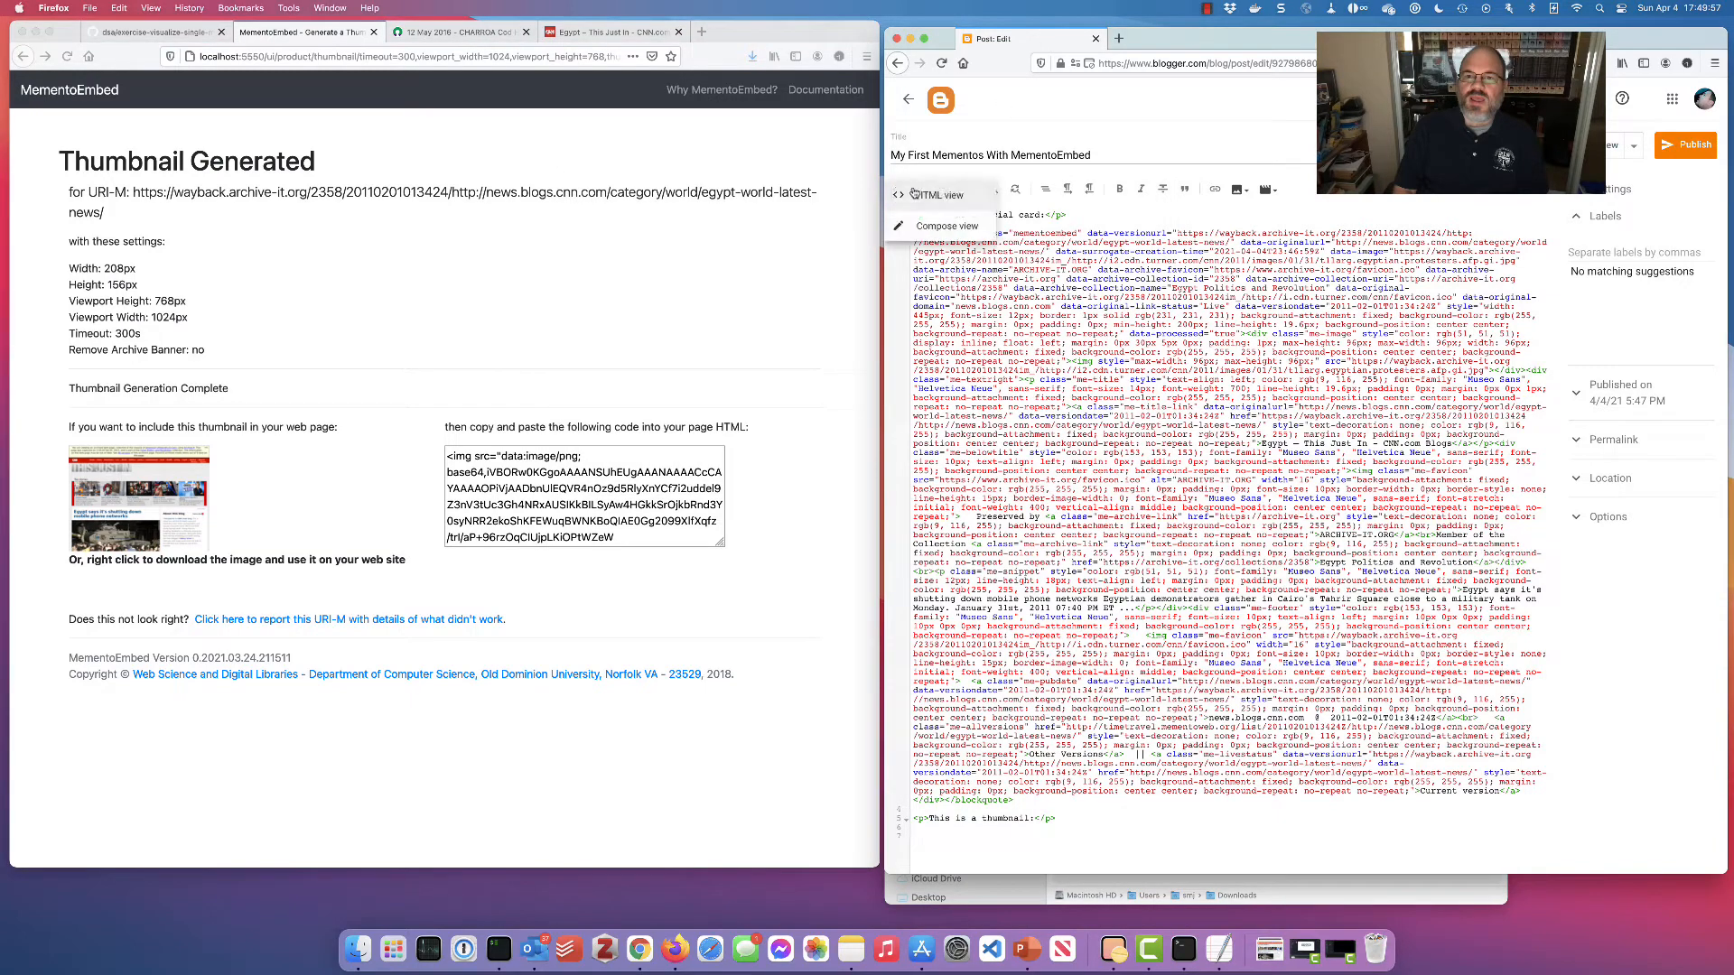
pyautogui.click(945, 225)
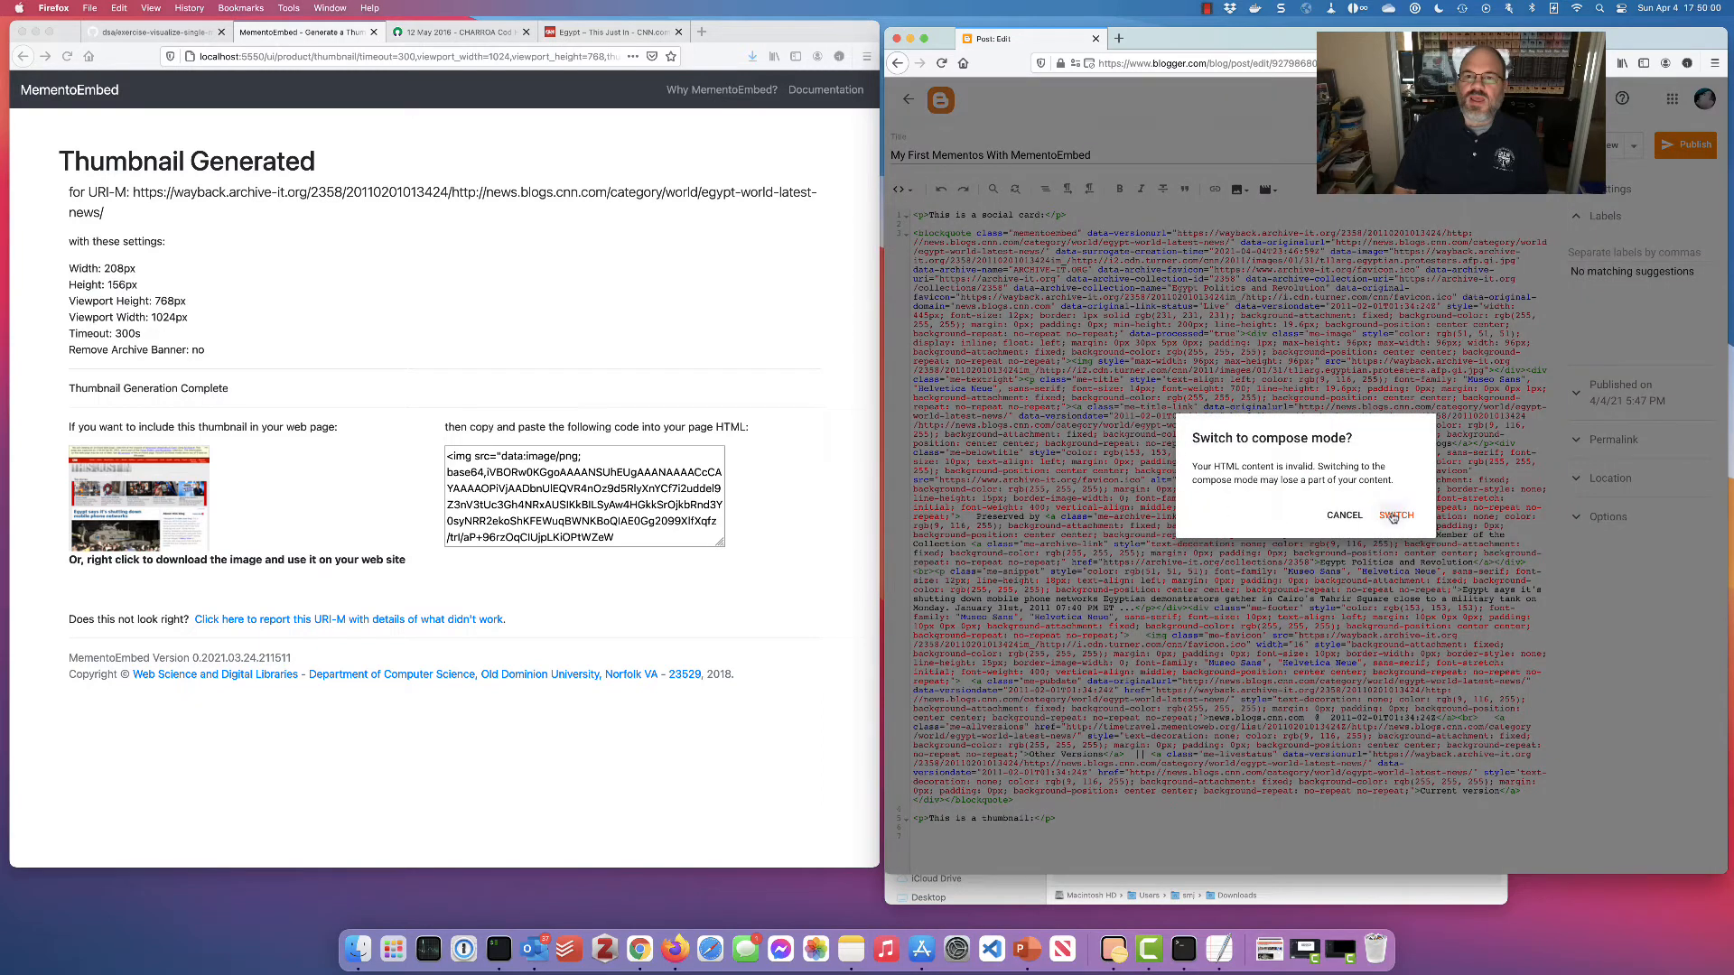
pyautogui.click(1393, 517)
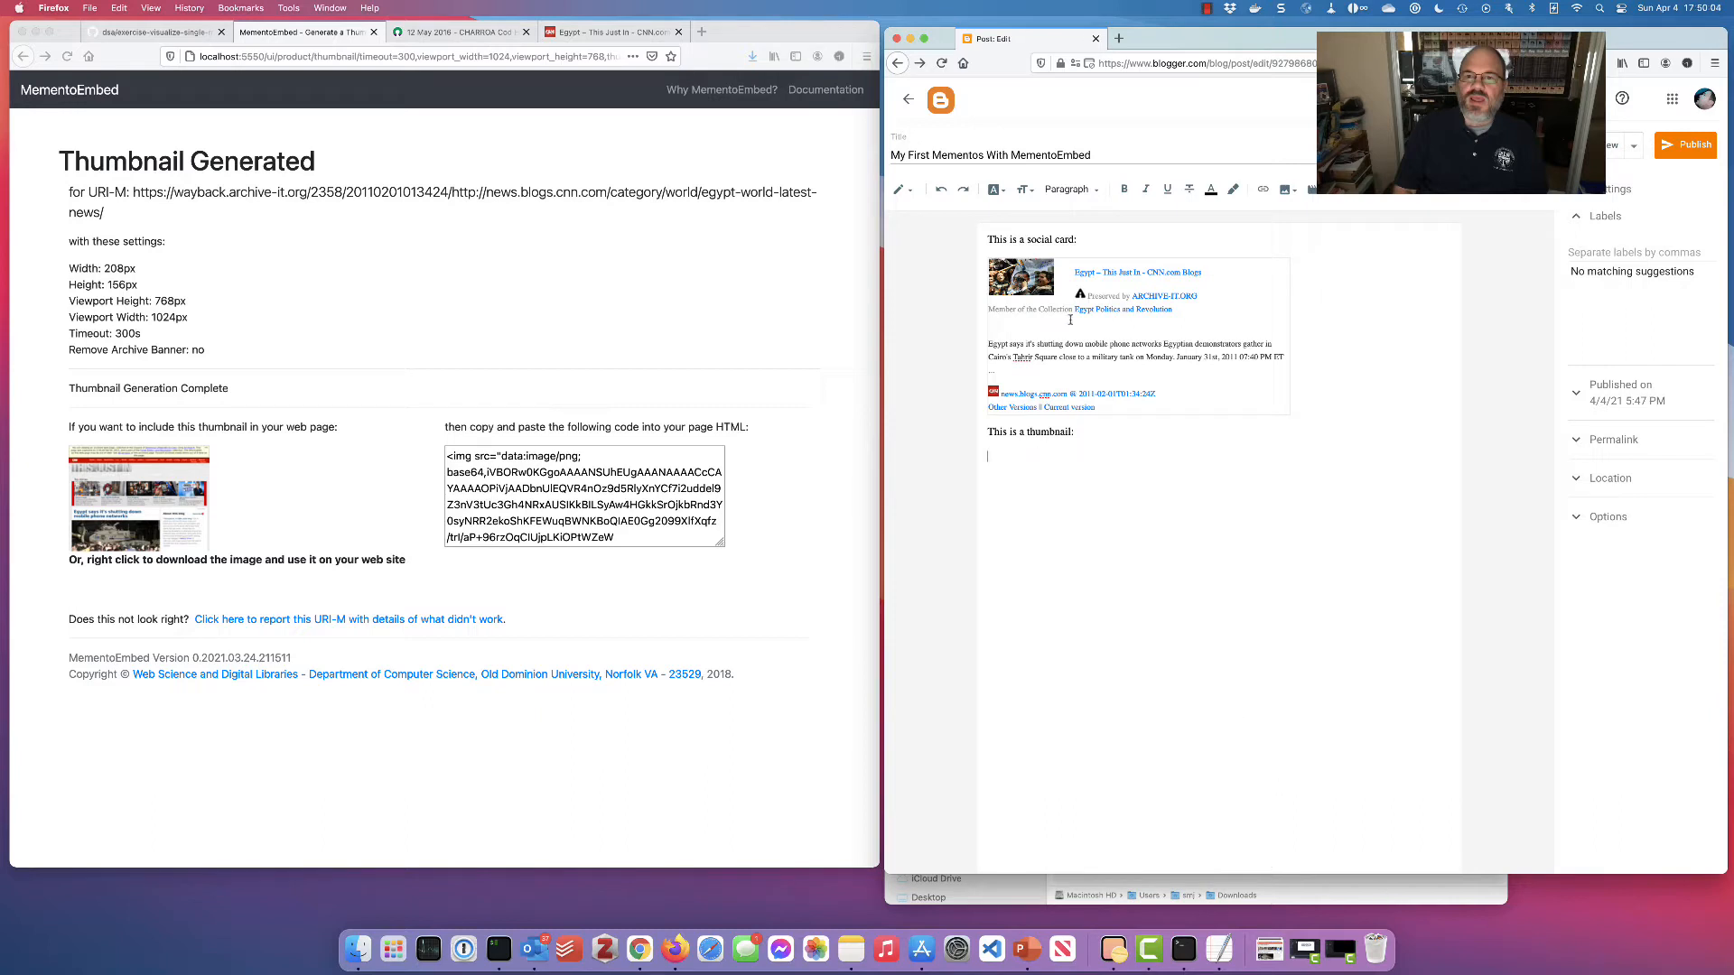
# Upload index.png and insert it below the 'This is a thumbnail:' line
pyautogui.click(1295, 191)
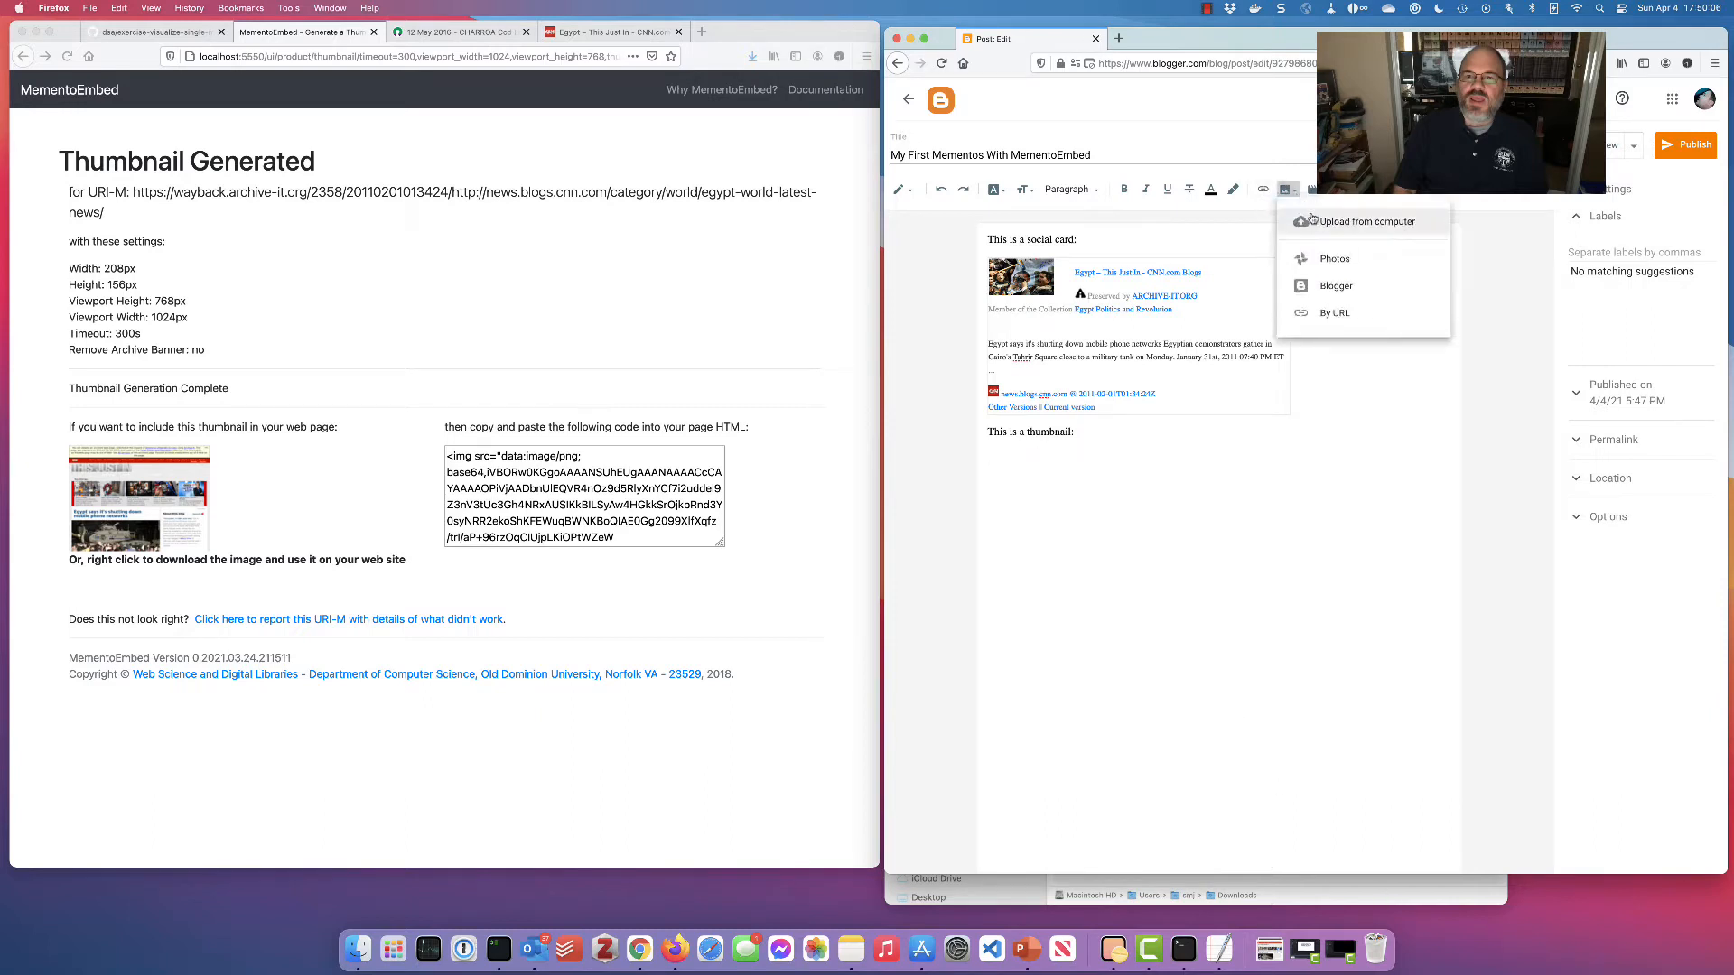
pyautogui.click(1364, 220)
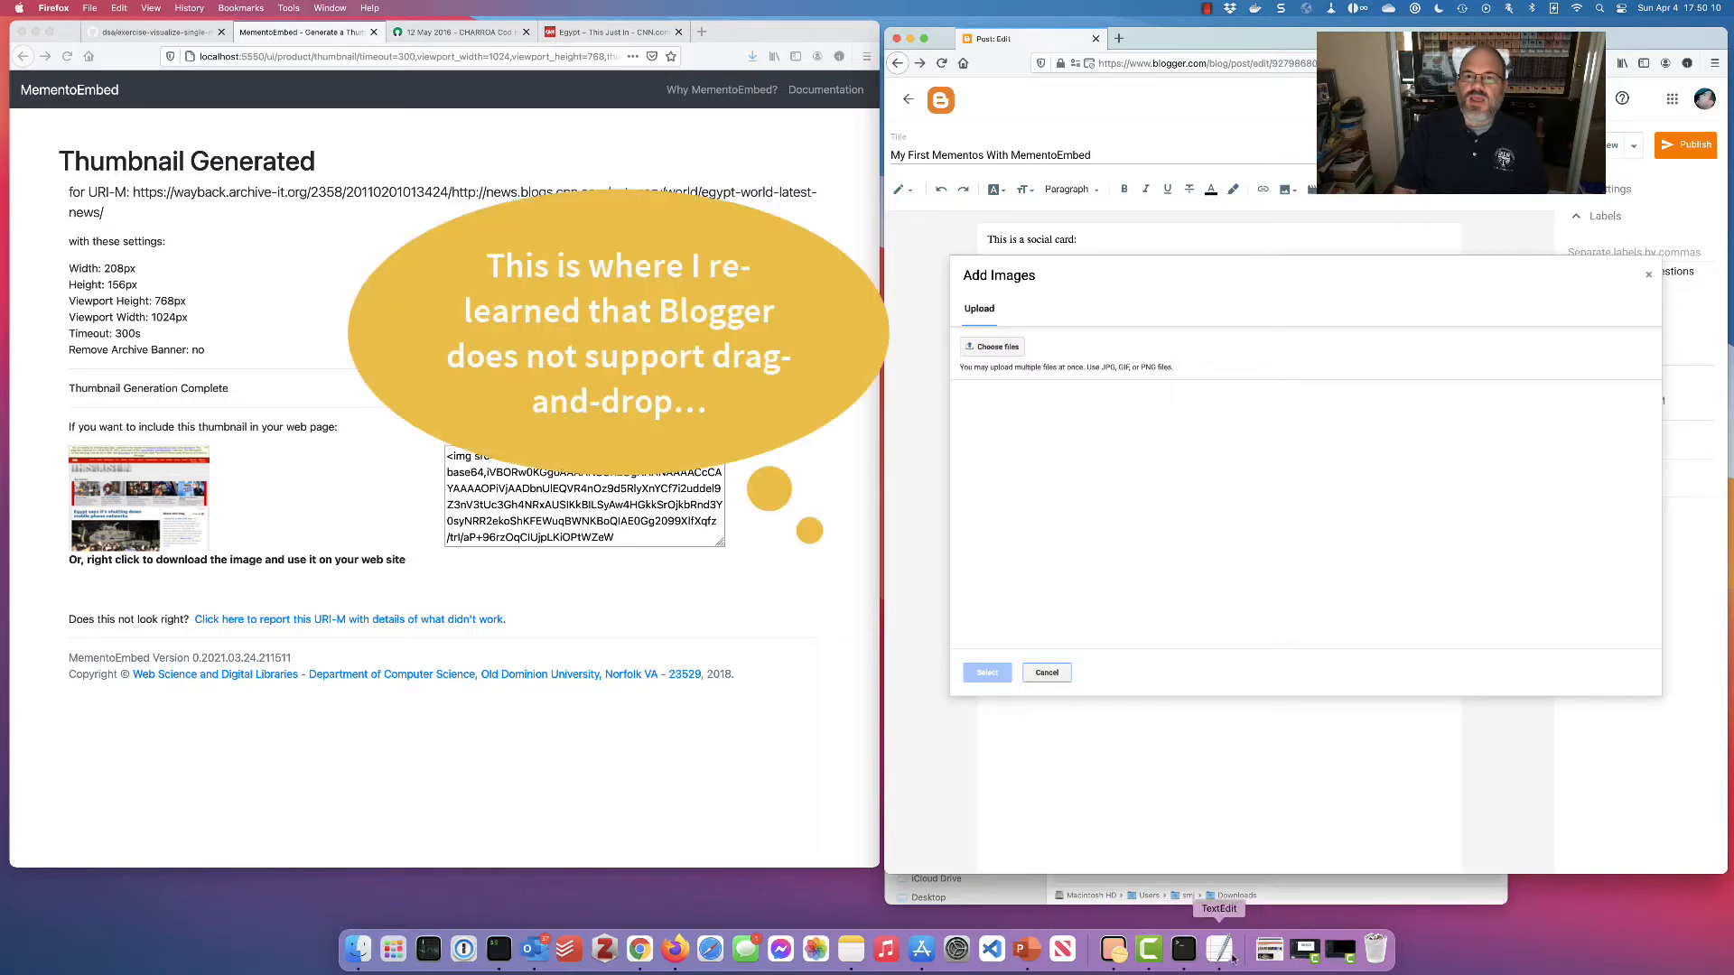
pyautogui.click(1271, 953)
pyautogui.moveTo(1288, 905); pyautogui.dragTo(1234, 907)
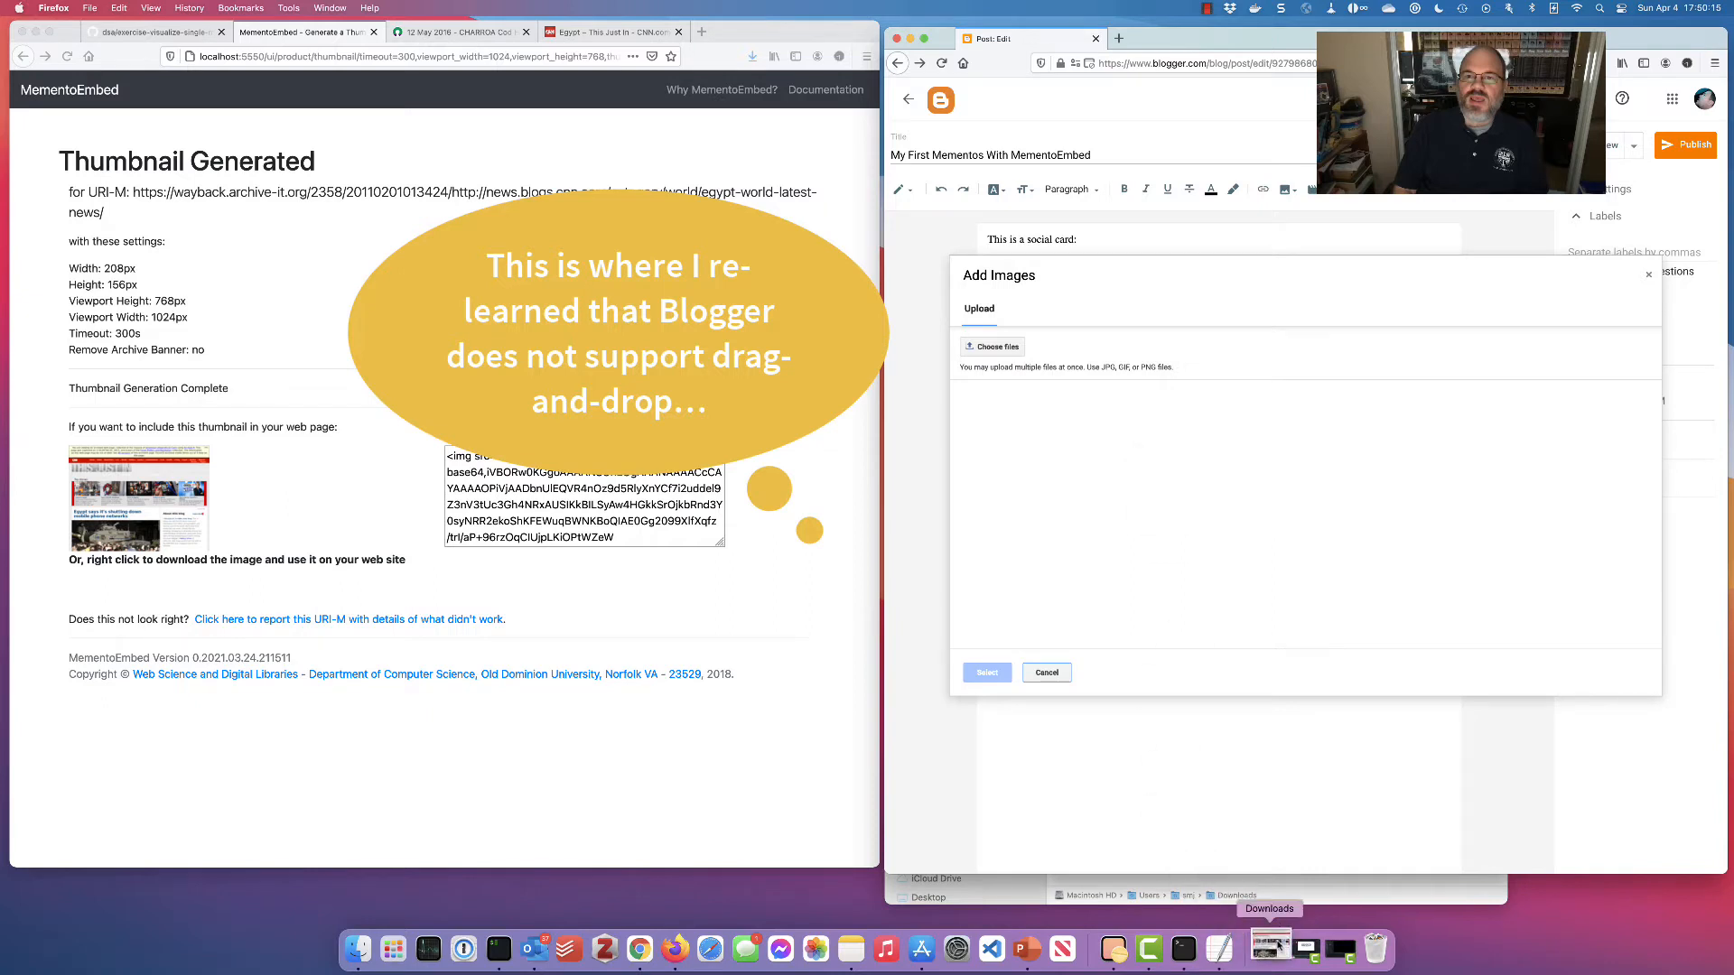
pyautogui.click(1010, 353)
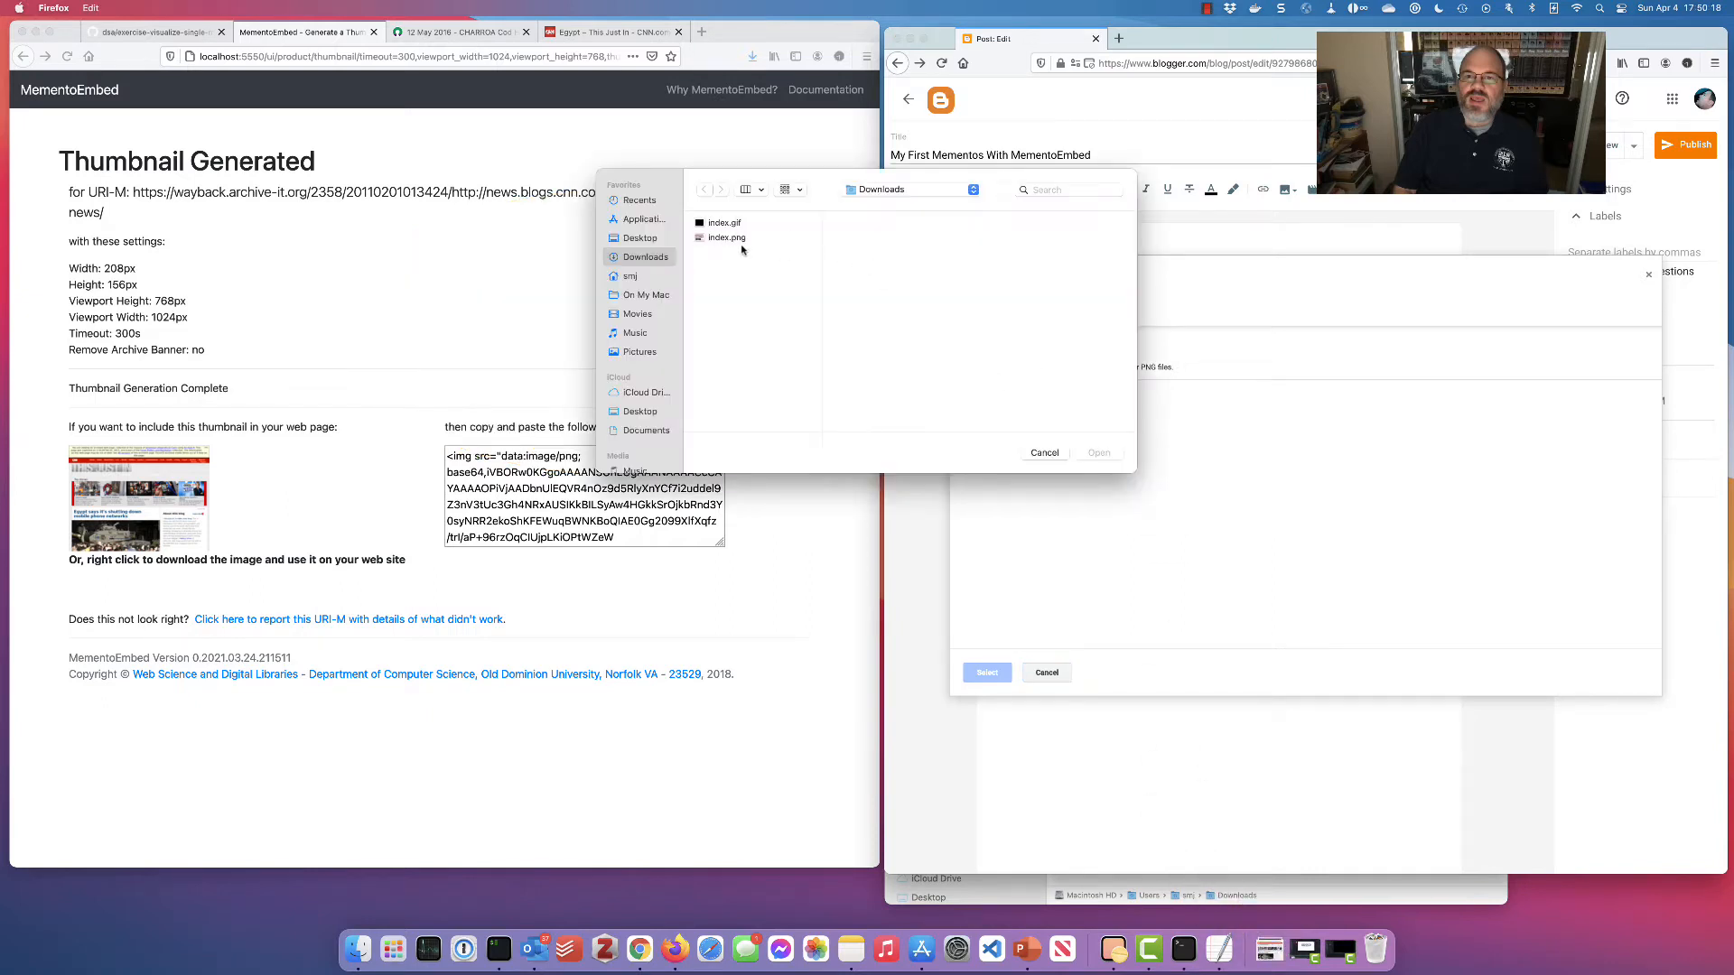
pyautogui.click(728, 237)
pyautogui.click(1109, 456)
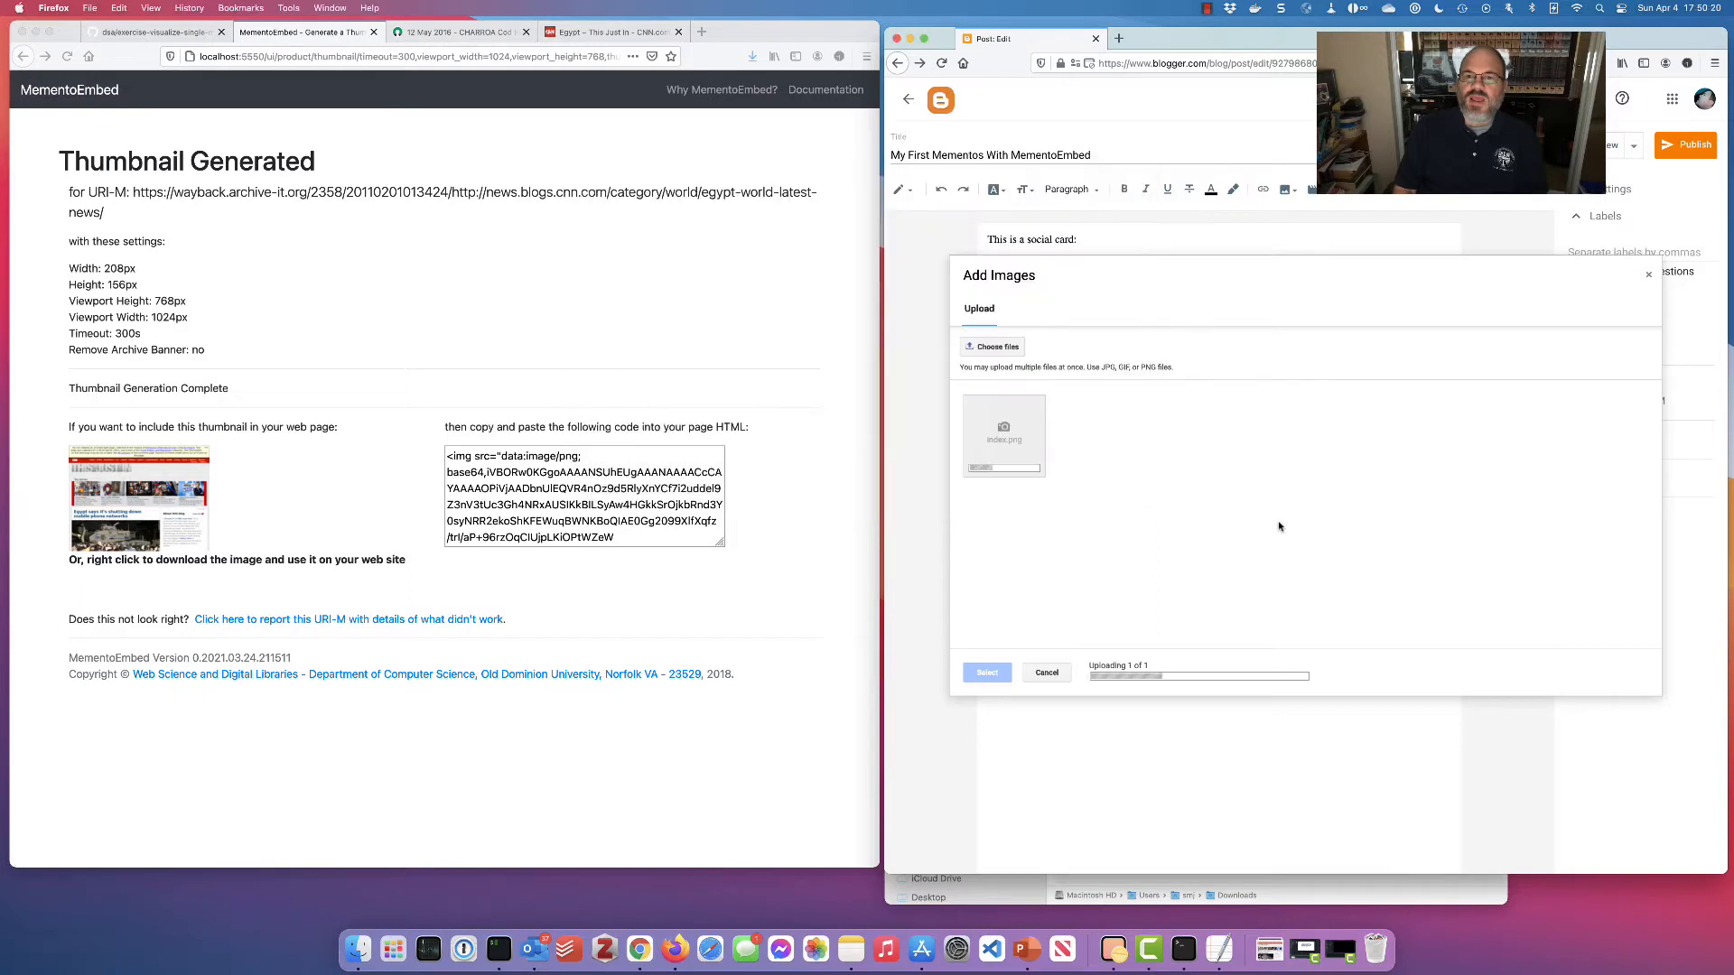
pyautogui.click(1006, 424)
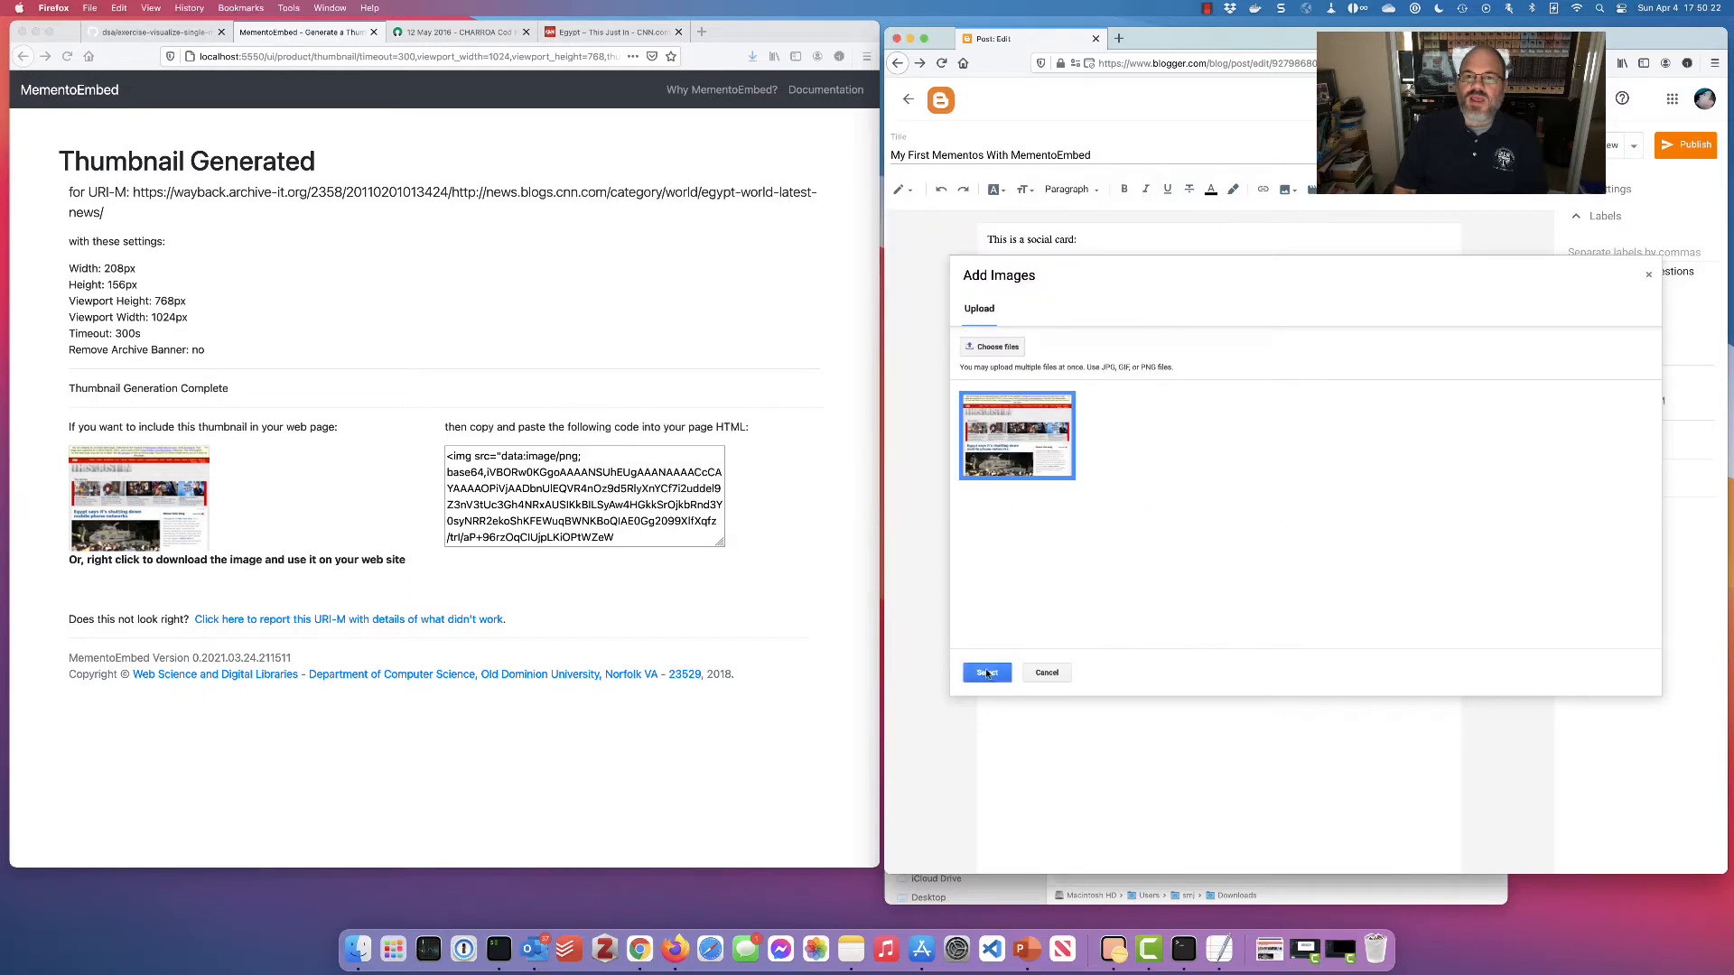
pyautogui.click(987, 673)
pyautogui.click(1482, 386)
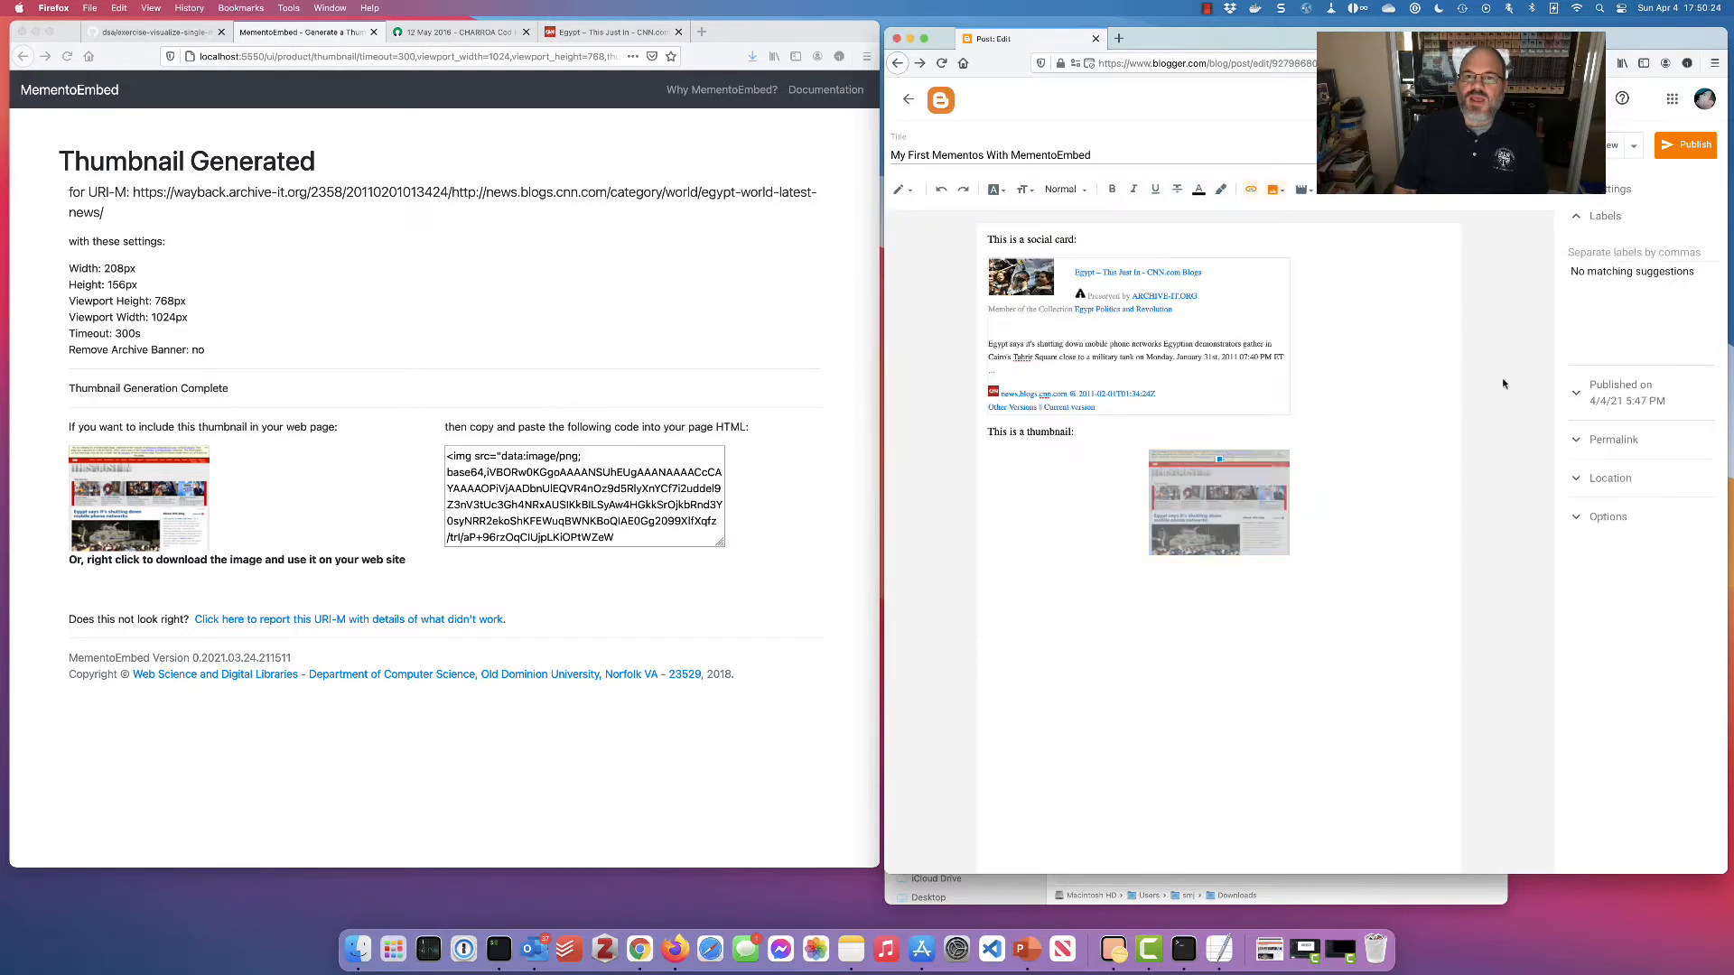
# Preview the post to check the thumbnail, then return to the editor
pyautogui.click(1594, 145)
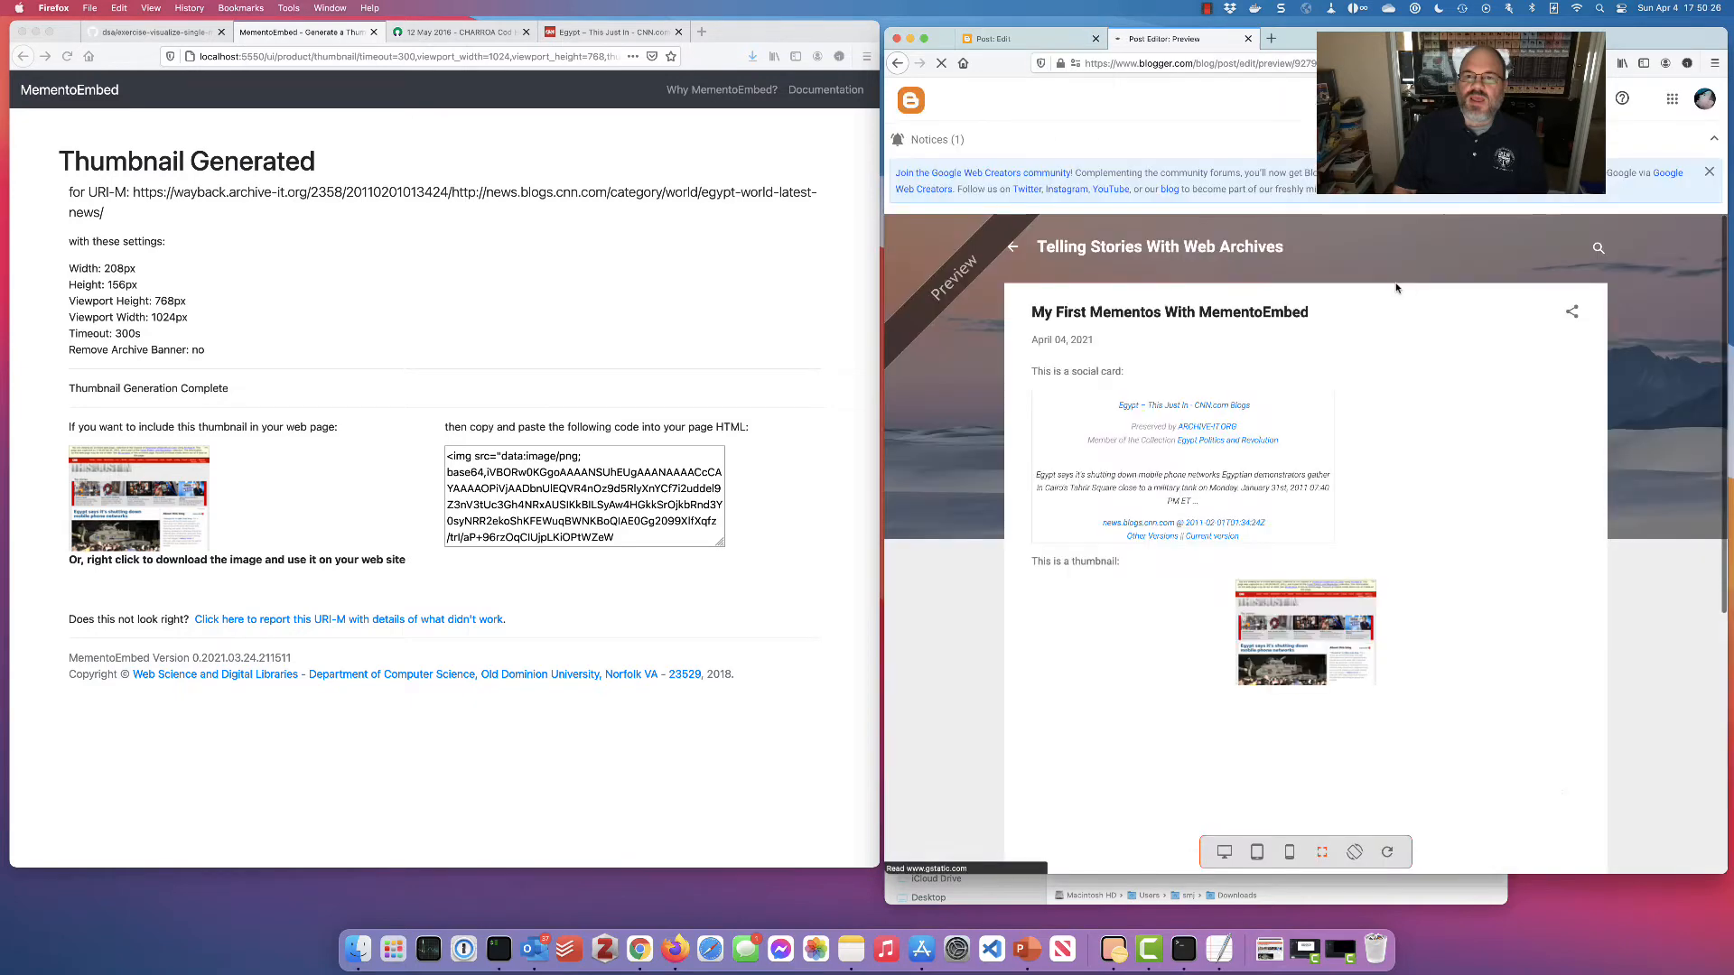
pyautogui.scroll(-3, 1414, 342)
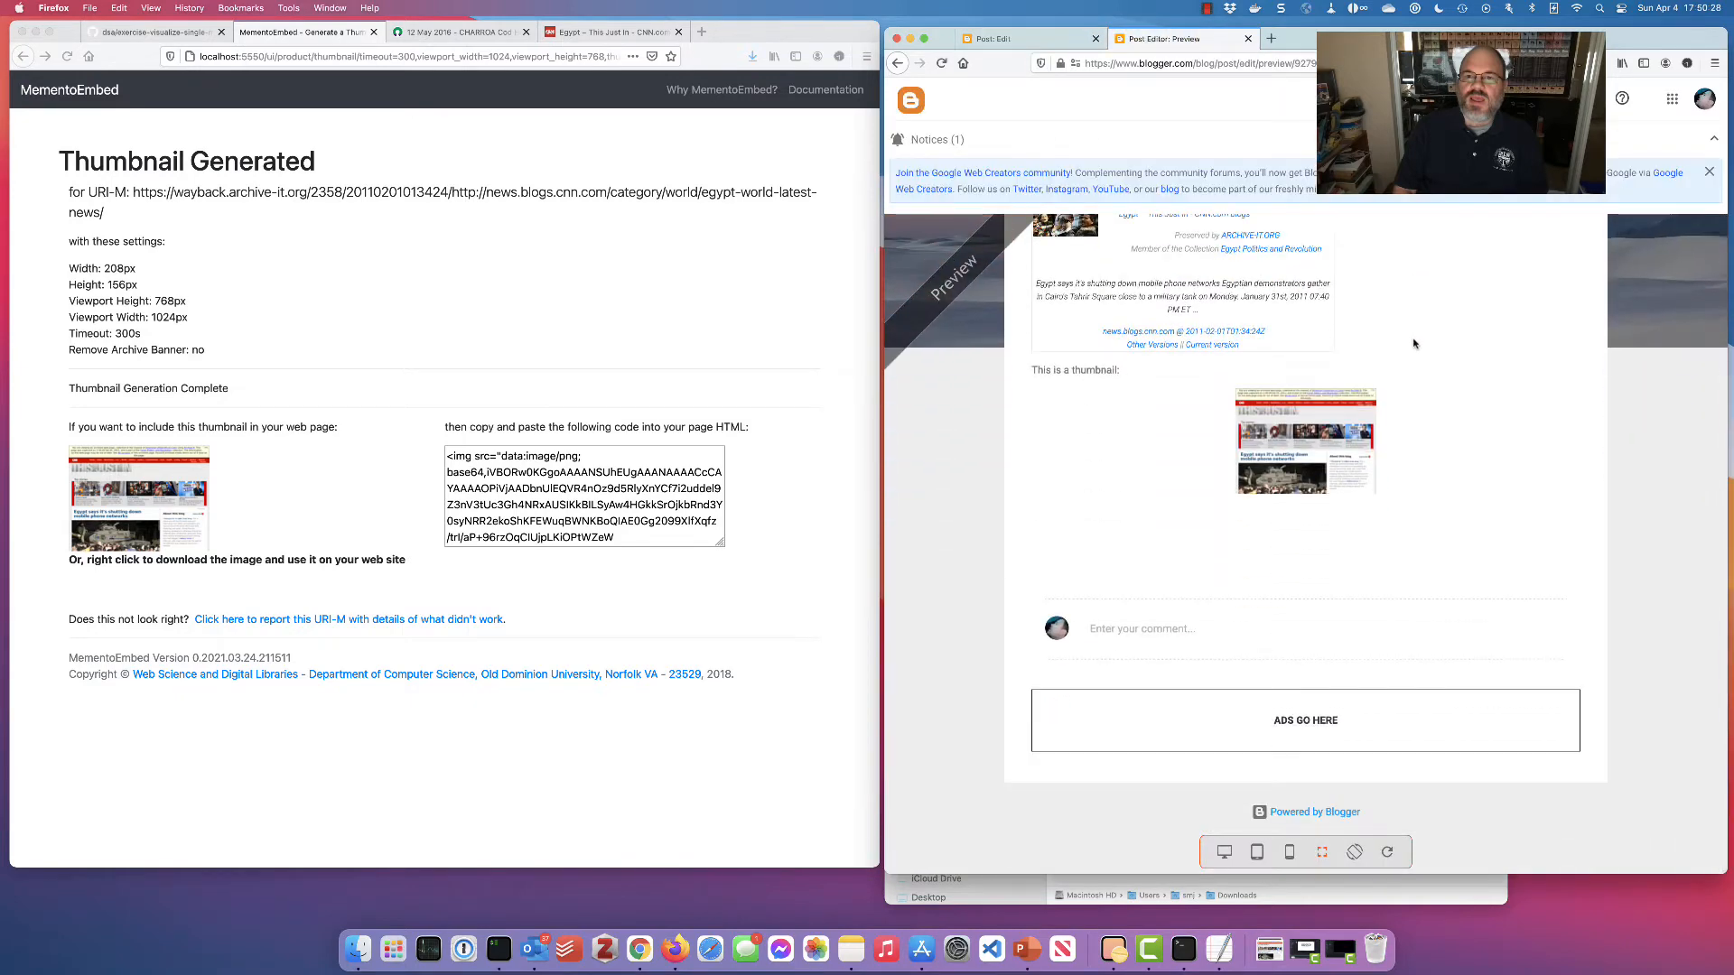
pyautogui.click(1030, 39)
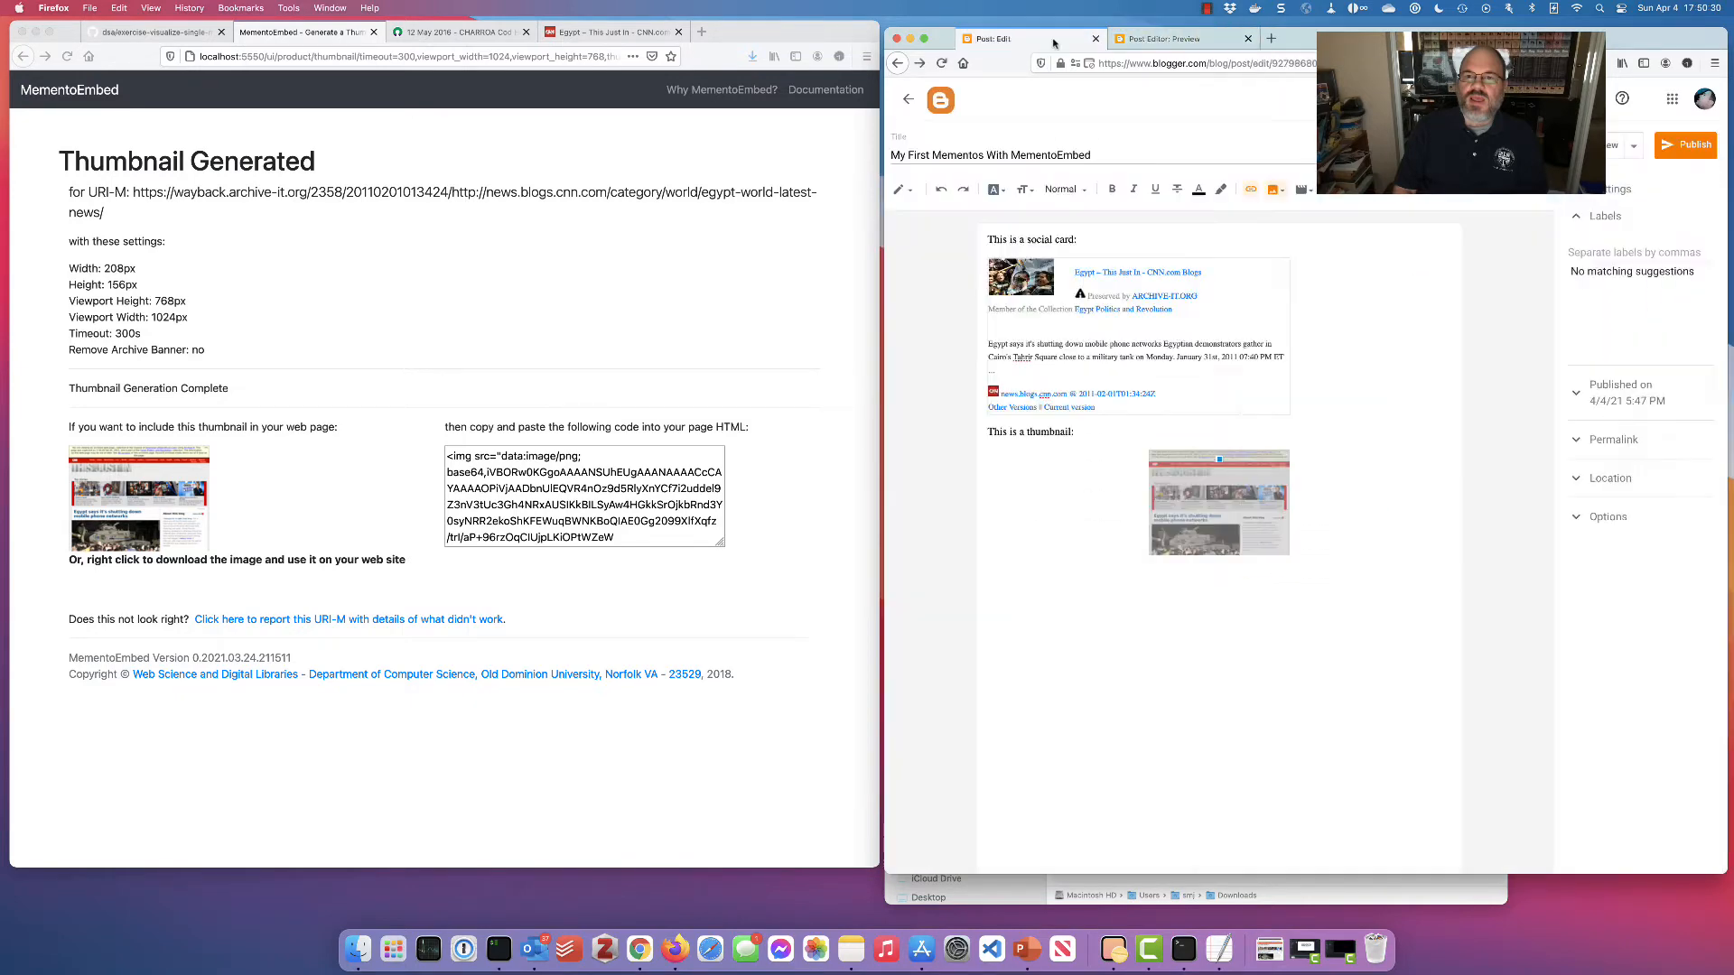
# Create an Imagereel embed for the CNN Egypt memento in MementoEmbed
pyautogui.click(559, 257)
pyautogui.press('super+Left')
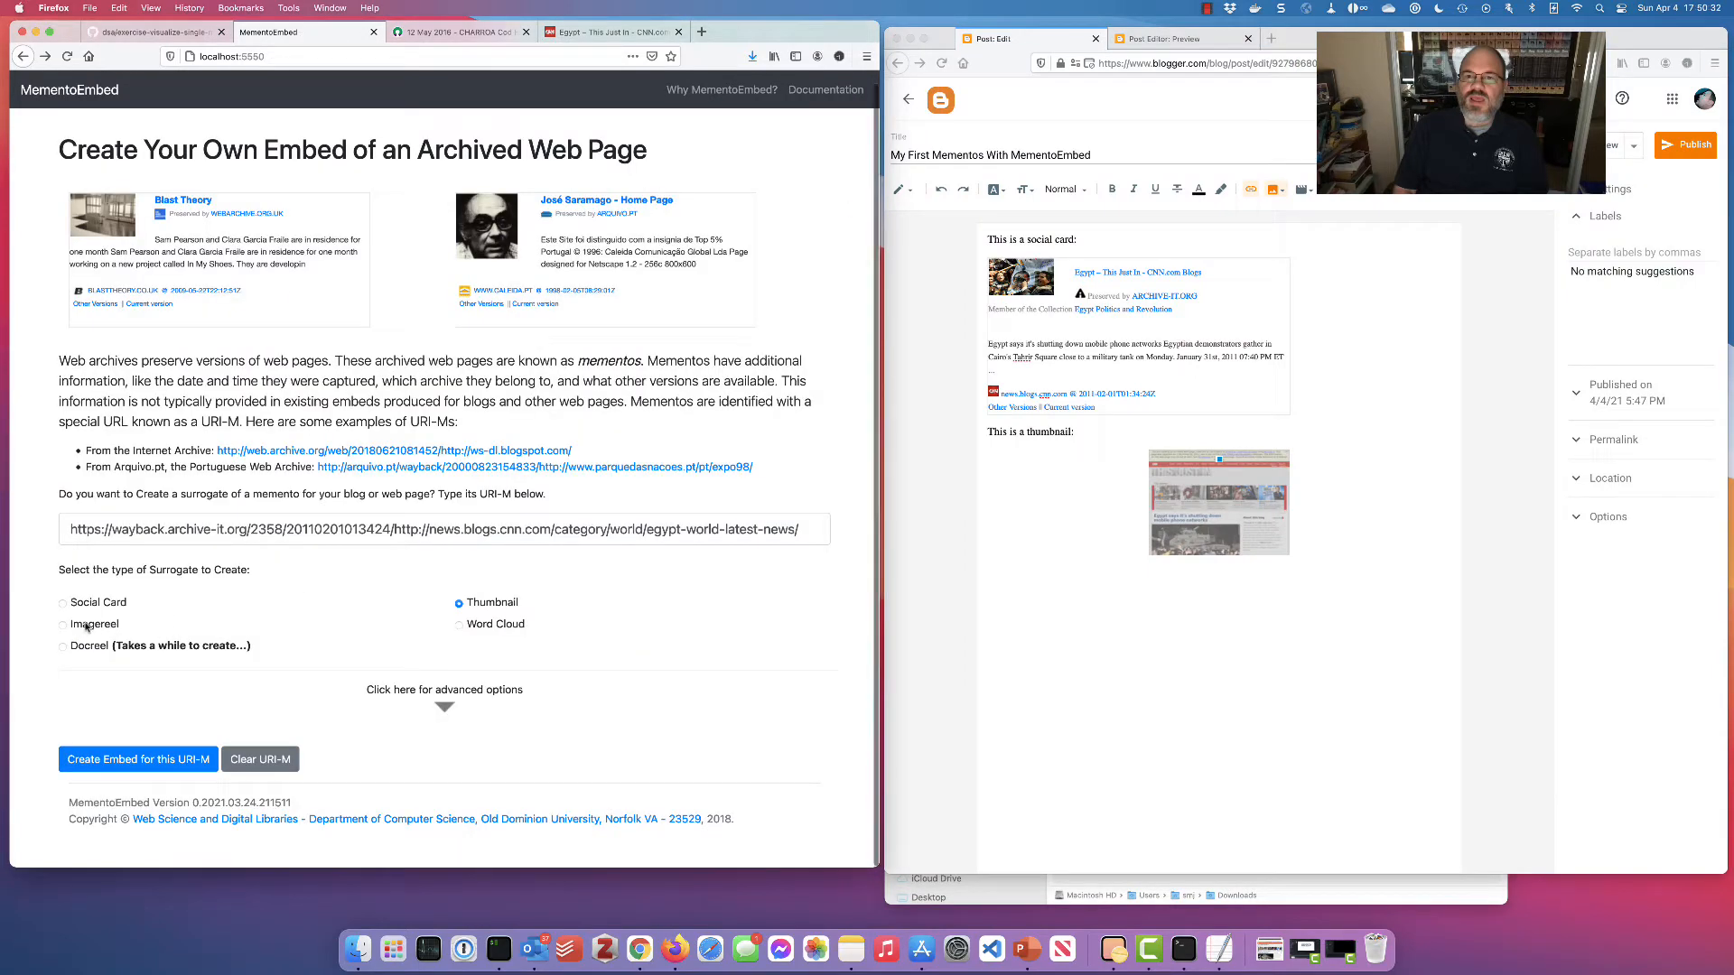
pyautogui.click(175, 763)
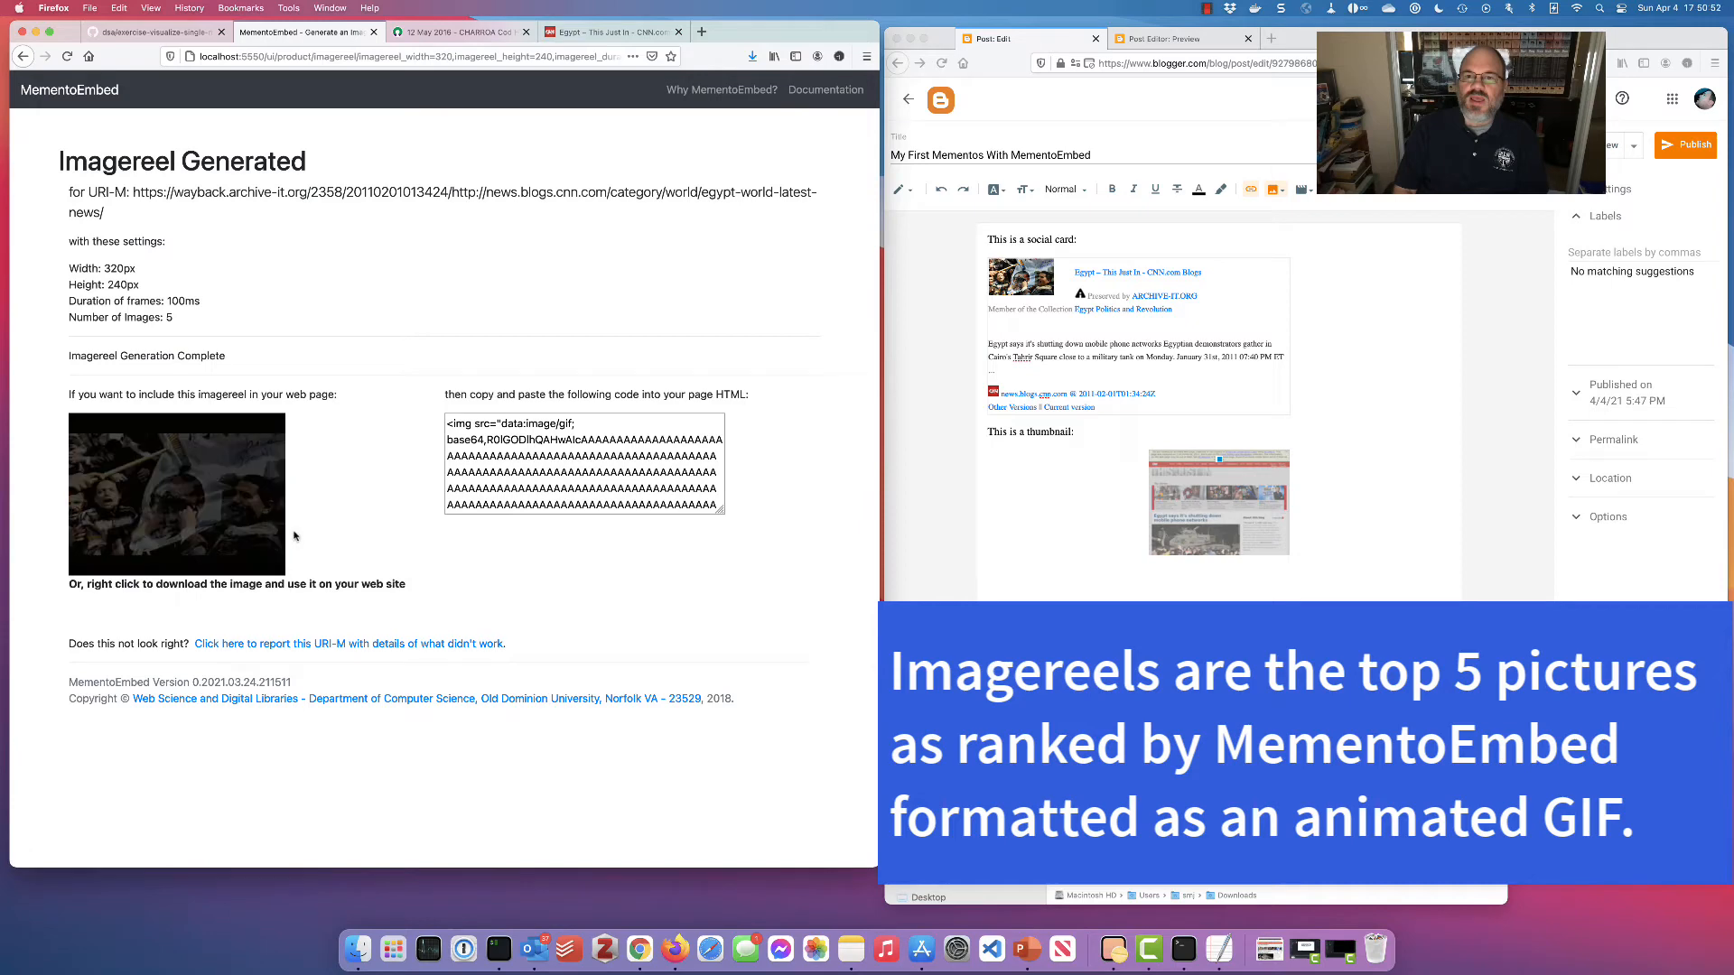
# Save the animated imagereel GIF to Downloads as index.gif, replacing the older file
pyautogui.rightClick(187, 484)
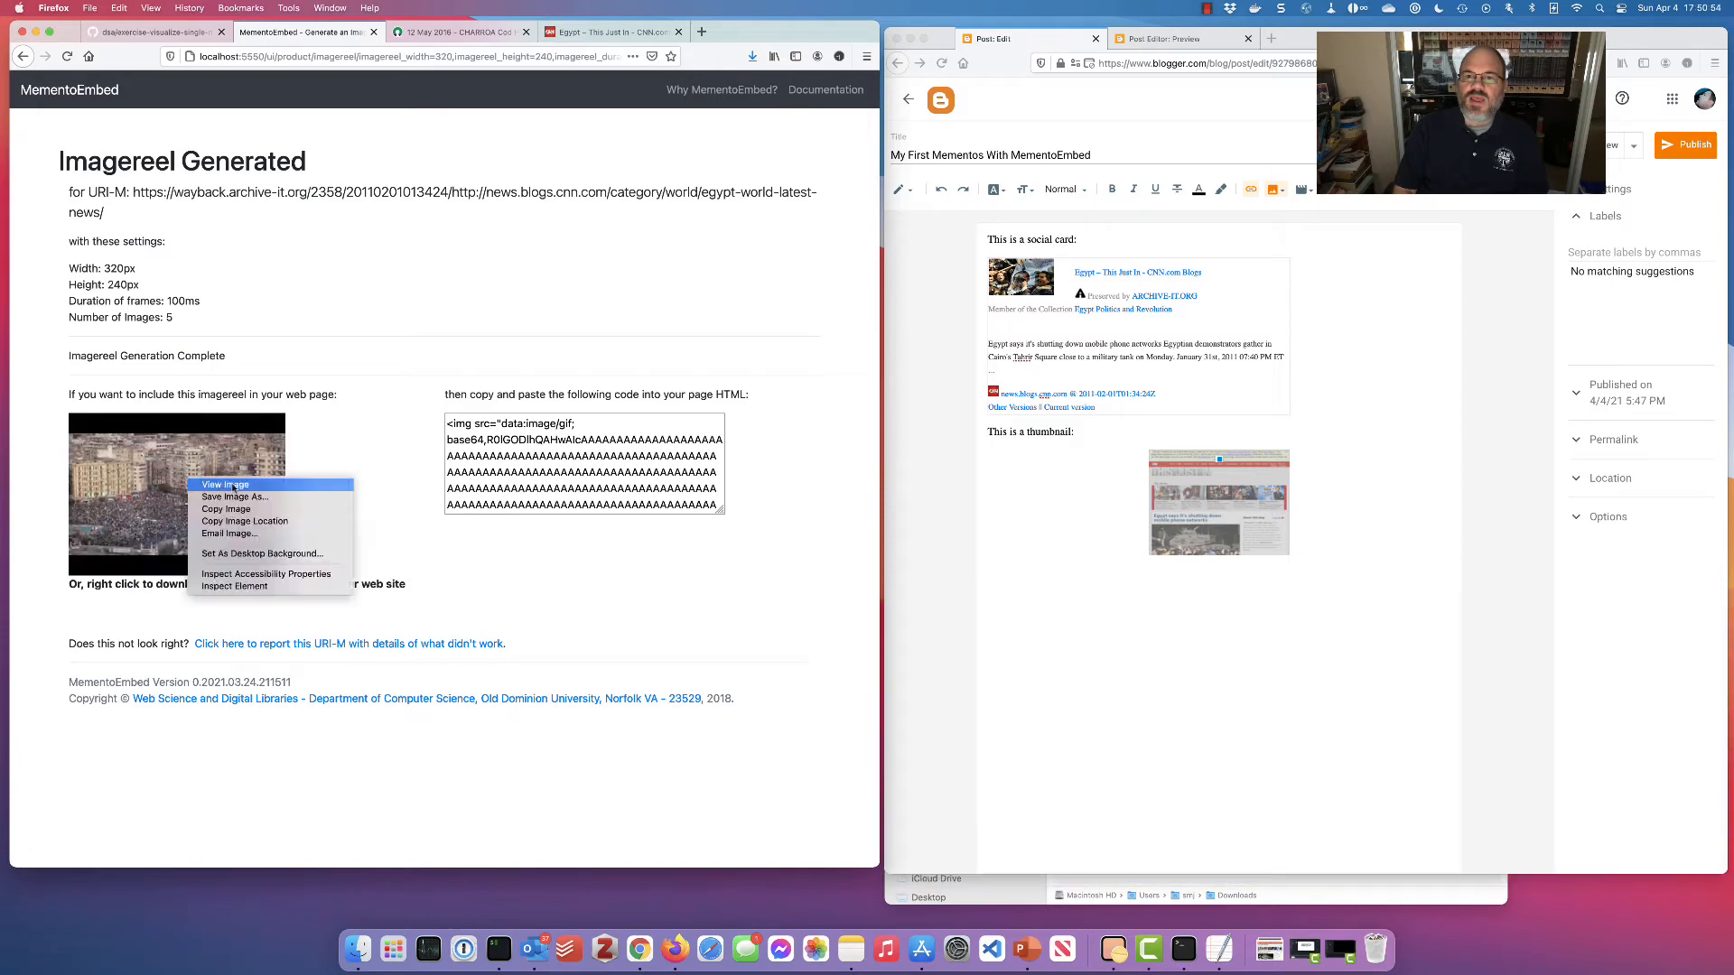
pyautogui.click(249, 496)
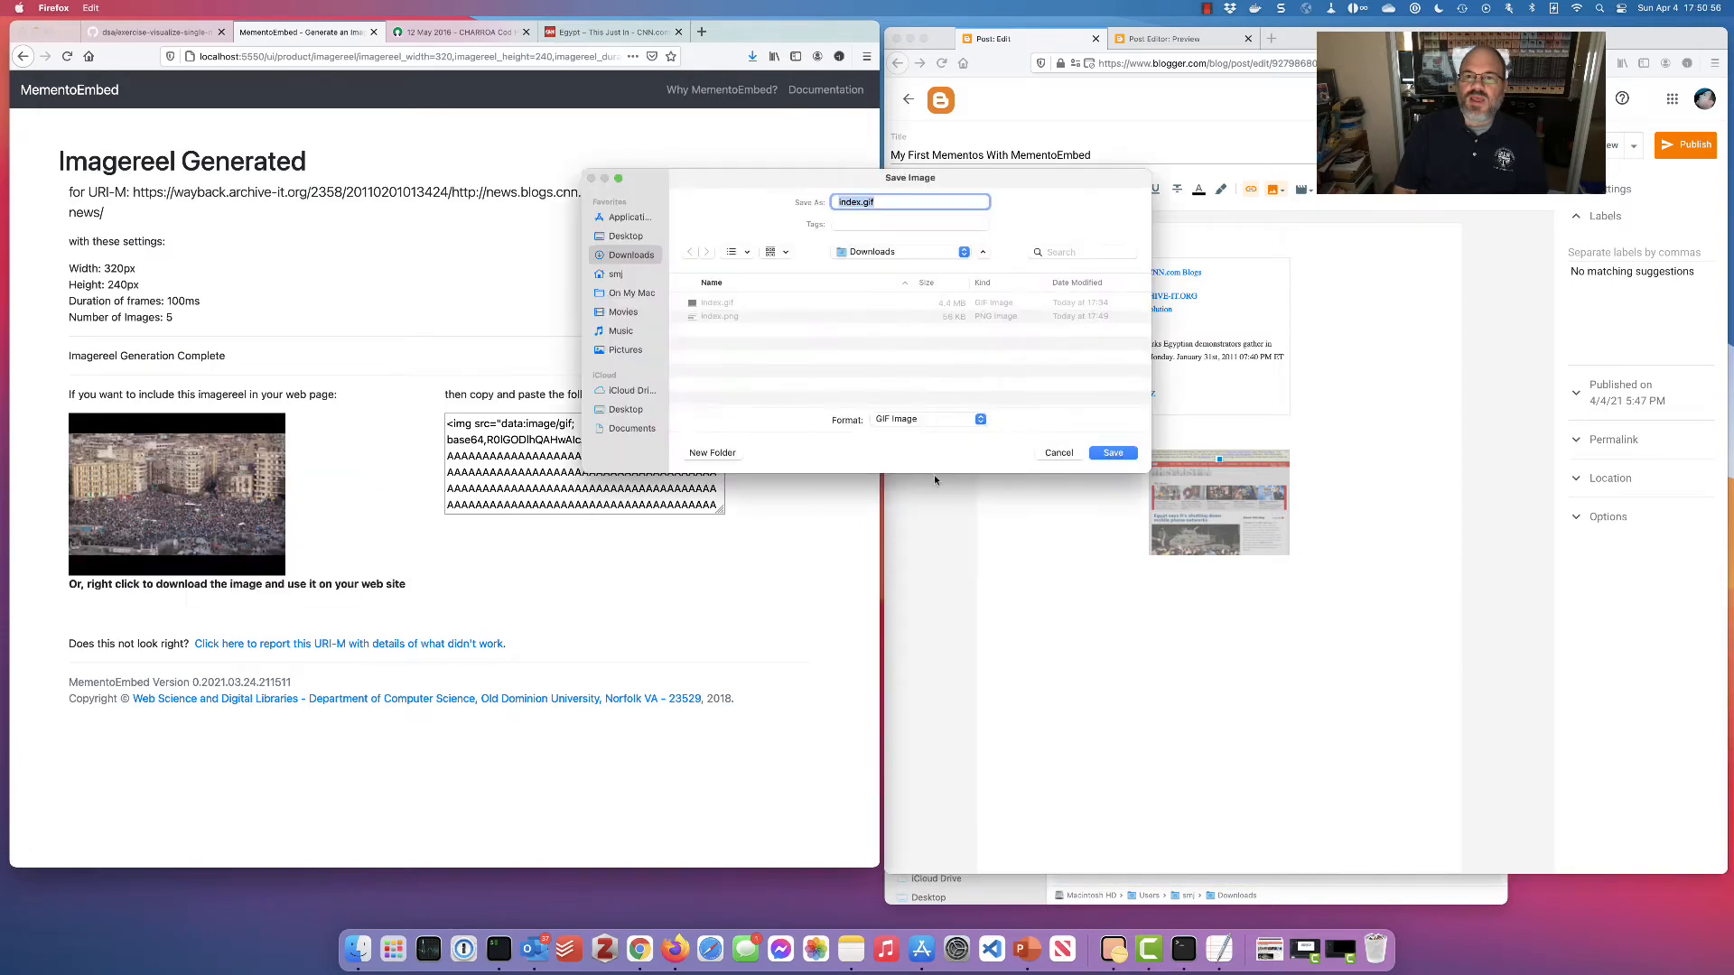
pyautogui.click(1113, 453)
pyautogui.click(905, 393)
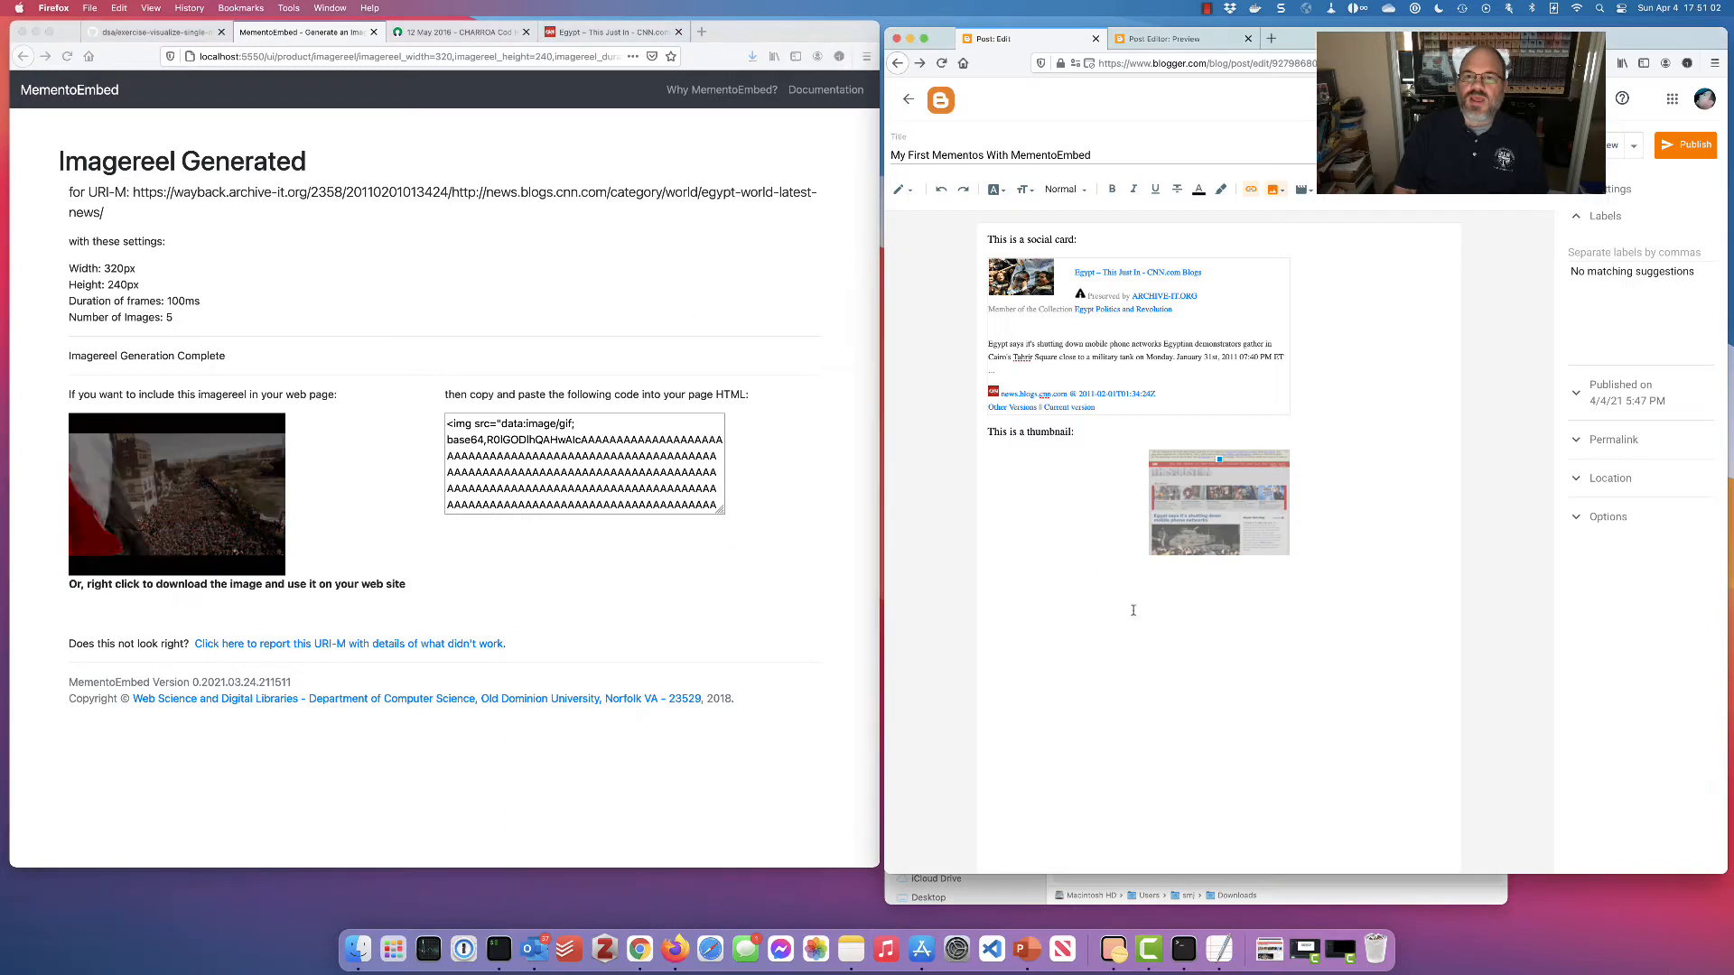
# Add a 'This is an imagereel:' line below the thumbnail and upload index.gif into the post
pyautogui.click(1048, 522)
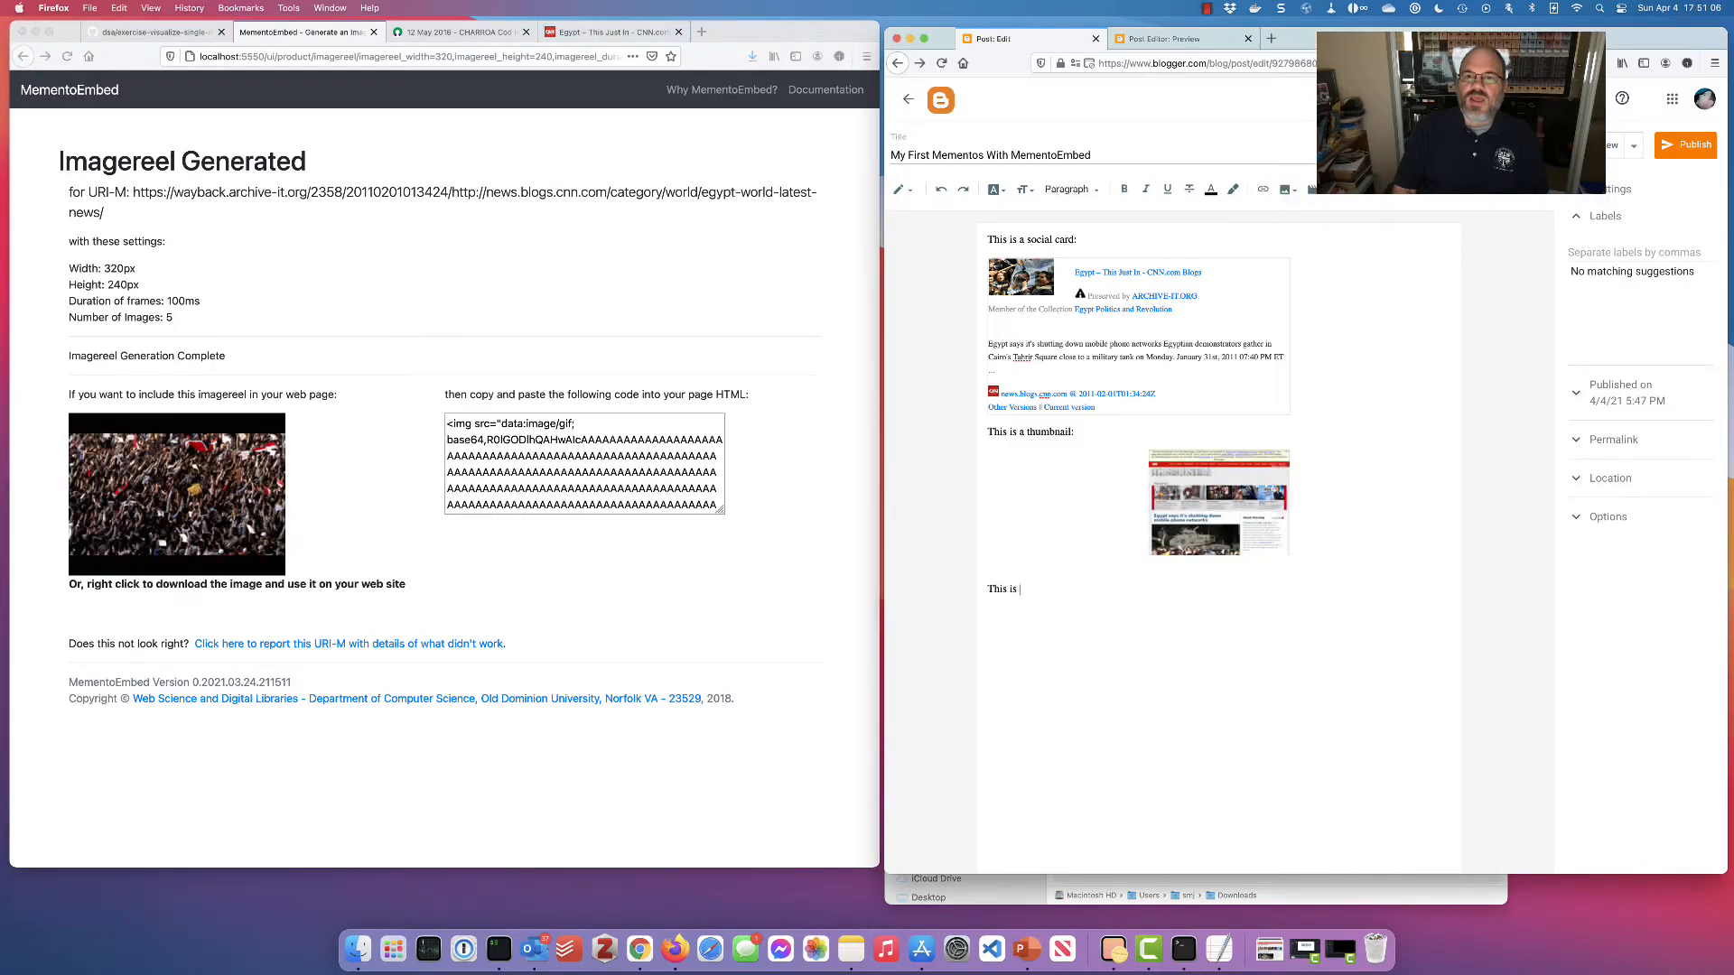
pyautogui.write('This is an imagereel:')
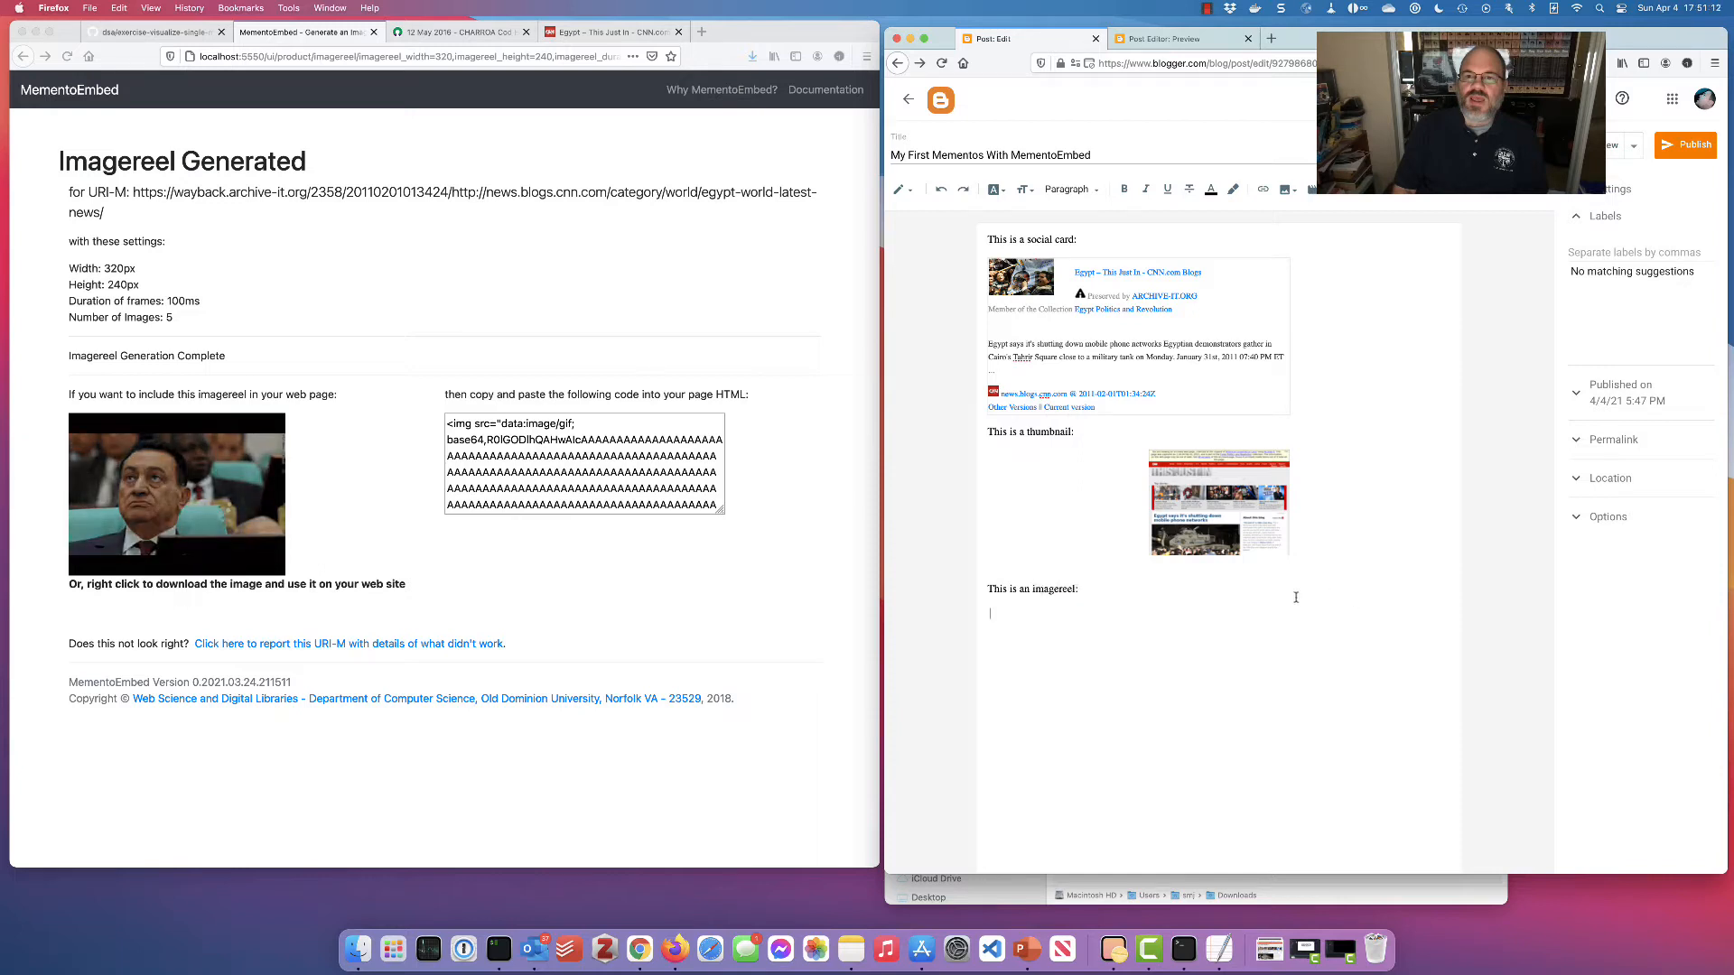
pyautogui.click(1285, 193)
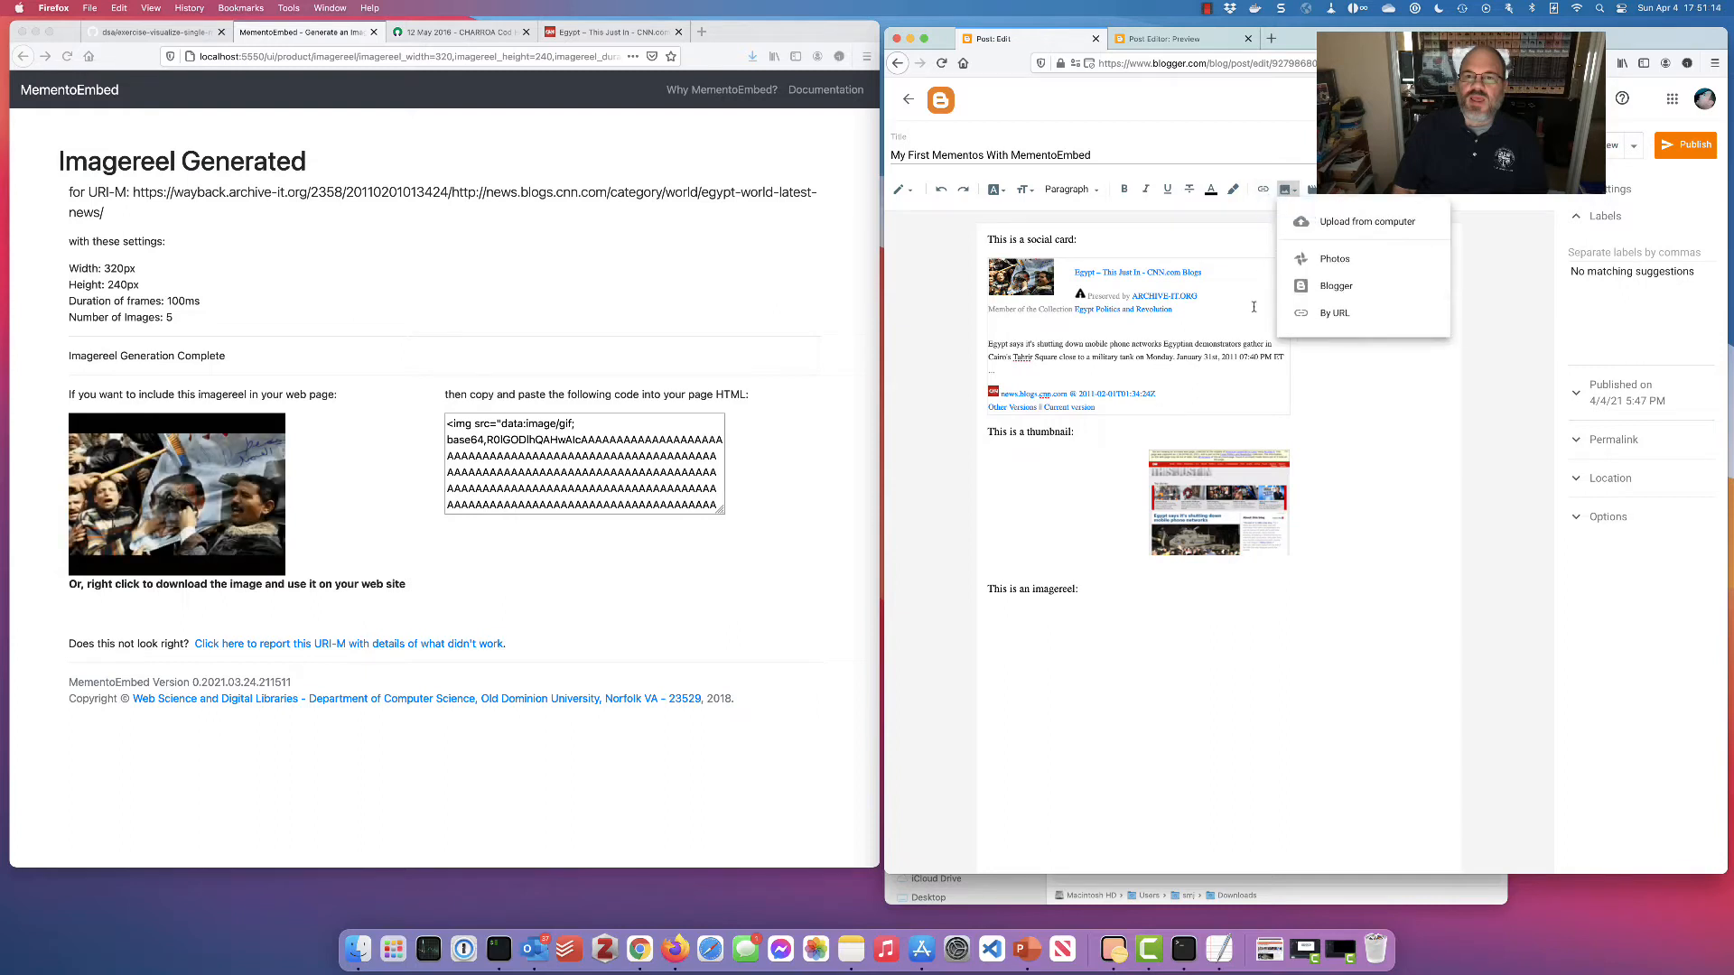
pyautogui.click(1328, 222)
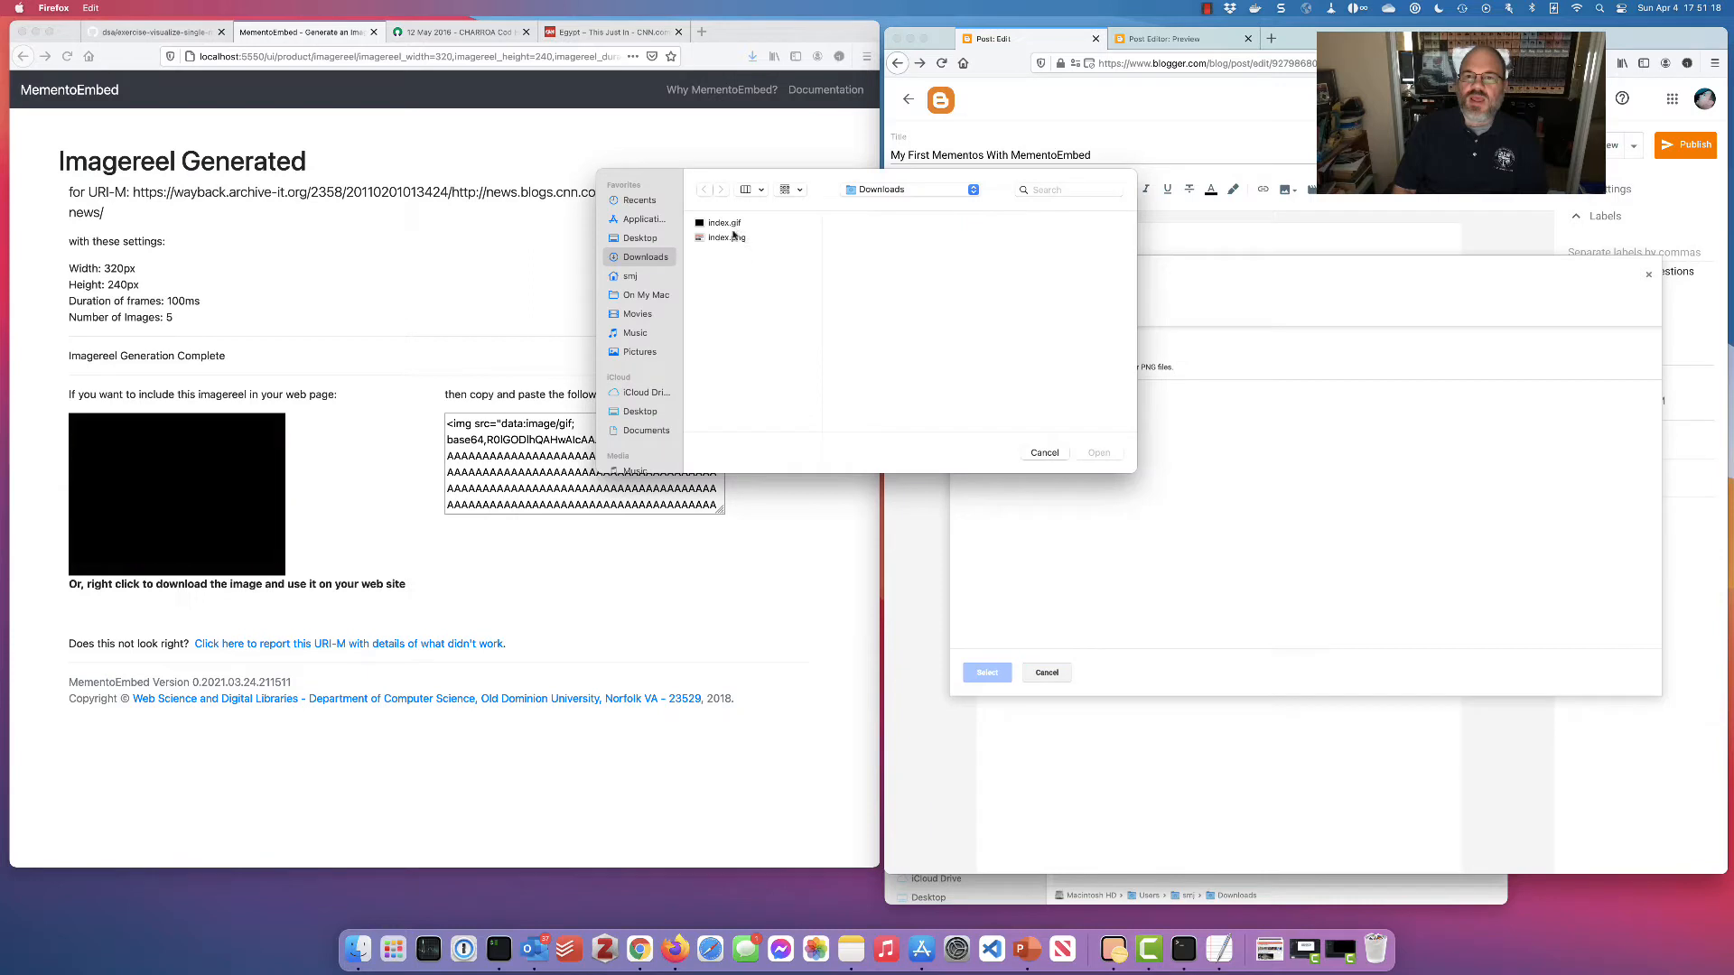
pyautogui.click(734, 224)
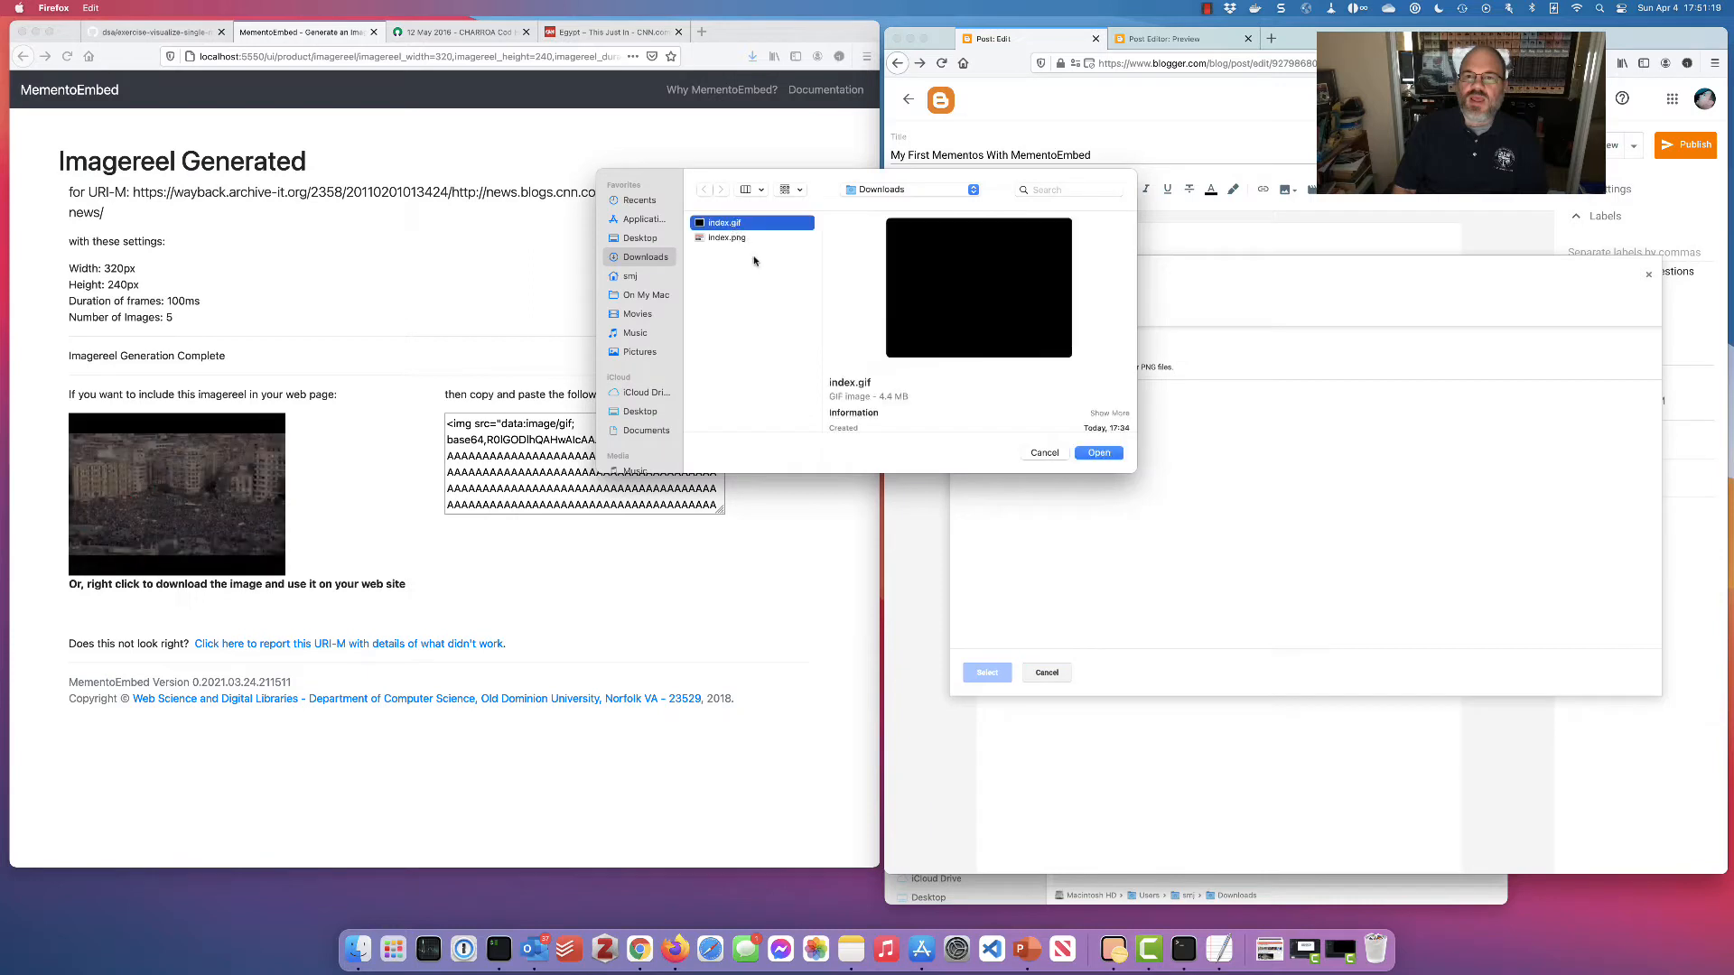
pyautogui.click(1097, 454)
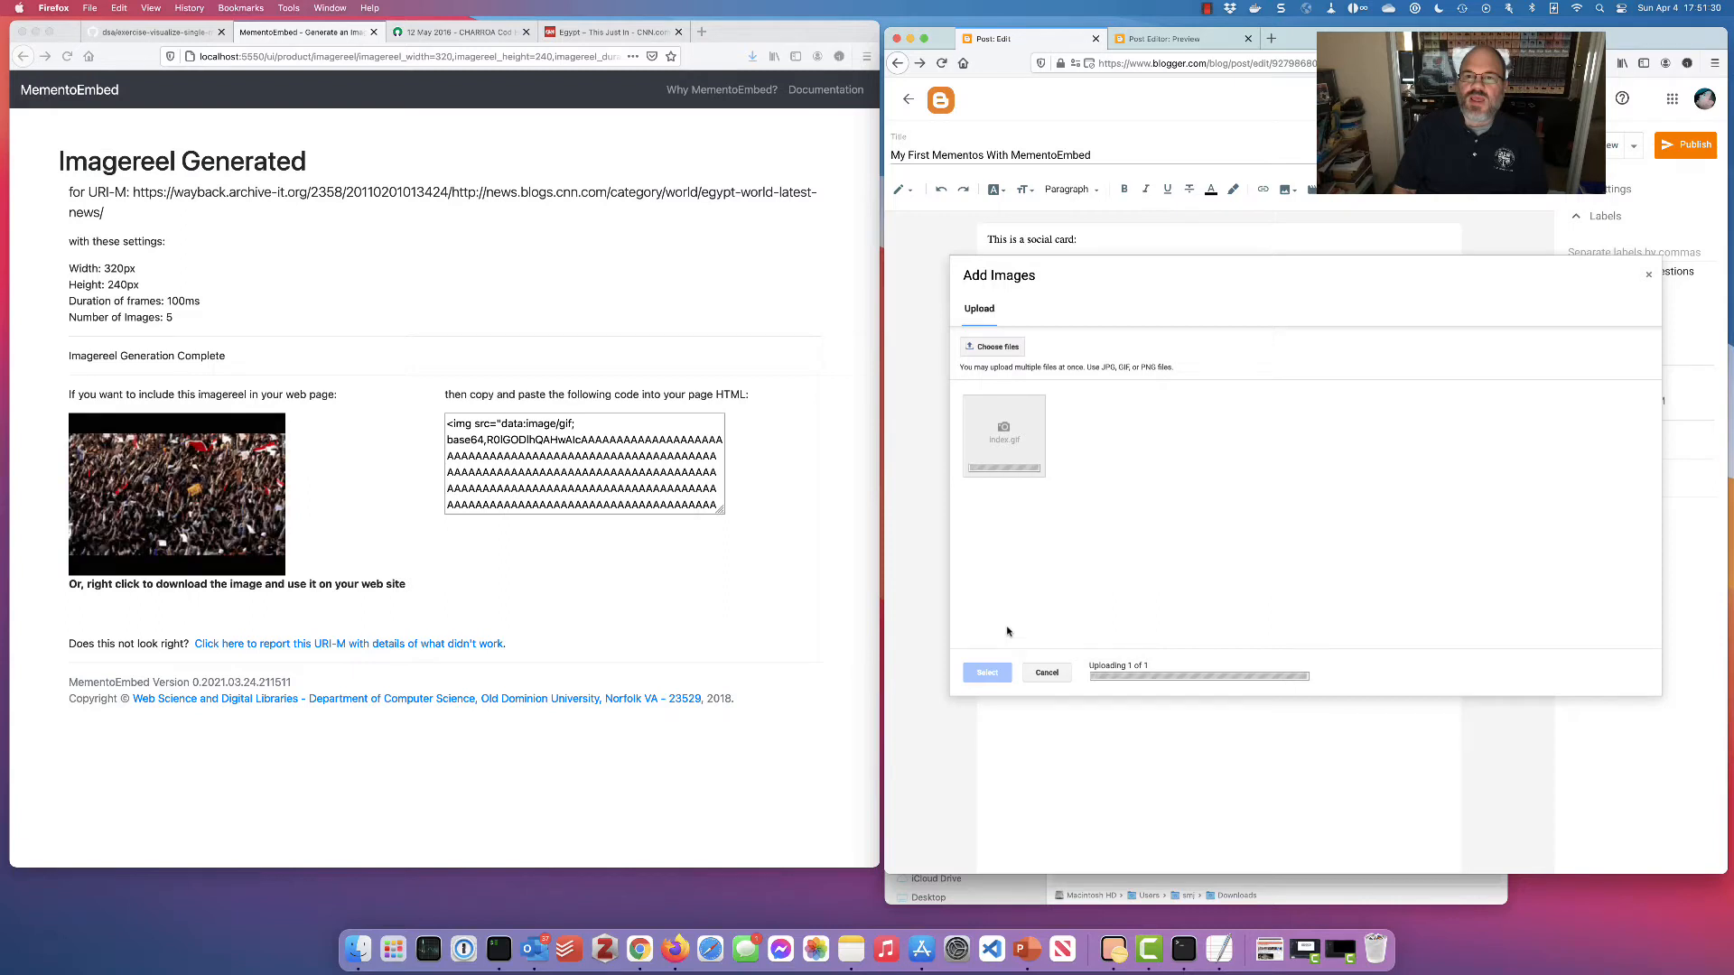
pyautogui.click(1017, 435)
# Insert the uploaded imagereel GIF, preview the post with it animating, then switch back to MementoEmbed
pyautogui.click(987, 673)
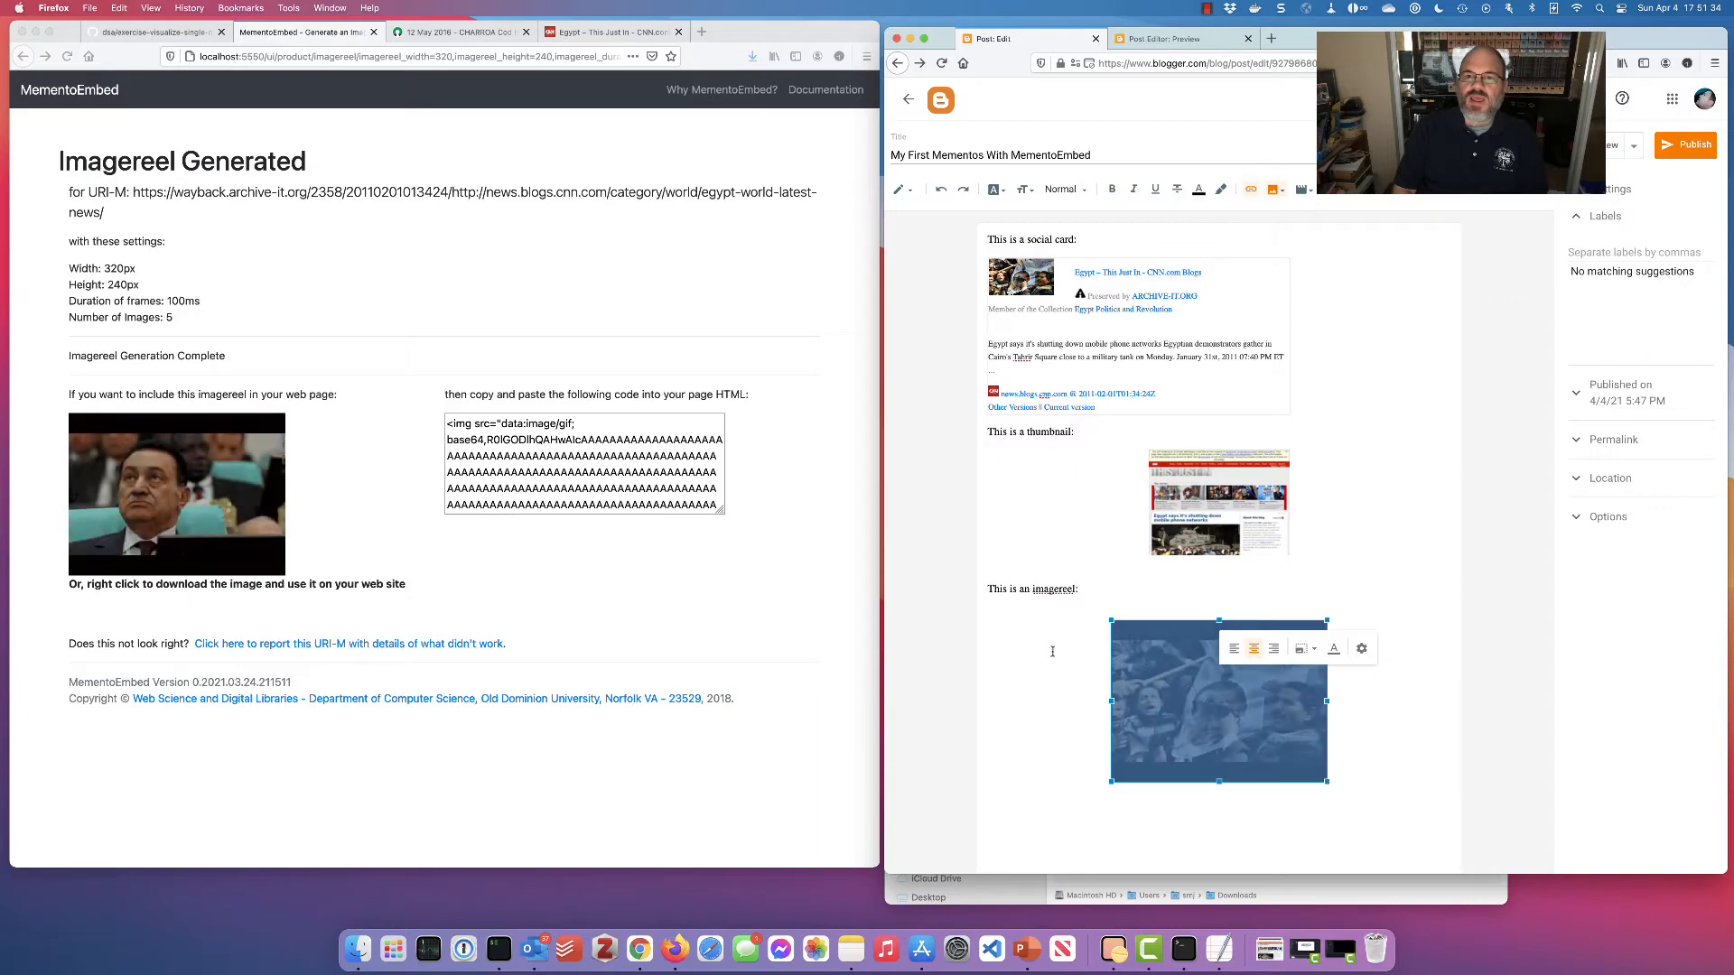
pyautogui.click(1431, 539)
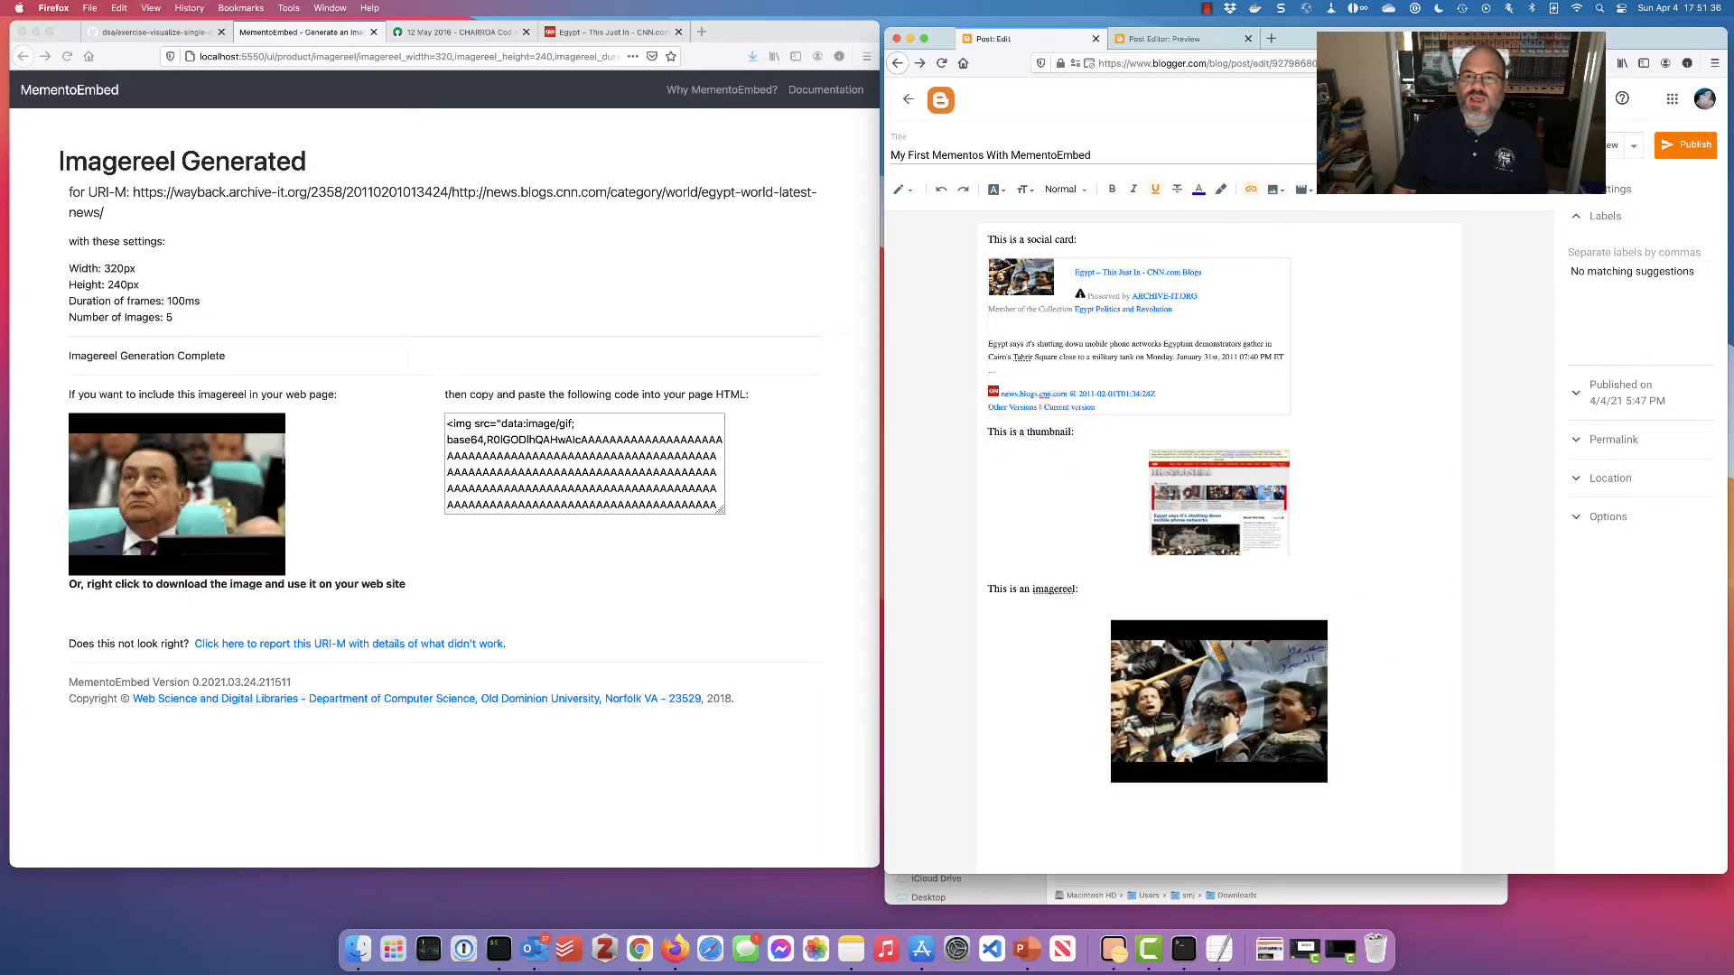
pyautogui.click(1588, 145)
pyautogui.scroll(-3, 1443, 425)
pyautogui.scroll(-4, 1442, 427)
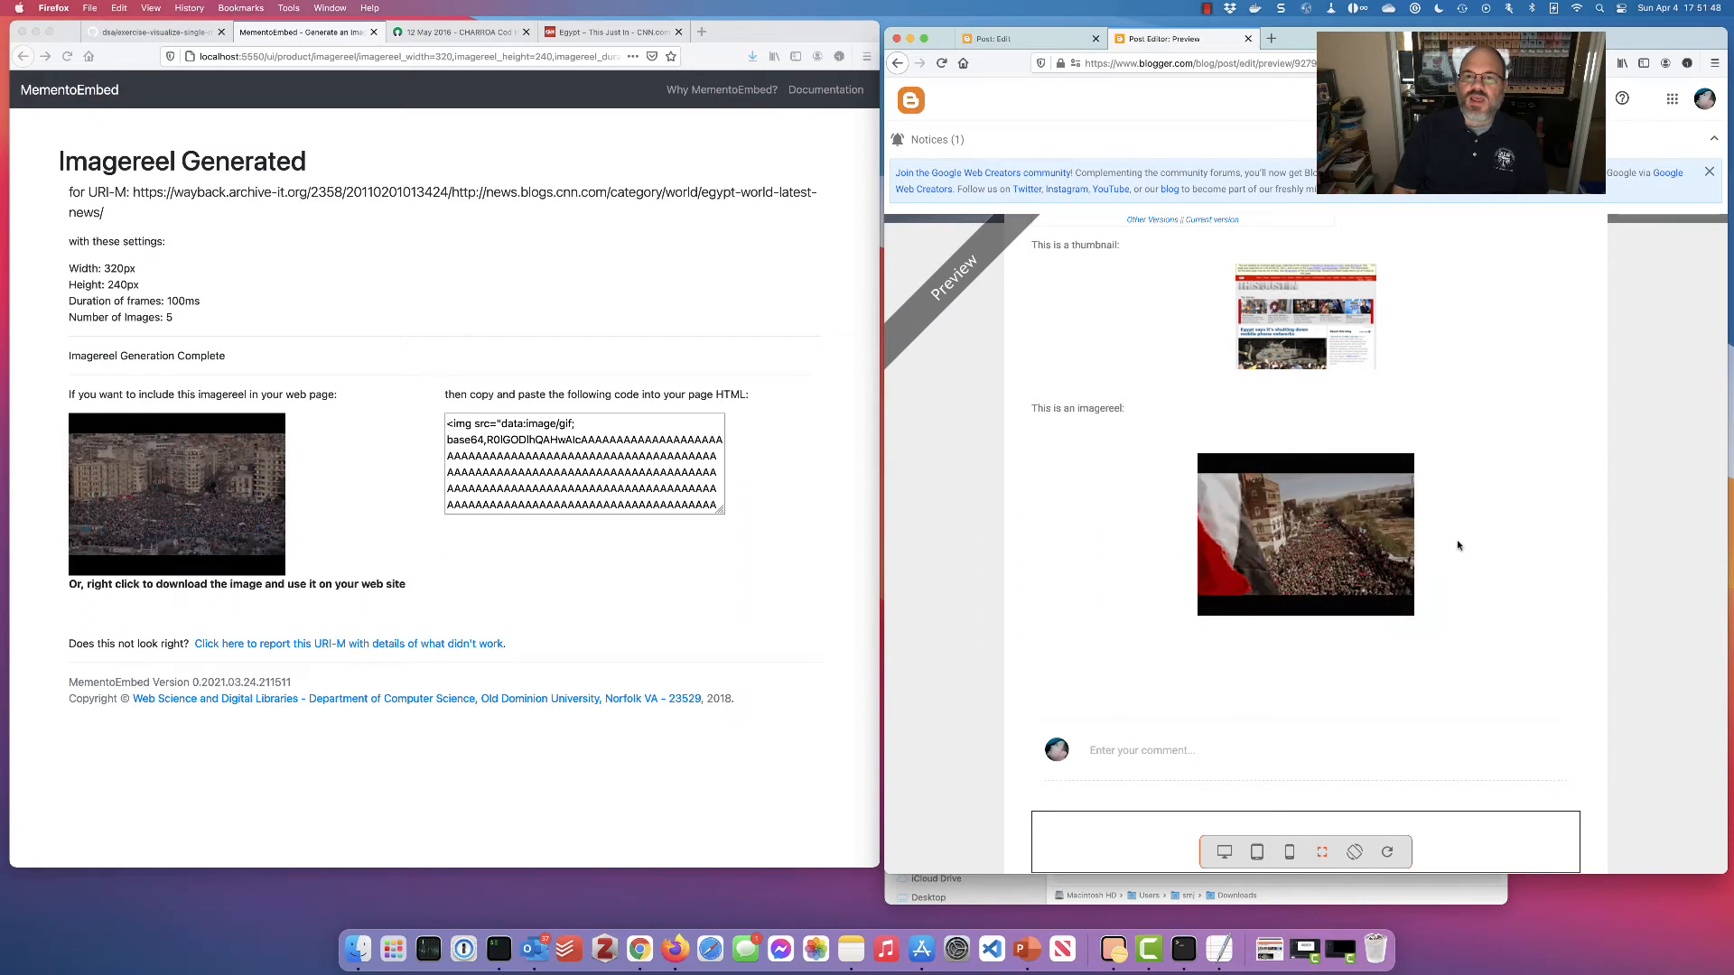
pyautogui.scroll(1, 1457, 533)
pyautogui.scroll(1, 1288, 445)
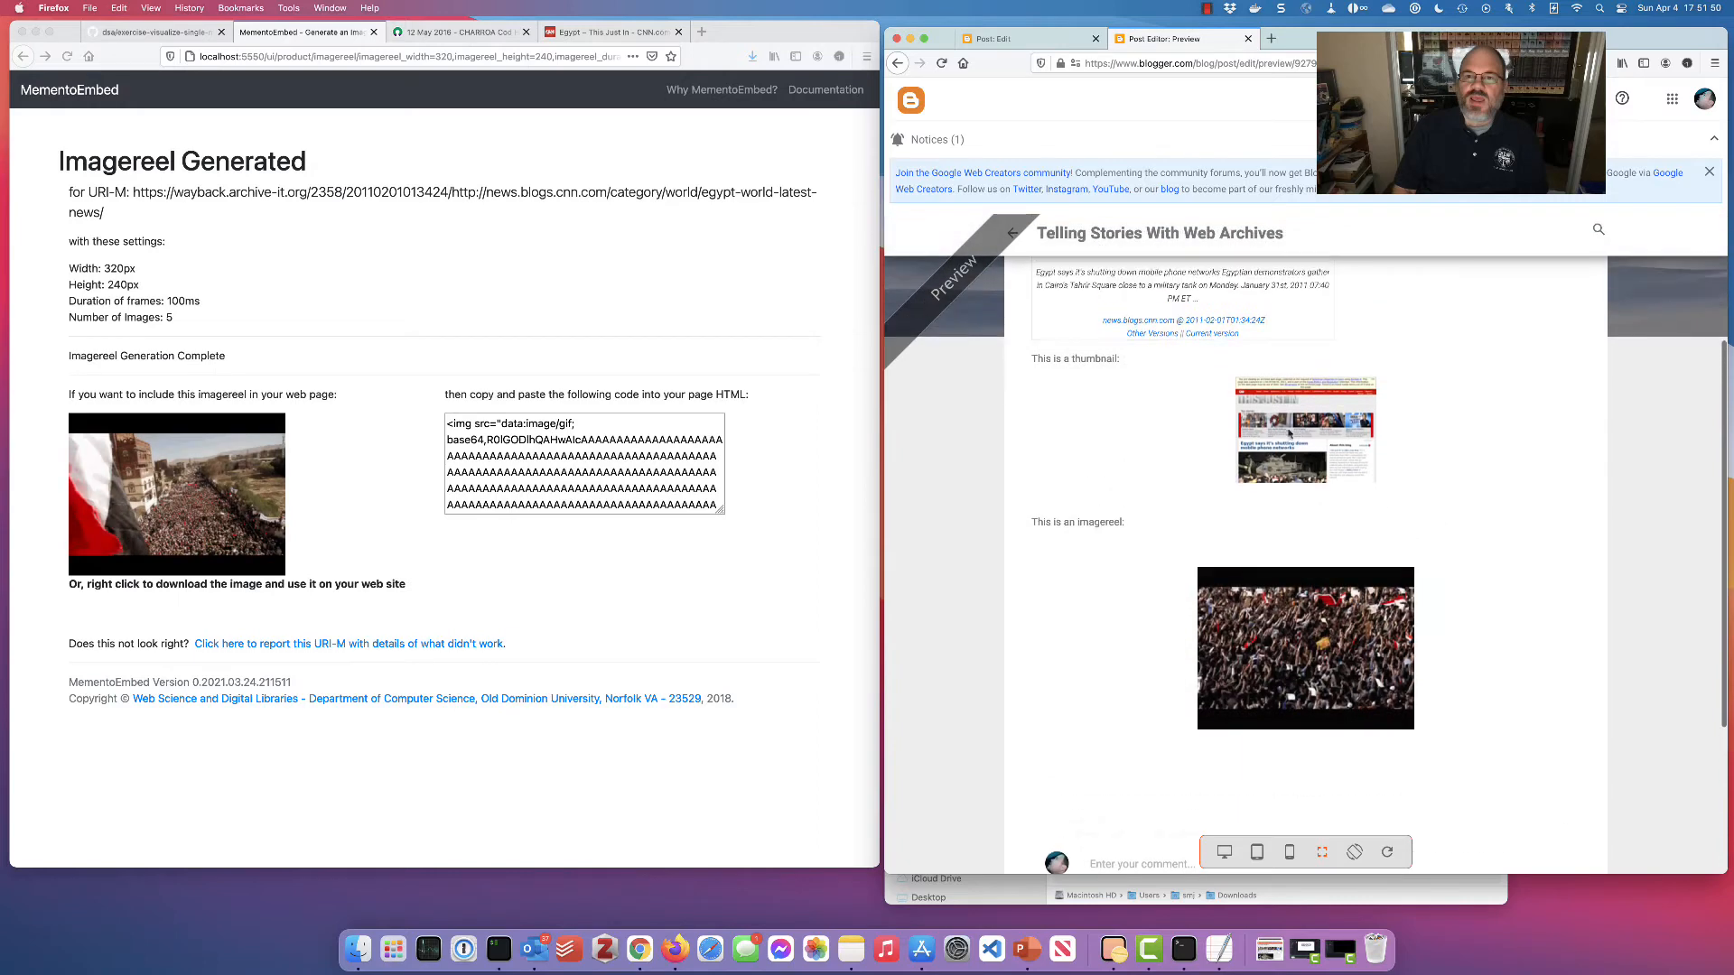
pyautogui.scroll(3, 1394, 445)
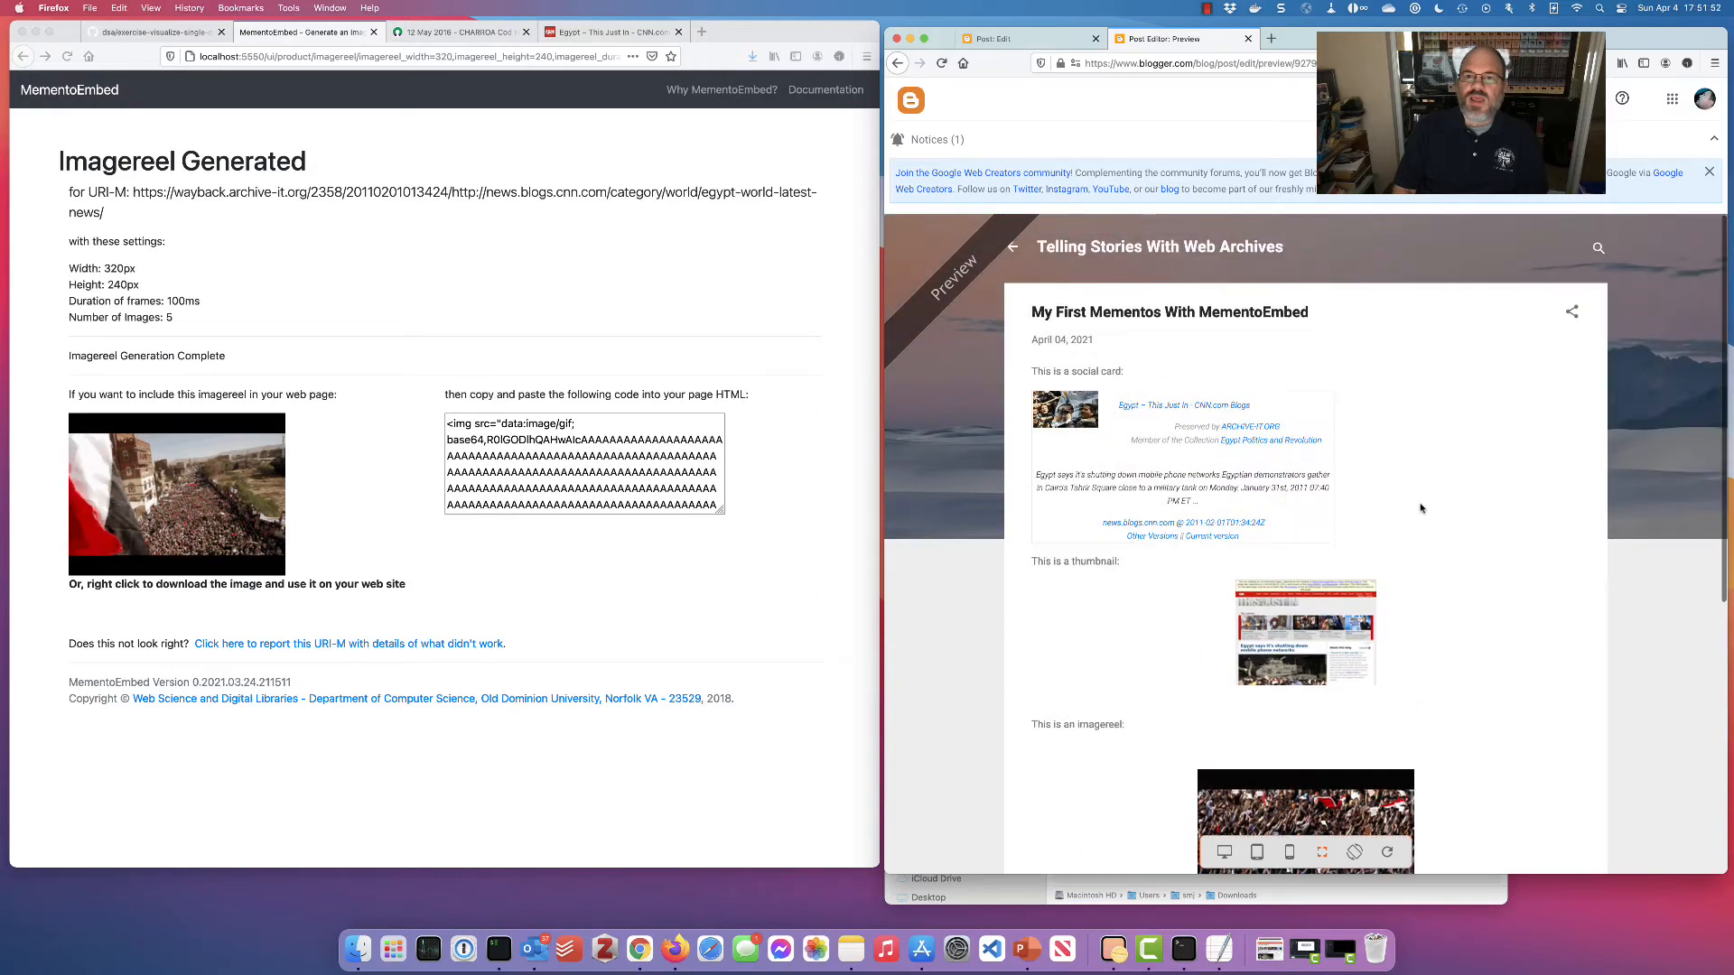
pyautogui.scroll(-6, 1420, 508)
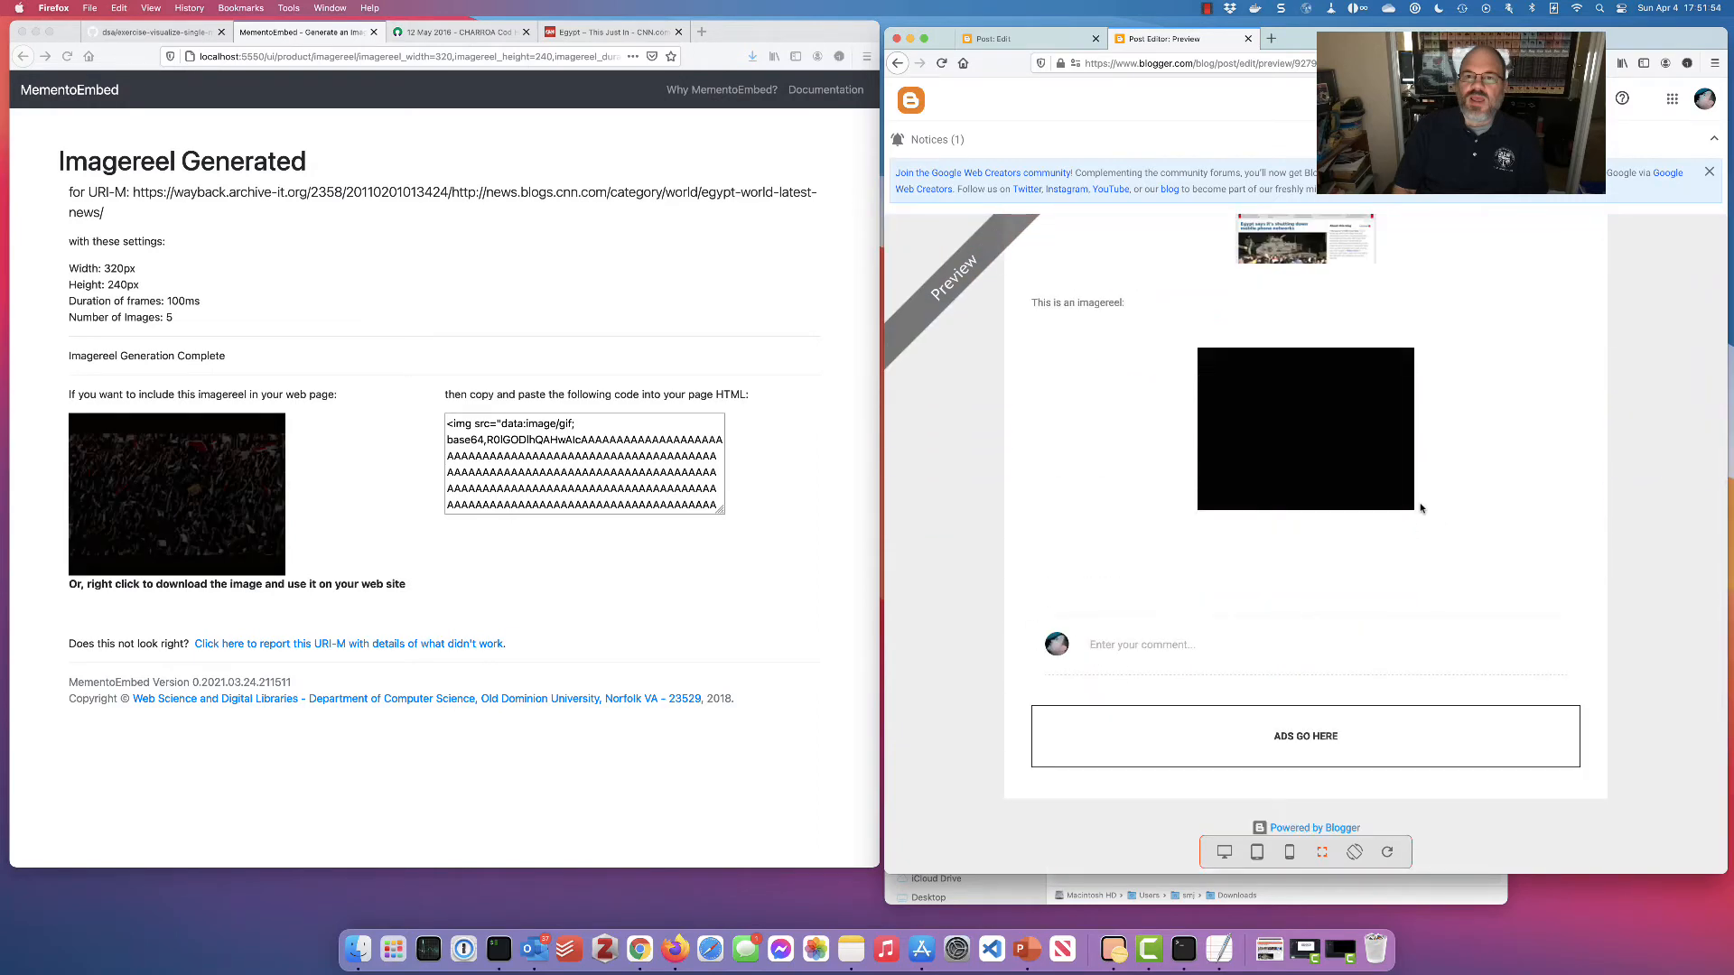
pyautogui.click(605, 293)
pyautogui.hscroll(-5, 605, 292)
# Generate a word cloud for the CNN Egypt memento and save its image to Downloads as index.png
pyautogui.click(458, 626)
pyautogui.click(170, 759)
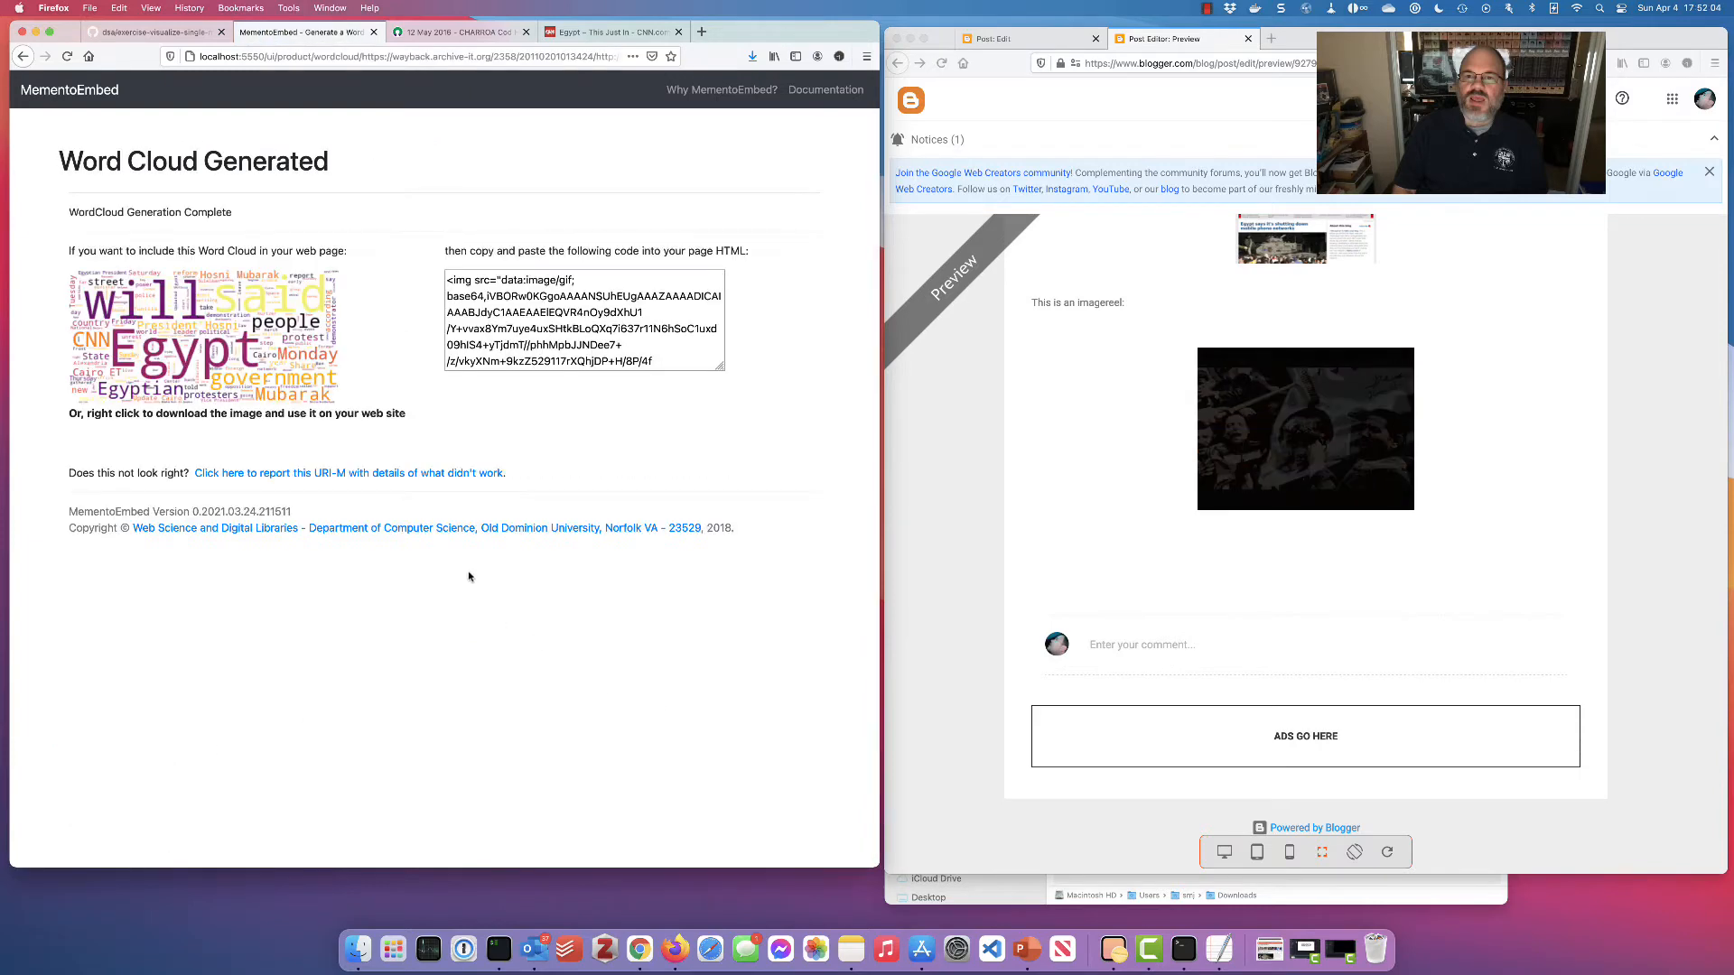
pyautogui.rightClick(228, 351)
pyautogui.click(275, 366)
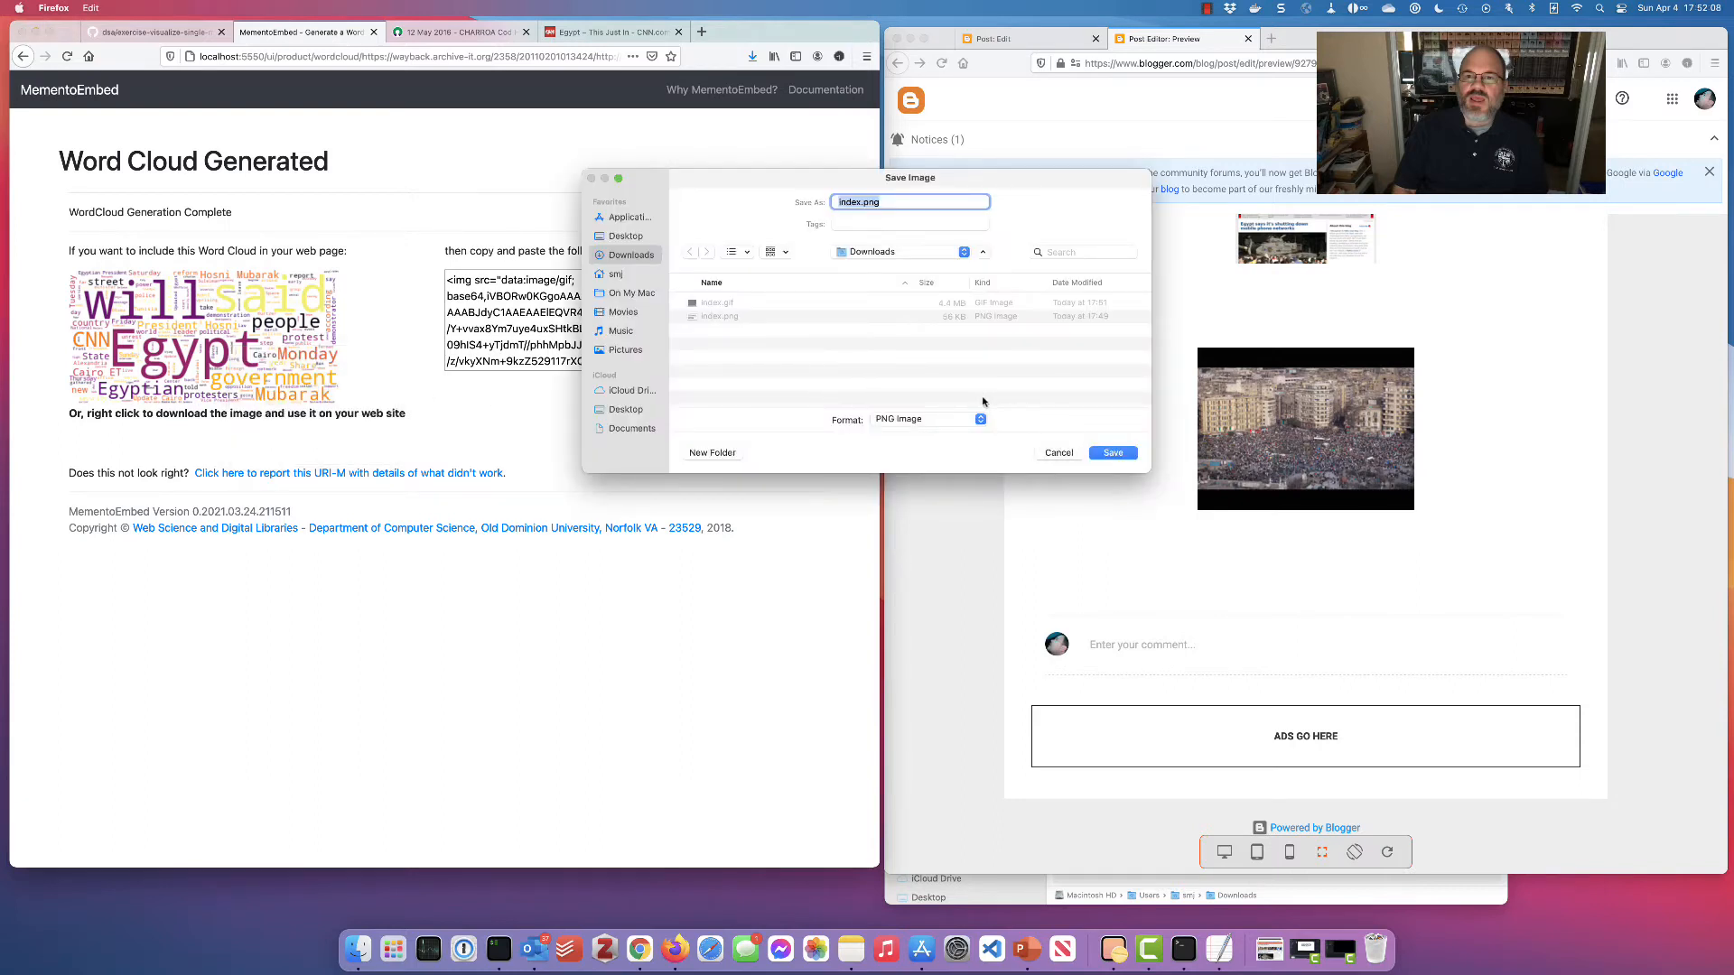
pyautogui.press('Return')
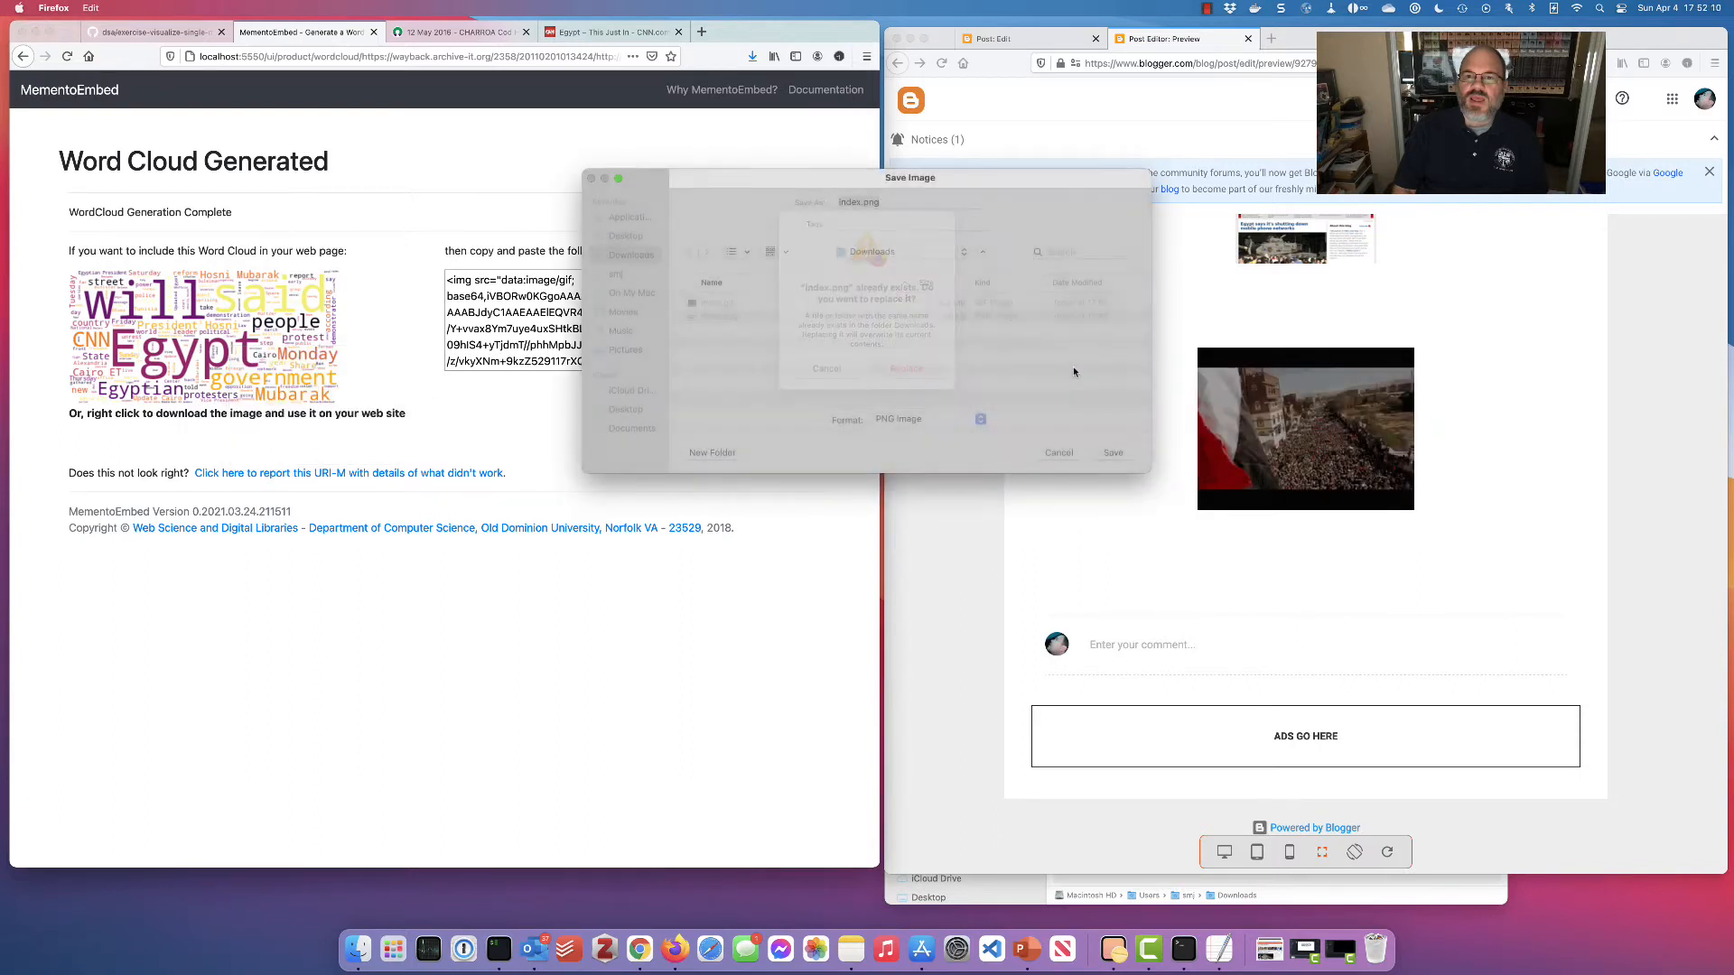
# Type the caption 'This is a word cloud:' on a new line below the imagereel
pyautogui.click(1078, 45)
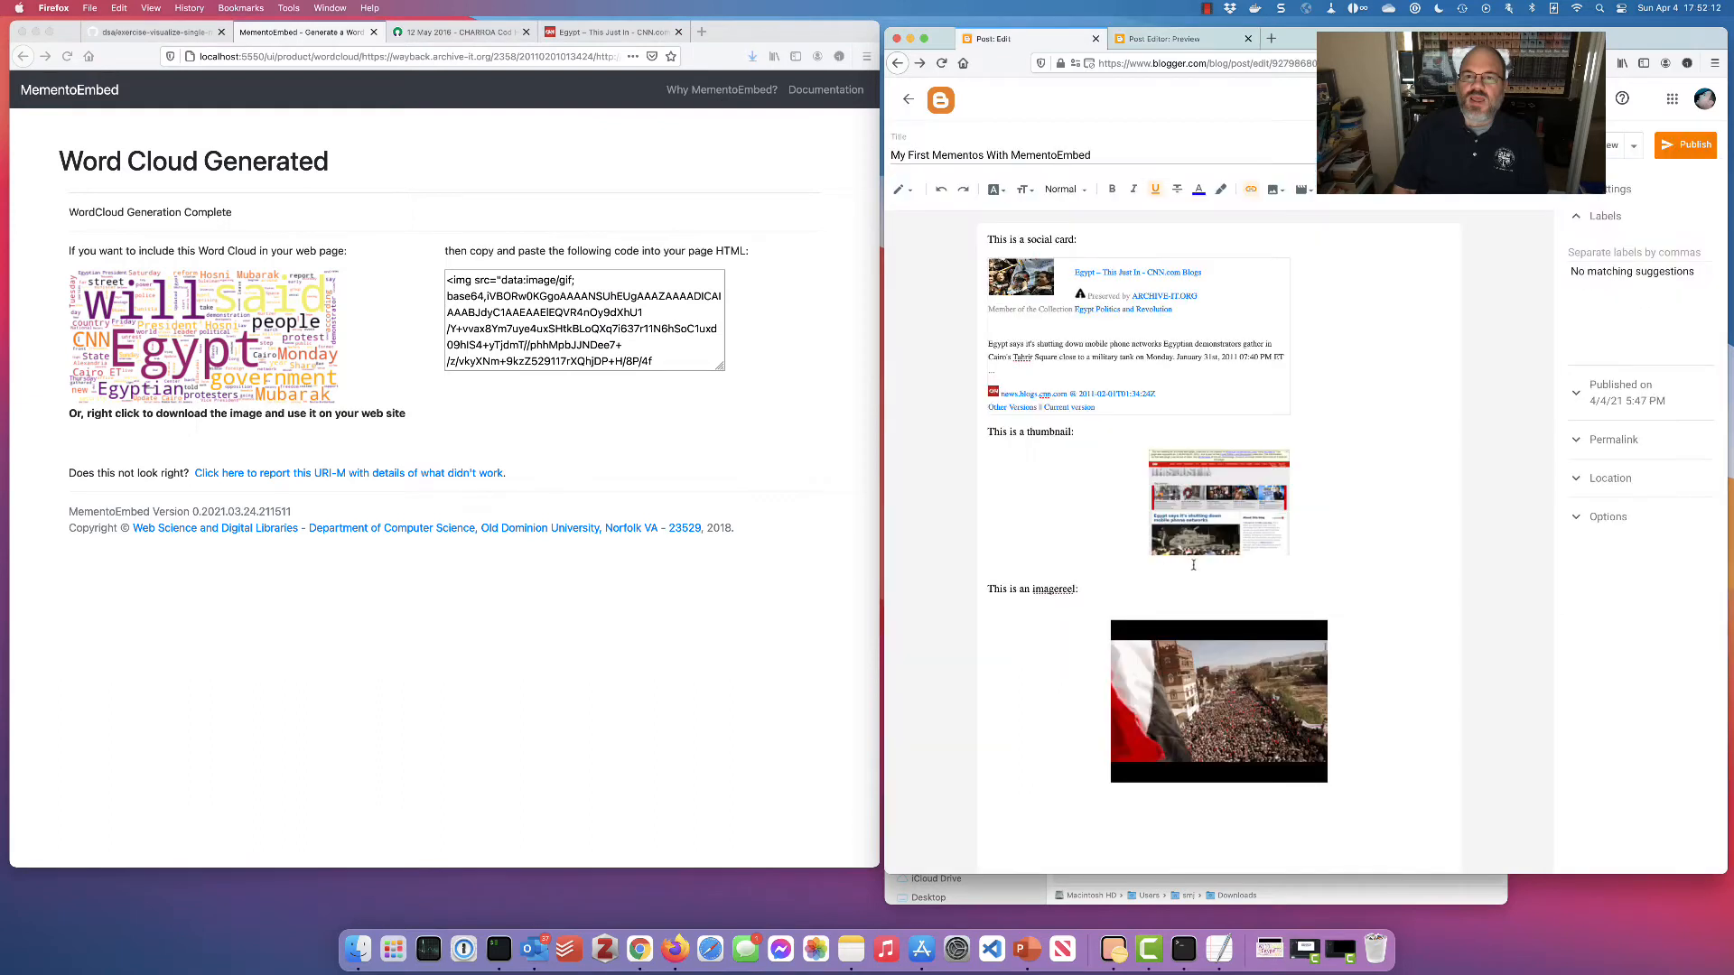
pyautogui.write('T')
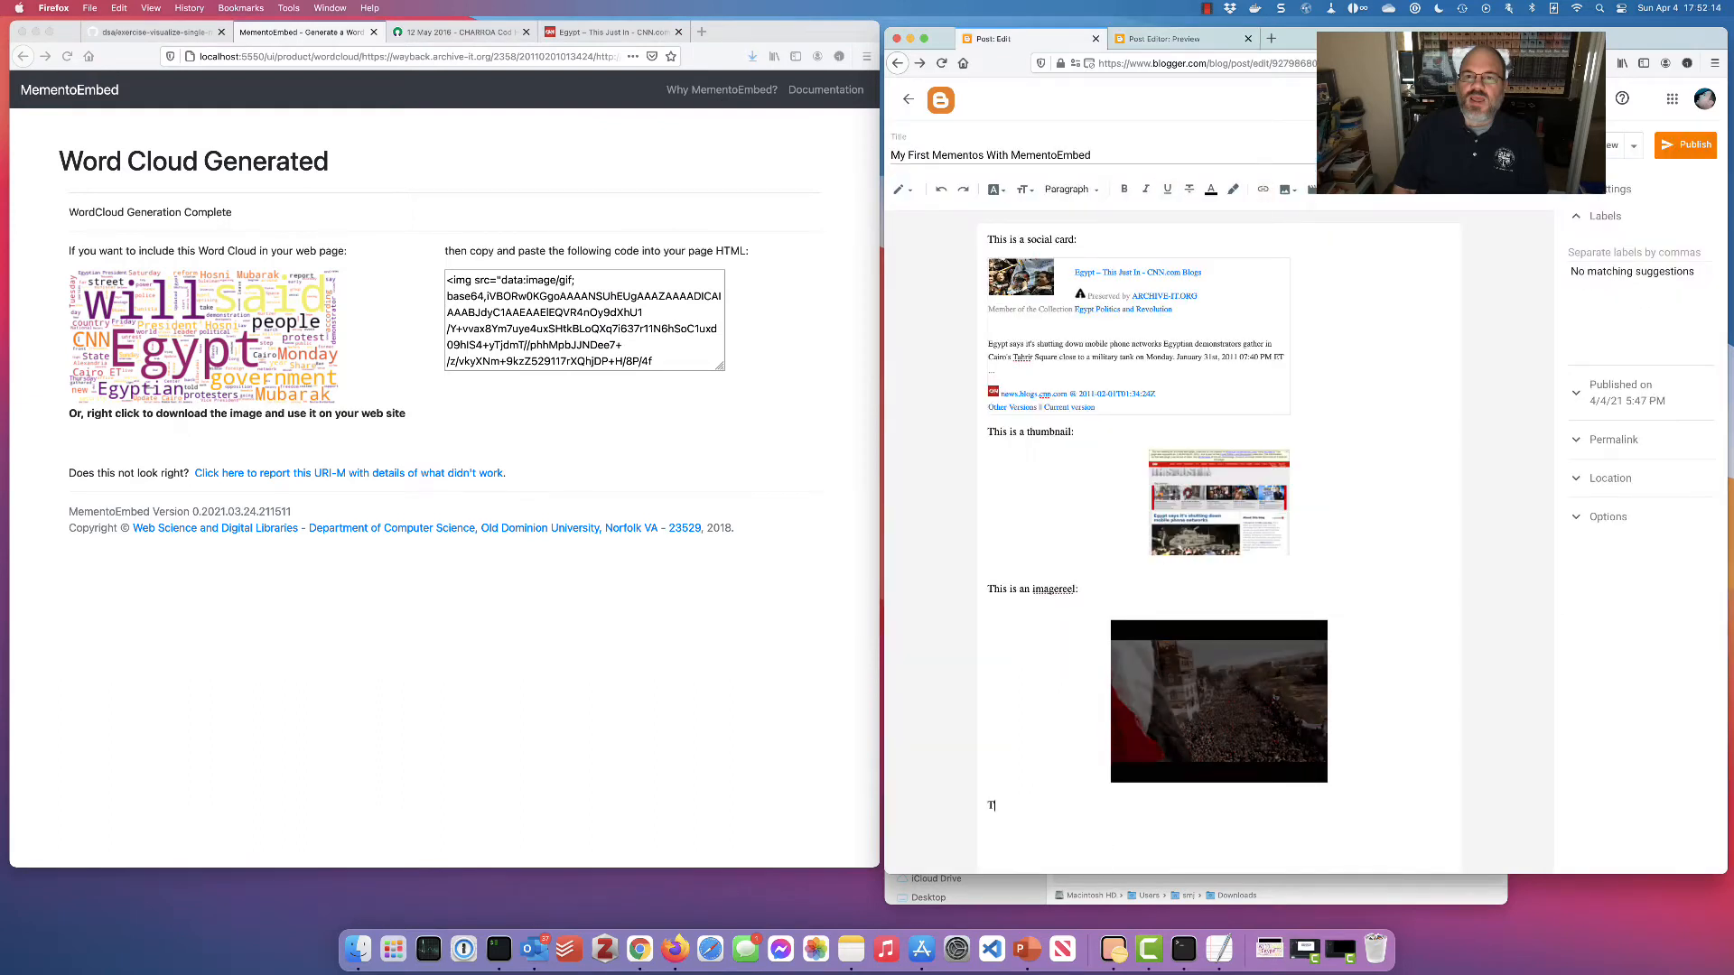
pyautogui.write('his is a word')
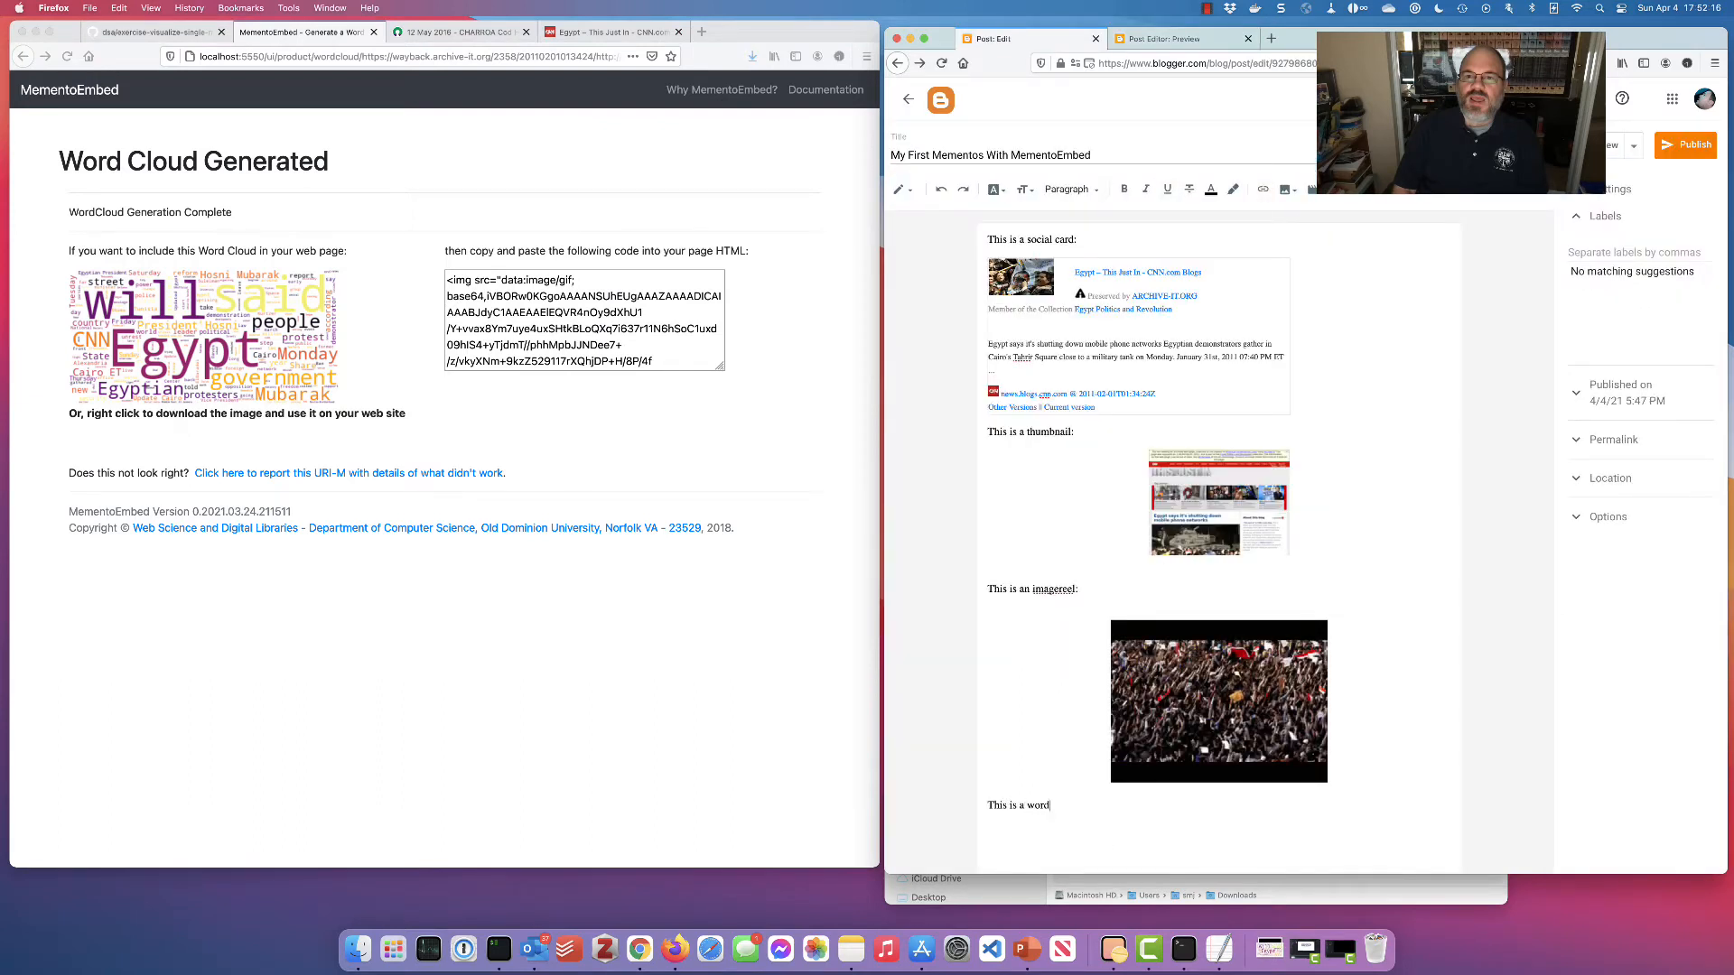
pyautogui.write(' cloud:')
pyautogui.press('Return')
# Upload index.png from Downloads and insert the word cloud image below the caption
pyautogui.click(1283, 189)
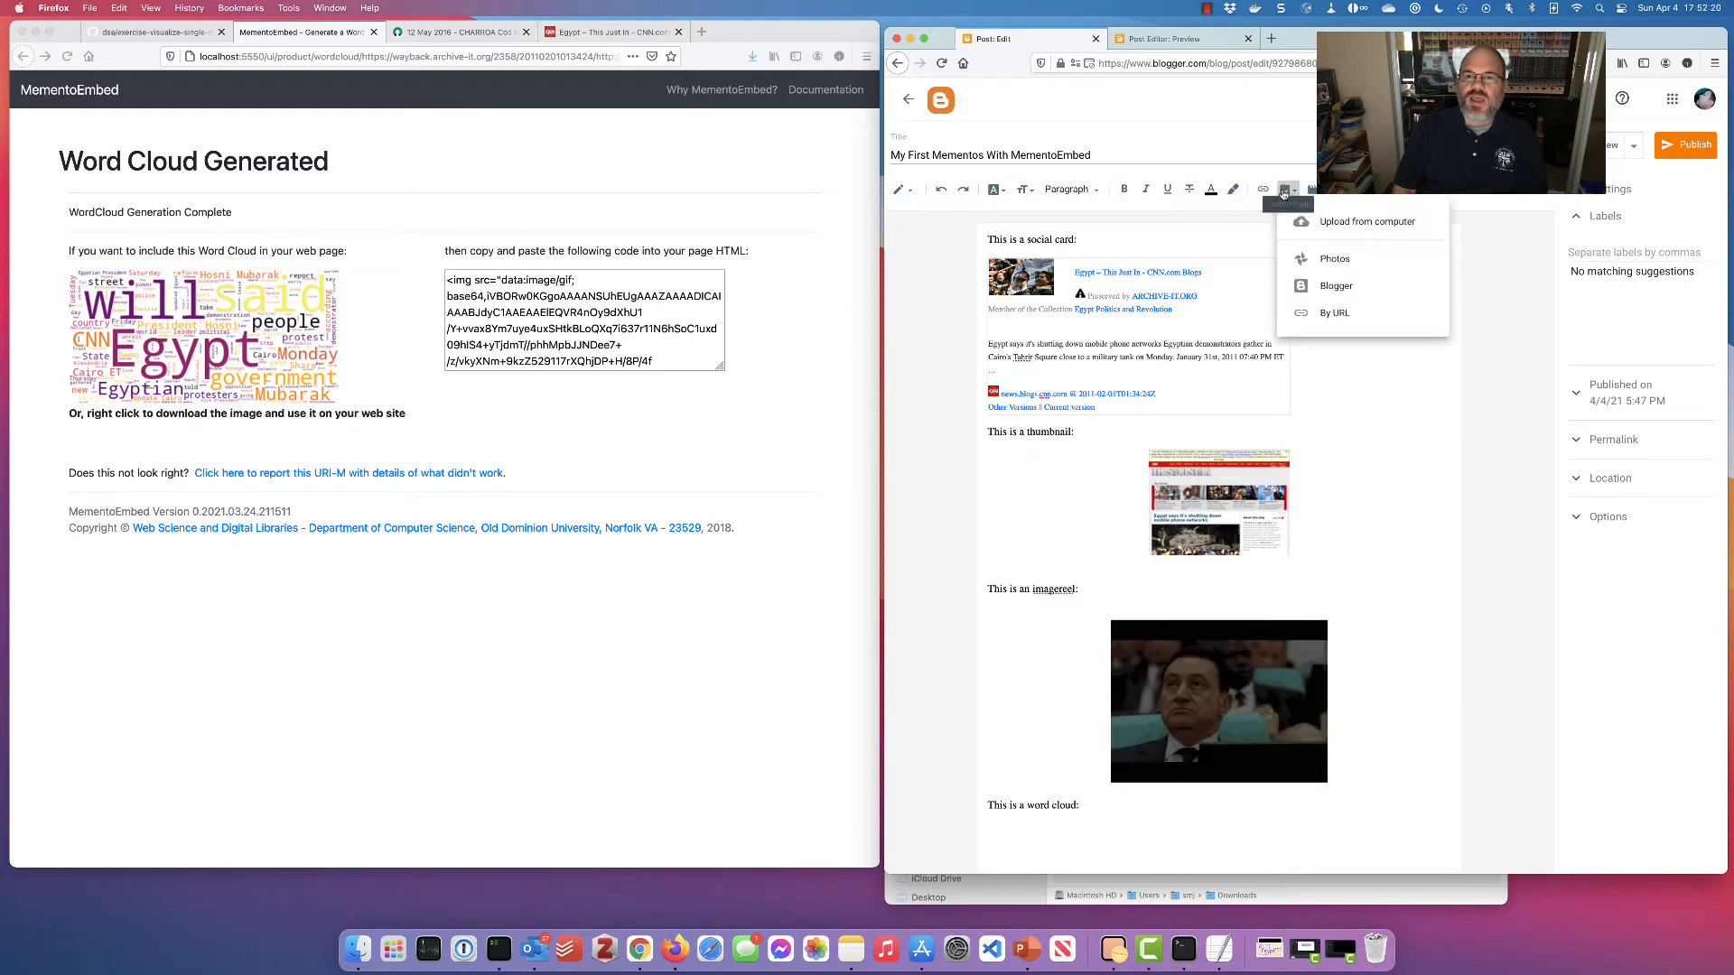
pyautogui.click(1391, 220)
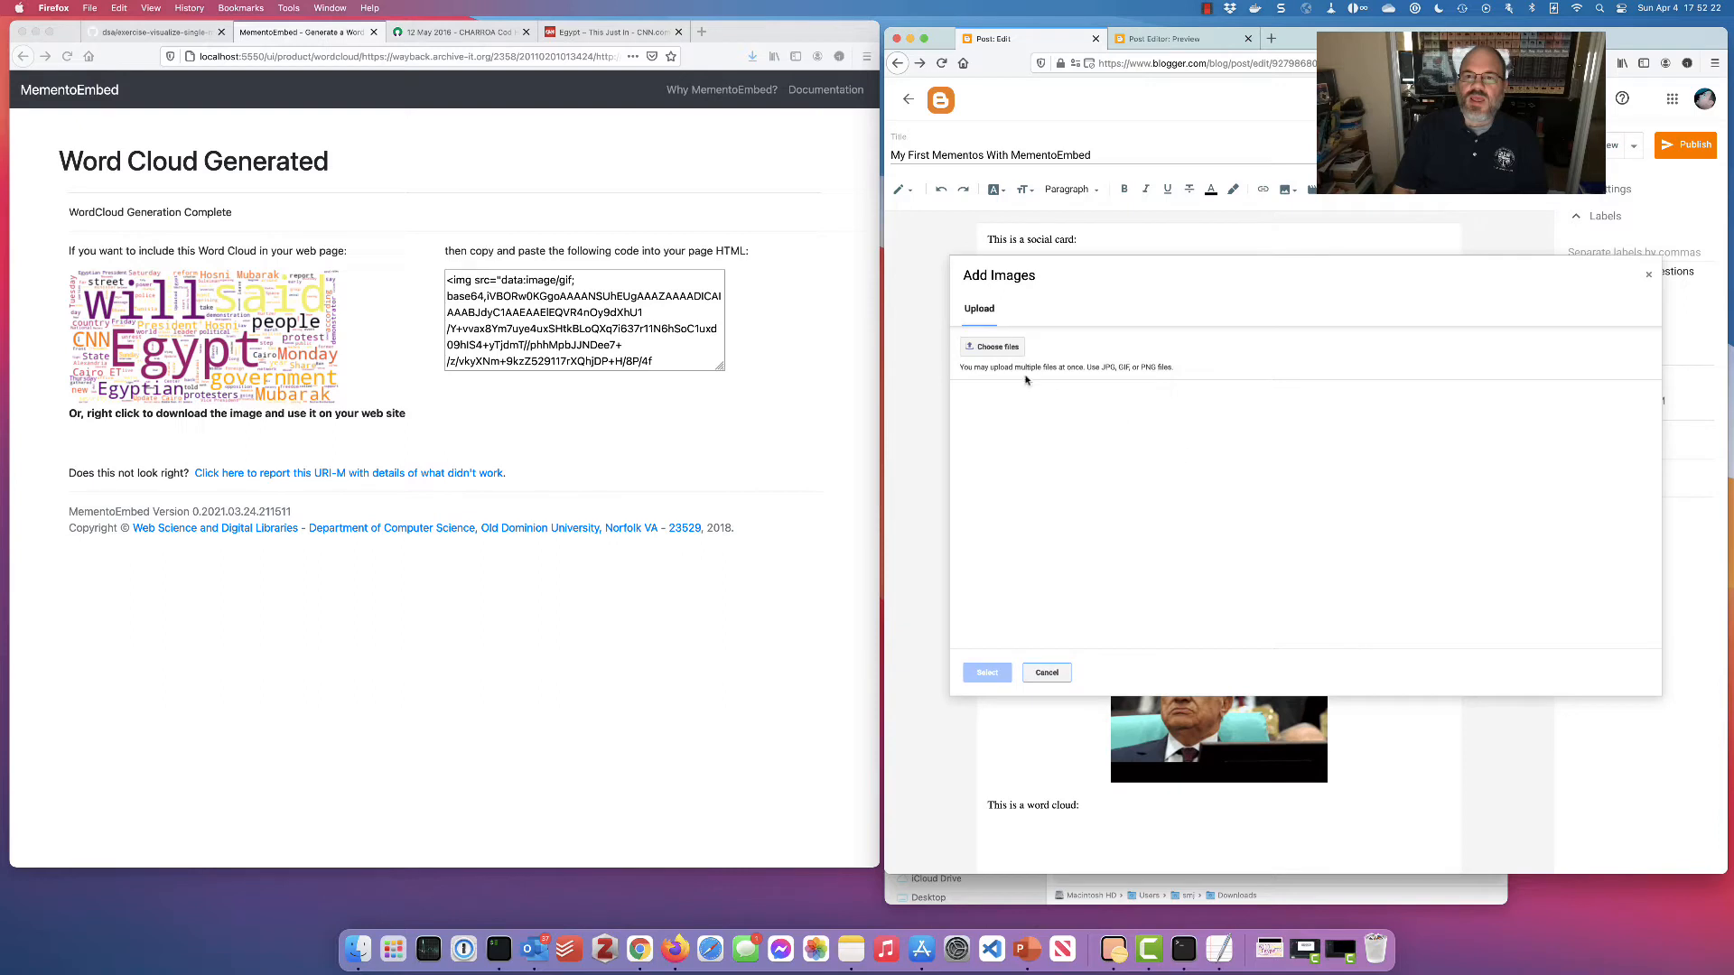
pyautogui.click(1003, 347)
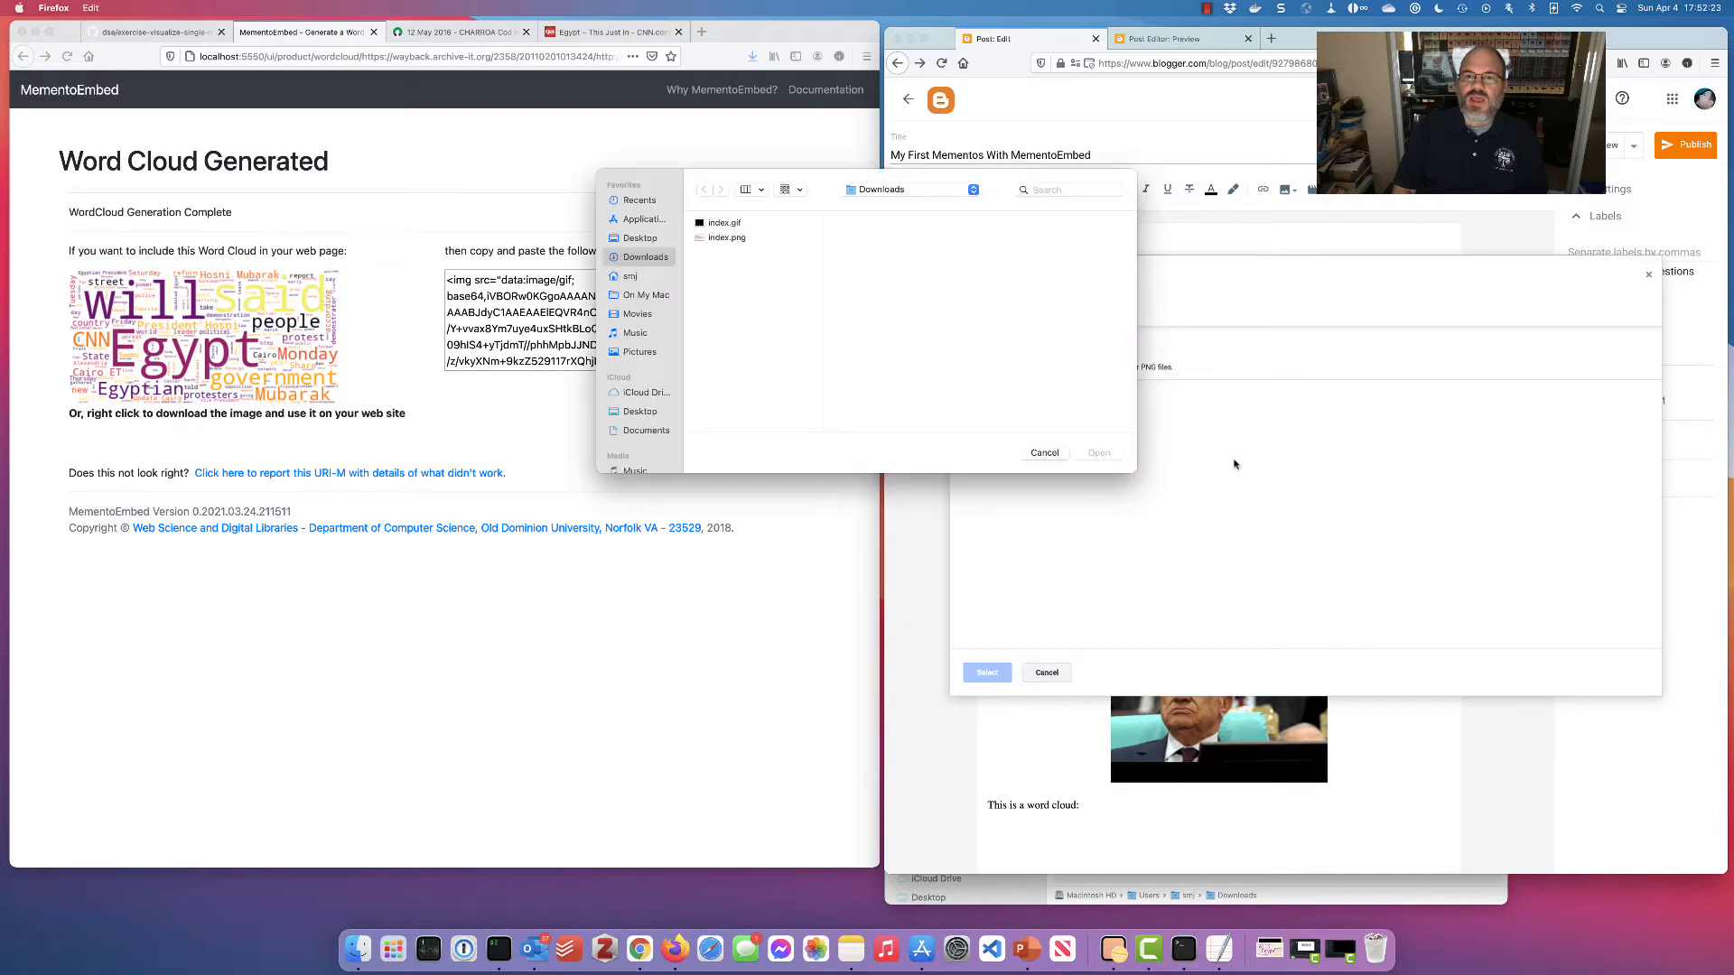
pyautogui.click(727, 238)
pyautogui.click(1098, 452)
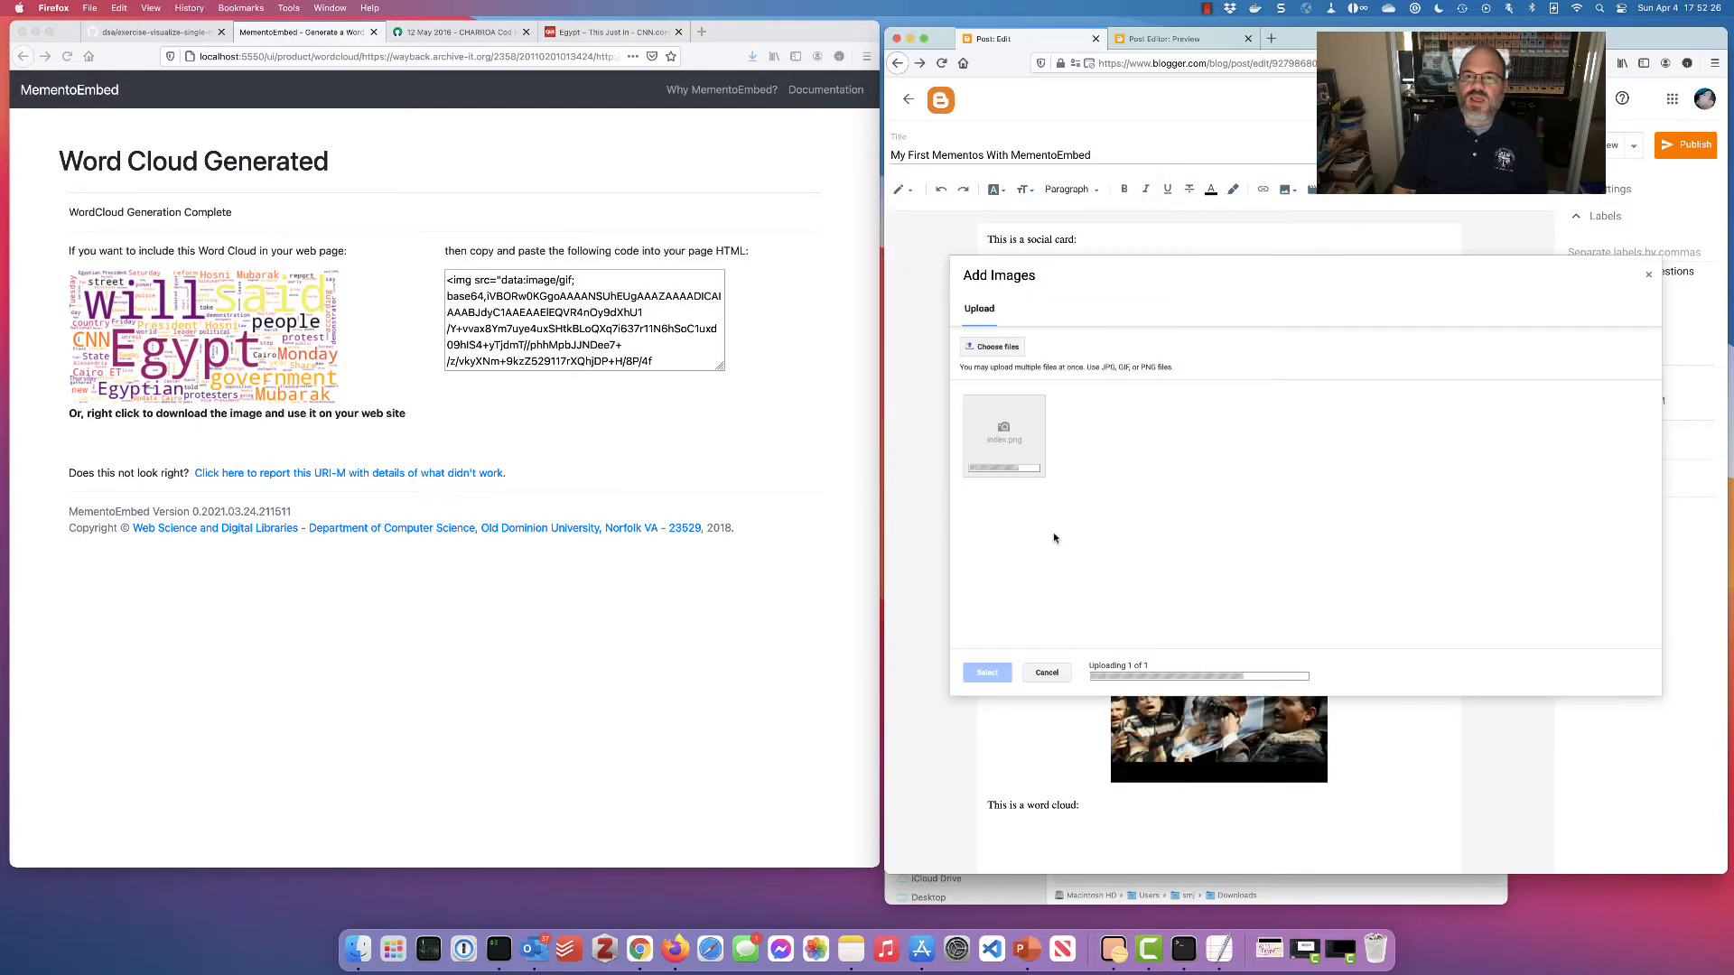
pyautogui.click(987, 673)
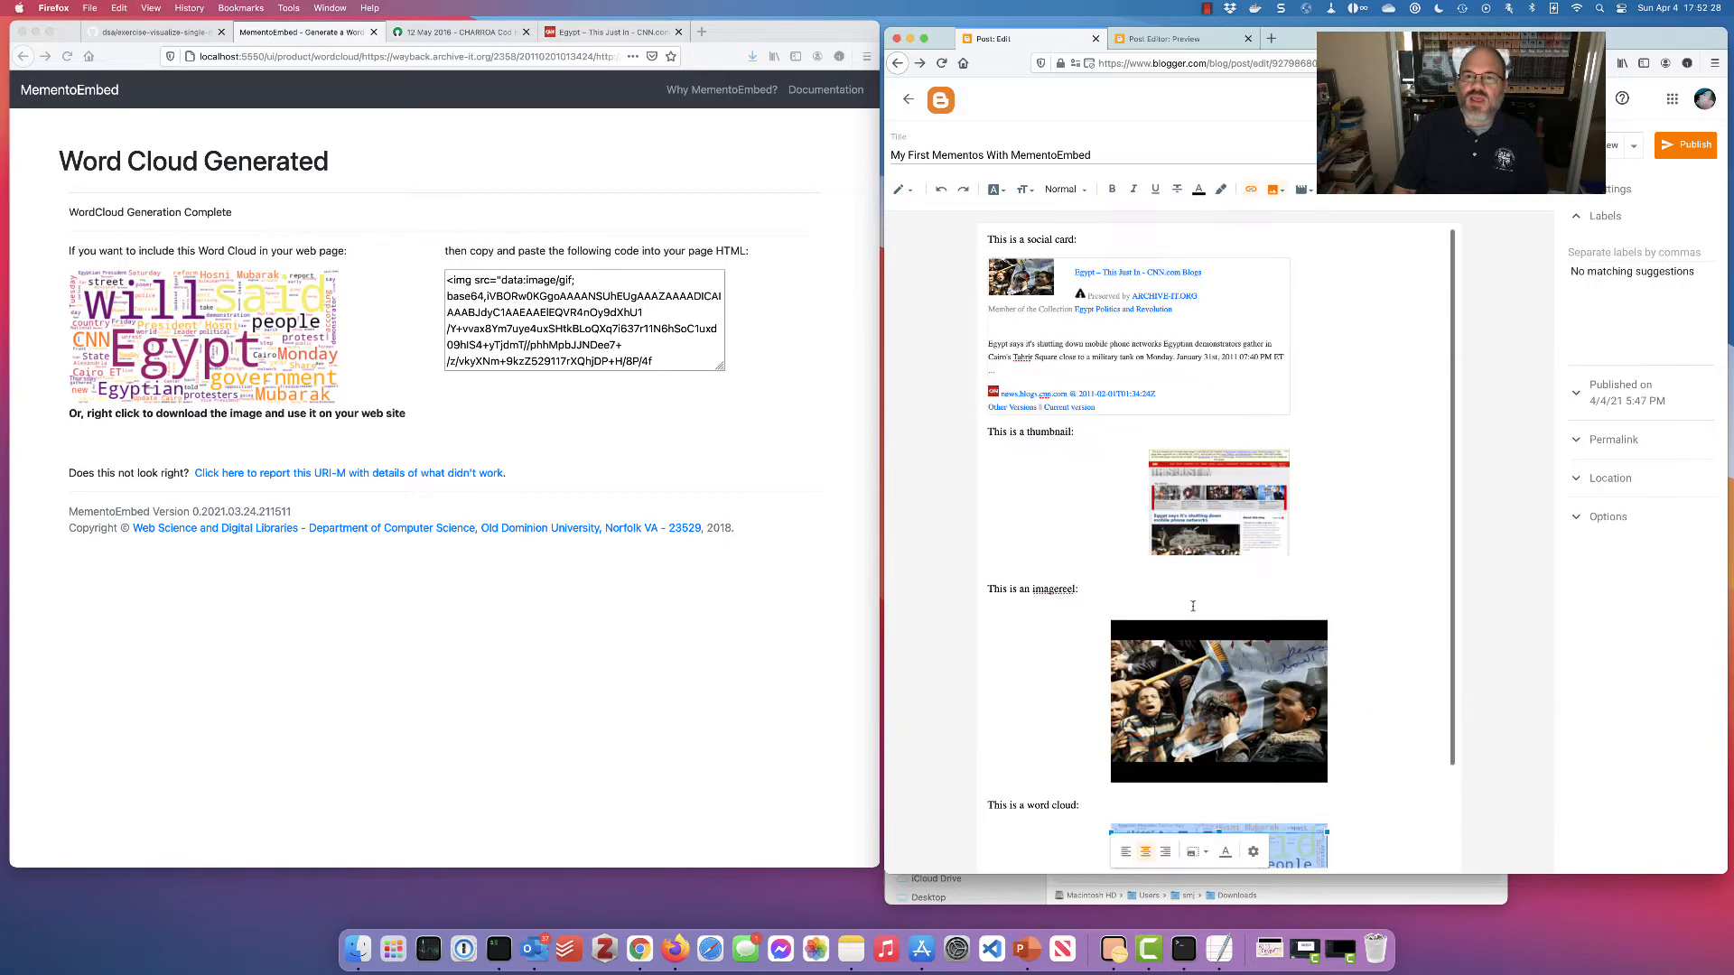
pyautogui.scroll(-3, 1213, 630)
# Preview the finished post with all four surrogates, then close the preview and start publishing
pyautogui.click(1604, 146)
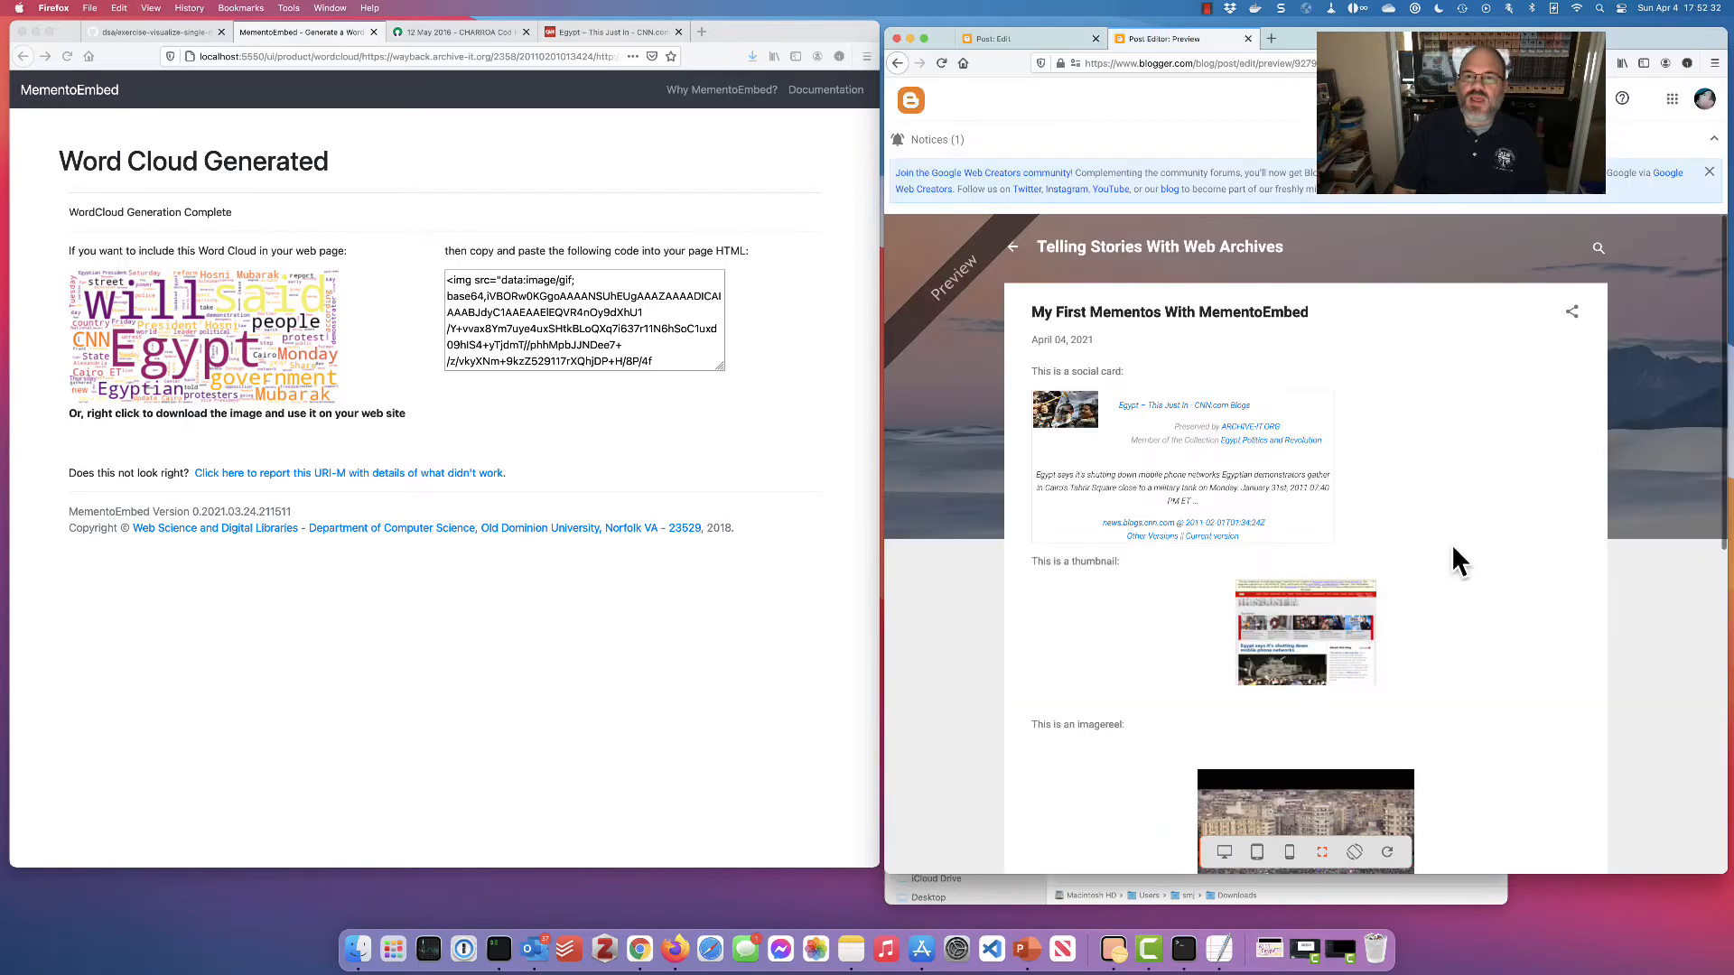
pyautogui.scroll(-5, 1448, 542)
pyautogui.scroll(5, 1448, 541)
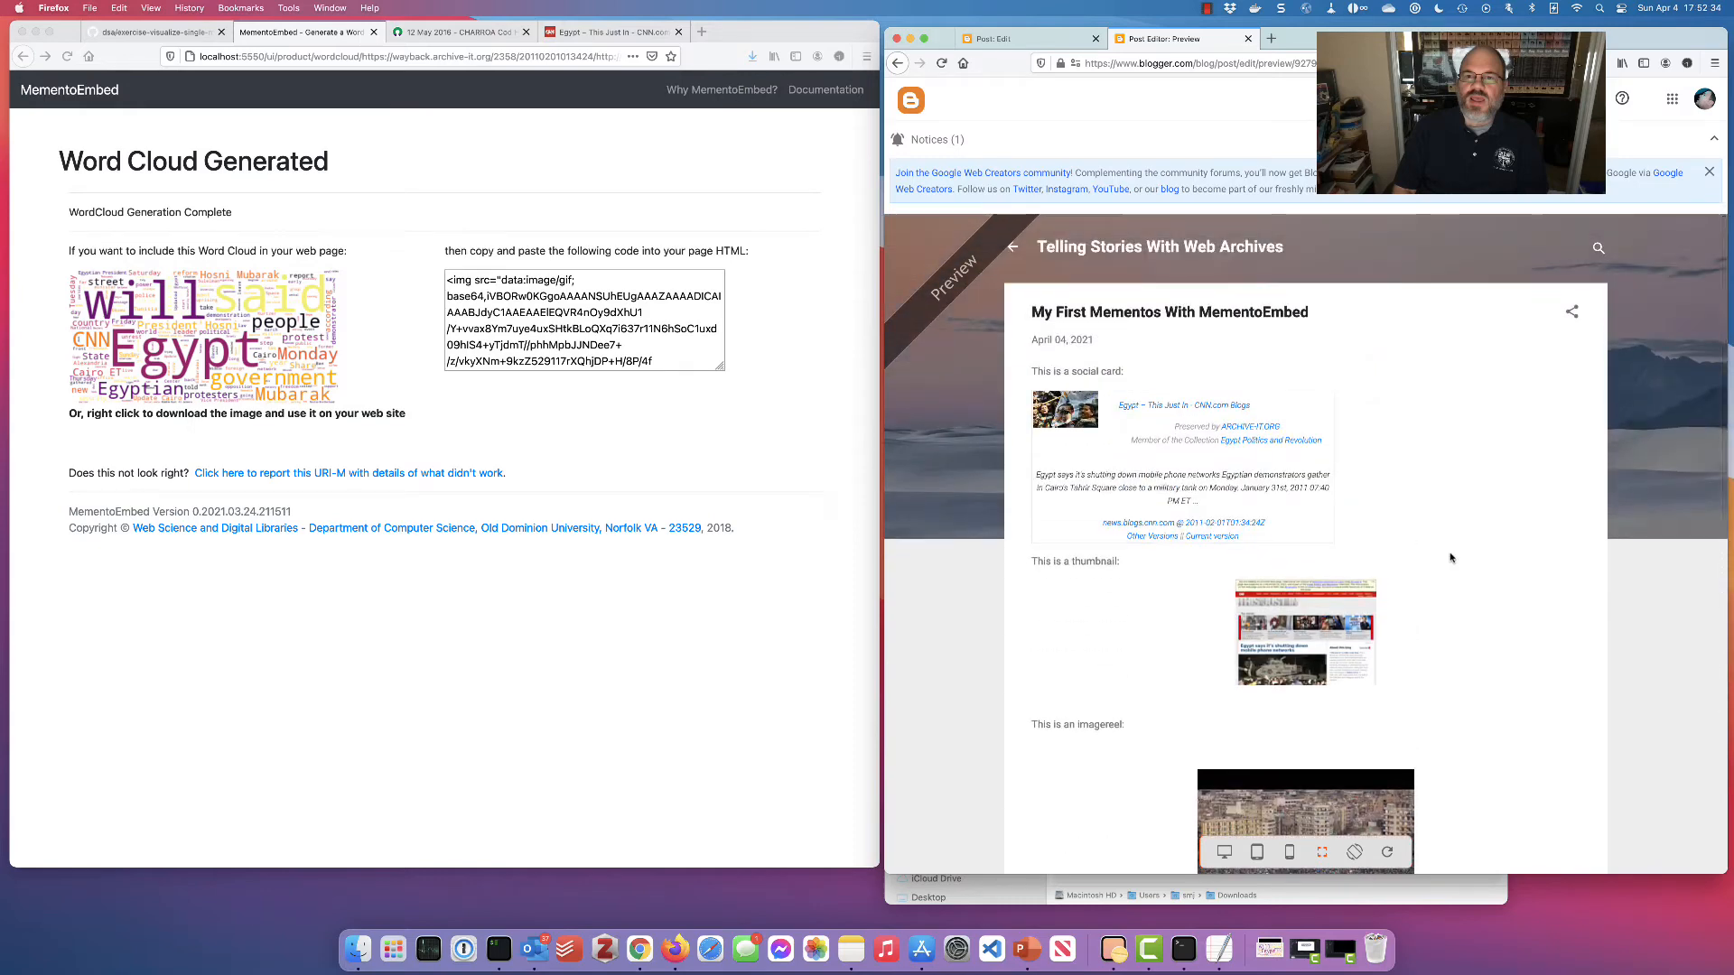
pyautogui.scroll(-4, 1451, 558)
pyautogui.scroll(-3, 1451, 557)
pyautogui.scroll(8, 1450, 557)
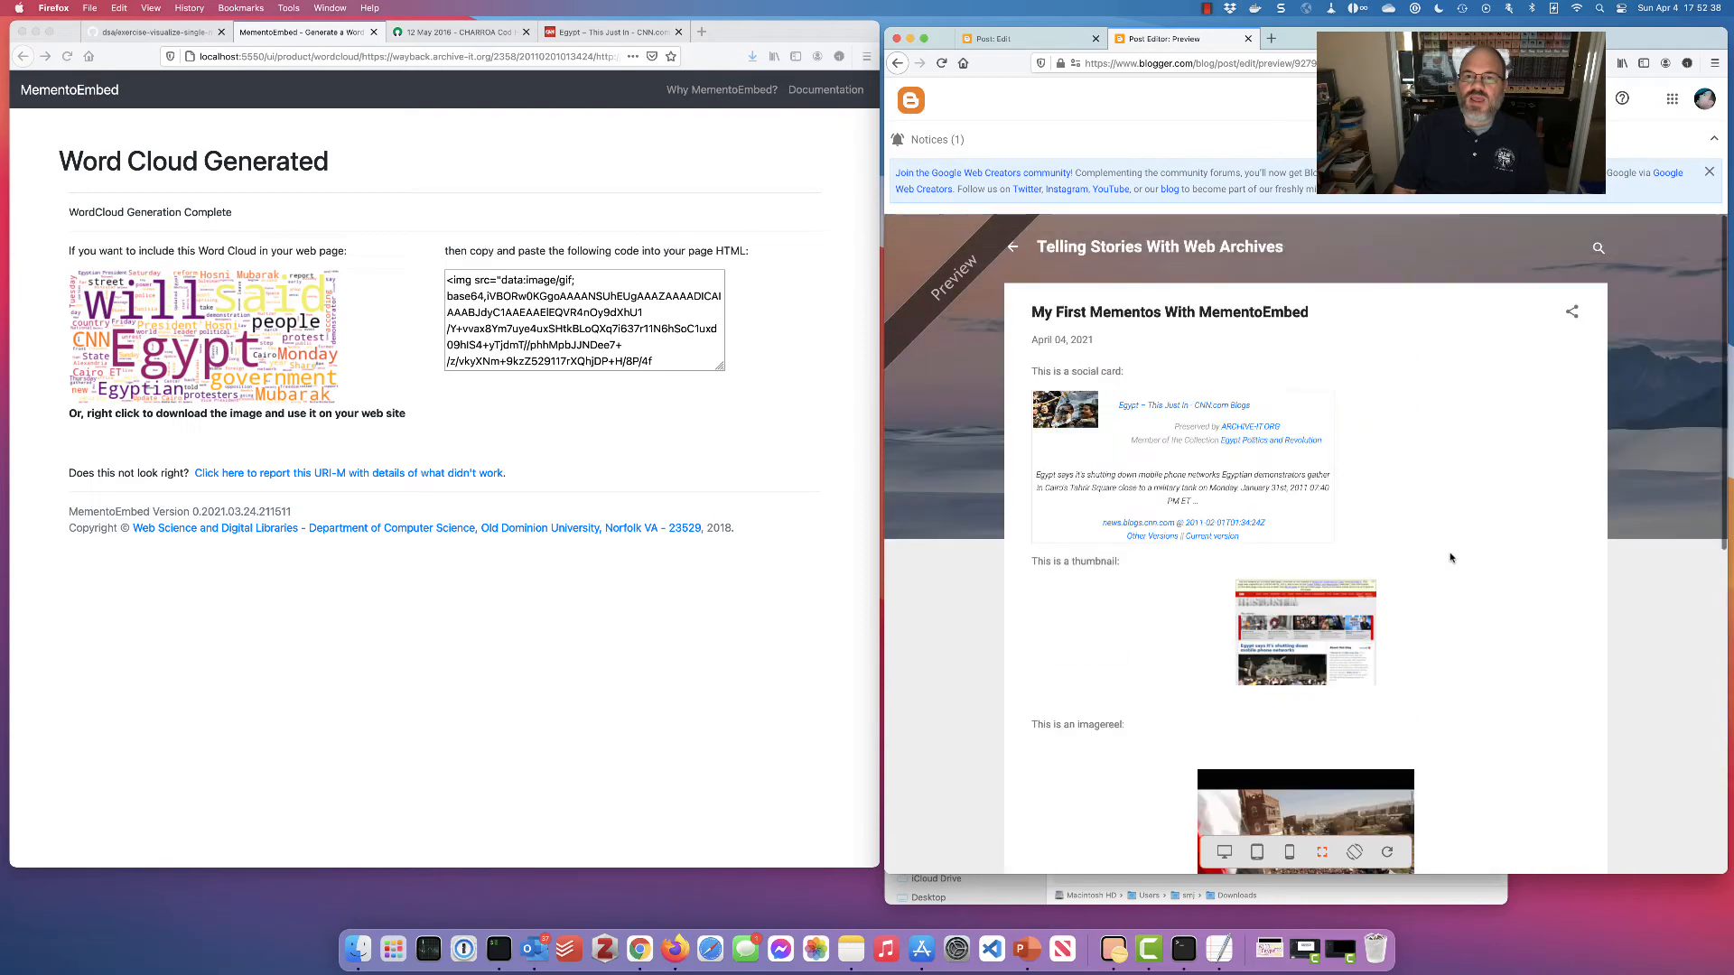
pyautogui.scroll(-1, 1451, 557)
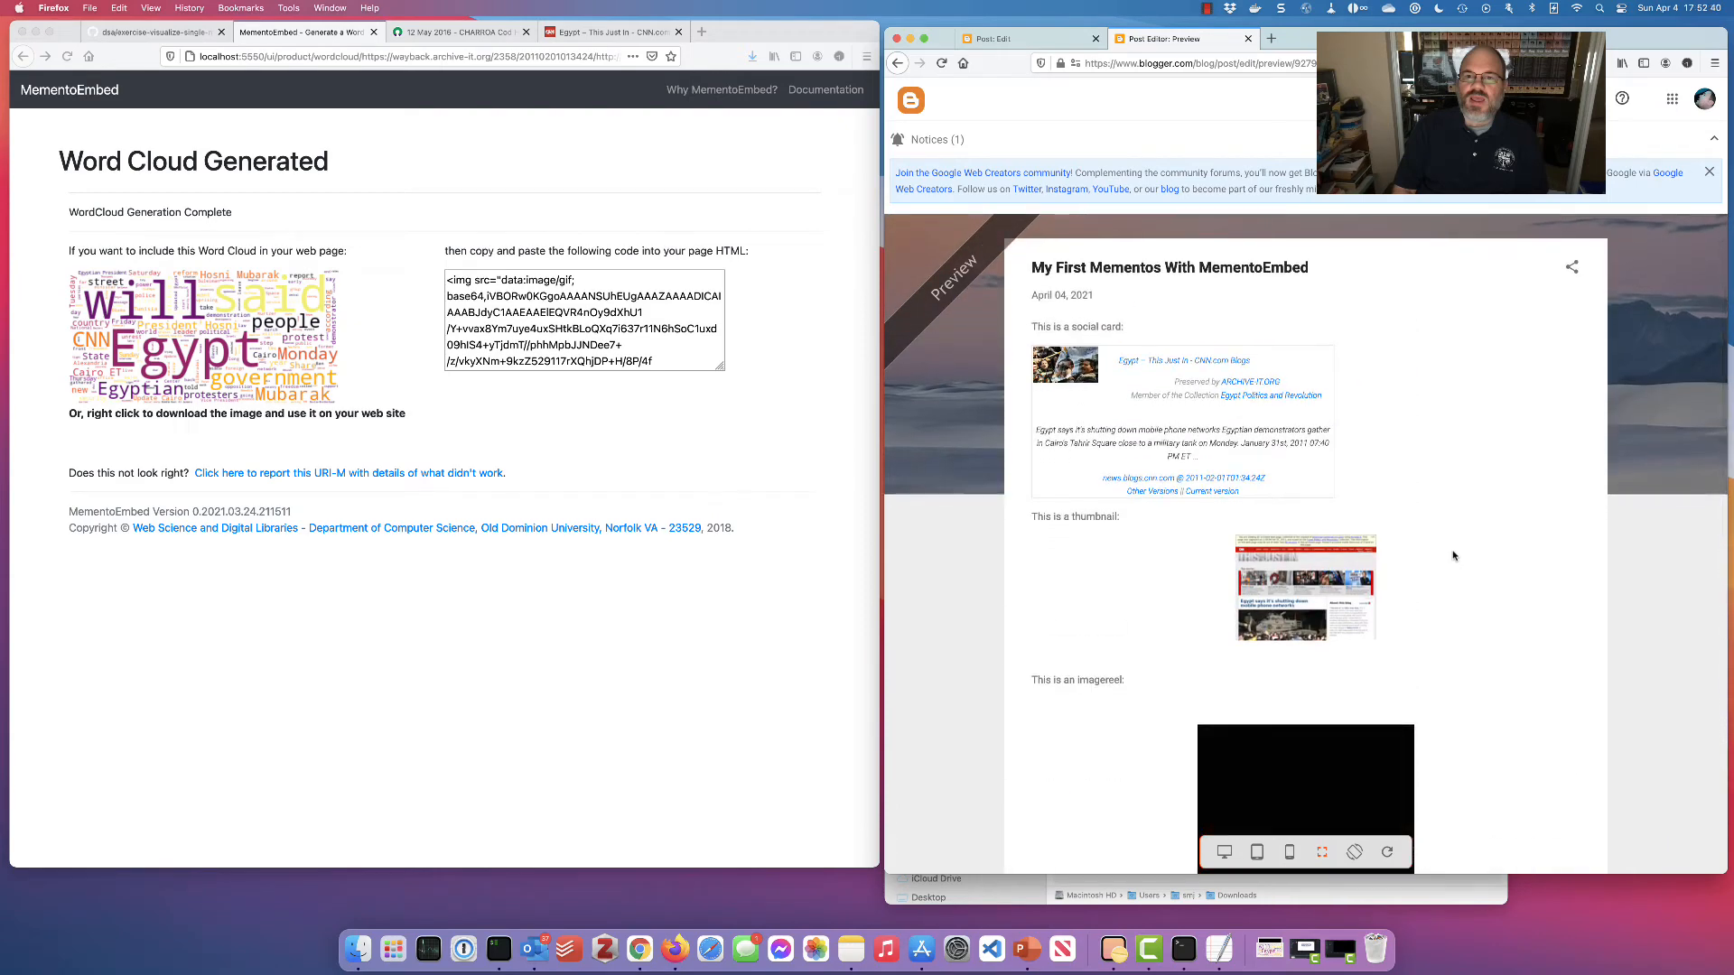
pyautogui.scroll(-1, 1446, 557)
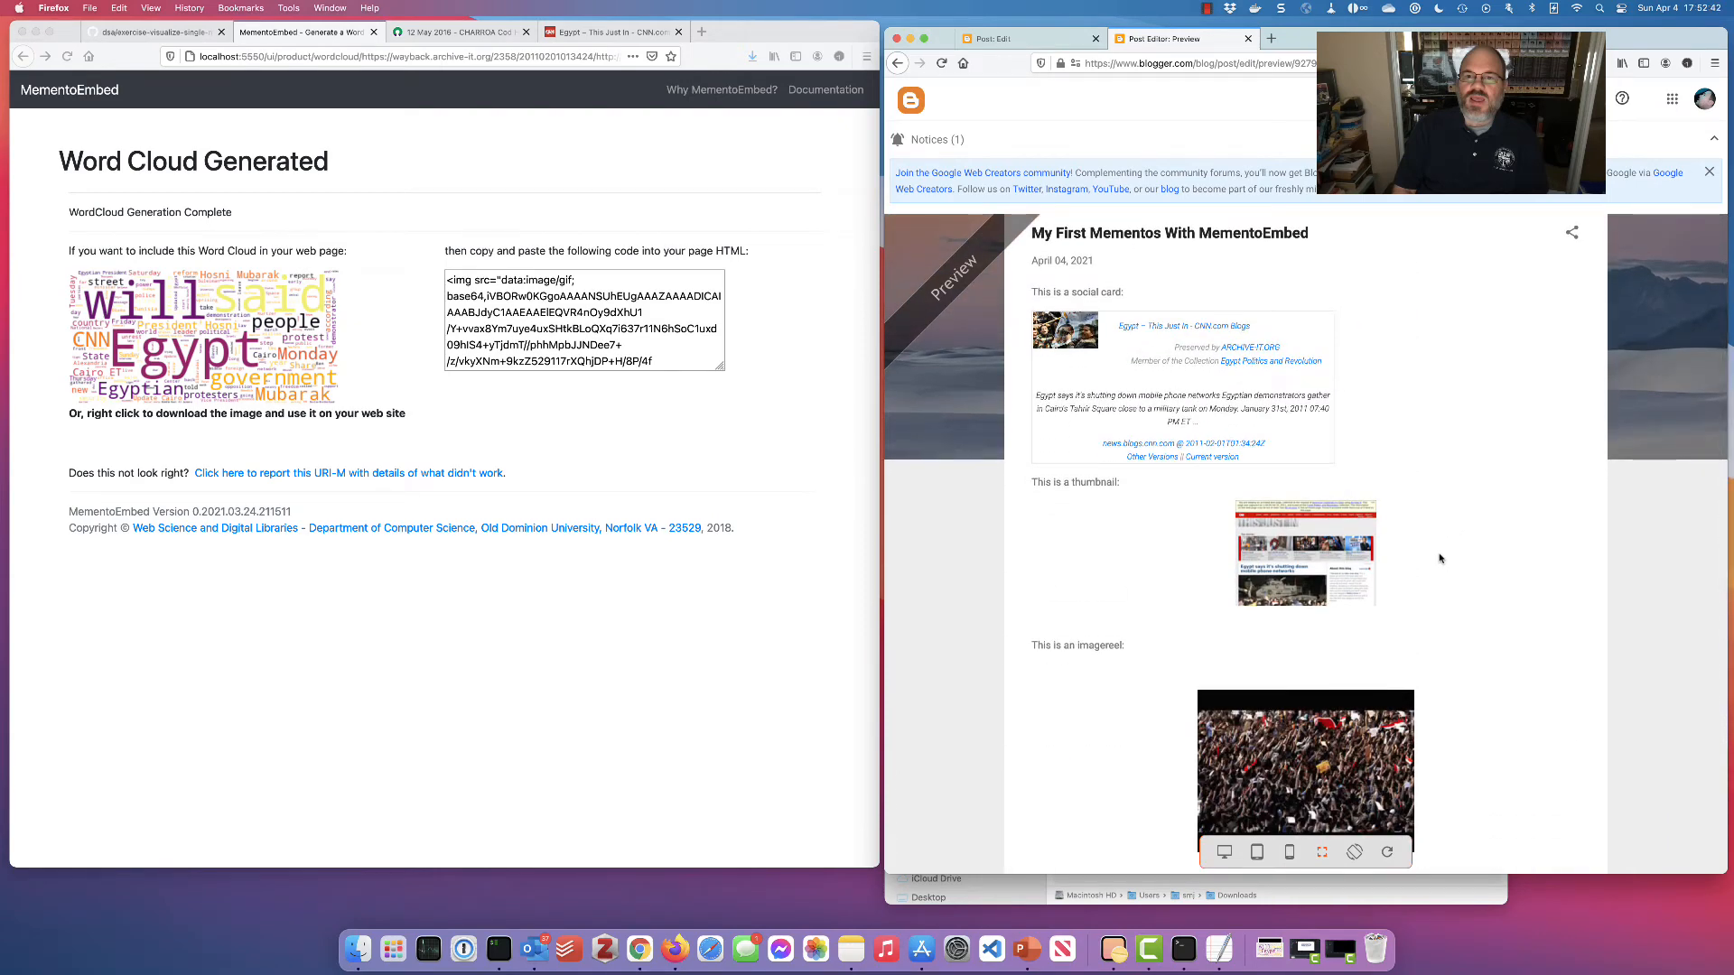
pyautogui.scroll(-5, 1439, 556)
pyautogui.scroll(10, 1440, 556)
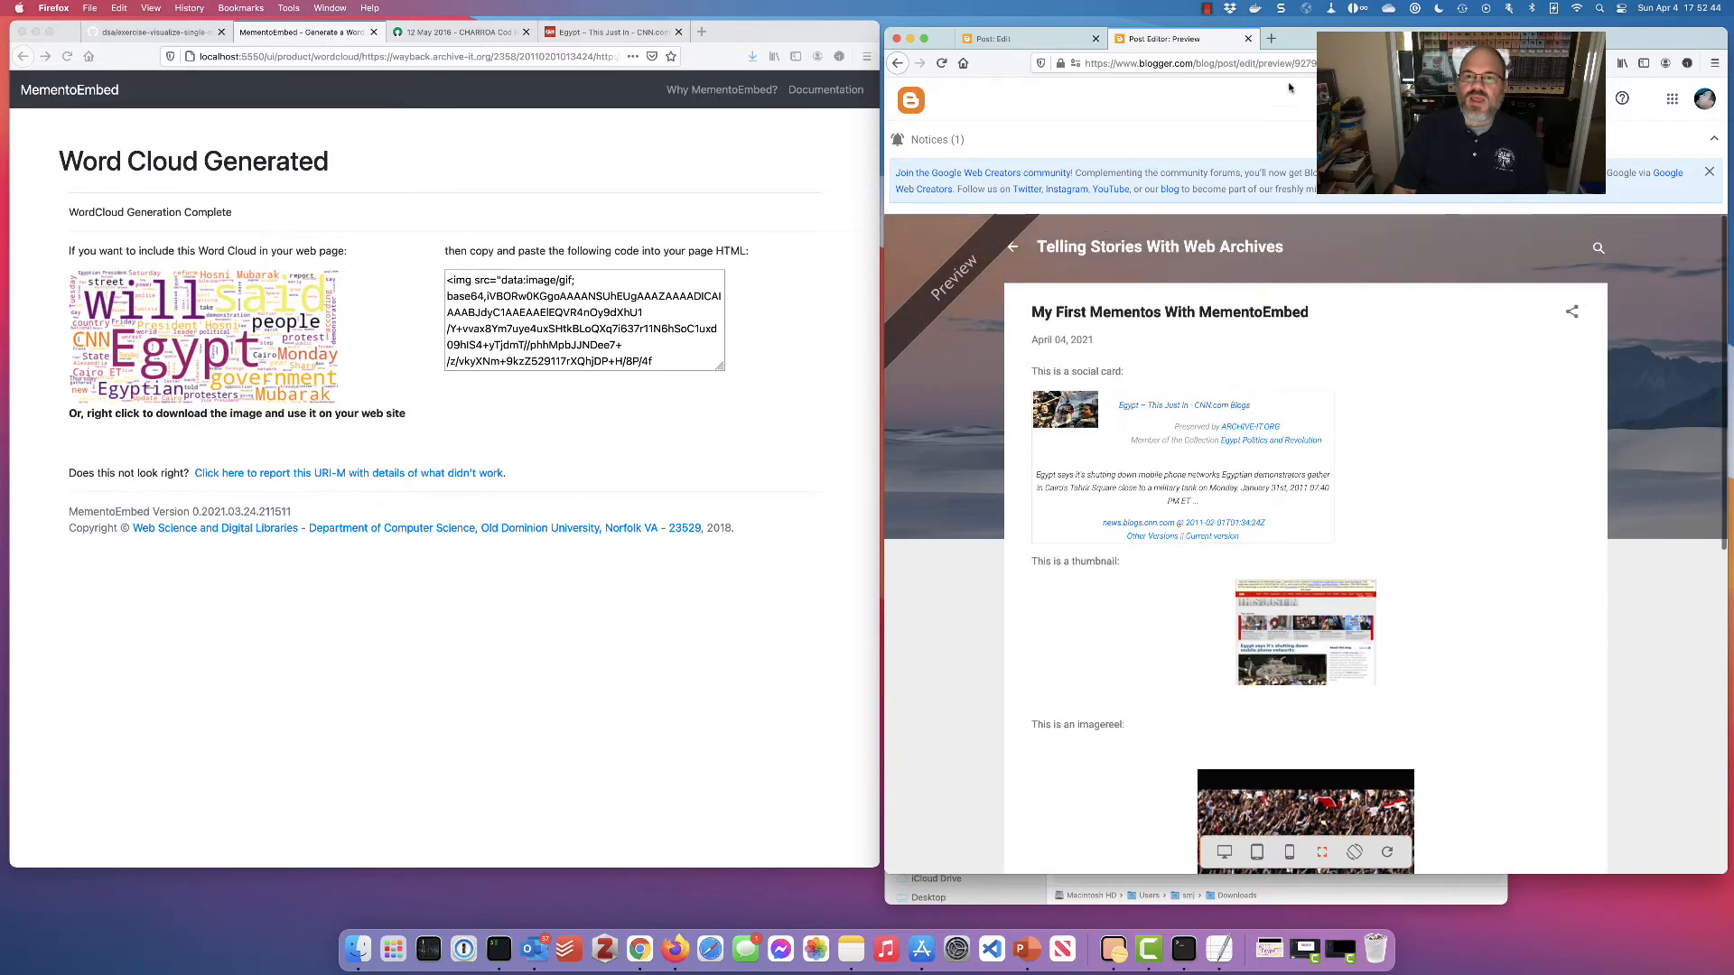
pyautogui.press('super+w')
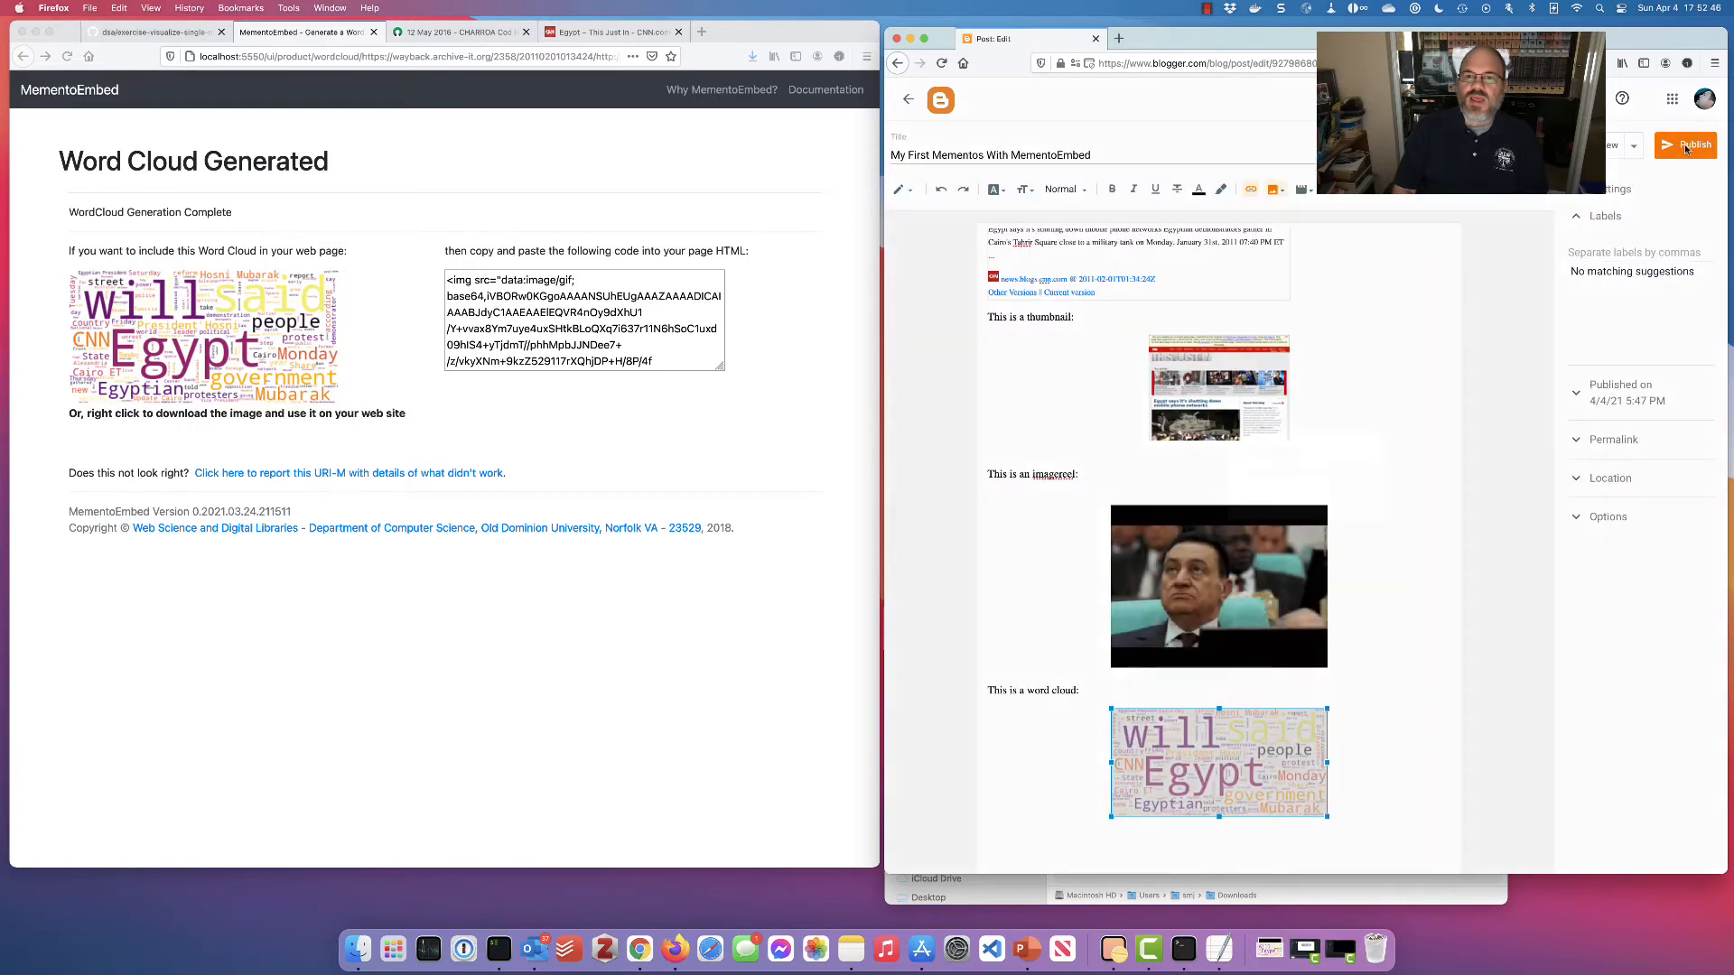
pyautogui.click(1687, 147)
# Confirm publishing, check the live post with its word cloud, and return to the posts list
pyautogui.click(1357, 510)
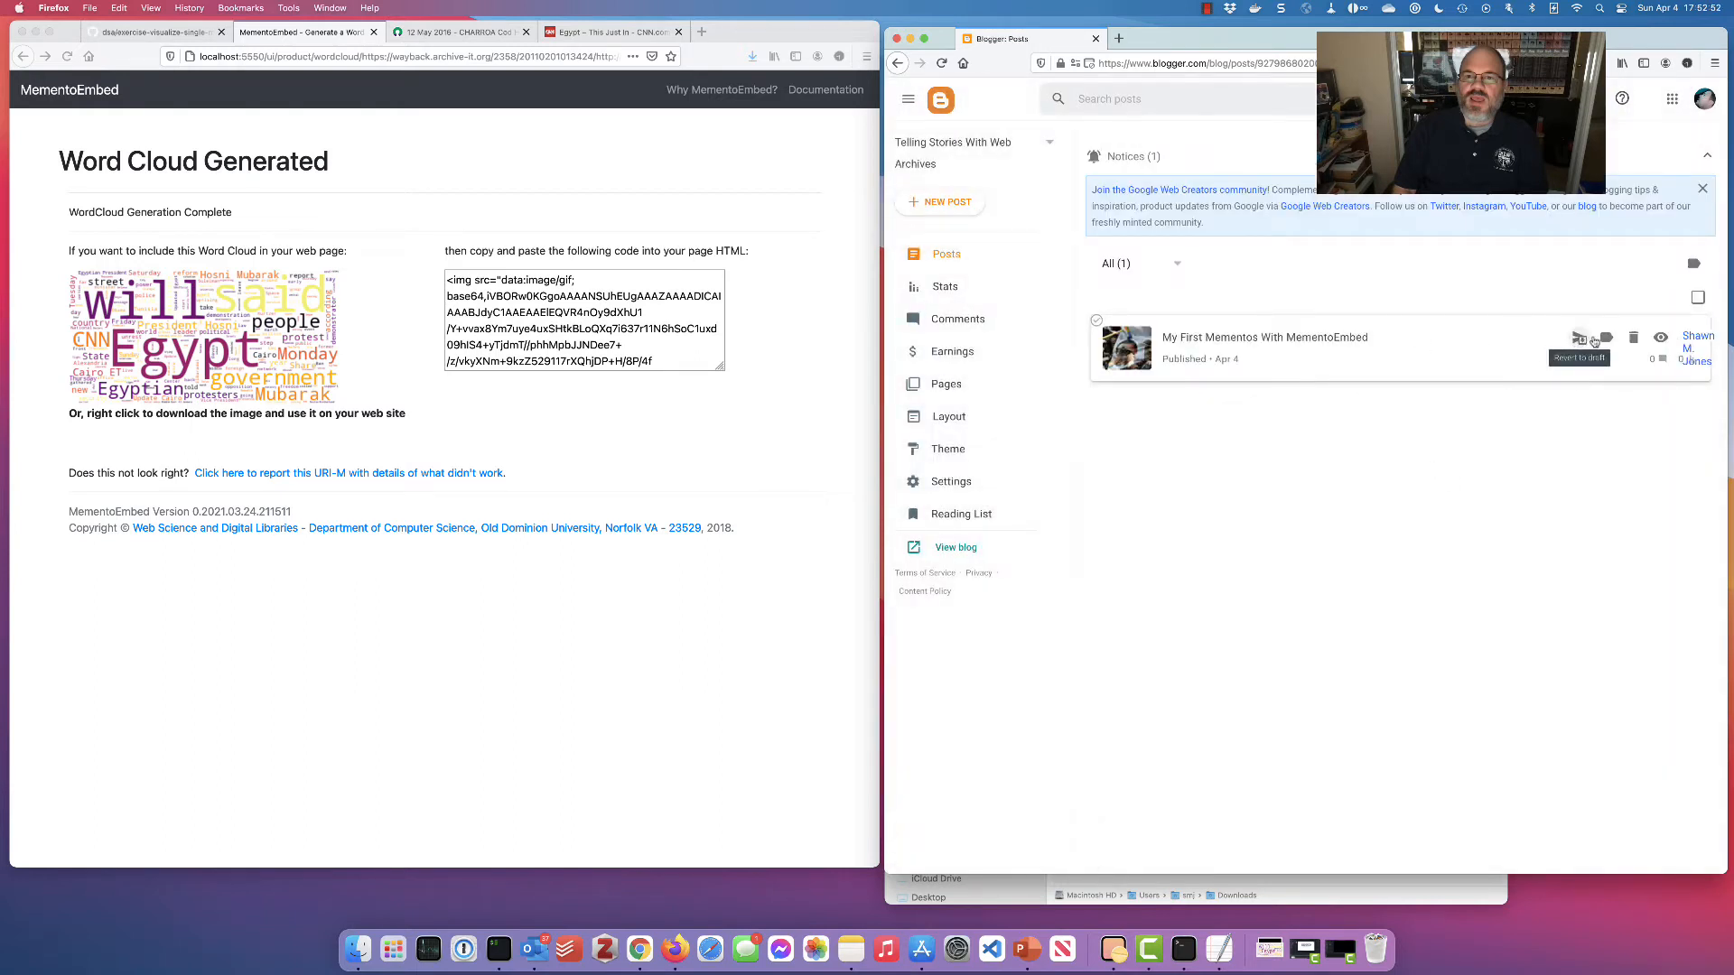
pyautogui.click(1662, 339)
pyautogui.scroll(-4, 1473, 433)
pyautogui.scroll(4, 1472, 432)
pyautogui.click(1284, 65)
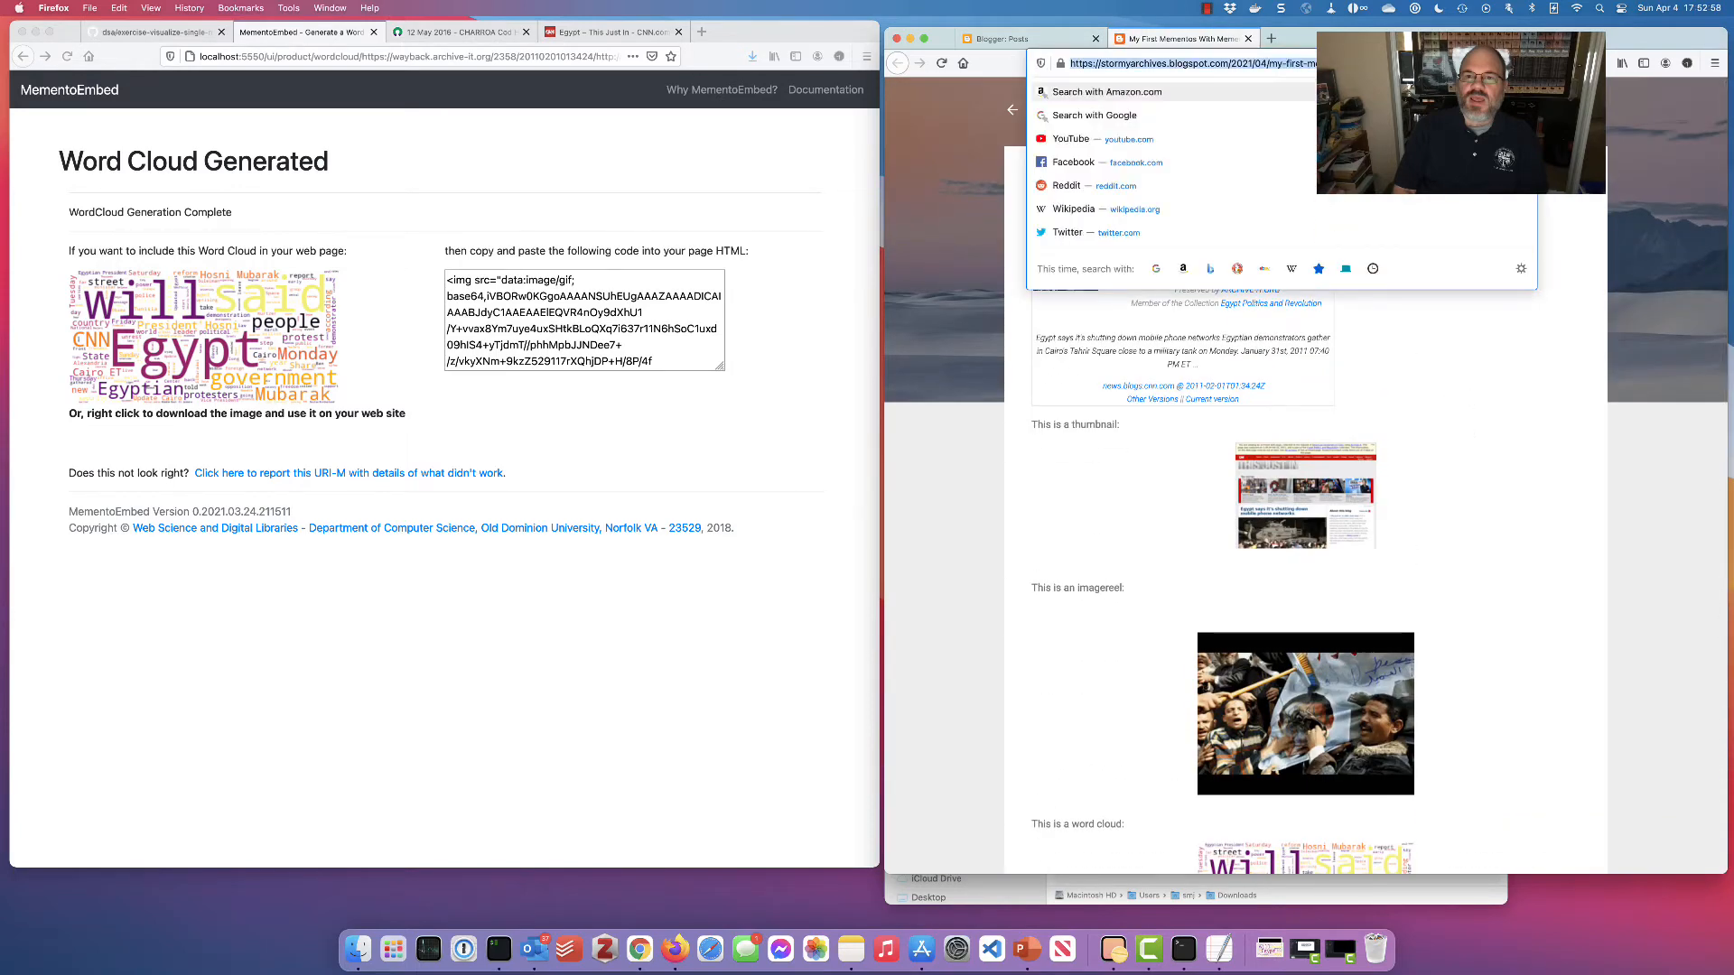
pyautogui.click(1495, 441)
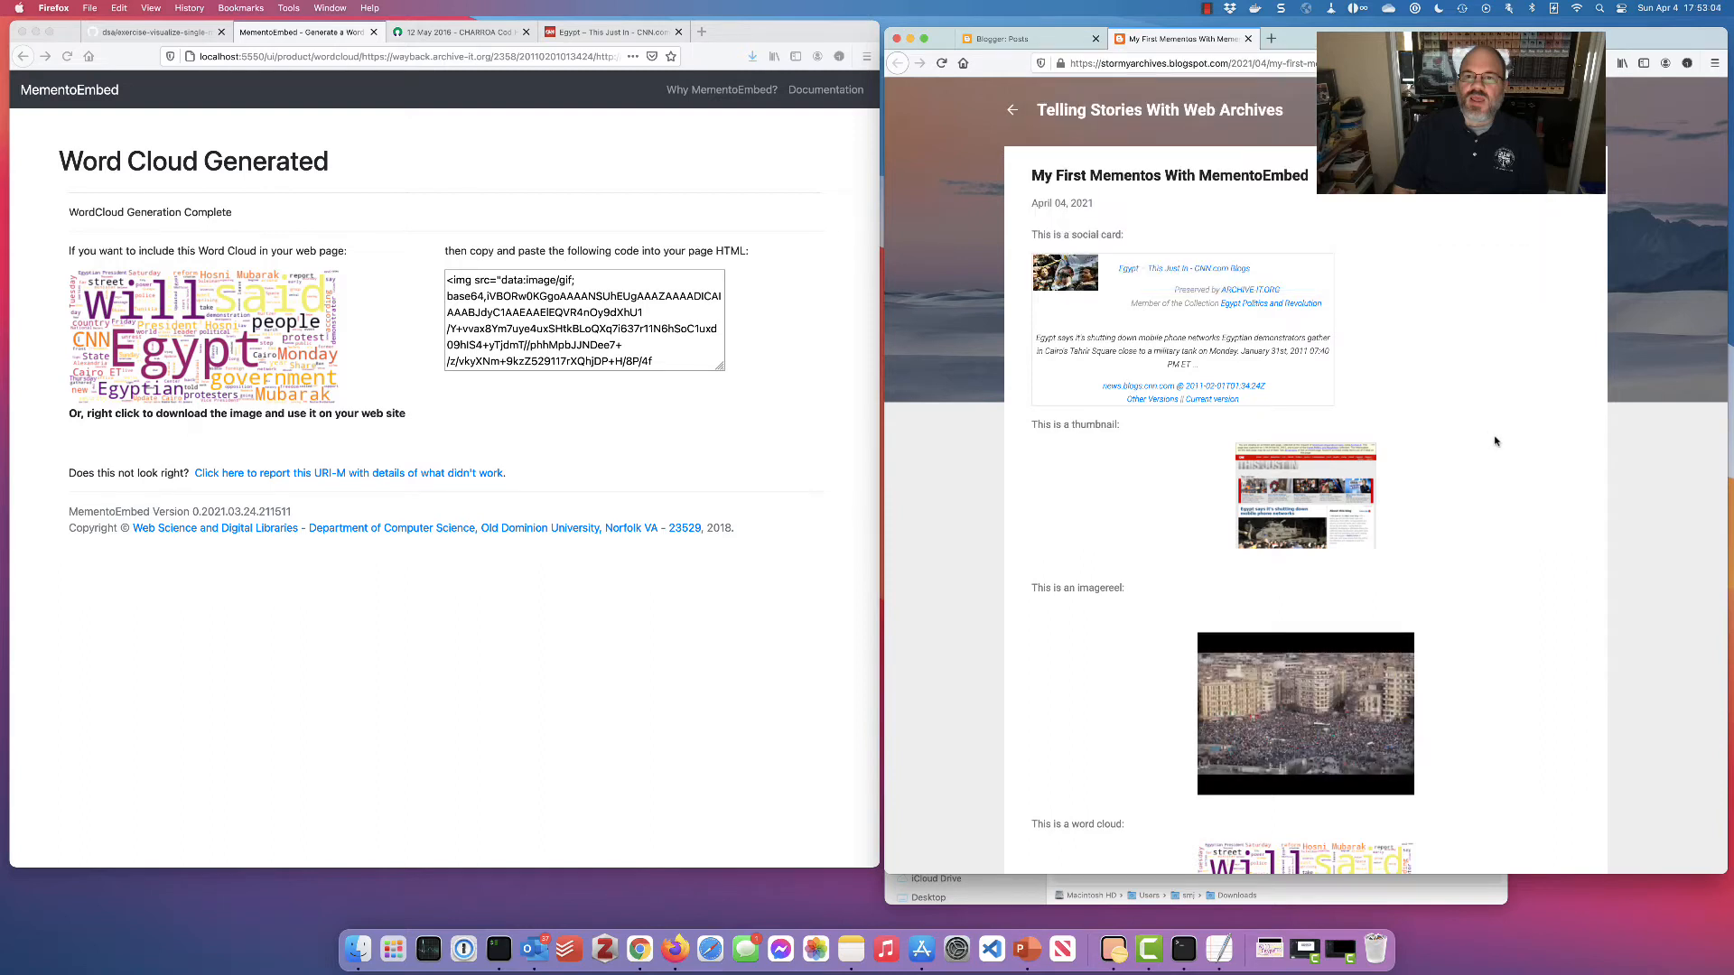
pyautogui.scroll(-5, 1483, 402)
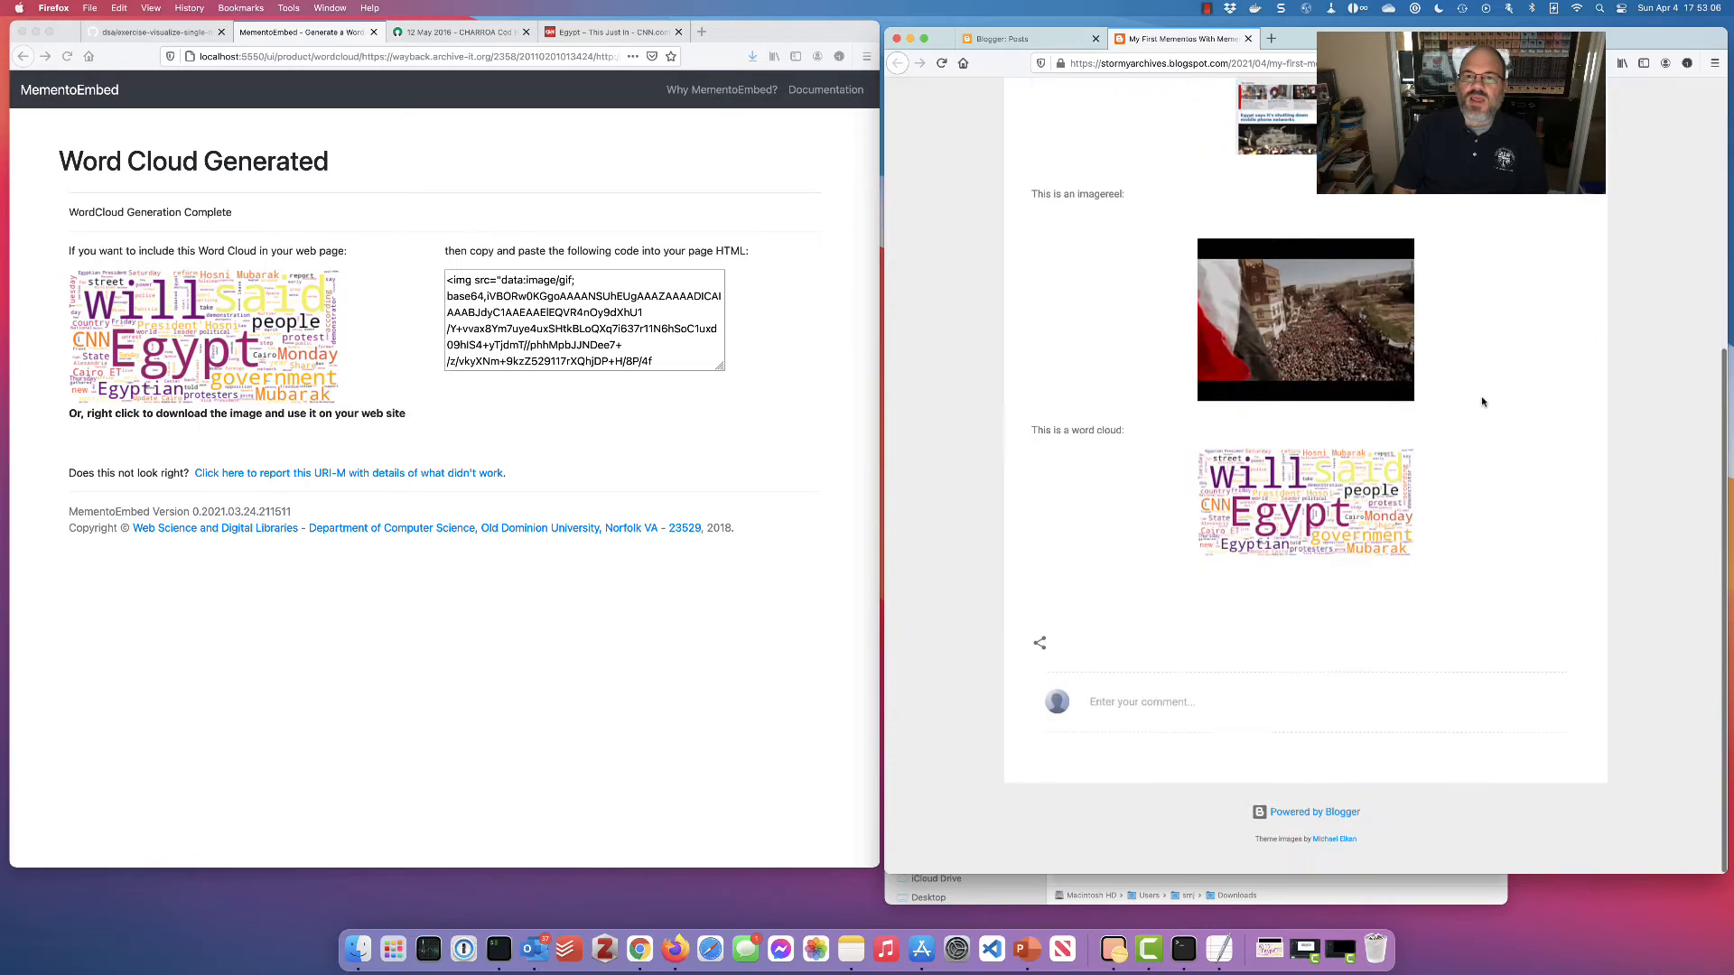
pyautogui.scroll(4, 1482, 402)
pyautogui.click(1021, 40)
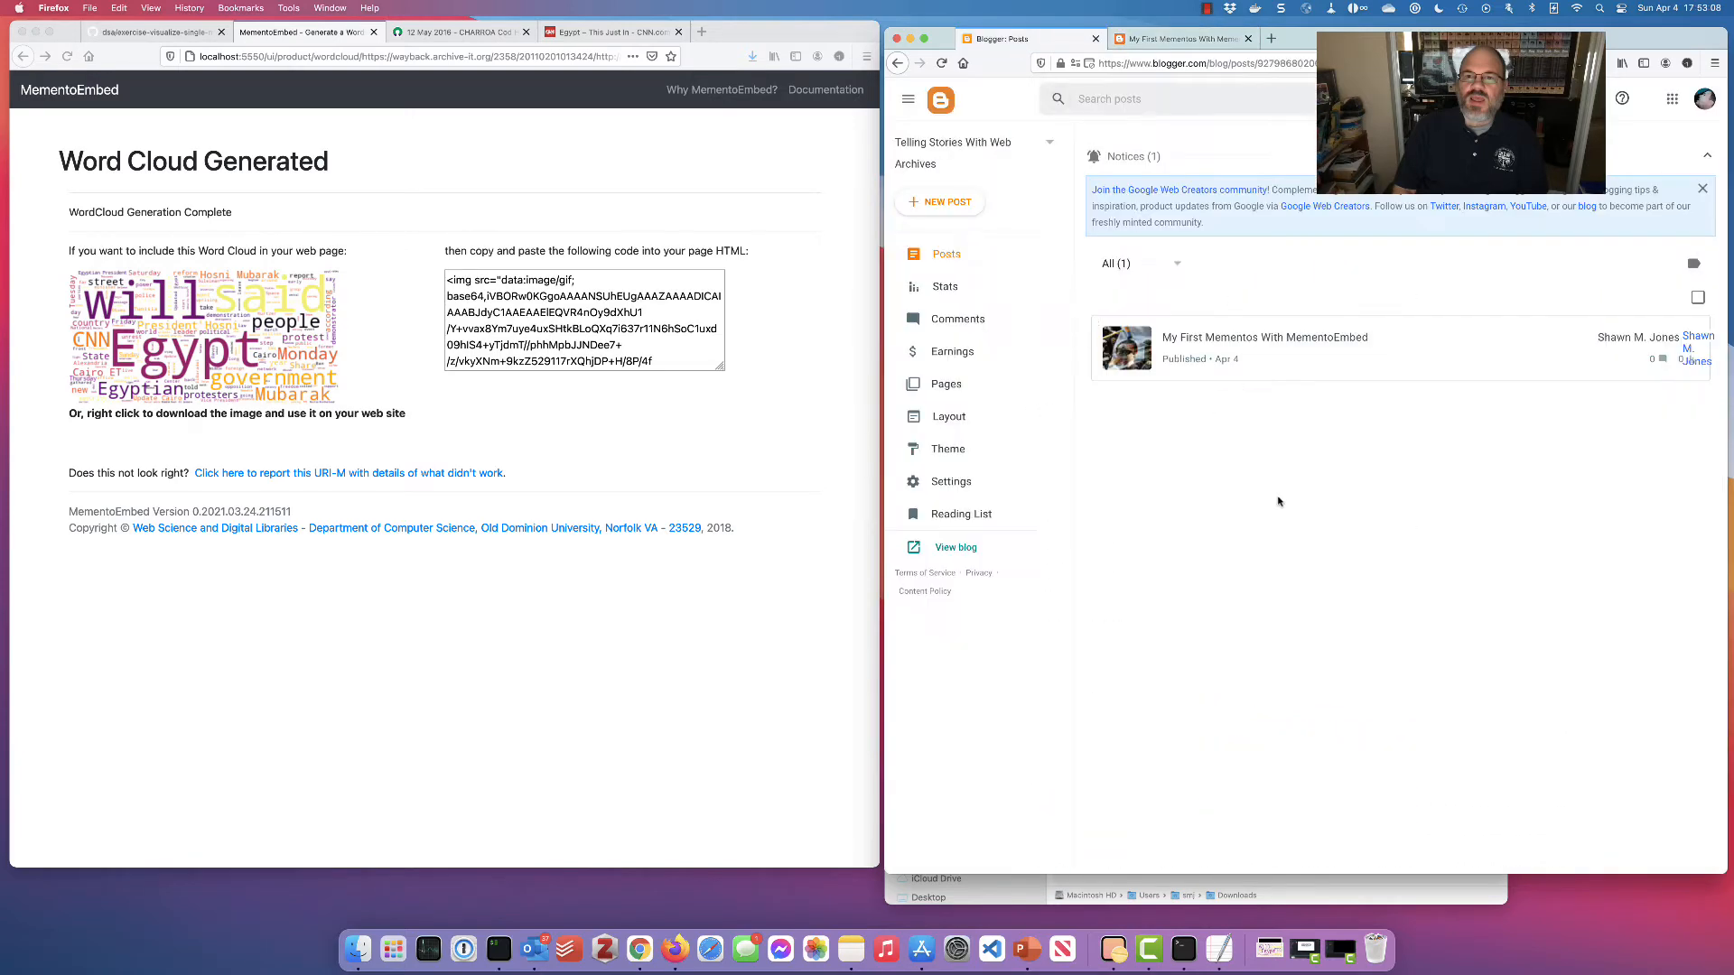
# Create a new post titled 'Something more vacational...' and bring up the archived CHARROA reef page
pyautogui.click(944, 202)
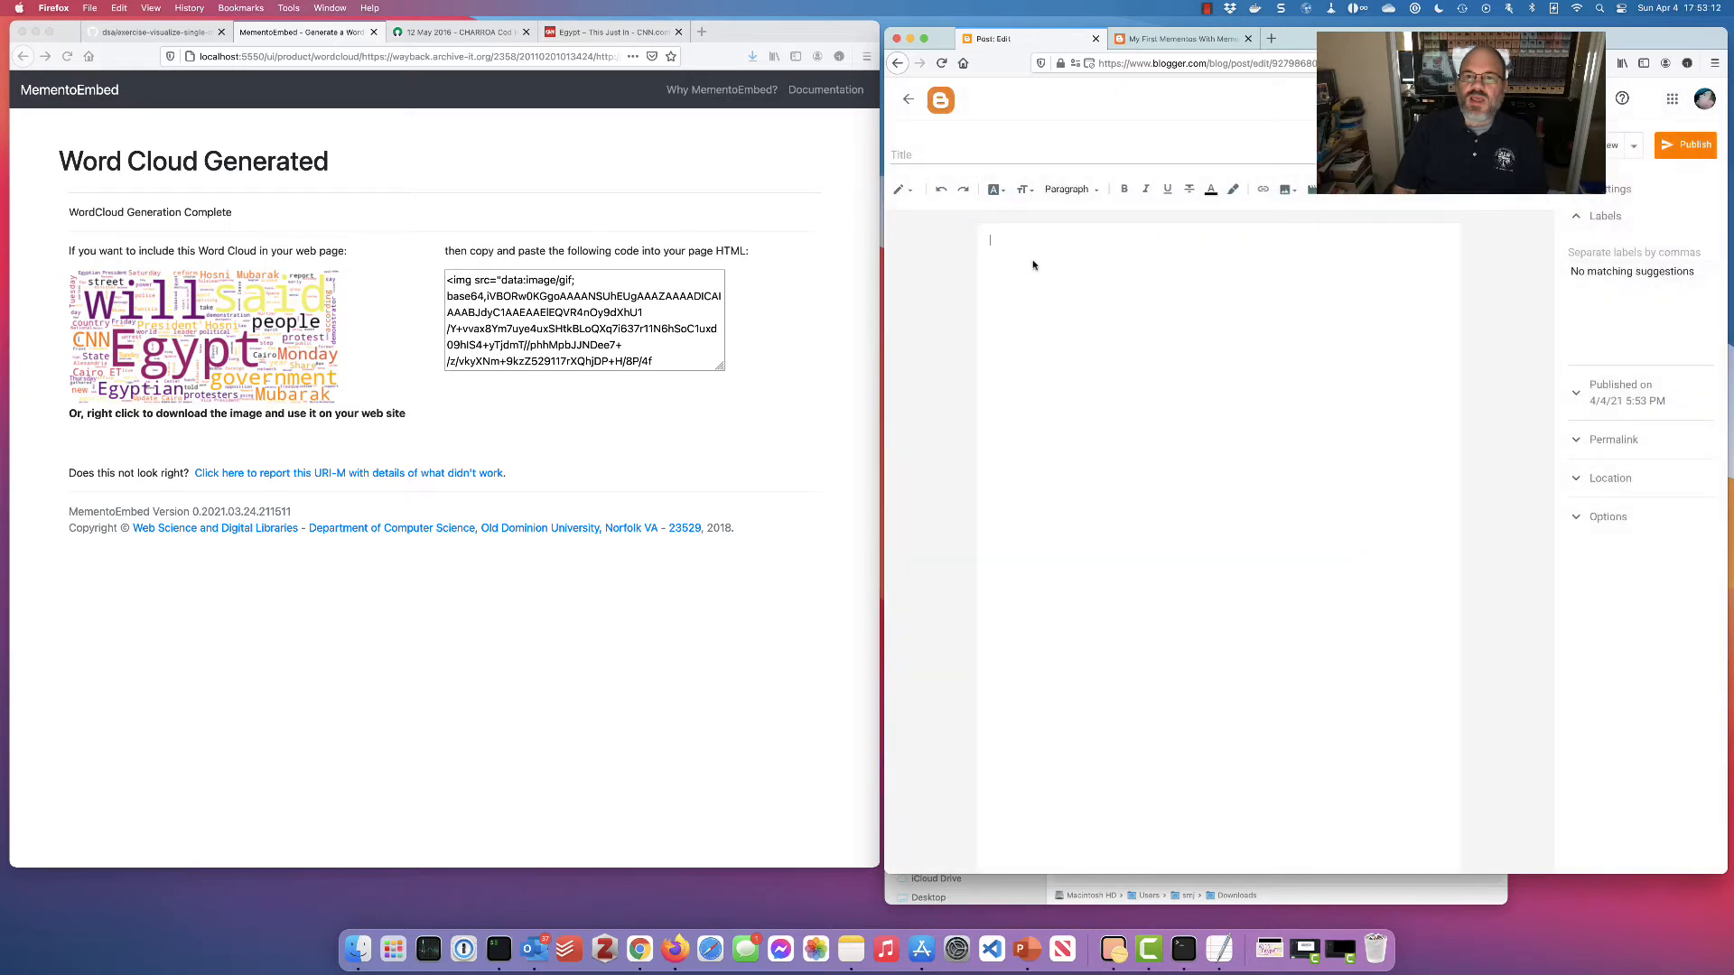
pyautogui.click(928, 159)
pyautogui.write('Something mor')
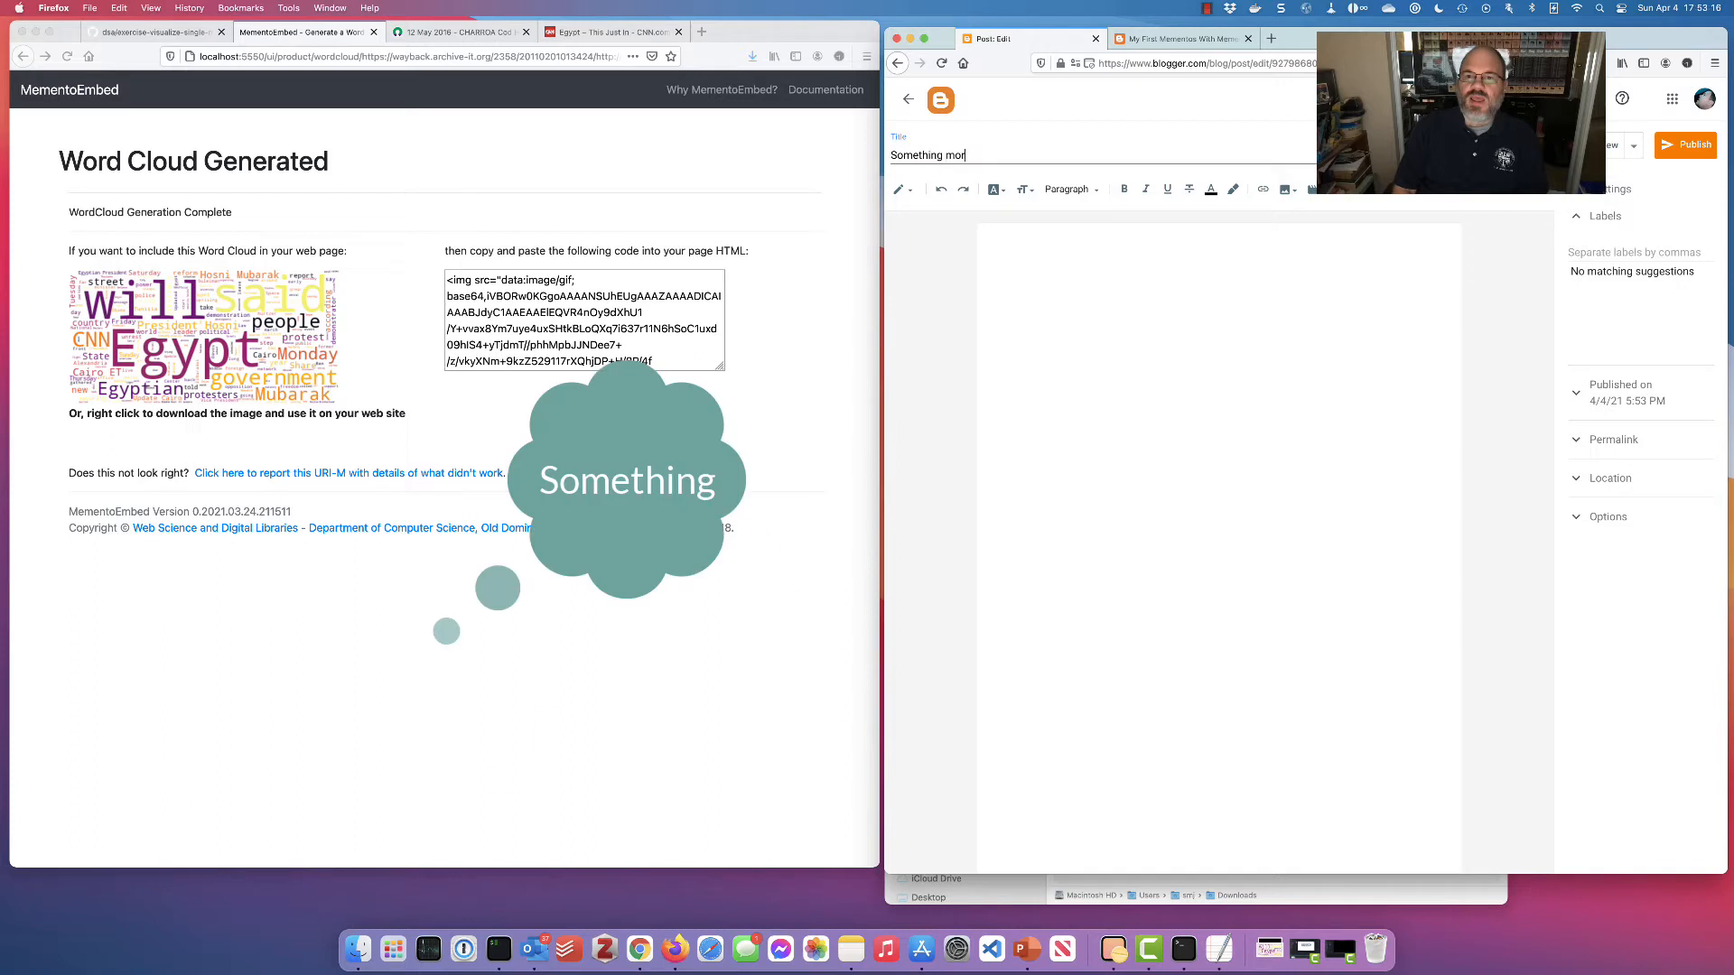
pyautogui.write('e')
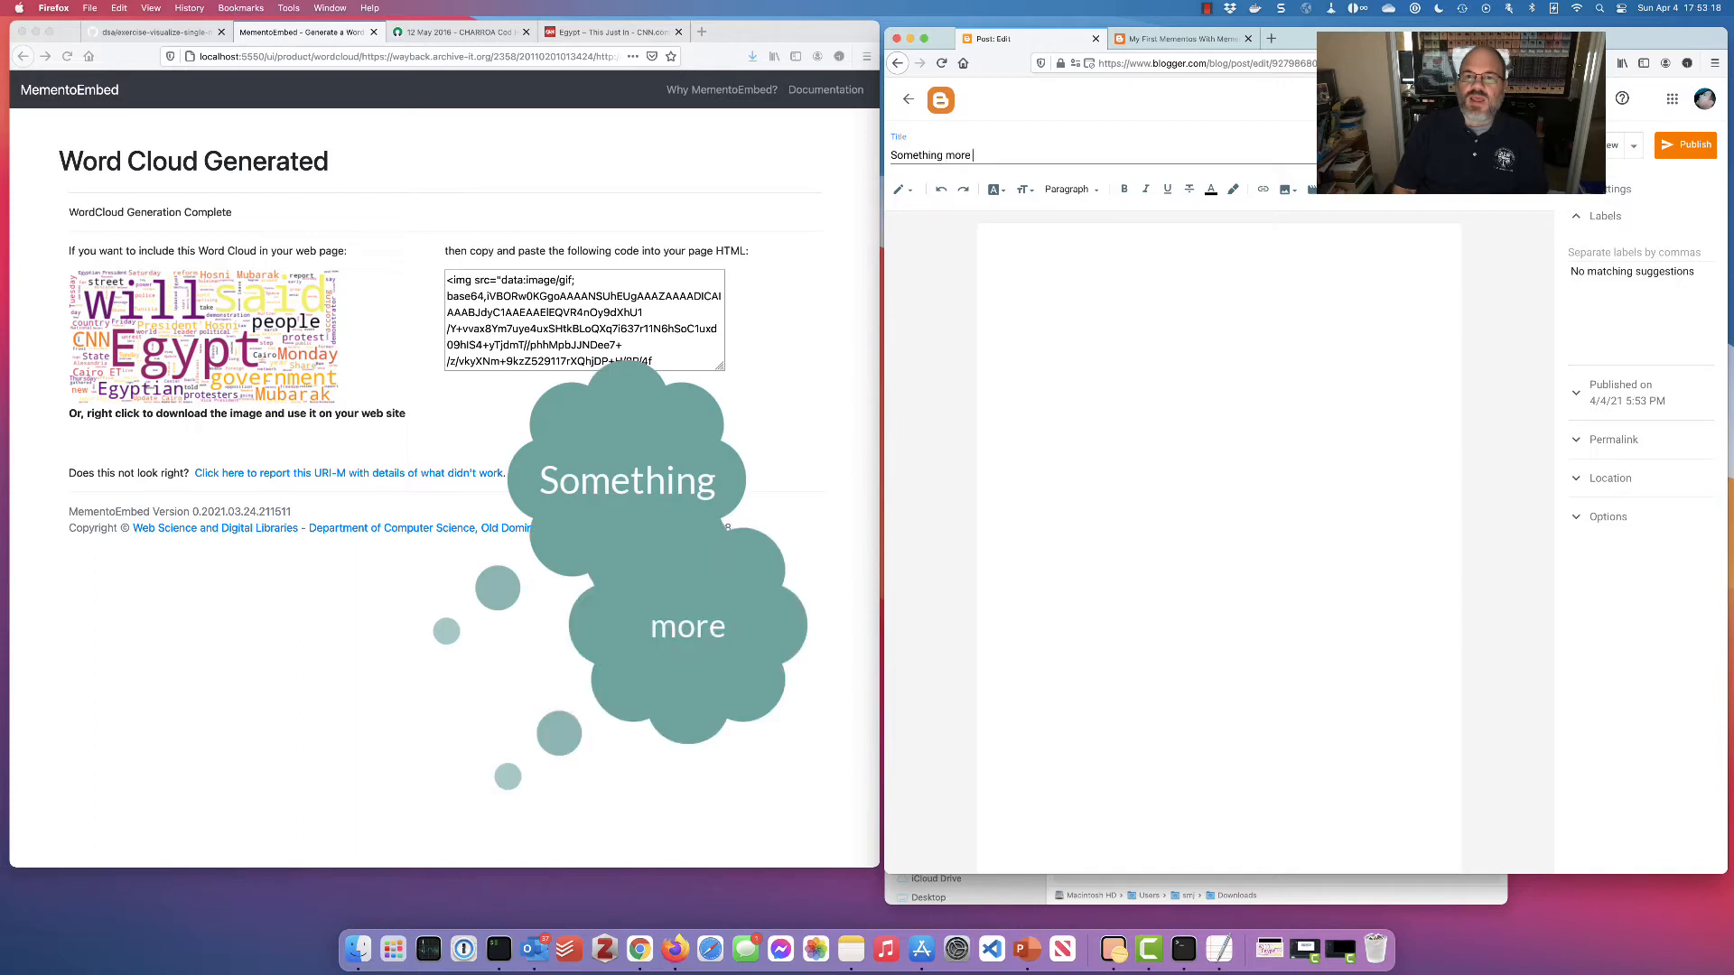
pyautogui.write(' vacational...')
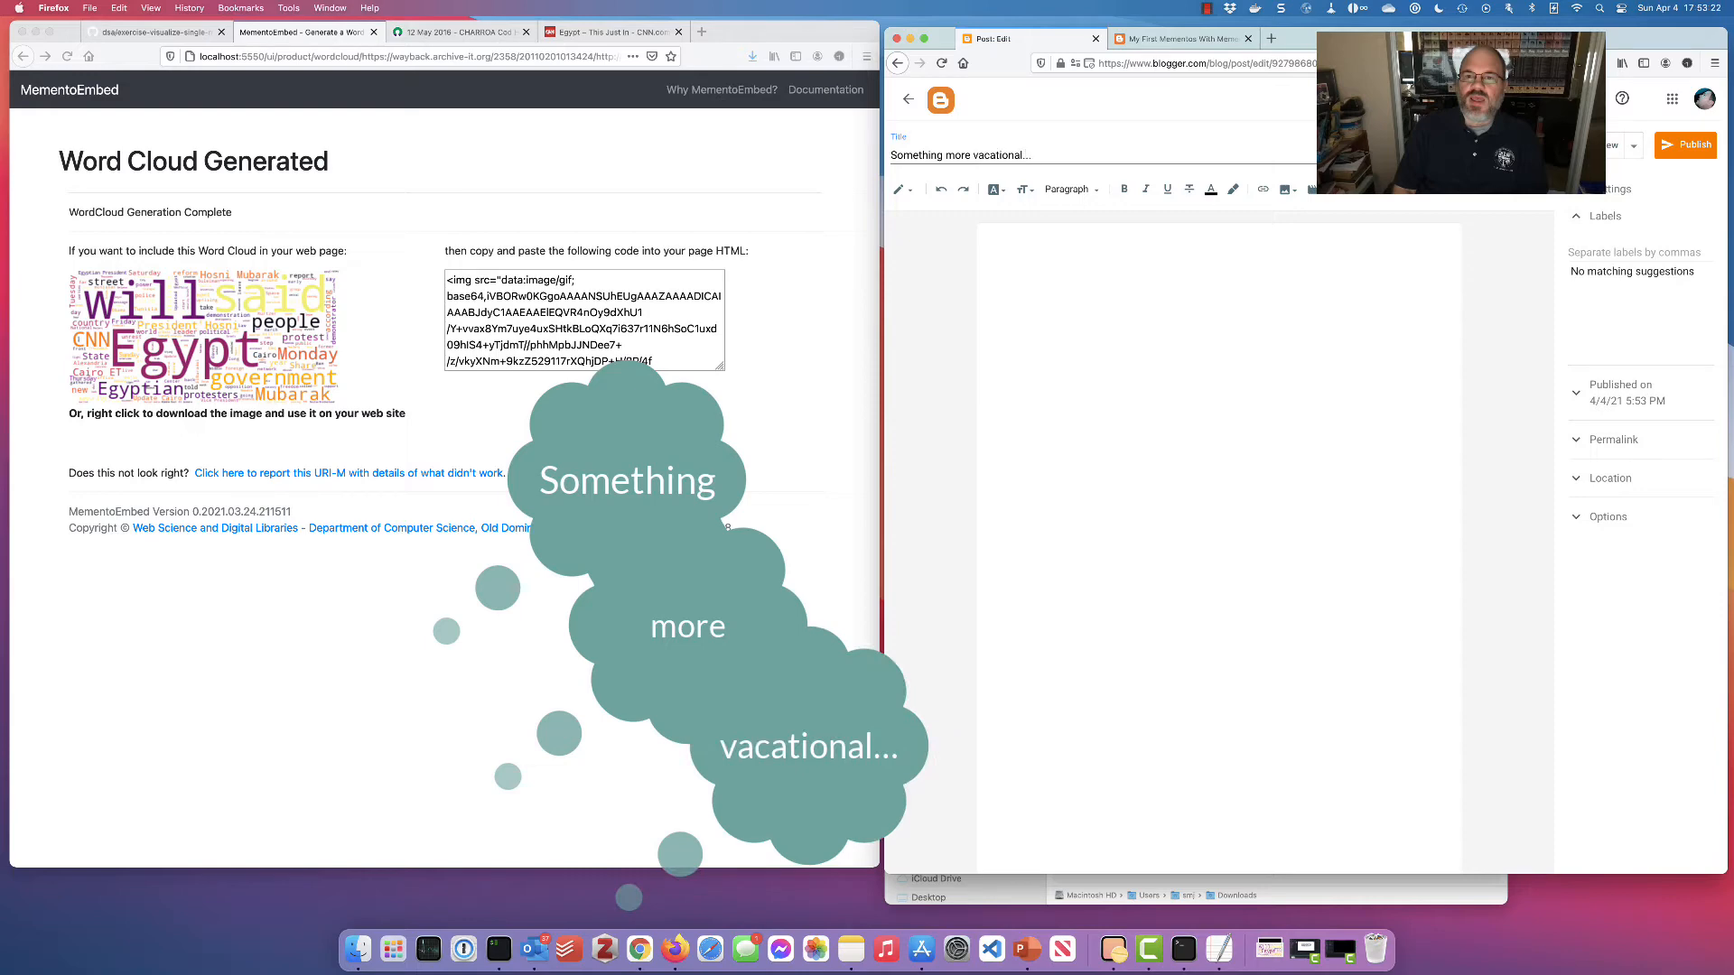
pyautogui.click(470, 35)
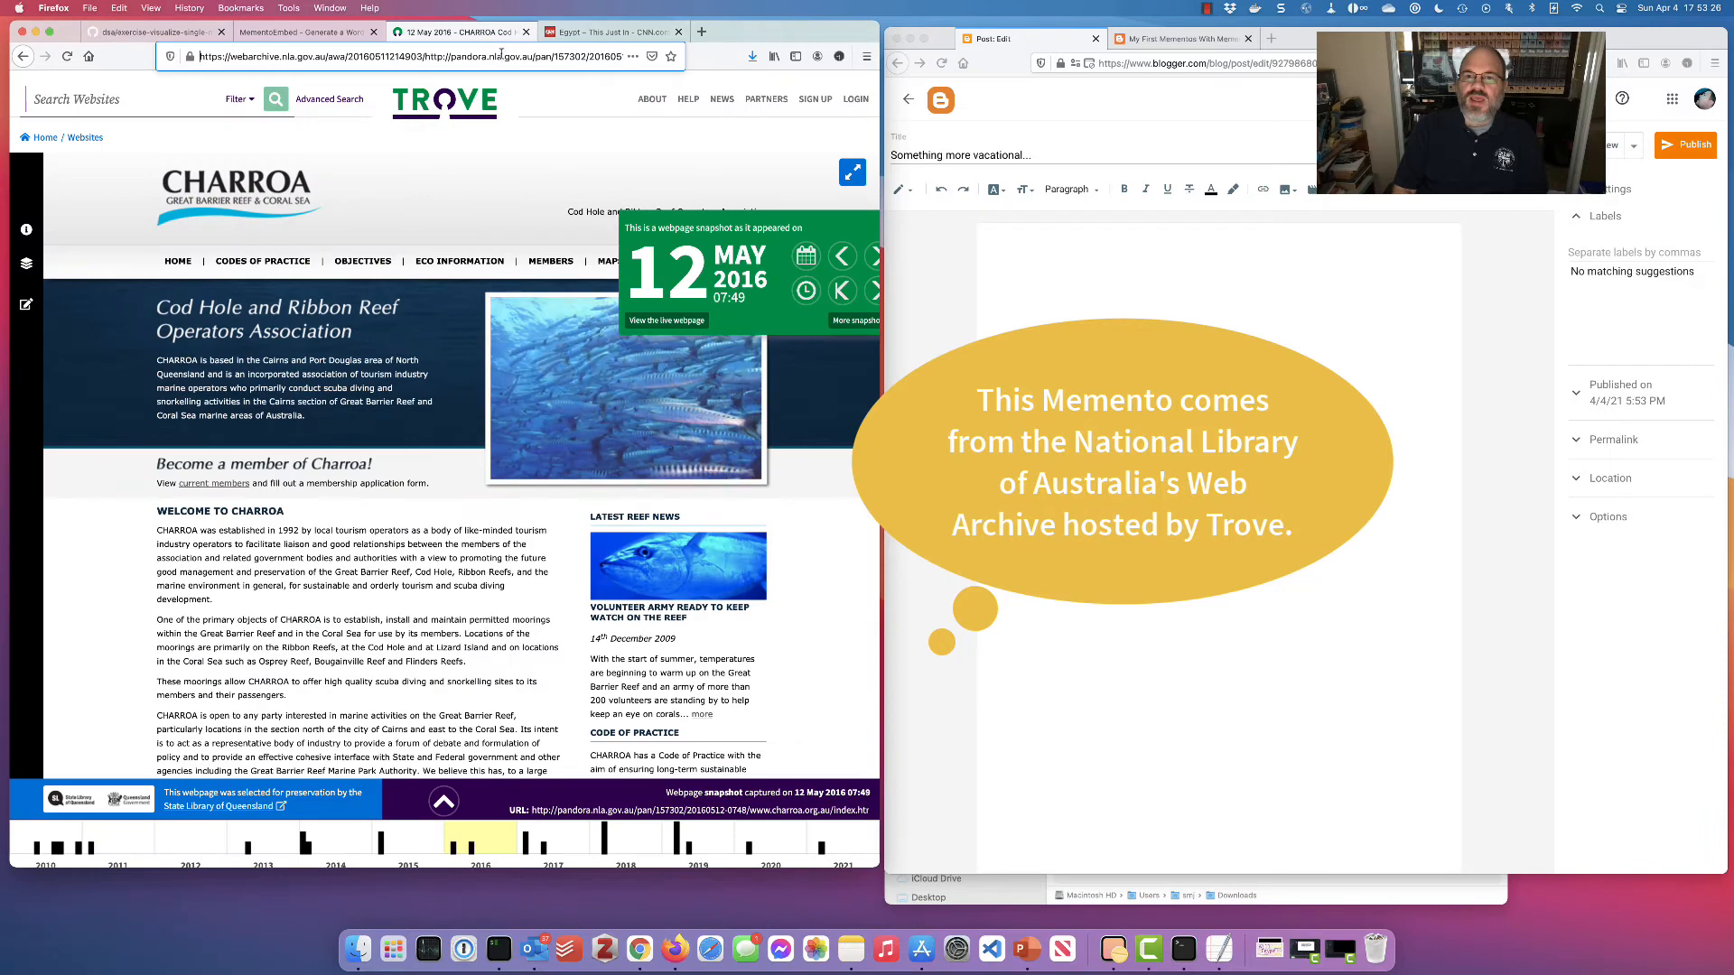
# Copy the CHARROA memento's address and paste it as the URI-M in MementoEmbed's embed form
pyautogui.click(447, 56)
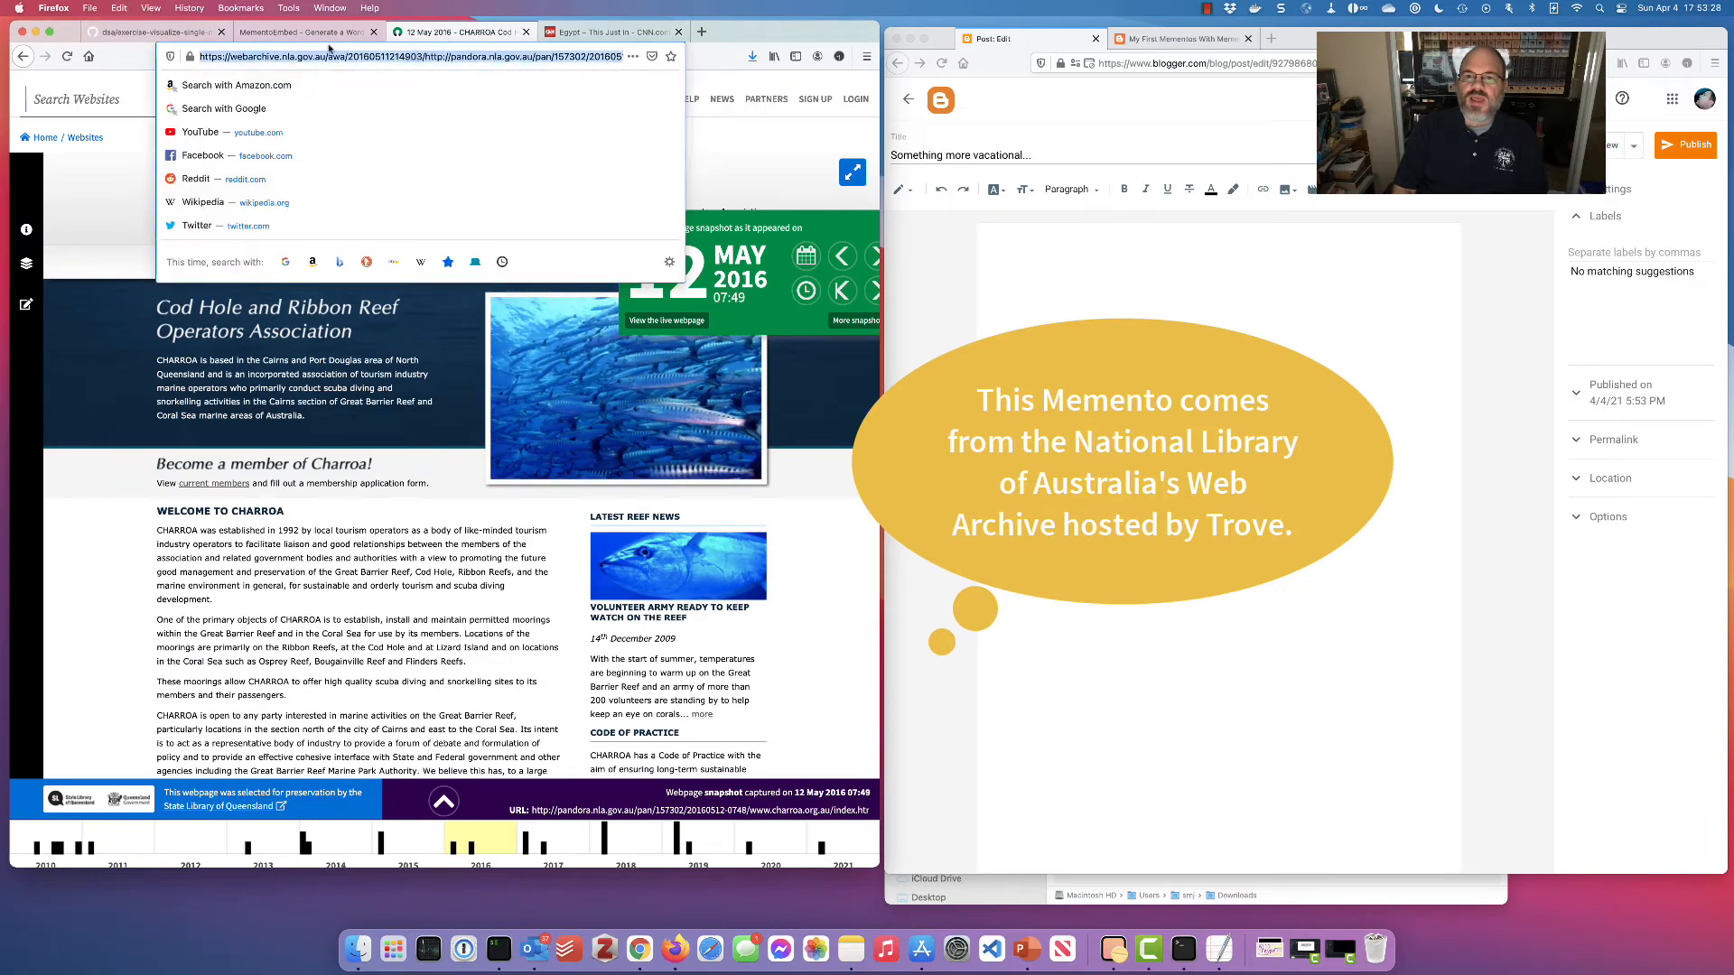
pyautogui.click(303, 32)
pyautogui.click(90, 94)
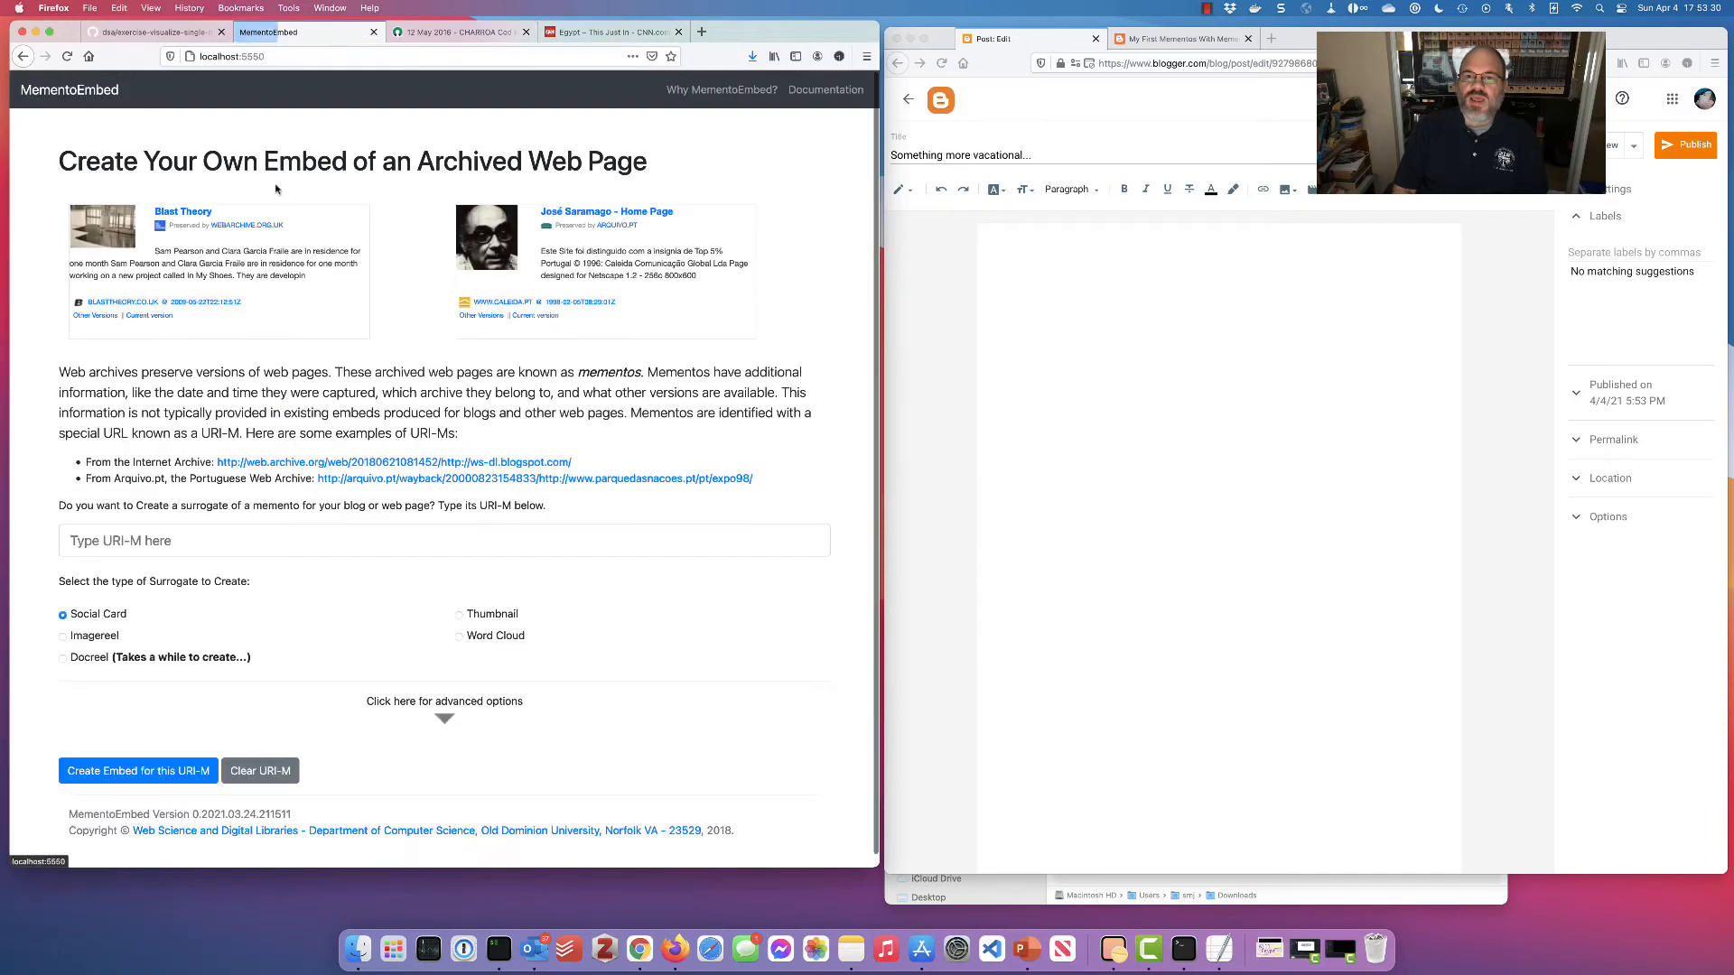
pyautogui.click(219, 540)
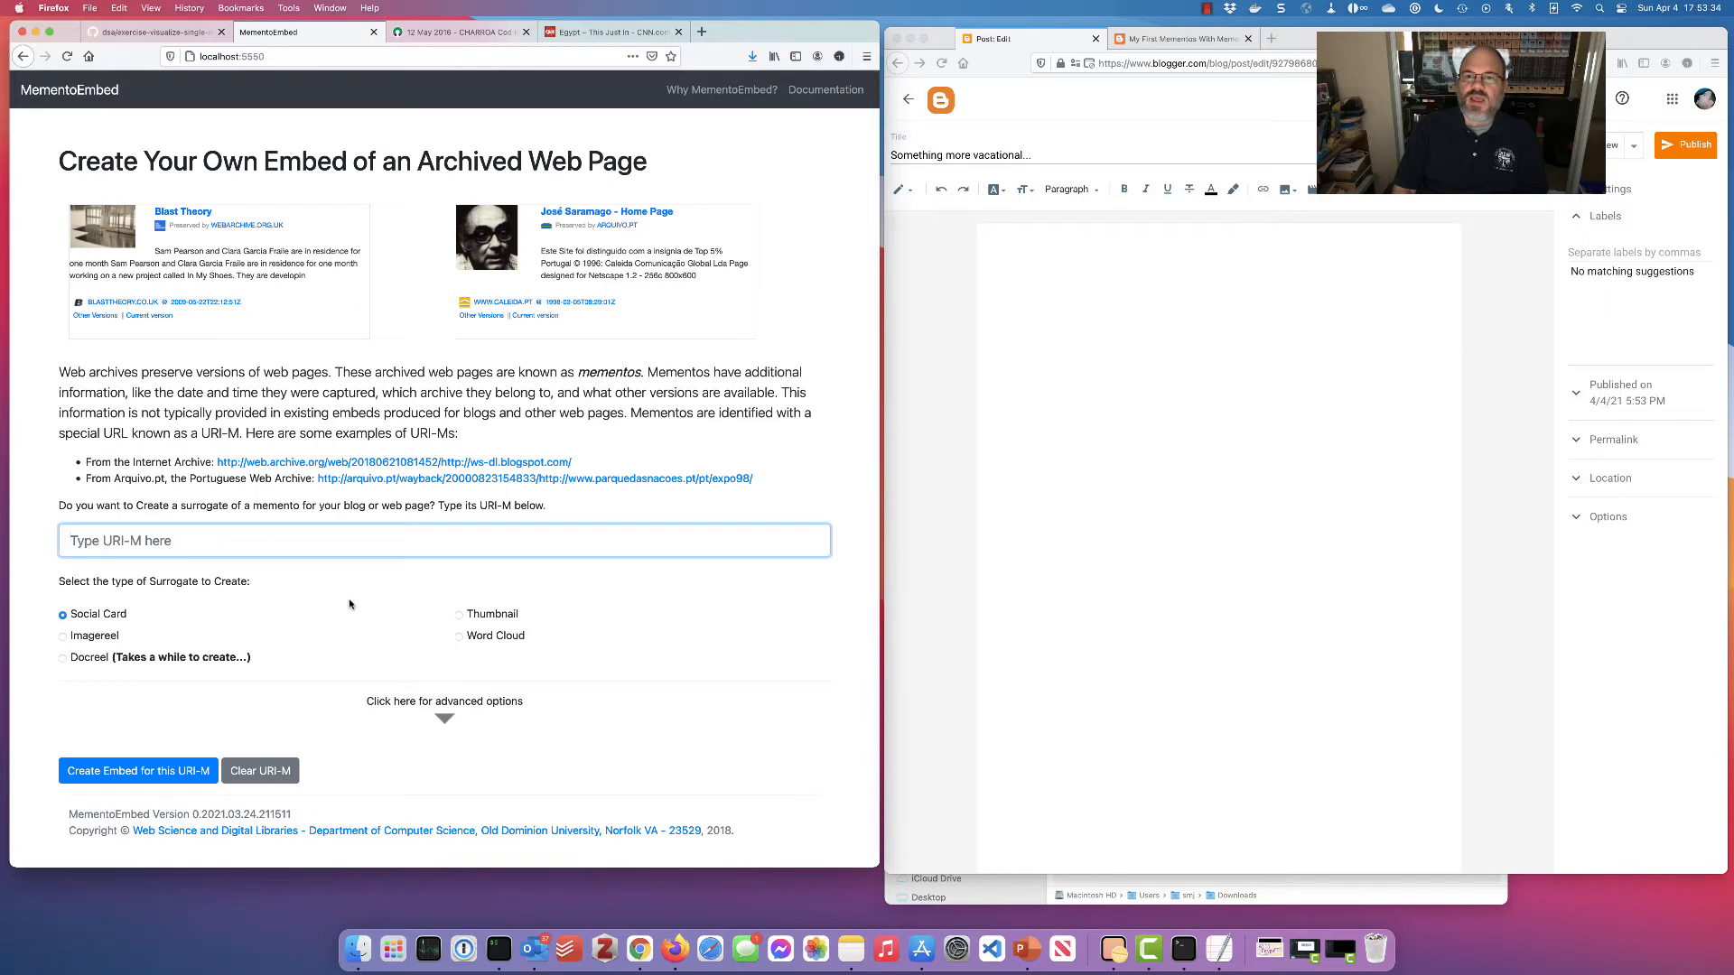
pyautogui.press('super+v')
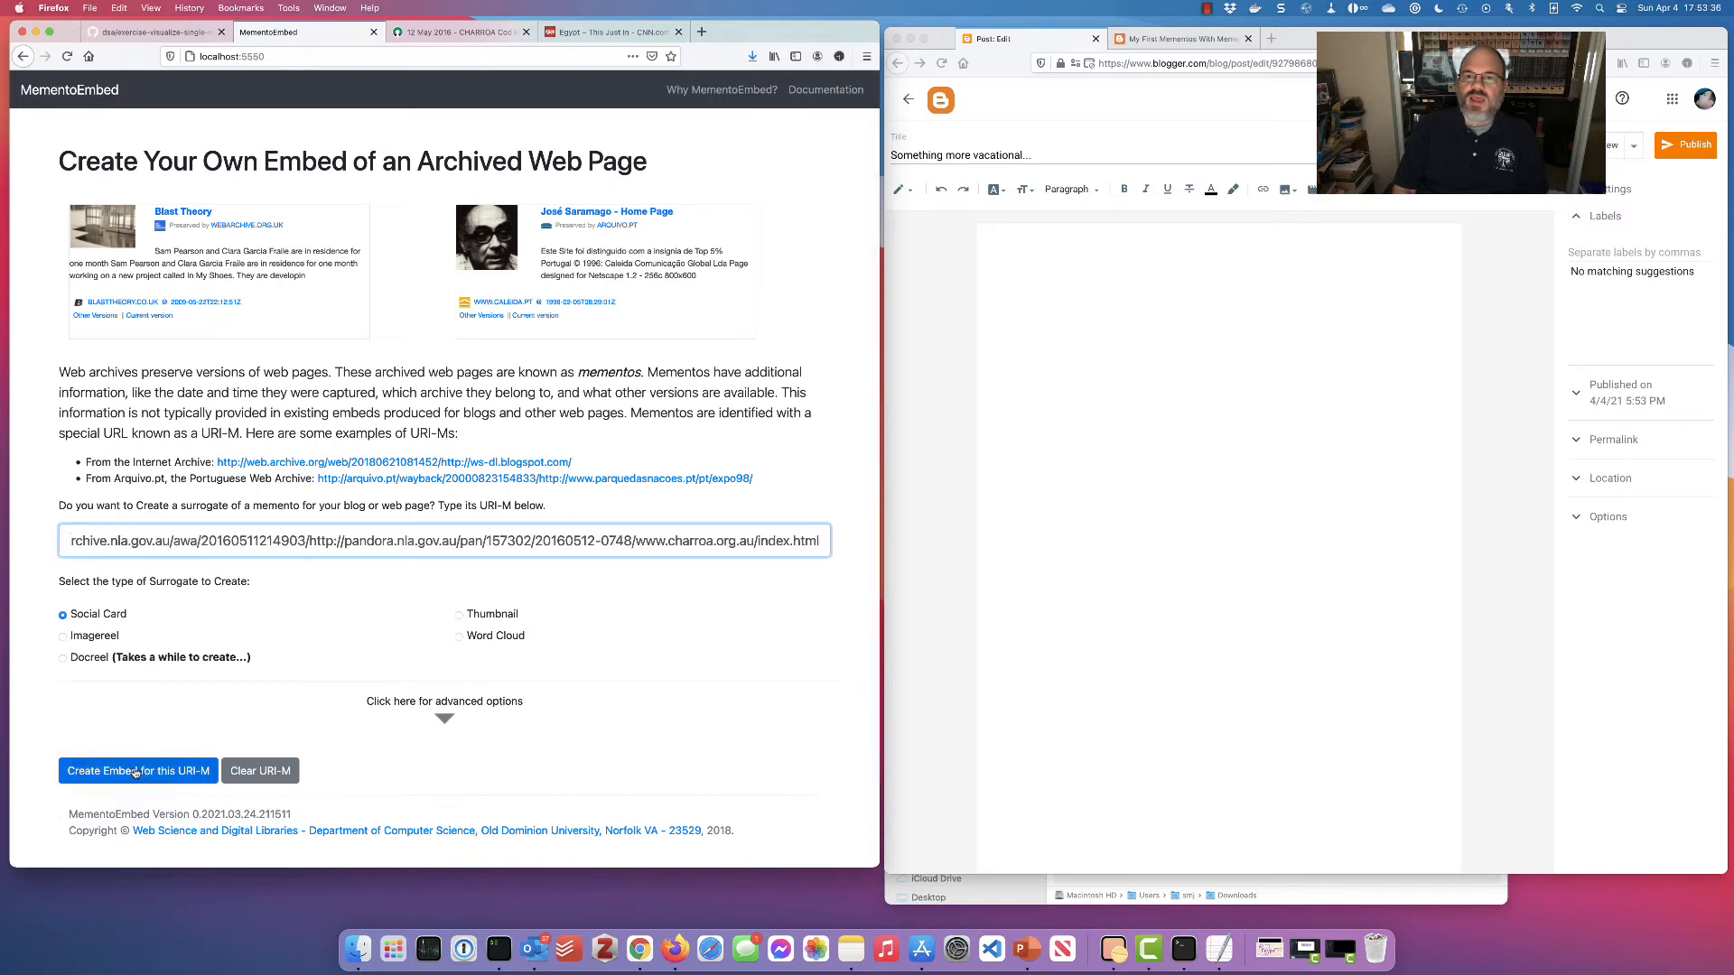
# Set 'Remove remote JavaScript?' to Yes and generate the social card embed
pyautogui.click(467, 706)
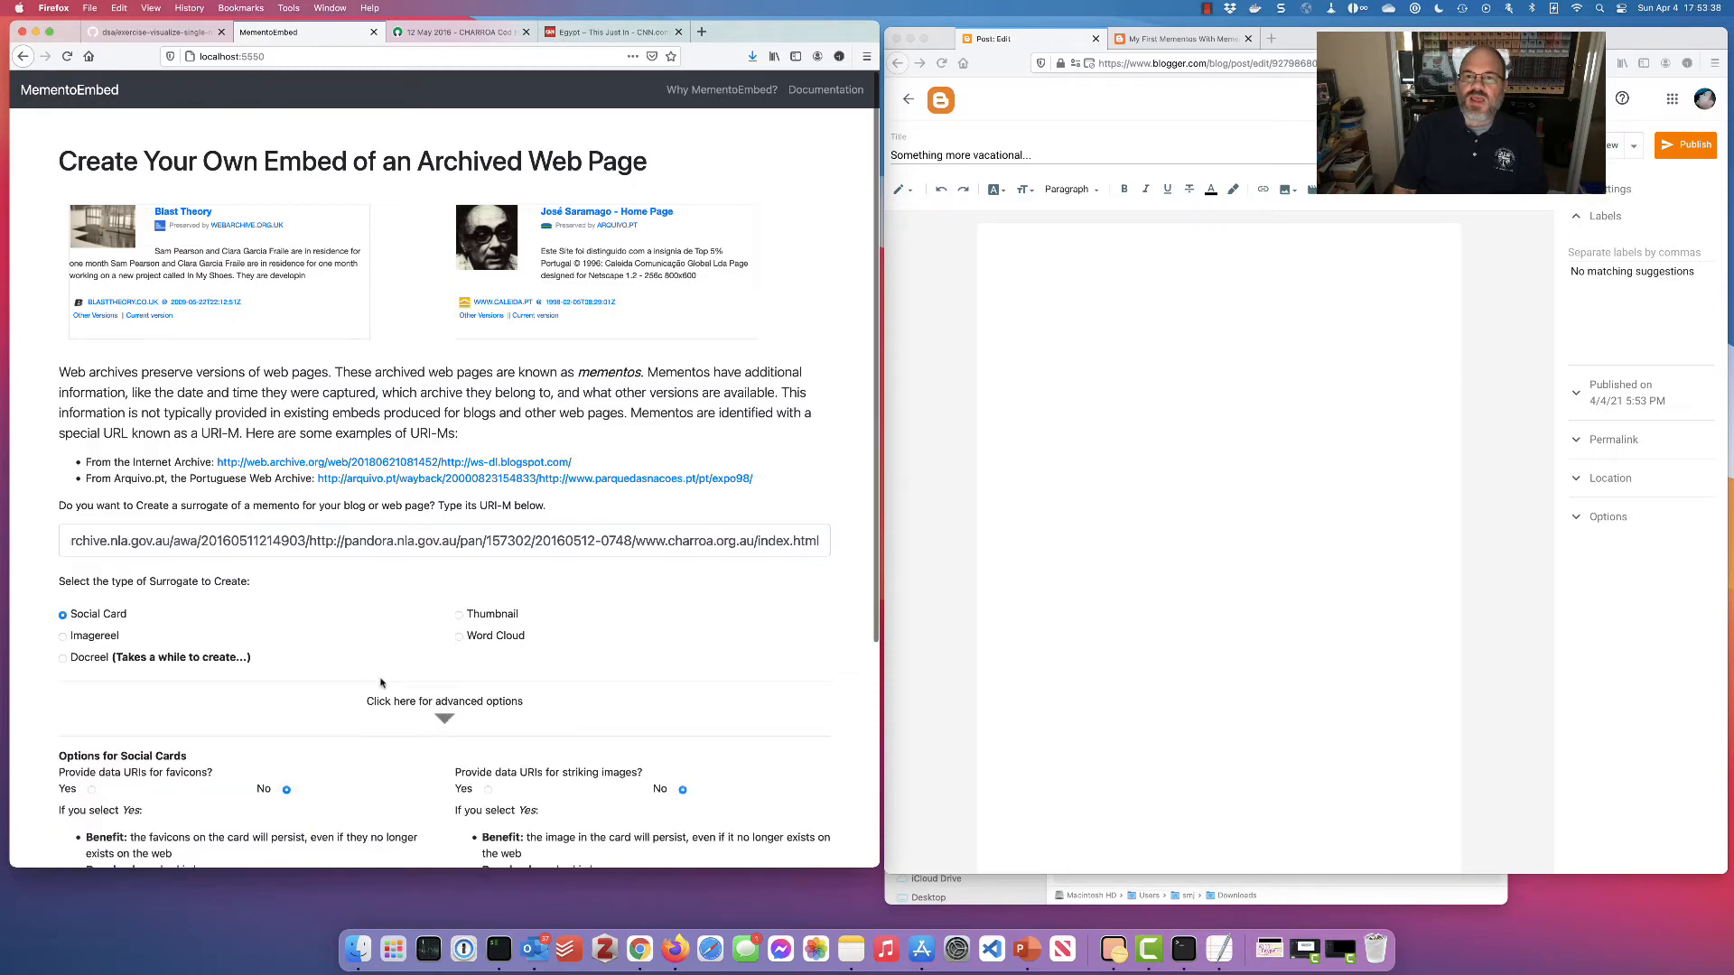
pyautogui.scroll(-3, 242, 687)
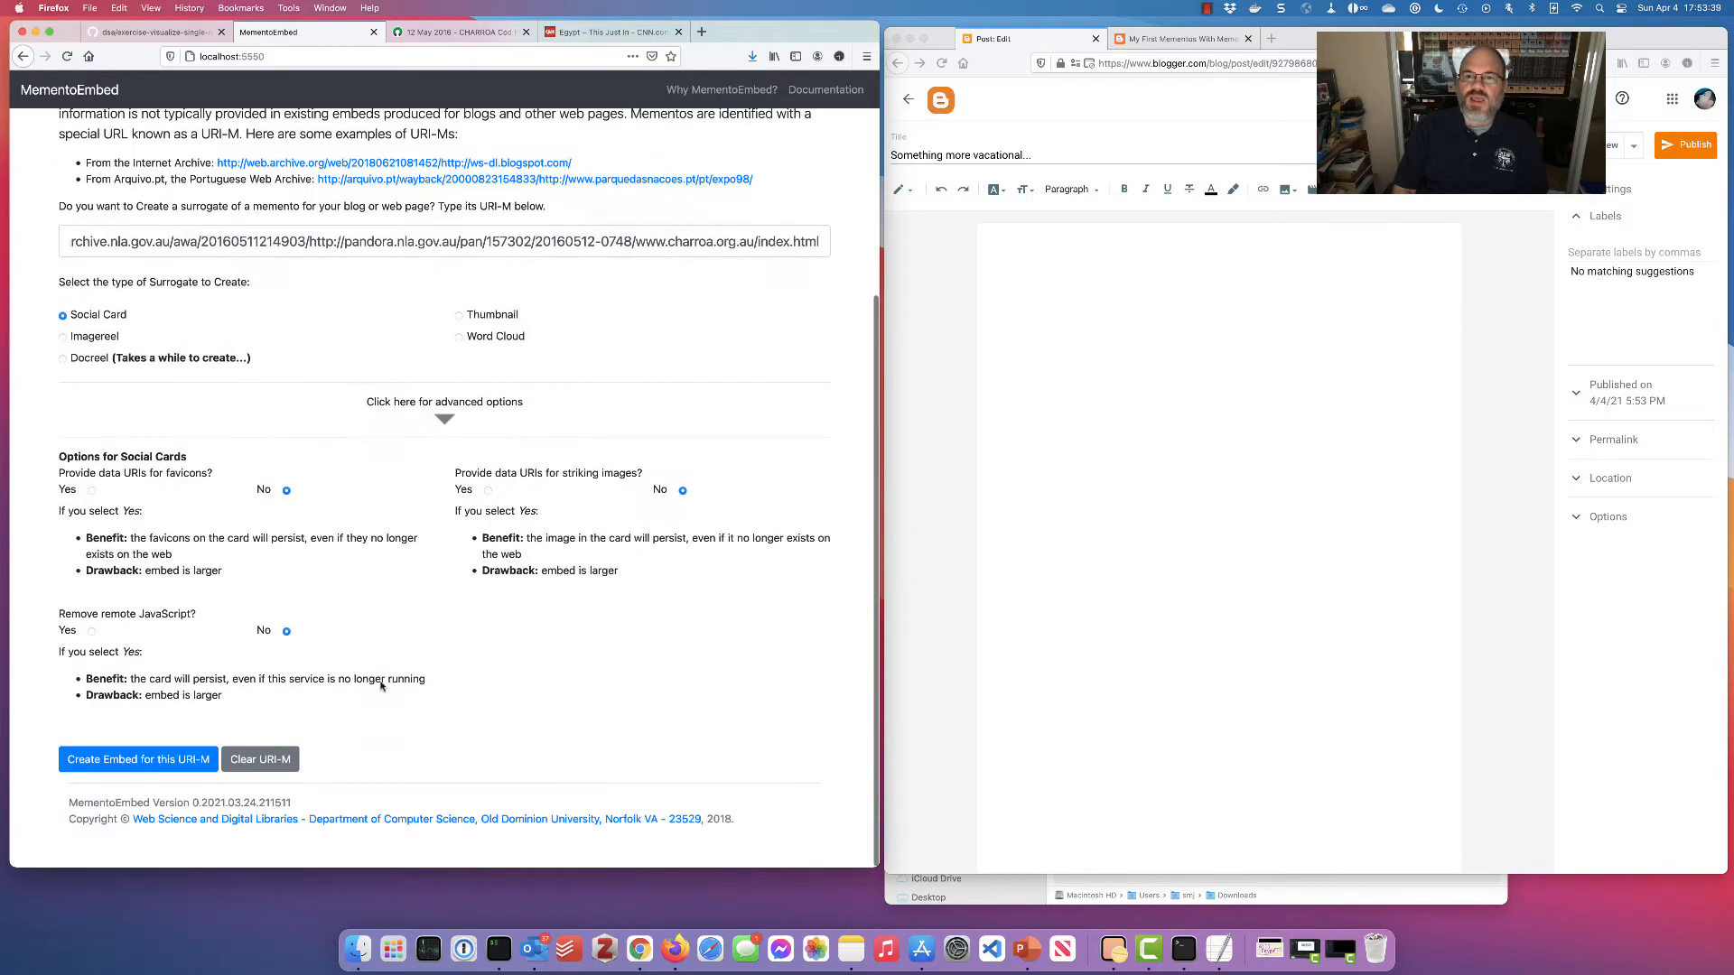
pyautogui.click(92, 631)
pyautogui.scroll(3, 212, 733)
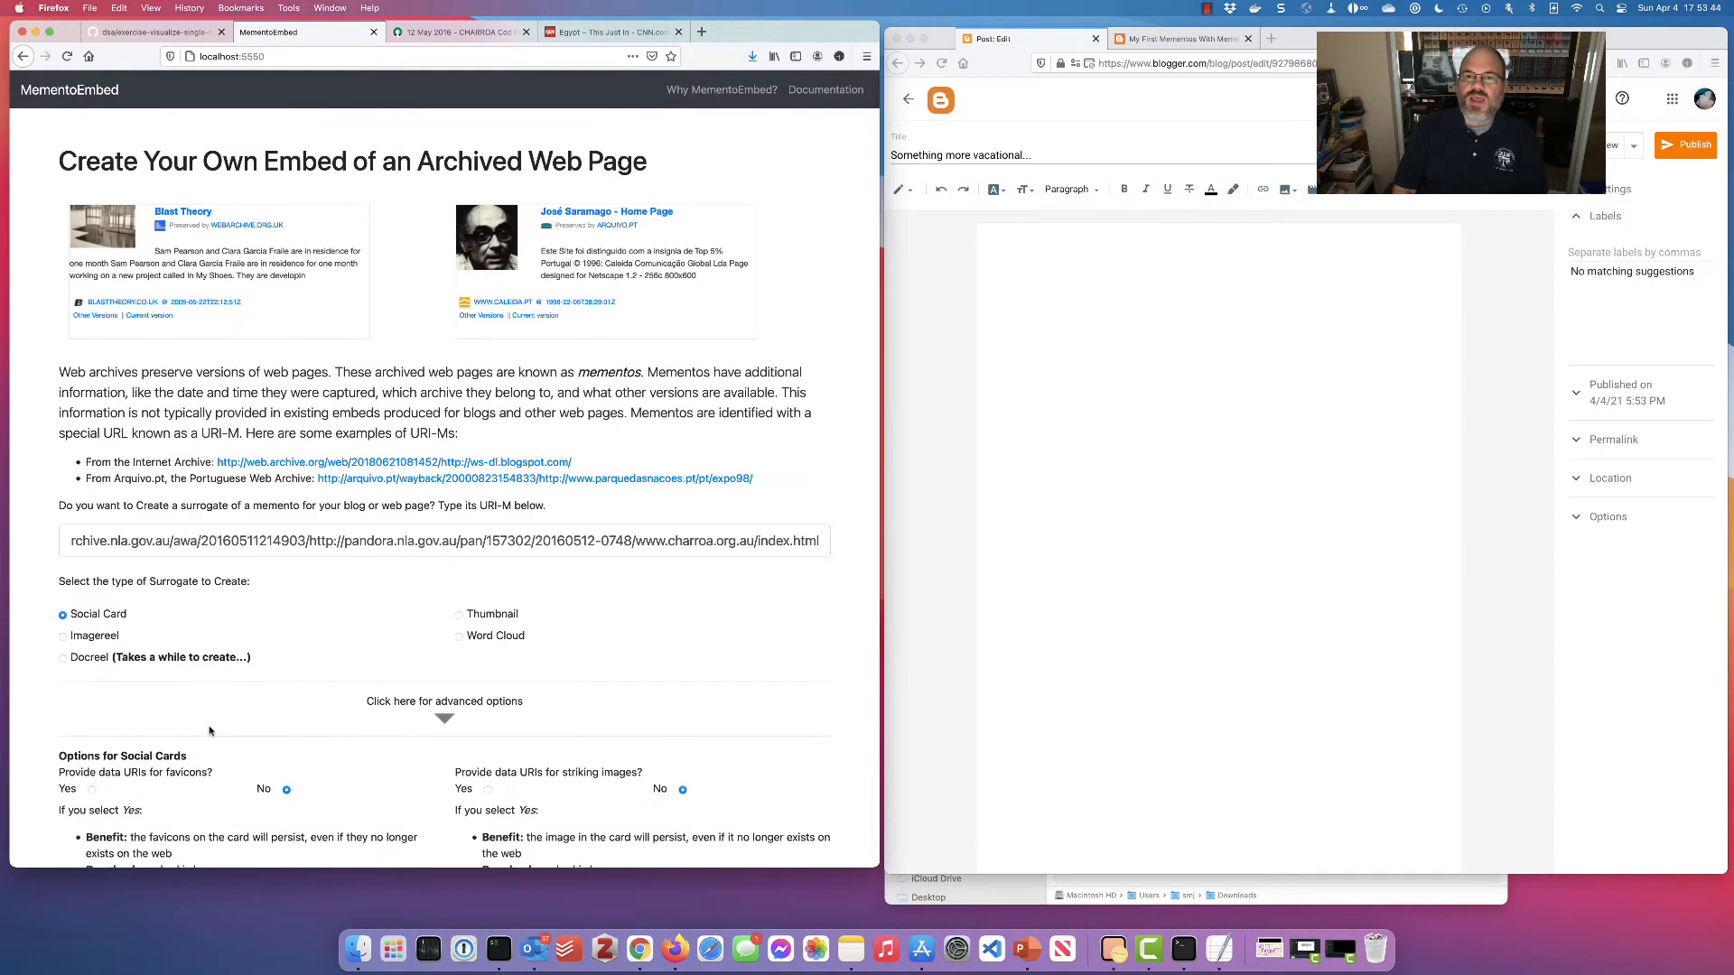
pyautogui.scroll(-5, 261, 695)
pyautogui.click(175, 757)
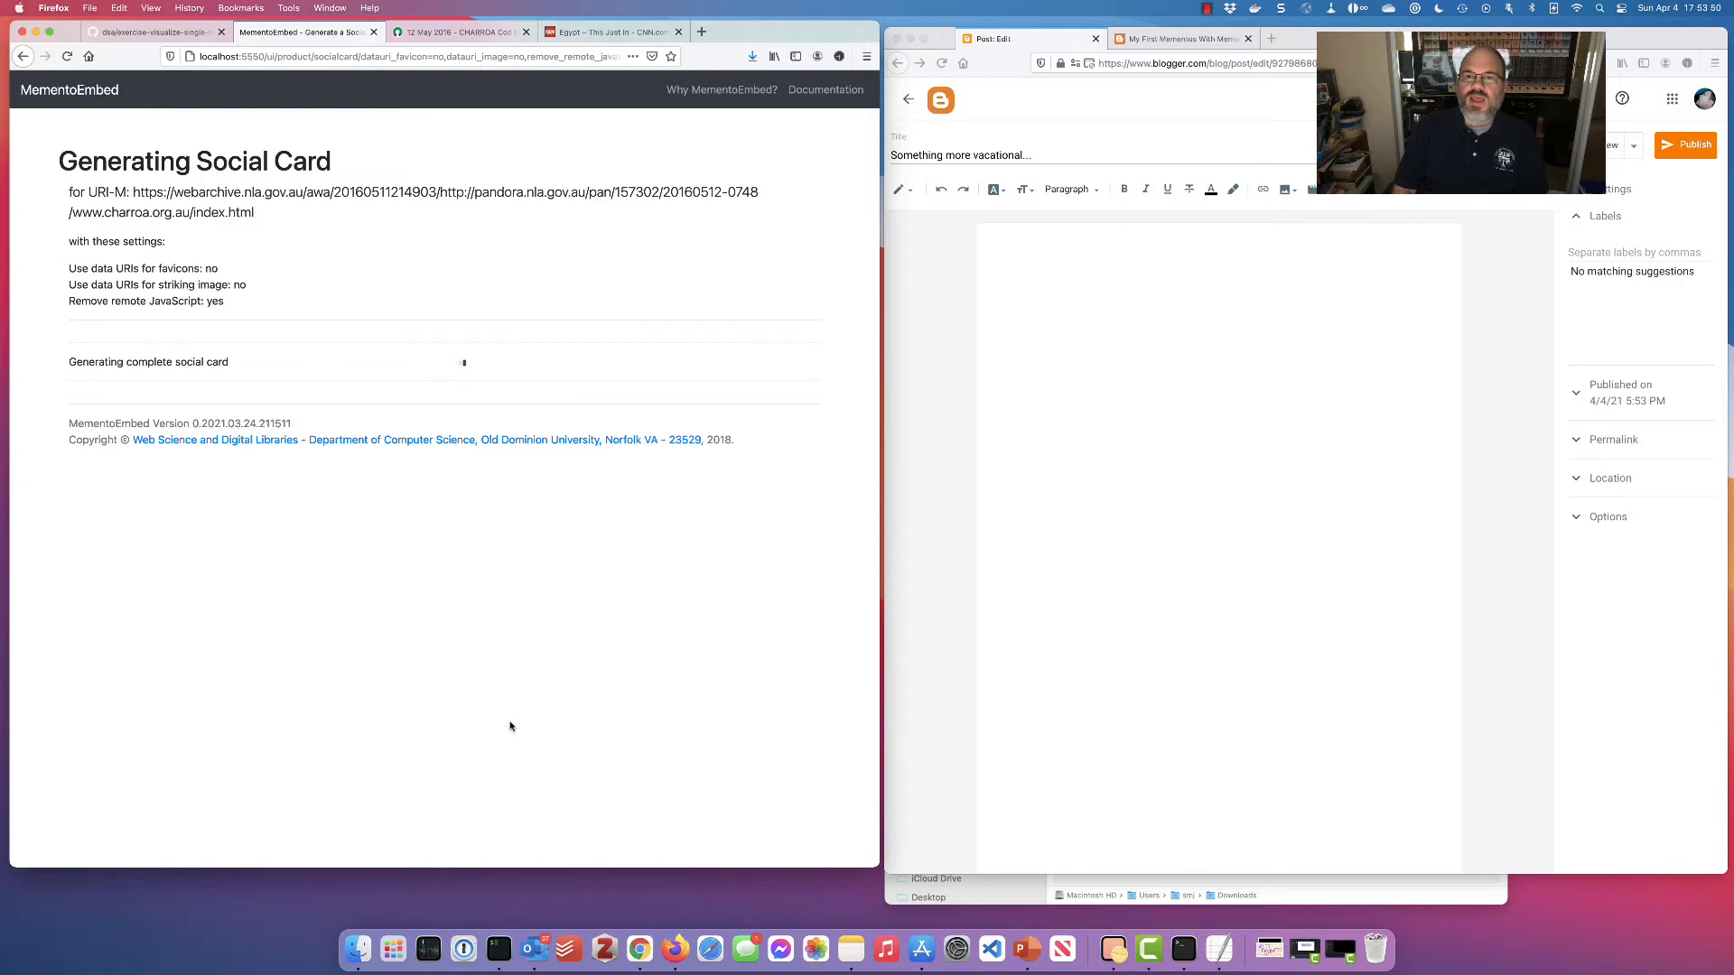
# Type the line 'This is our social card:' into the new post's body
pyautogui.click(1201, 312)
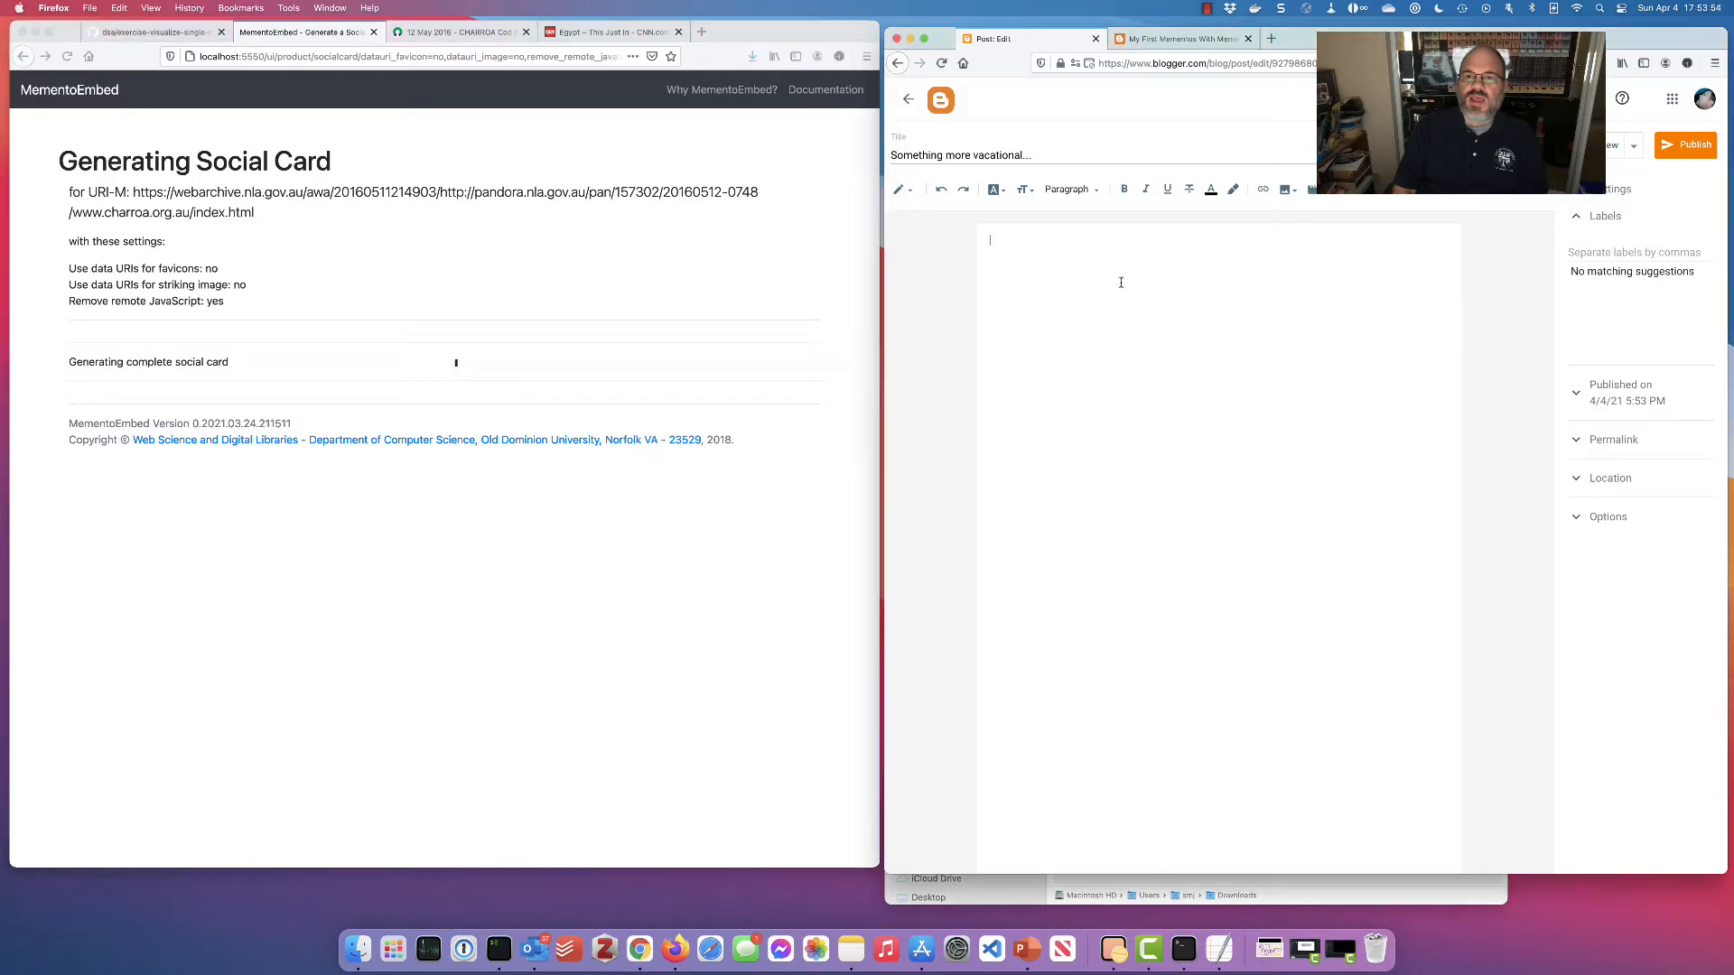
pyautogui.write('This is our social card:')
pyautogui.press('Return')
pyautogui.press('Return')
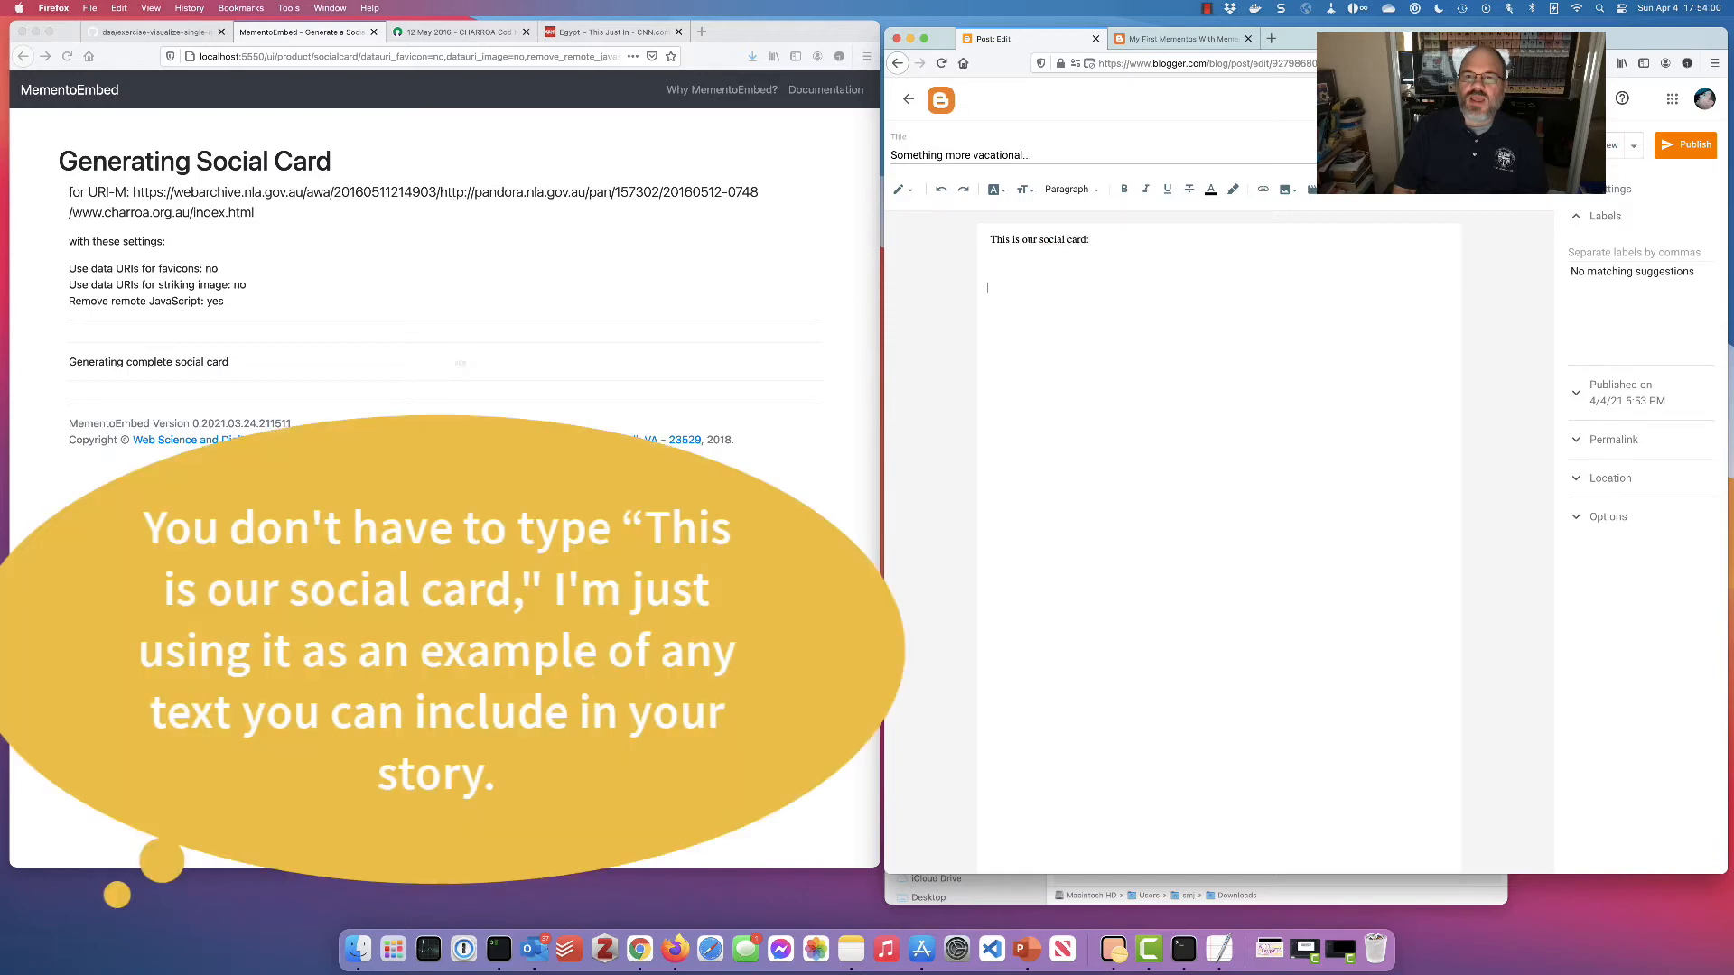
# Switch the post to HTML view, paste the MementoEmbed social card code, and preview the result
pyautogui.click(903, 189)
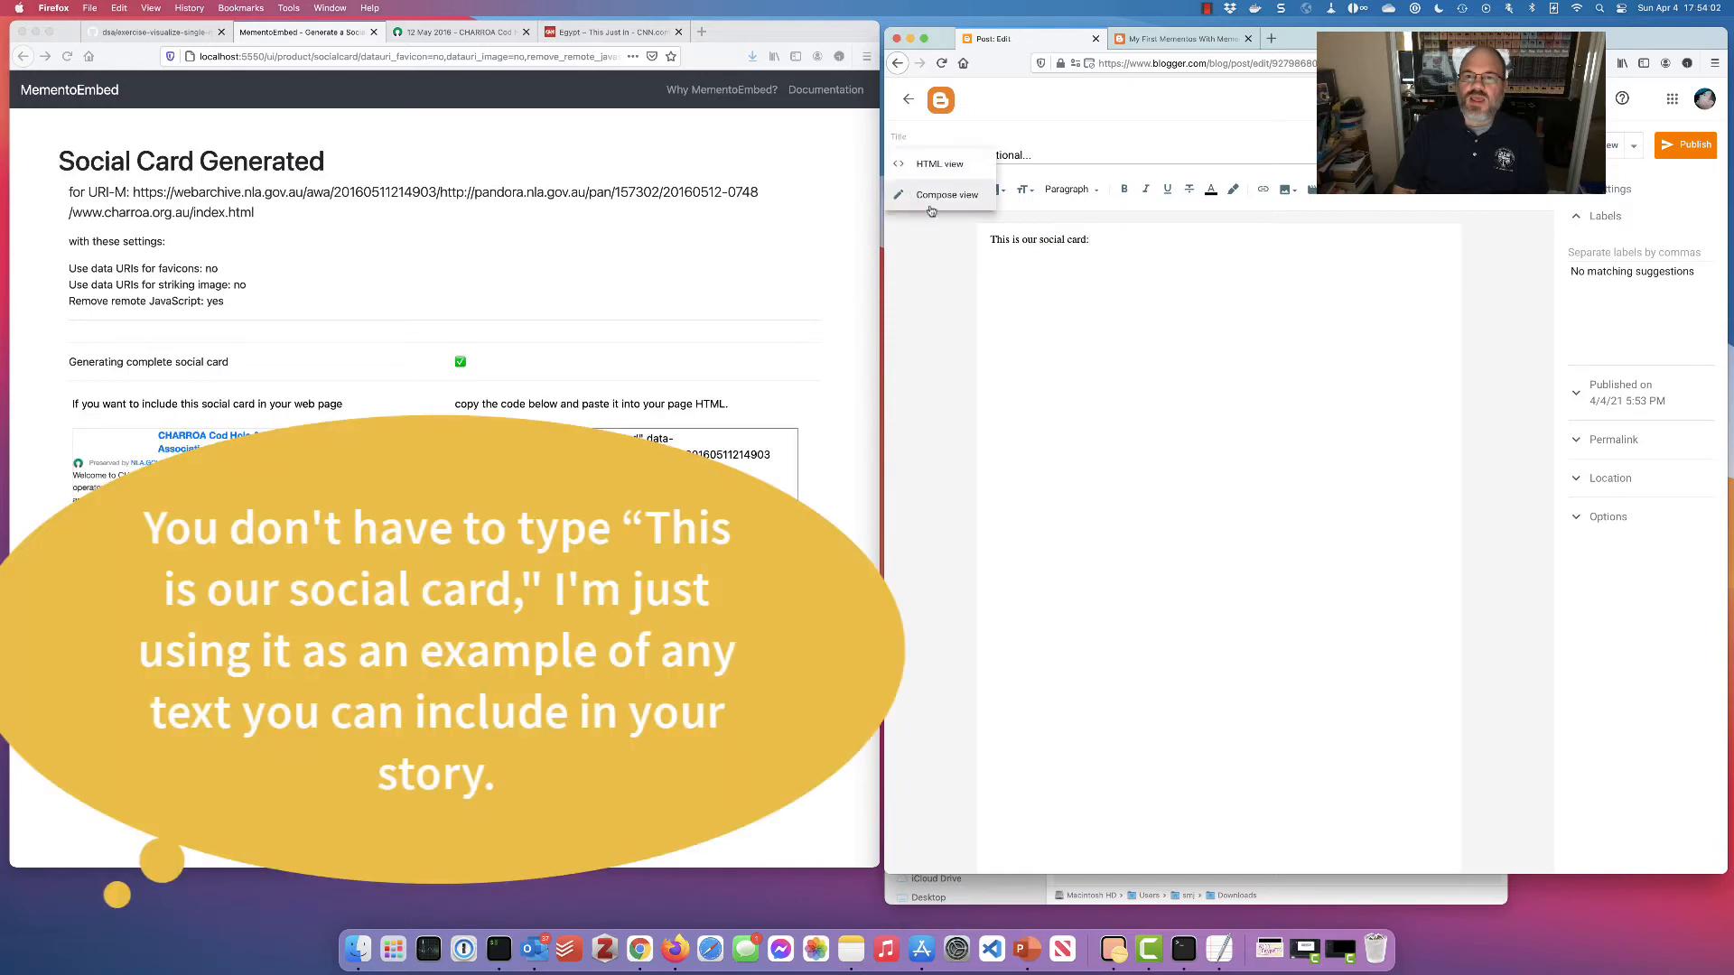
pyautogui.click(949, 173)
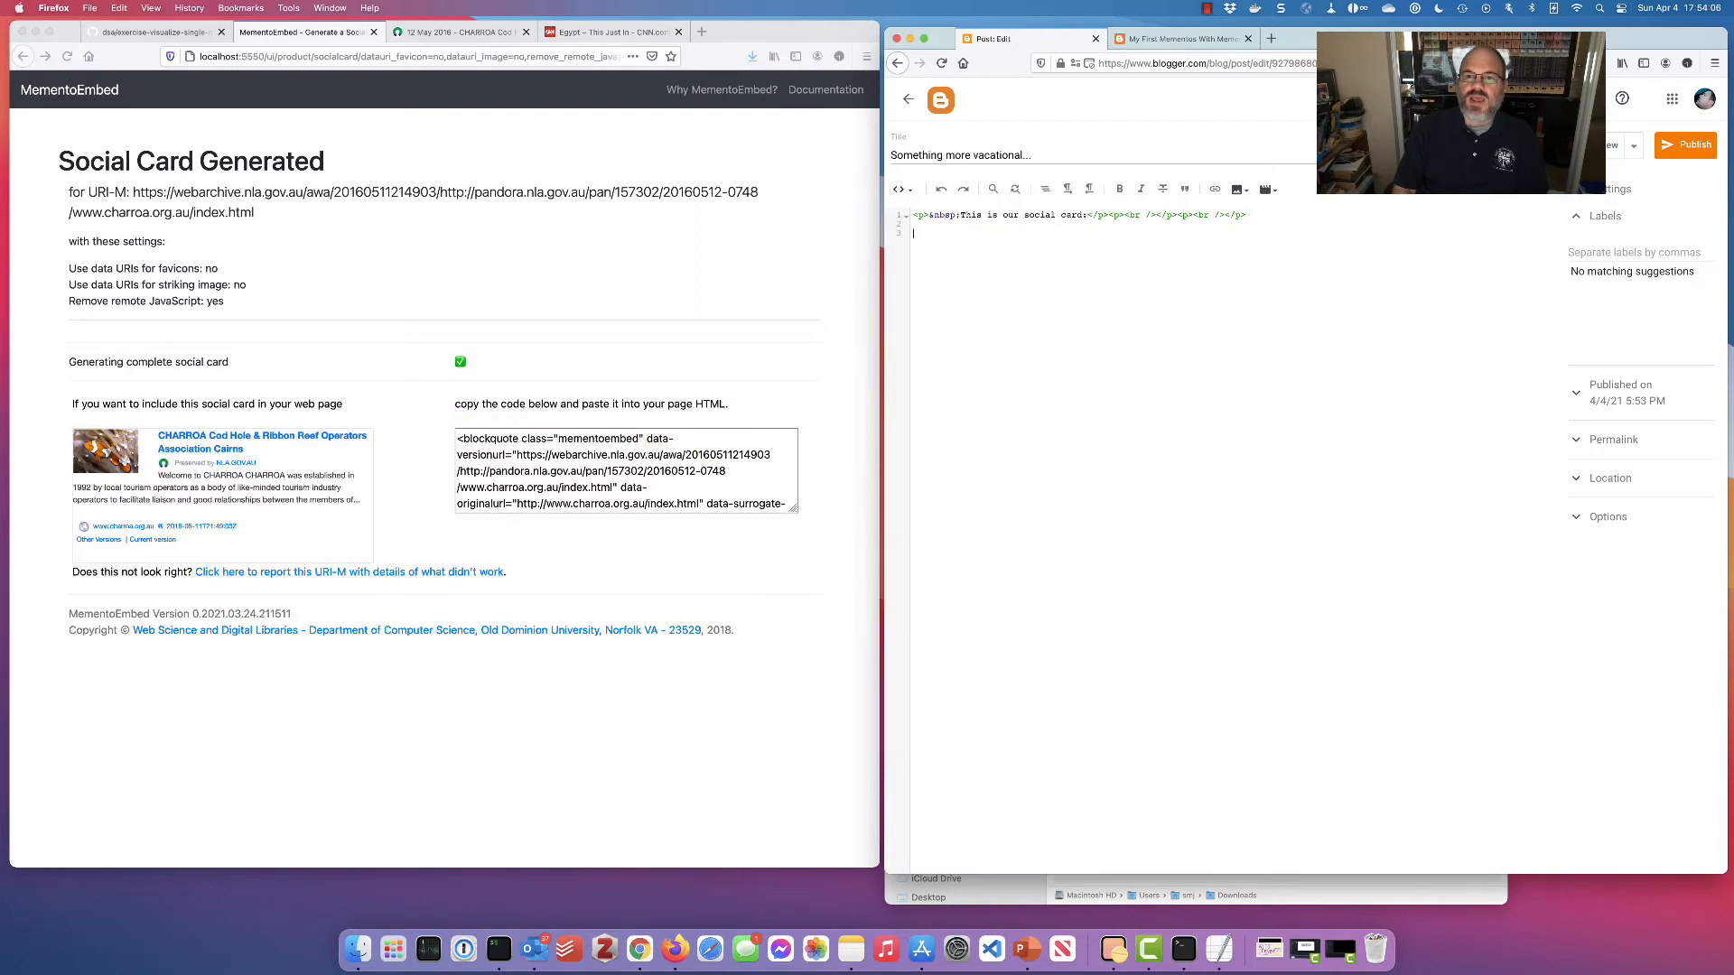
pyautogui.click(615, 466)
pyautogui.press('super+a')
pyautogui.press('super+c')
pyautogui.click(1376, 273)
pyautogui.press('super+v')
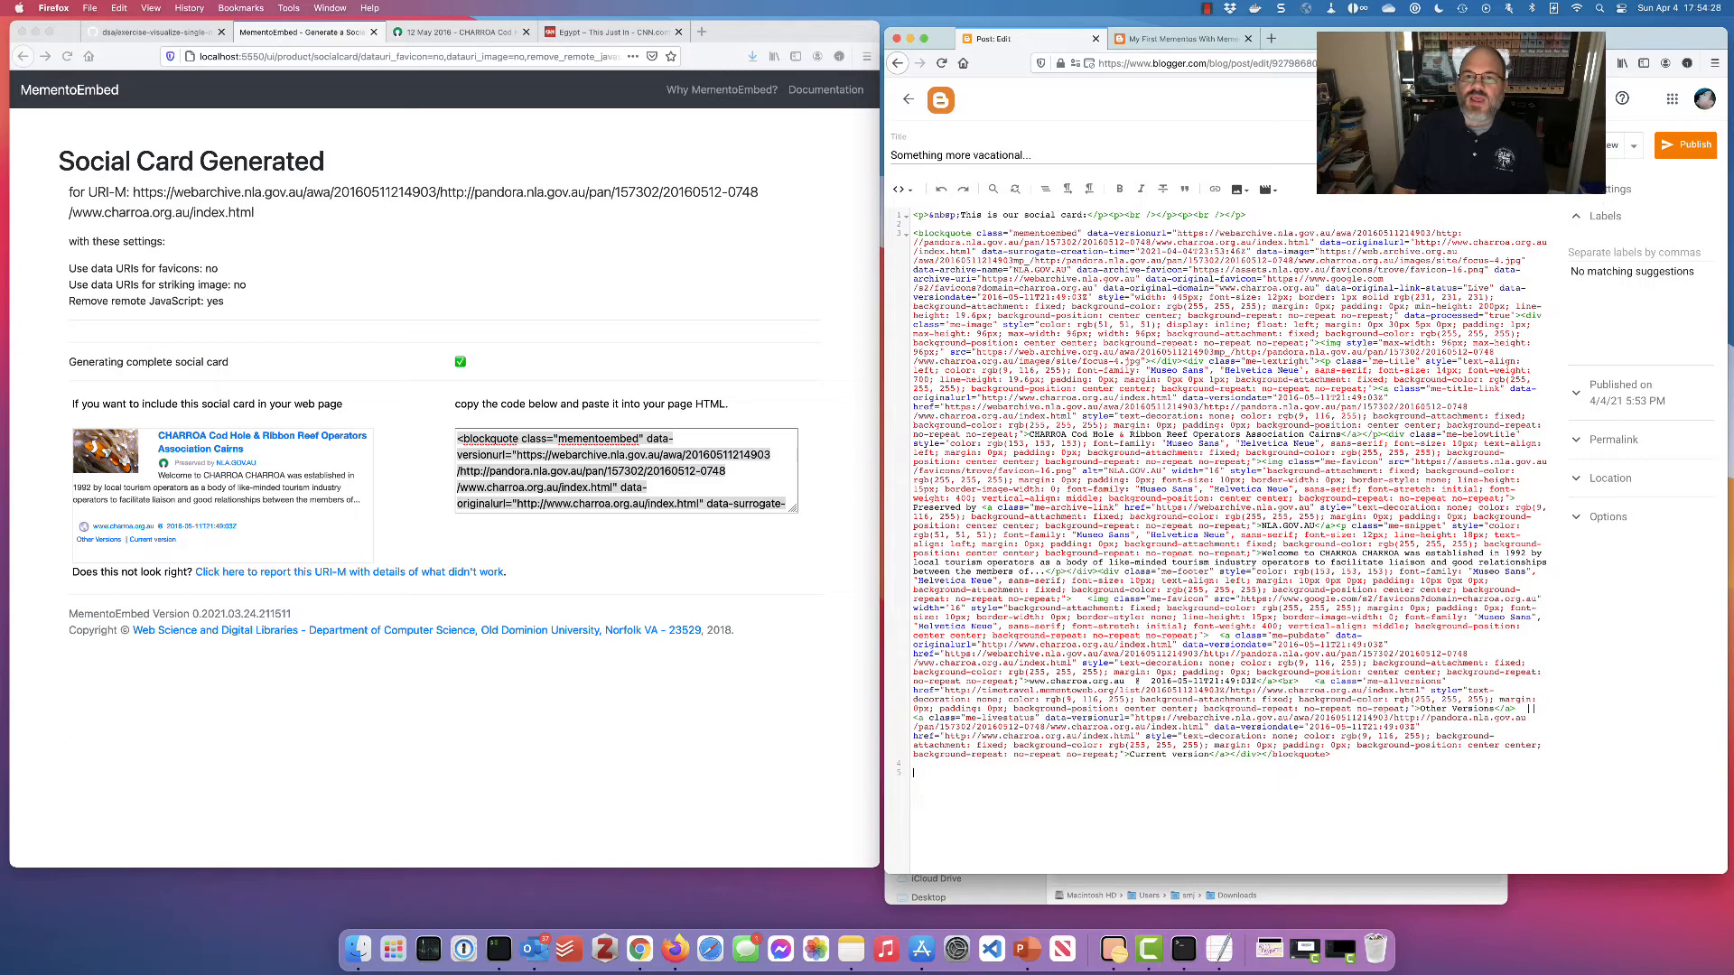
pyautogui.click(1610, 149)
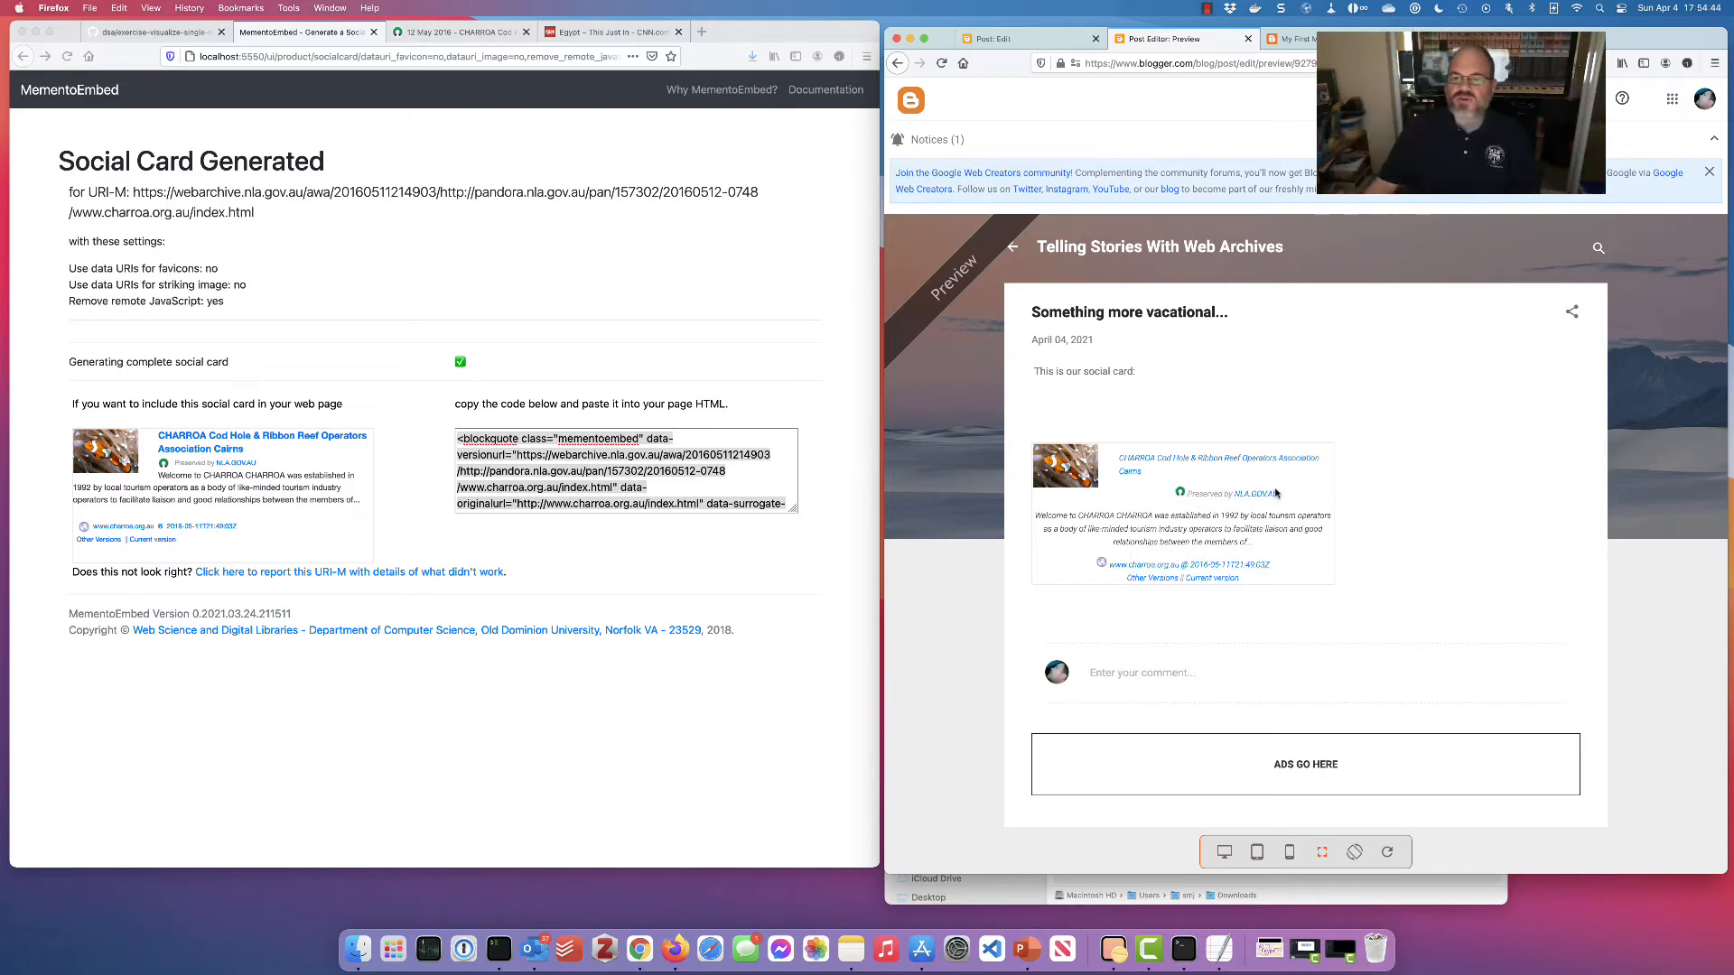
pyautogui.hotkey('ctrl', 'shift', 'Tab')
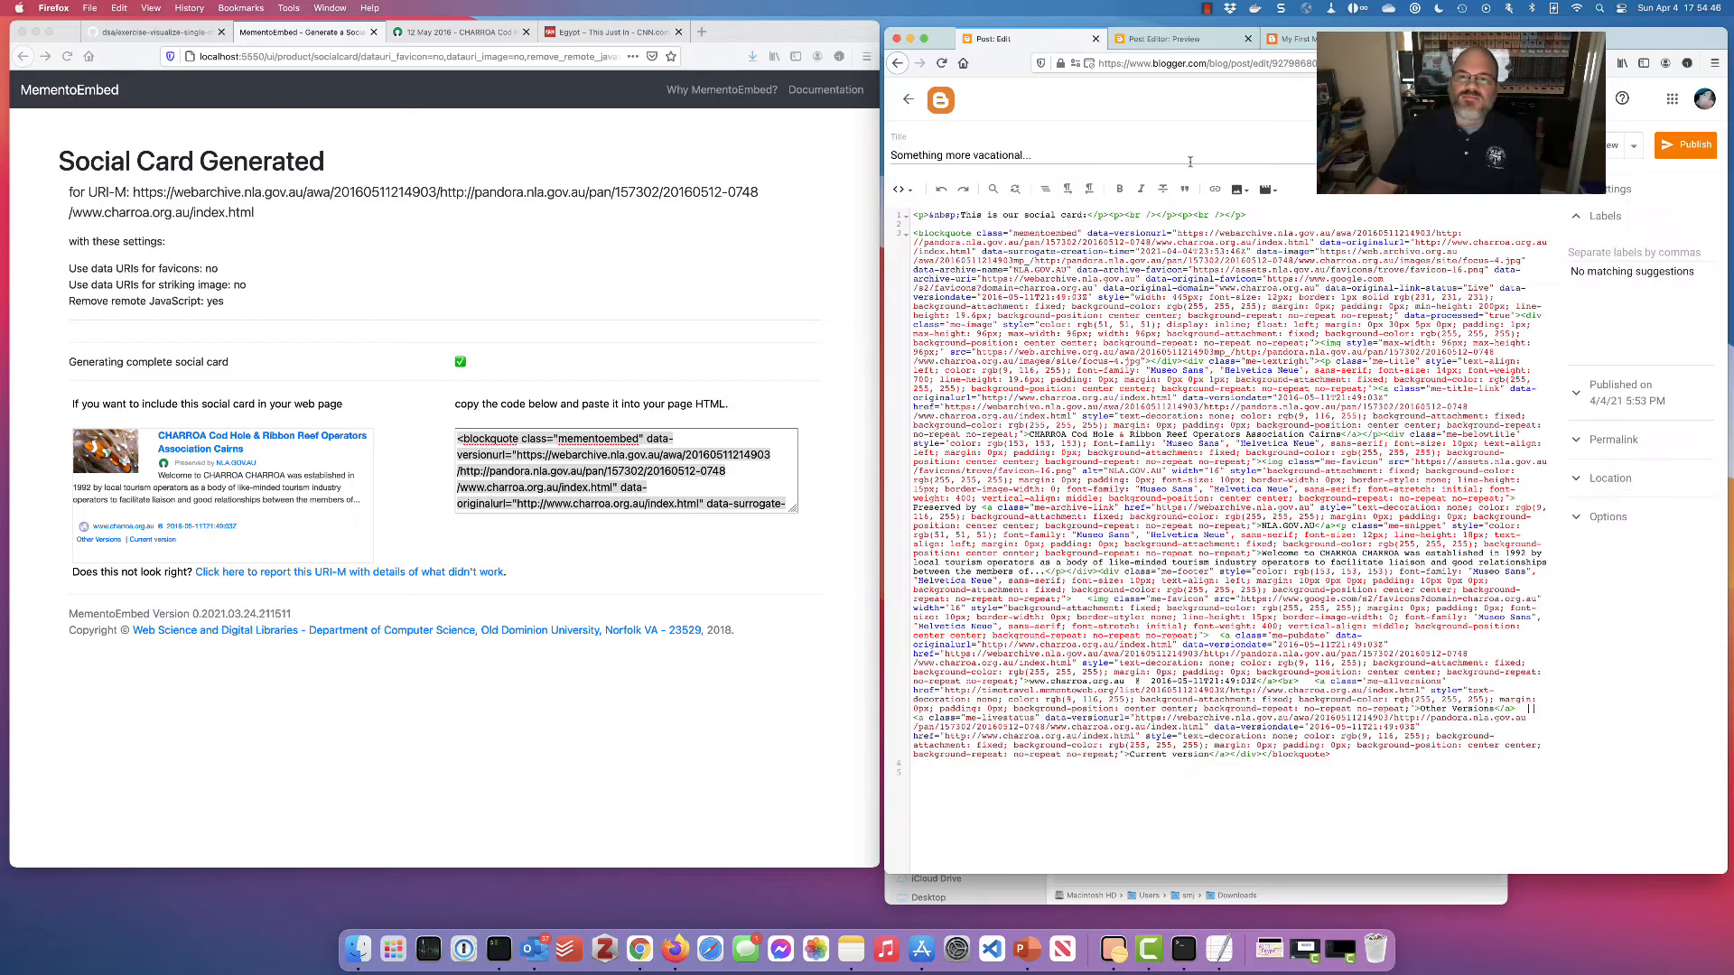
# Add an 'Our thumbnail:' line below the social card code, then go back to MementoEmbed's embed form
pyautogui.click(1027, 800)
pyautogui.write('Th')
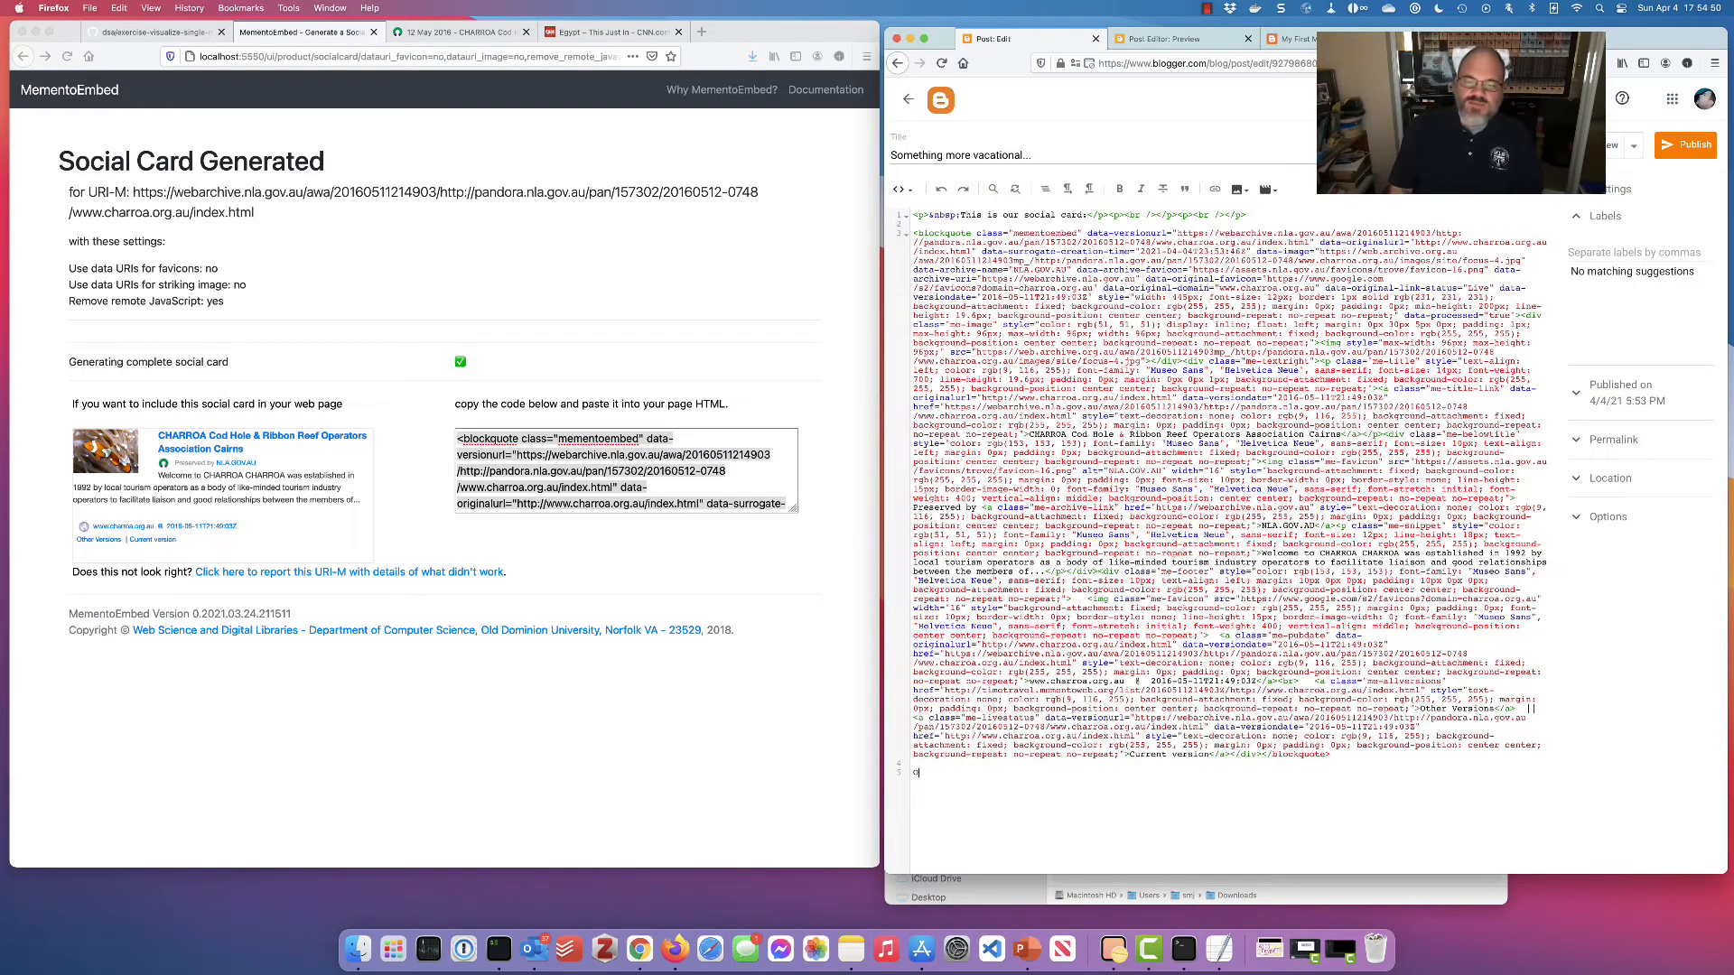
pyautogui.write('thumbnail')
pyautogui.press('BackSpace')
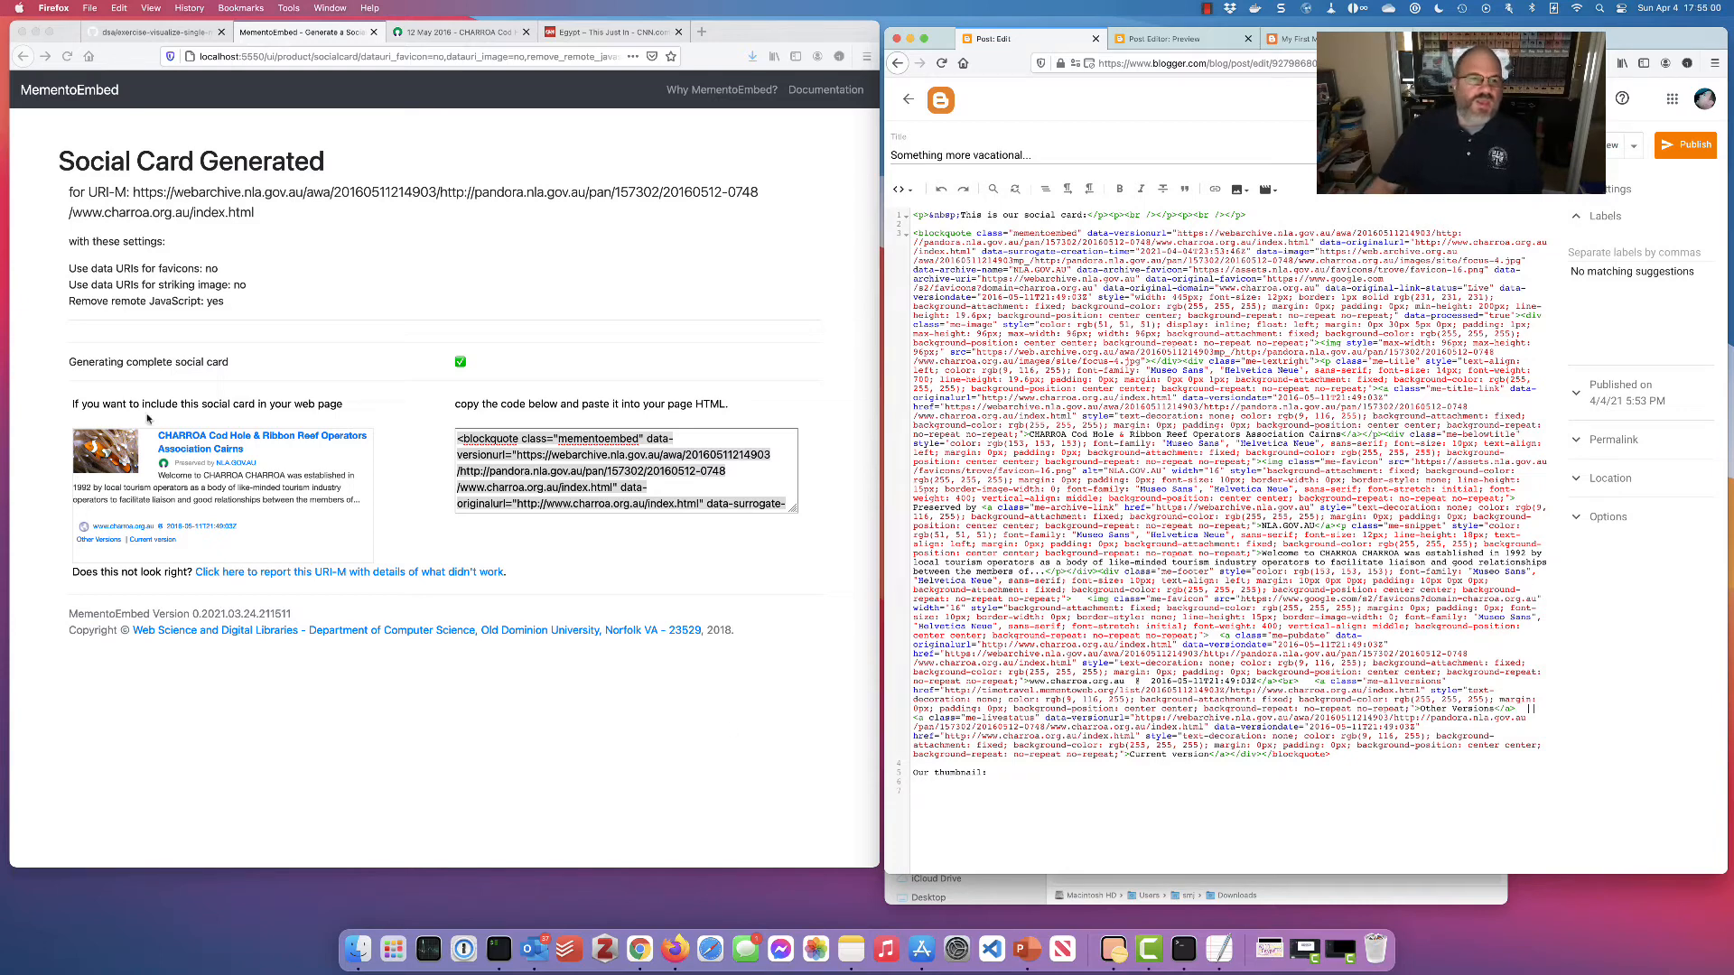
pyautogui.click(24, 56)
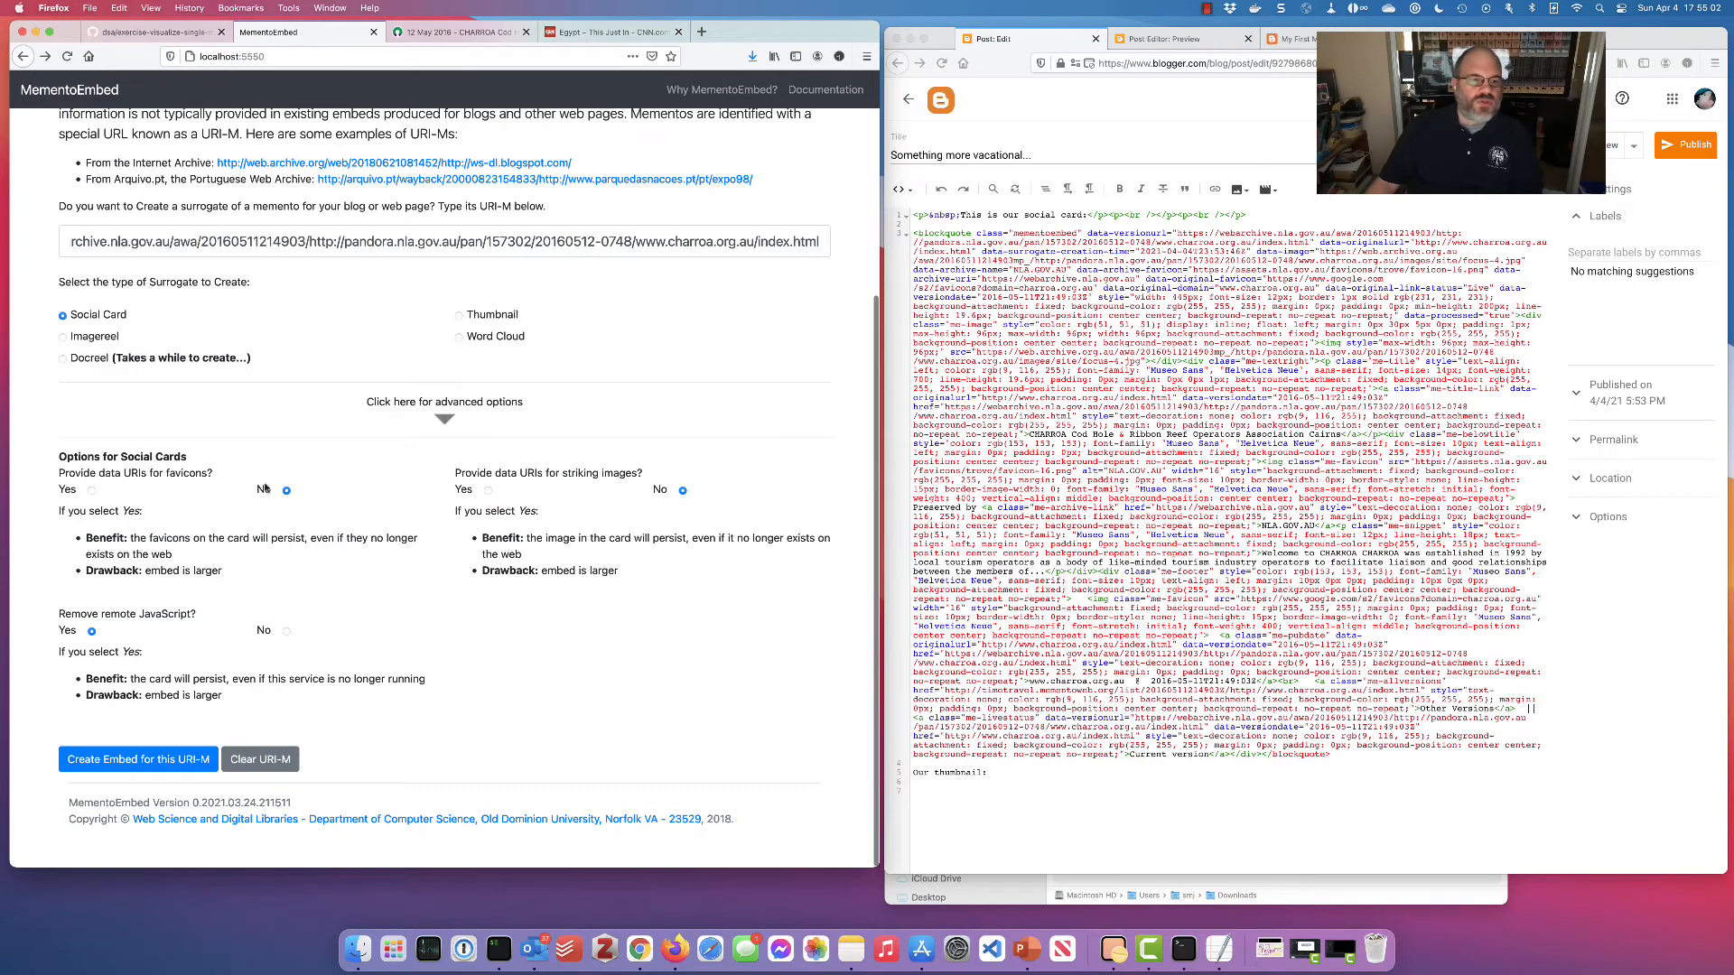
# Generate a Thumbnail surrogate of the CHARROA memento, glancing at the archived page while it renders
pyautogui.click(459, 315)
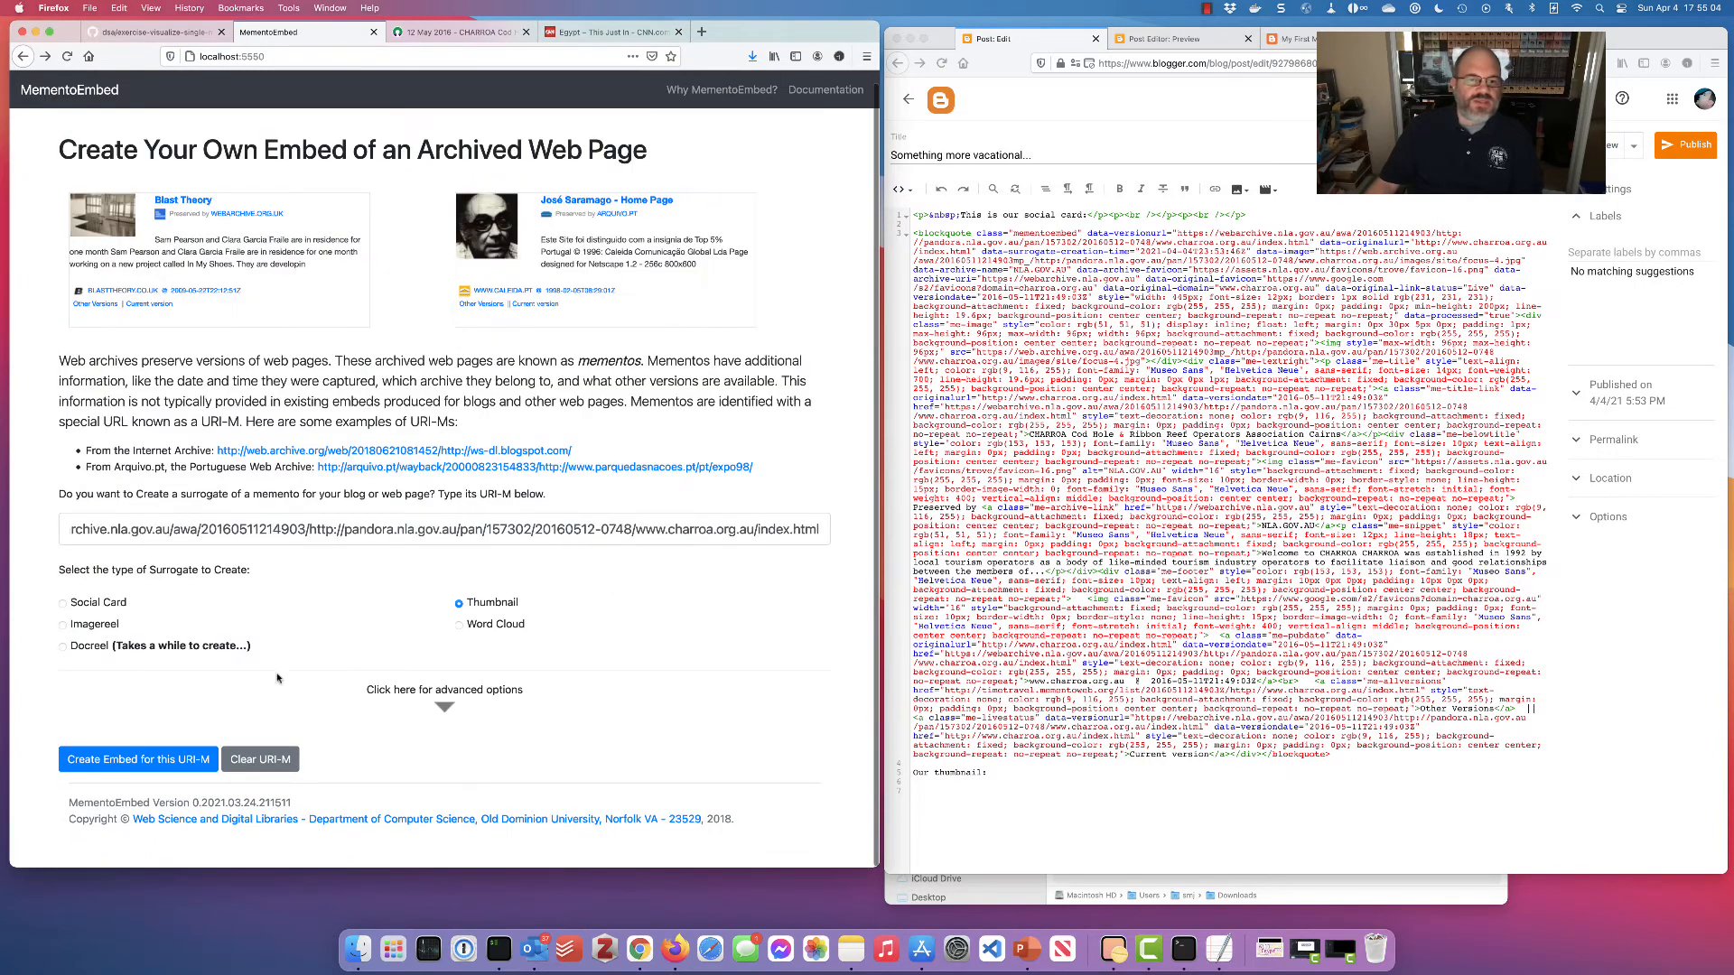
pyautogui.click(163, 757)
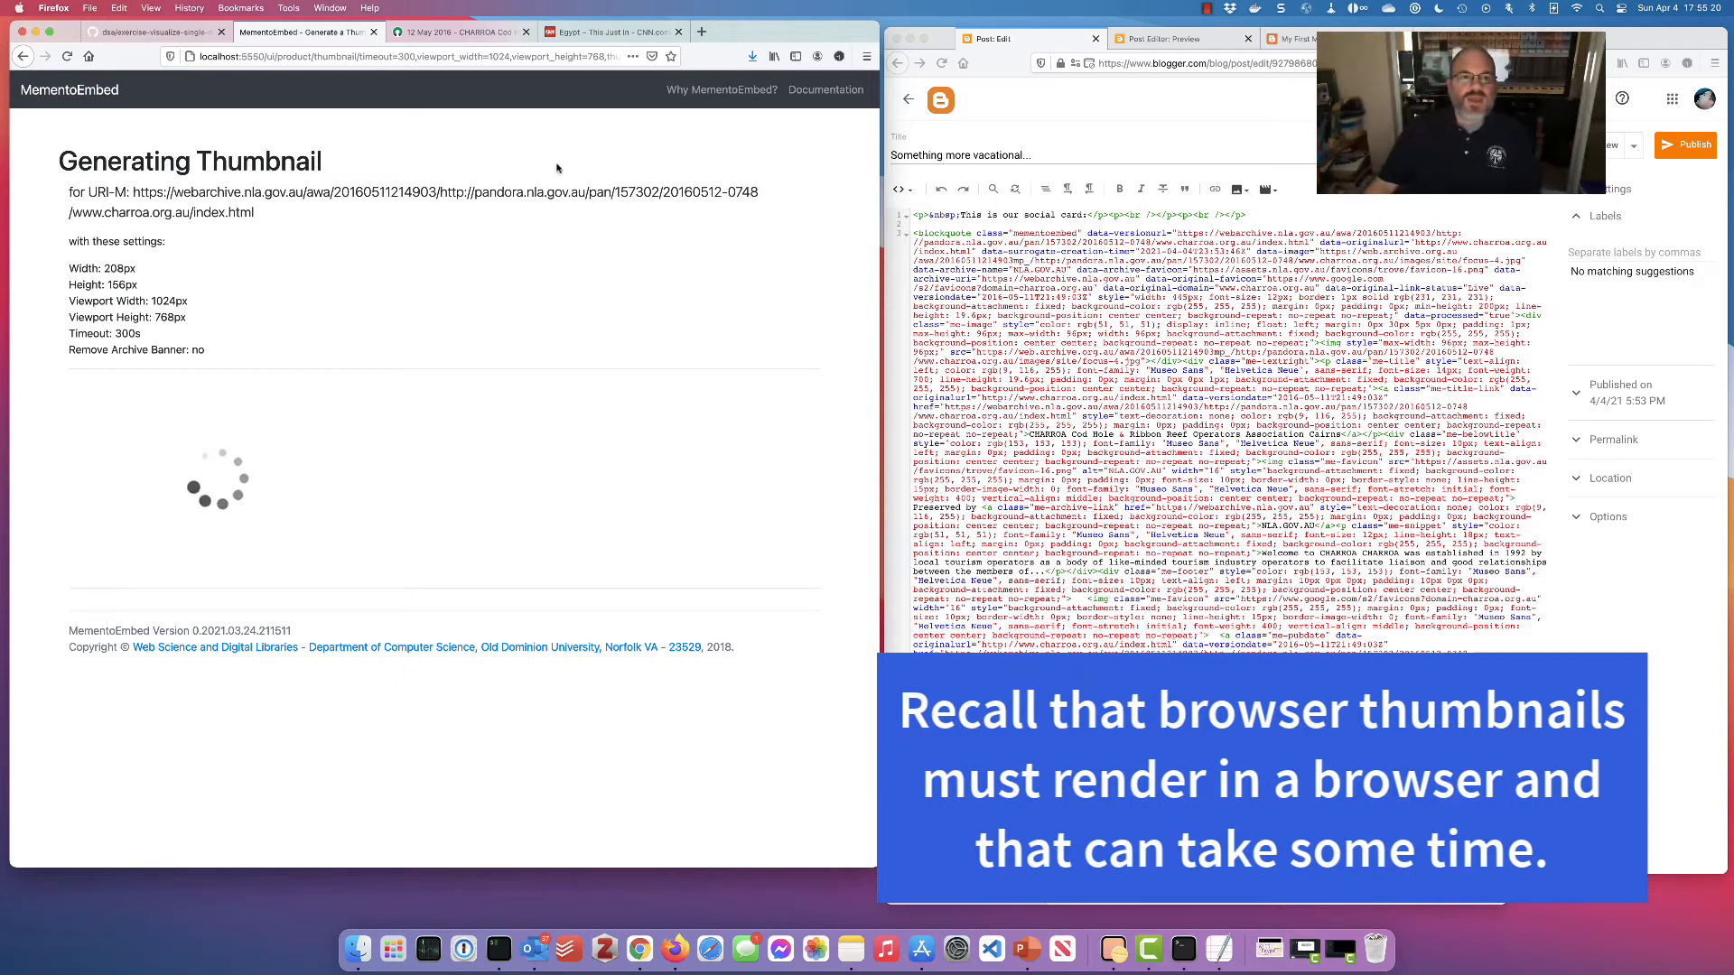
pyautogui.click(456, 32)
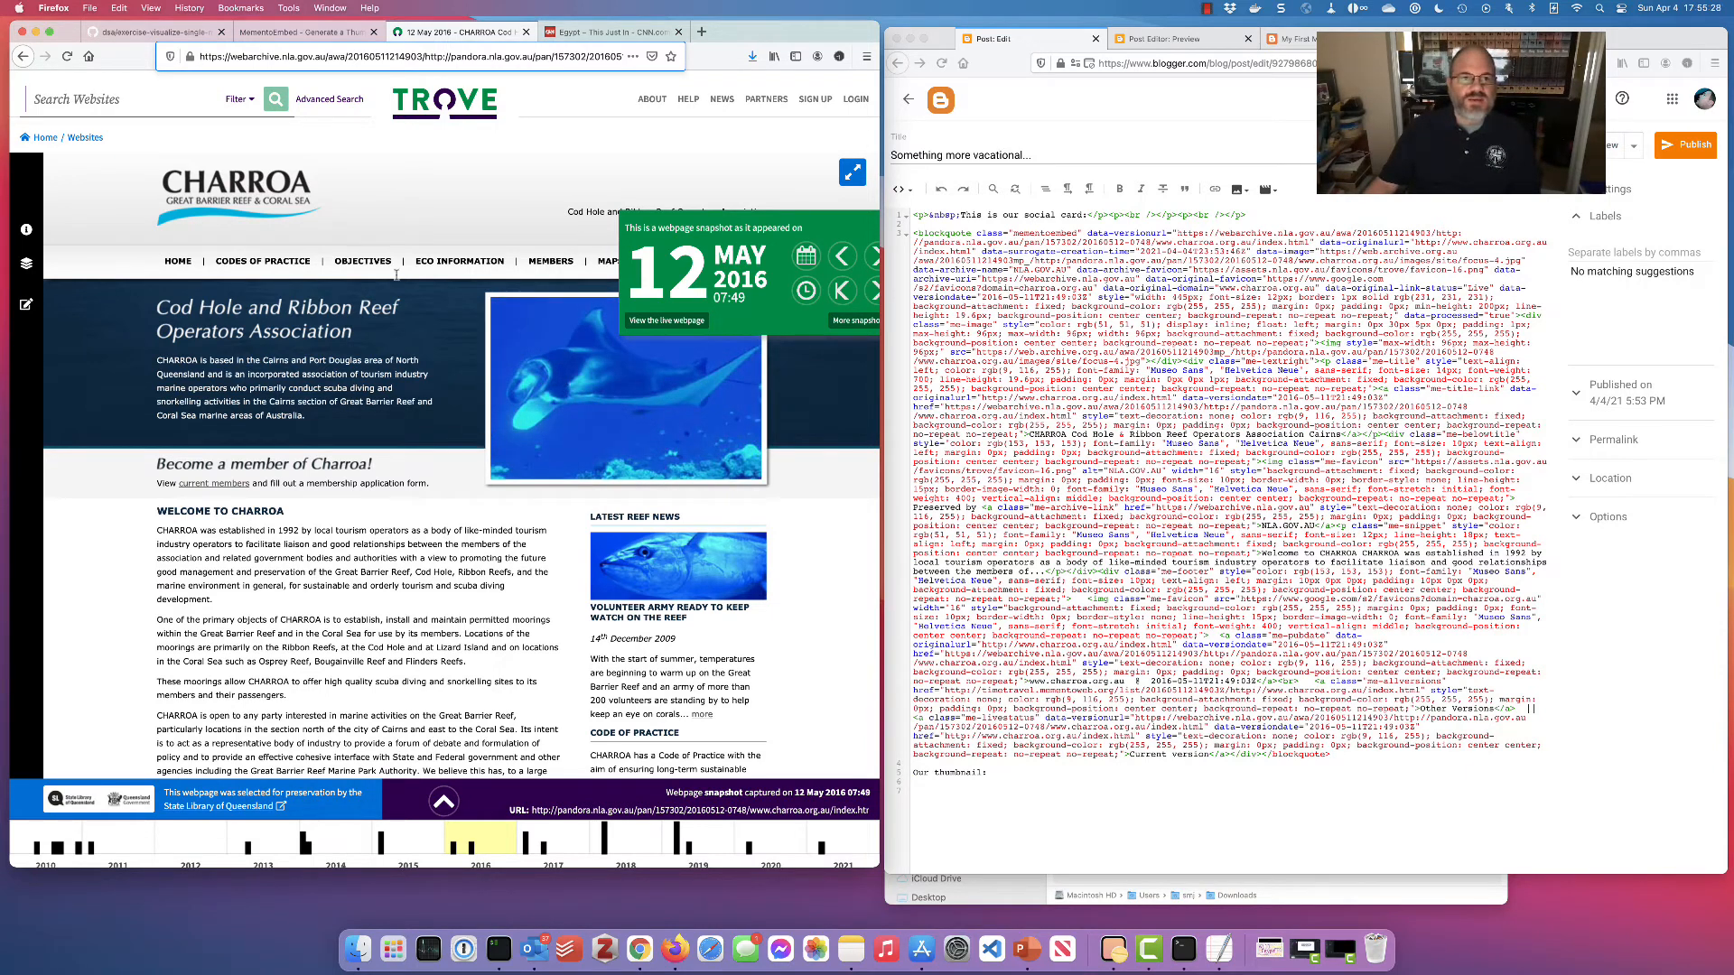
pyautogui.click(326, 34)
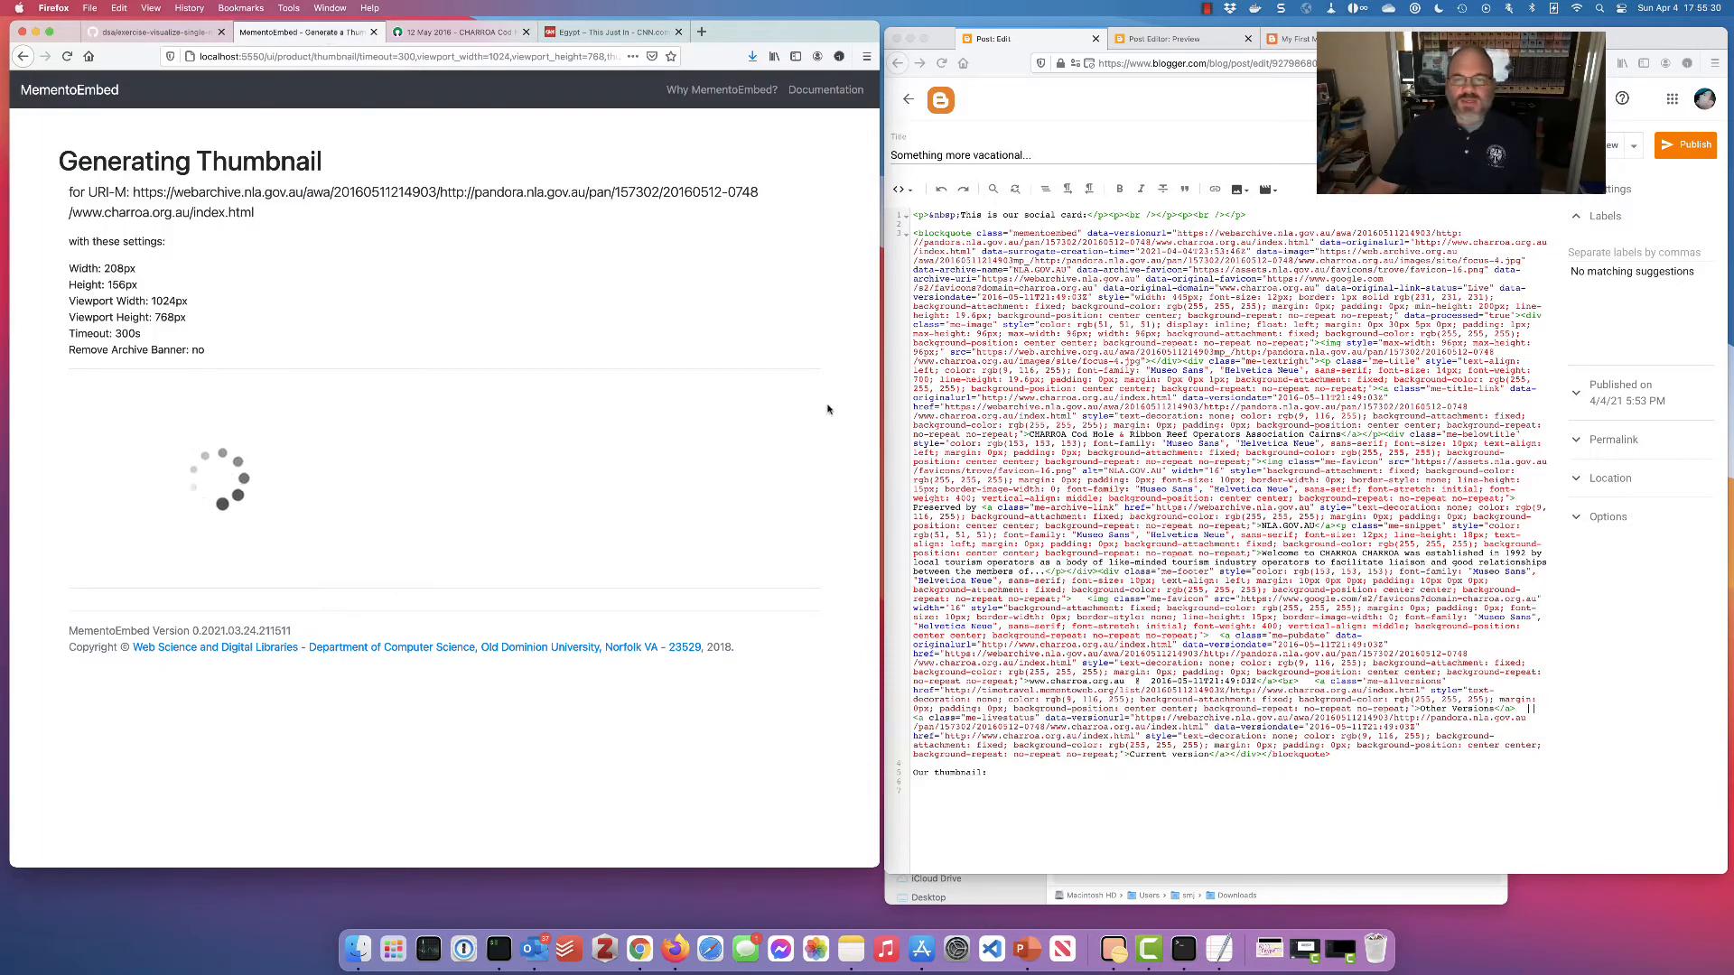
# Cut the 'Our thumbnail:' line from the post source and toggle to Compose and back to HTML
pyautogui.click(931, 791)
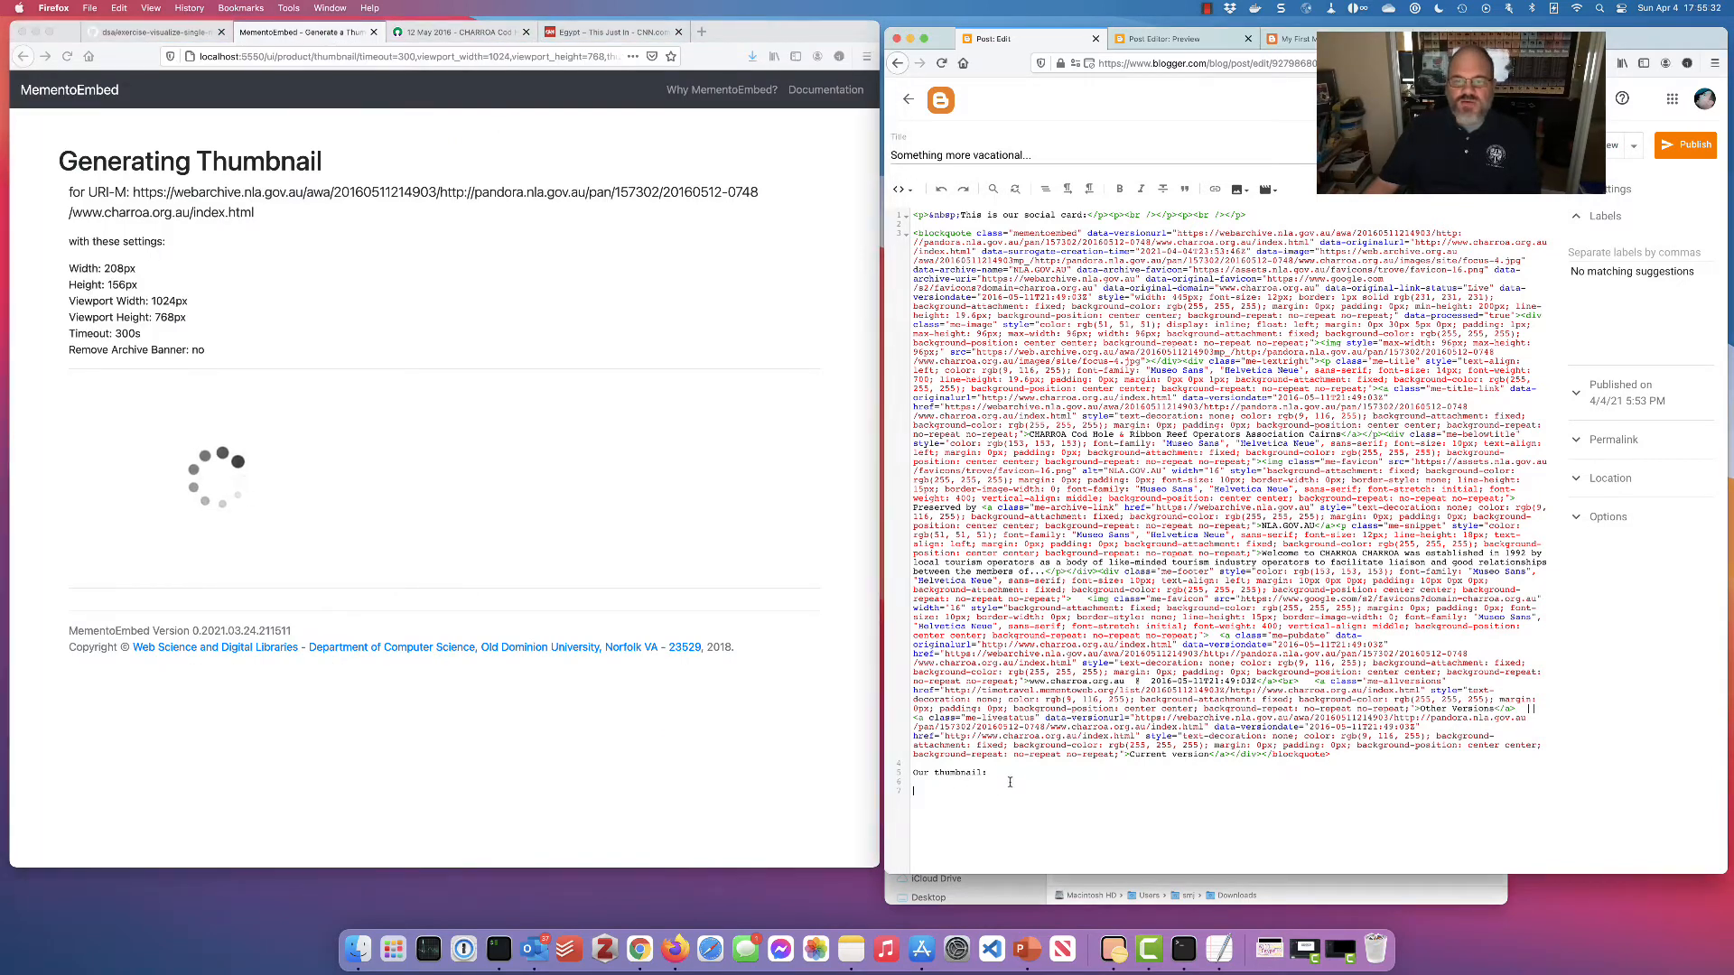
pyautogui.press('shift+super+Left')
pyautogui.press('super+x')
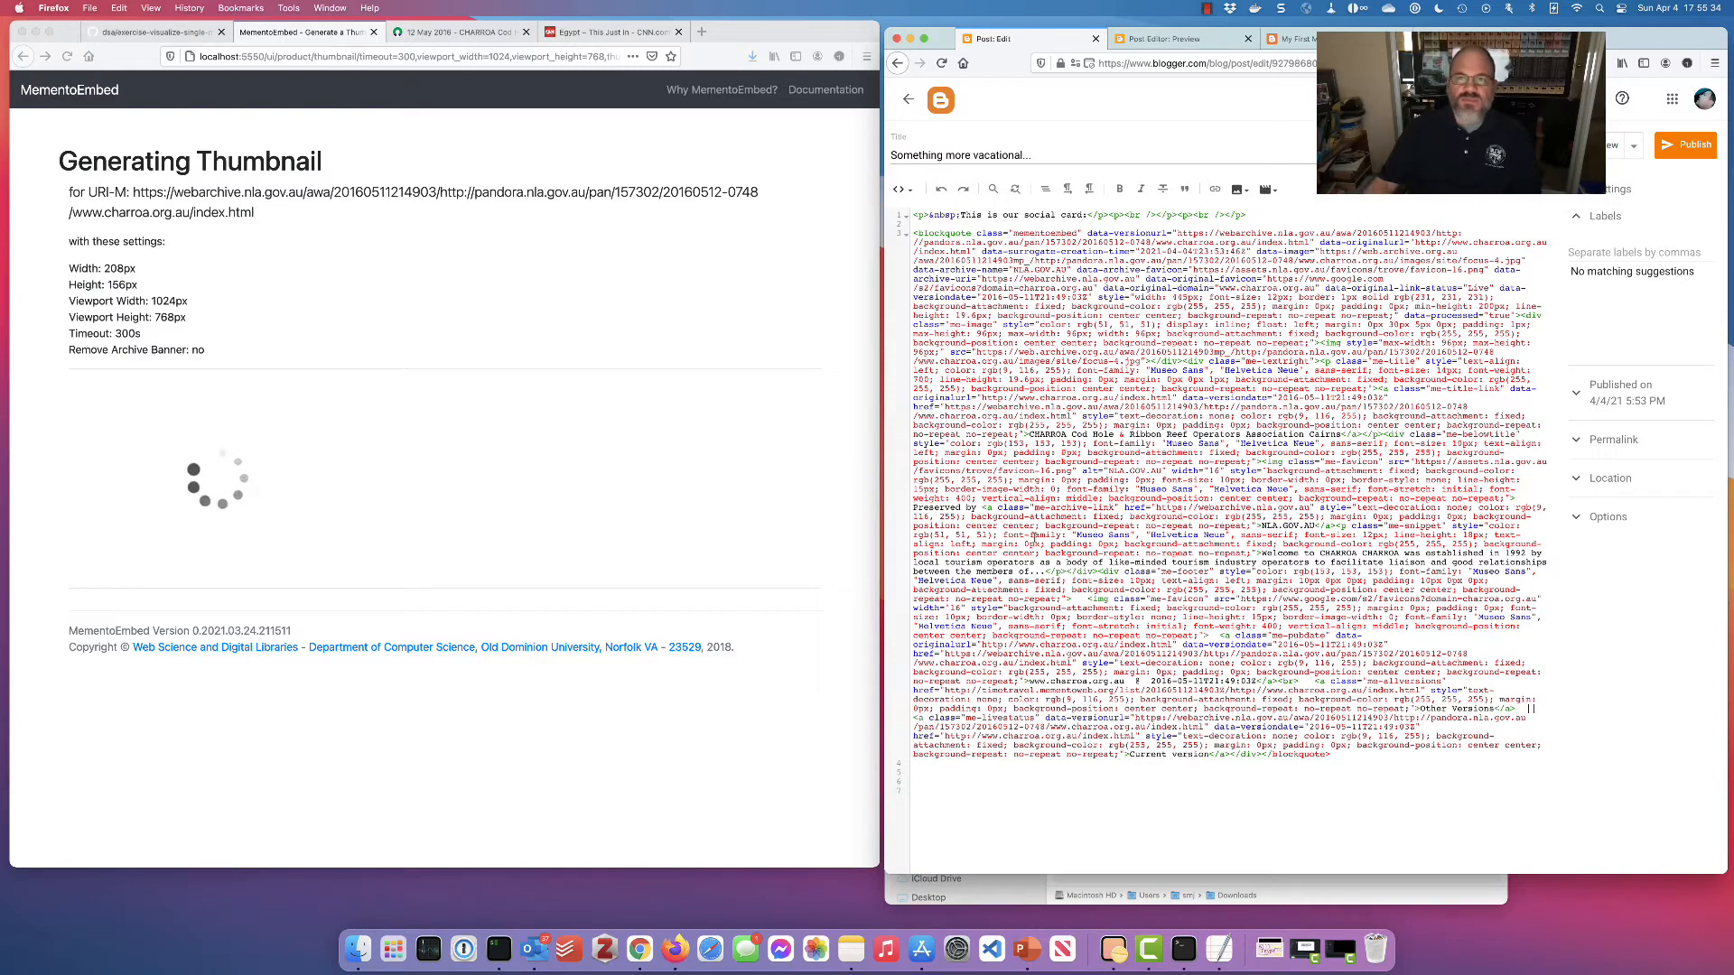
pyautogui.click(901, 189)
pyautogui.click(935, 194)
pyautogui.click(1397, 515)
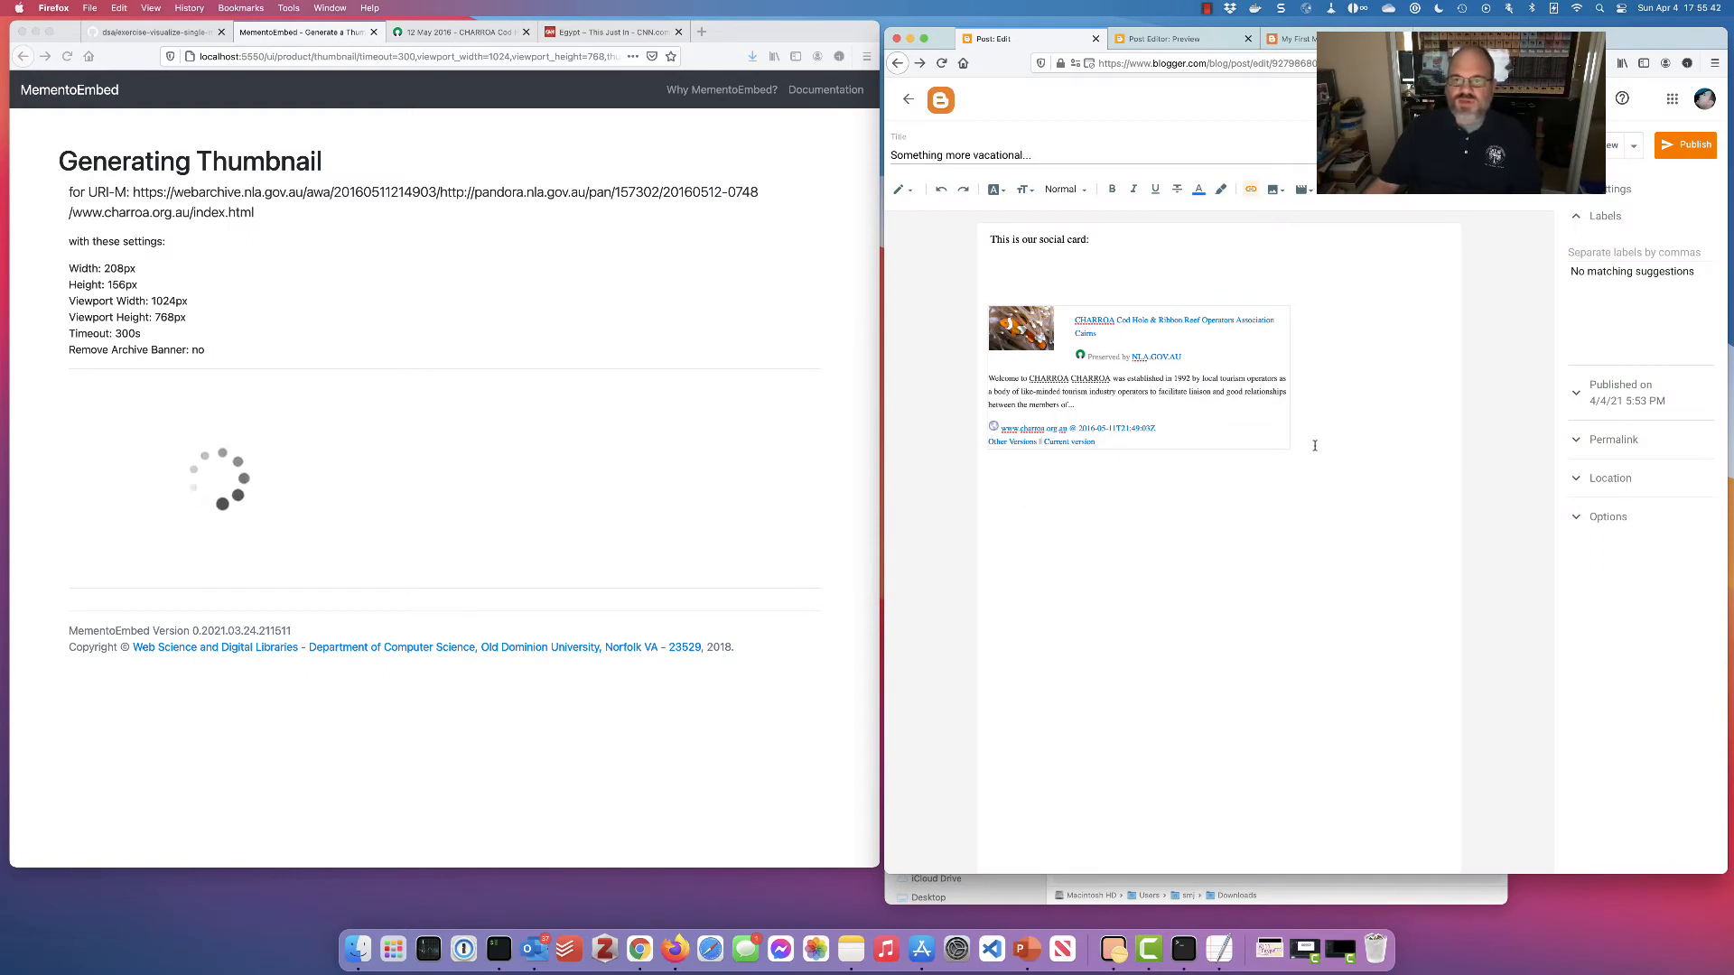
pyautogui.click(902, 189)
pyautogui.click(930, 160)
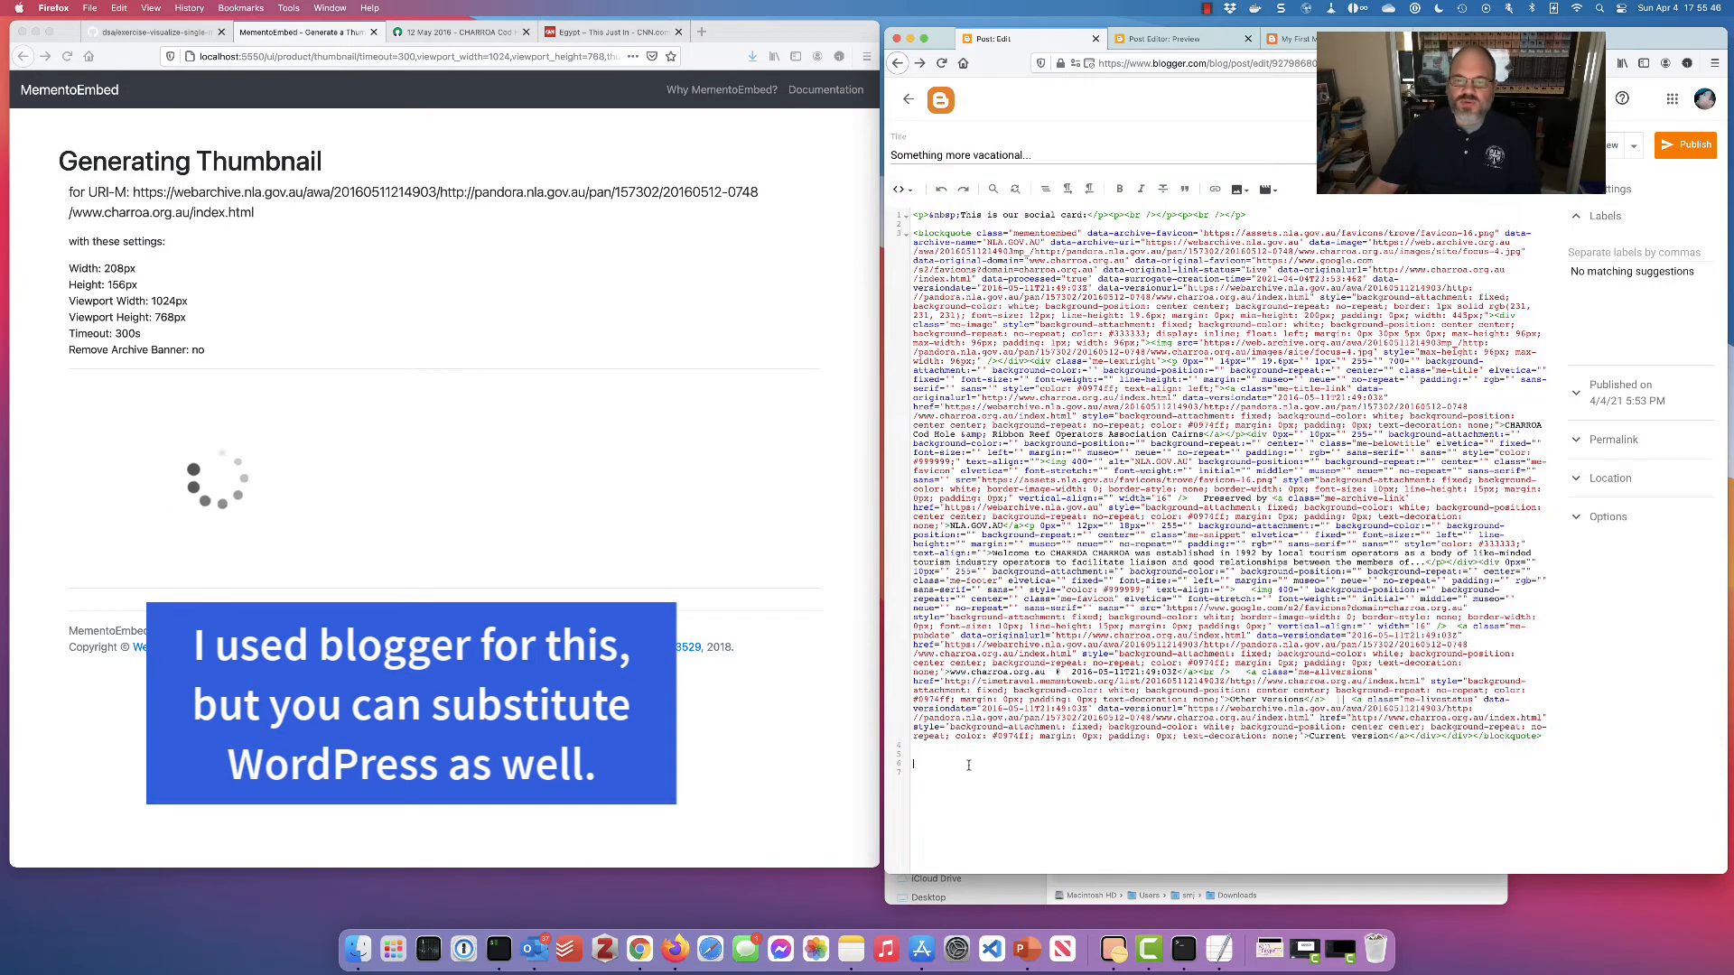
# Add a '<p>This is a thumbnail' paragraph and render it in Compose view
pyautogui.write('<')
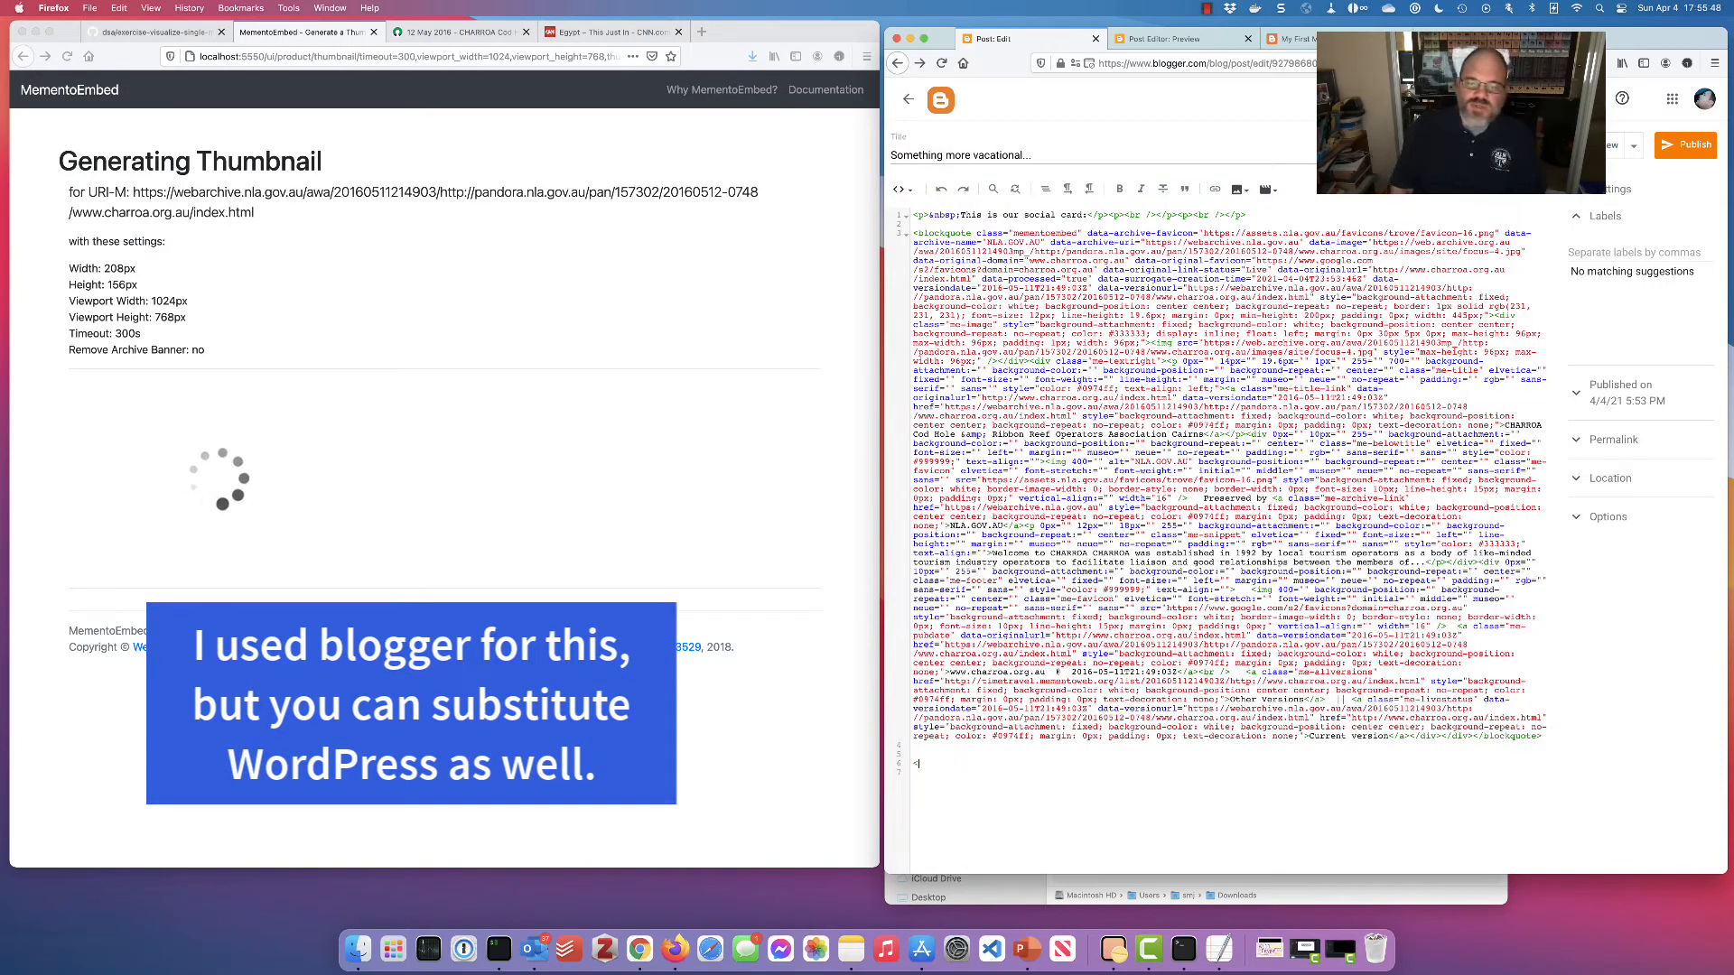
pyautogui.write('p>This is a thumbnail:</p>')
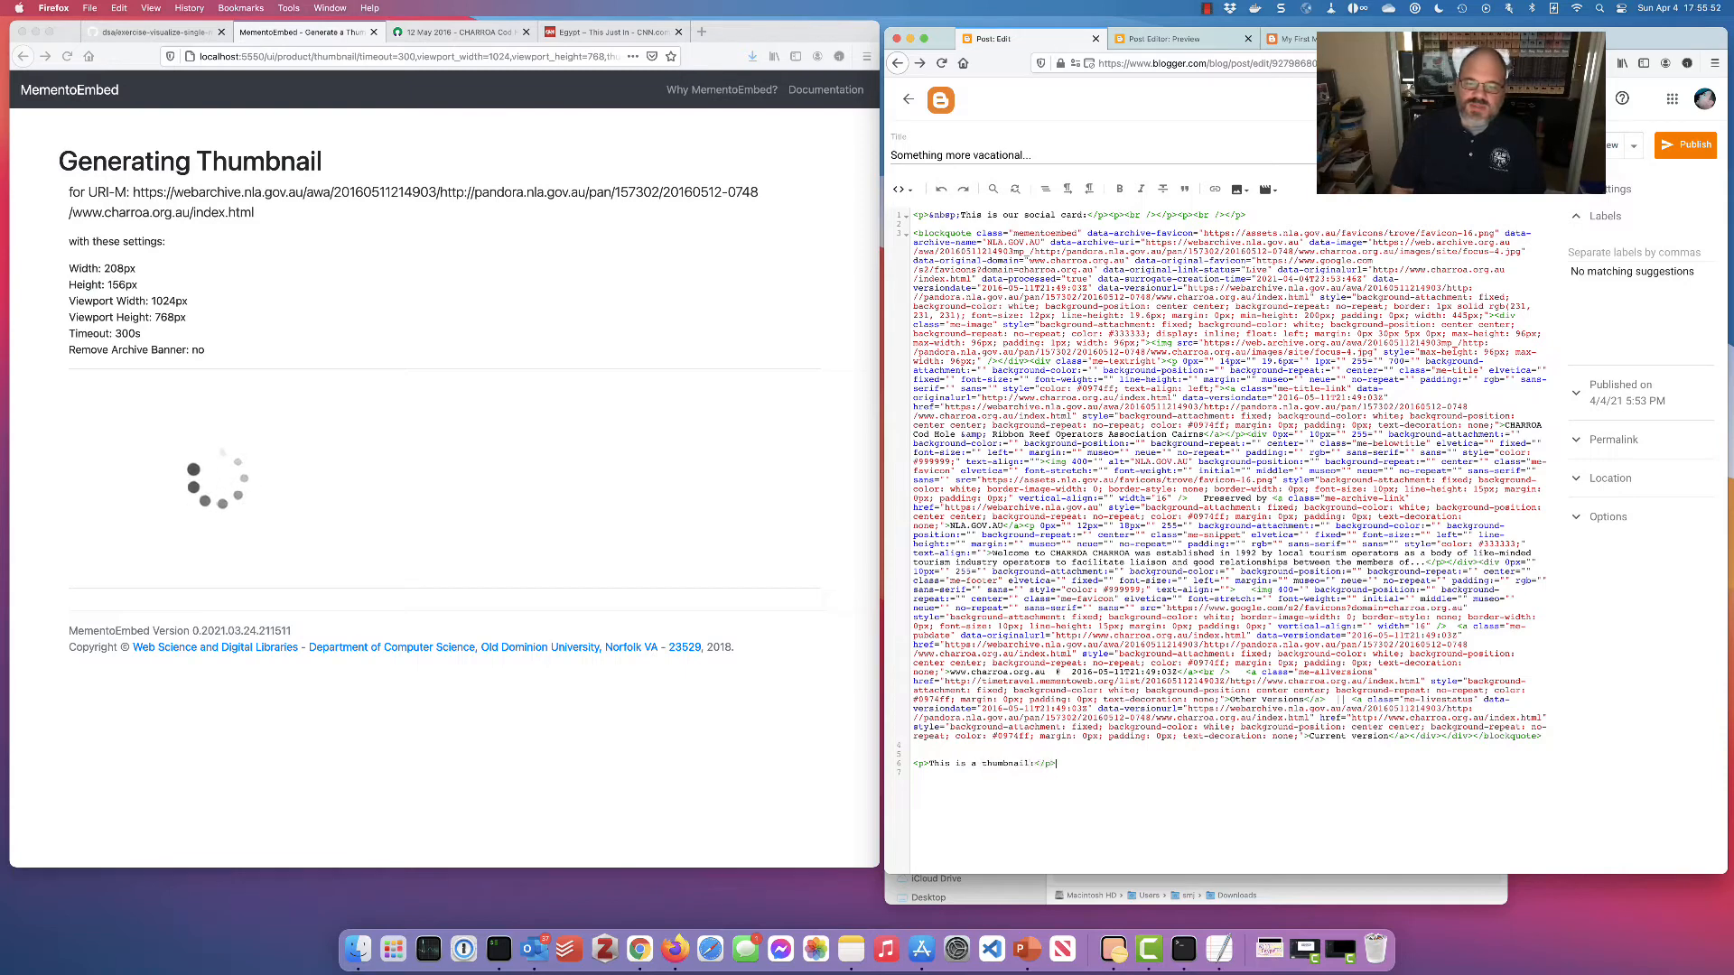
pyautogui.click(901, 189)
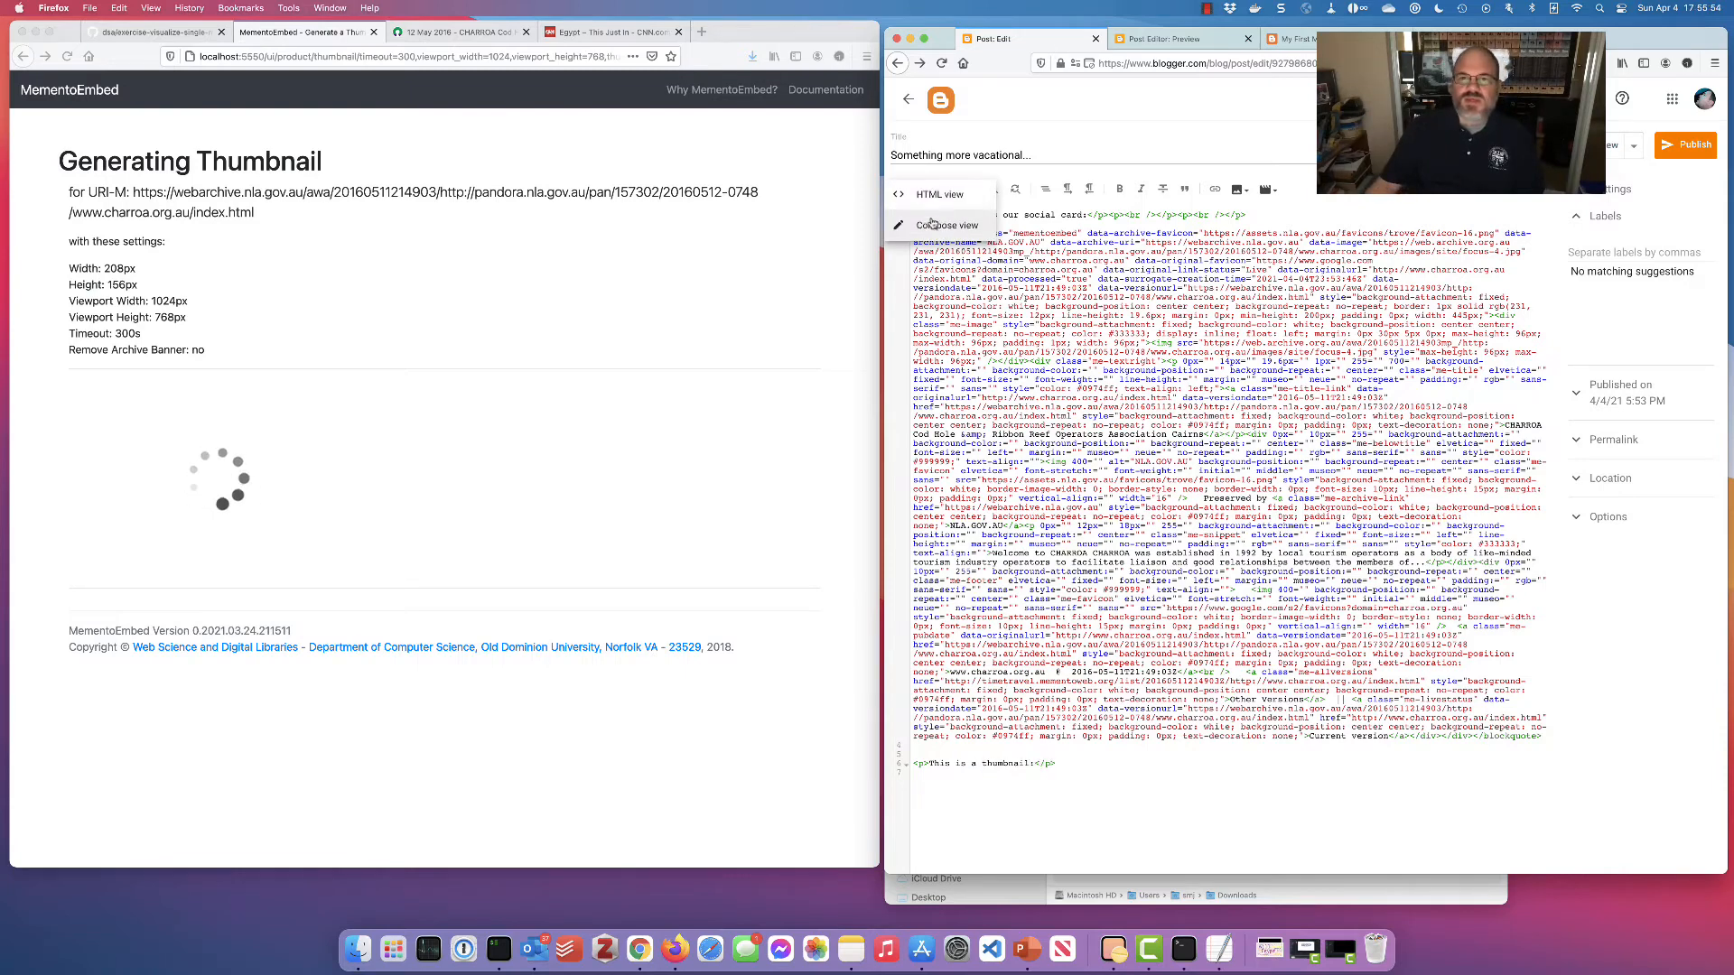
pyautogui.click(940, 220)
pyautogui.click(1395, 517)
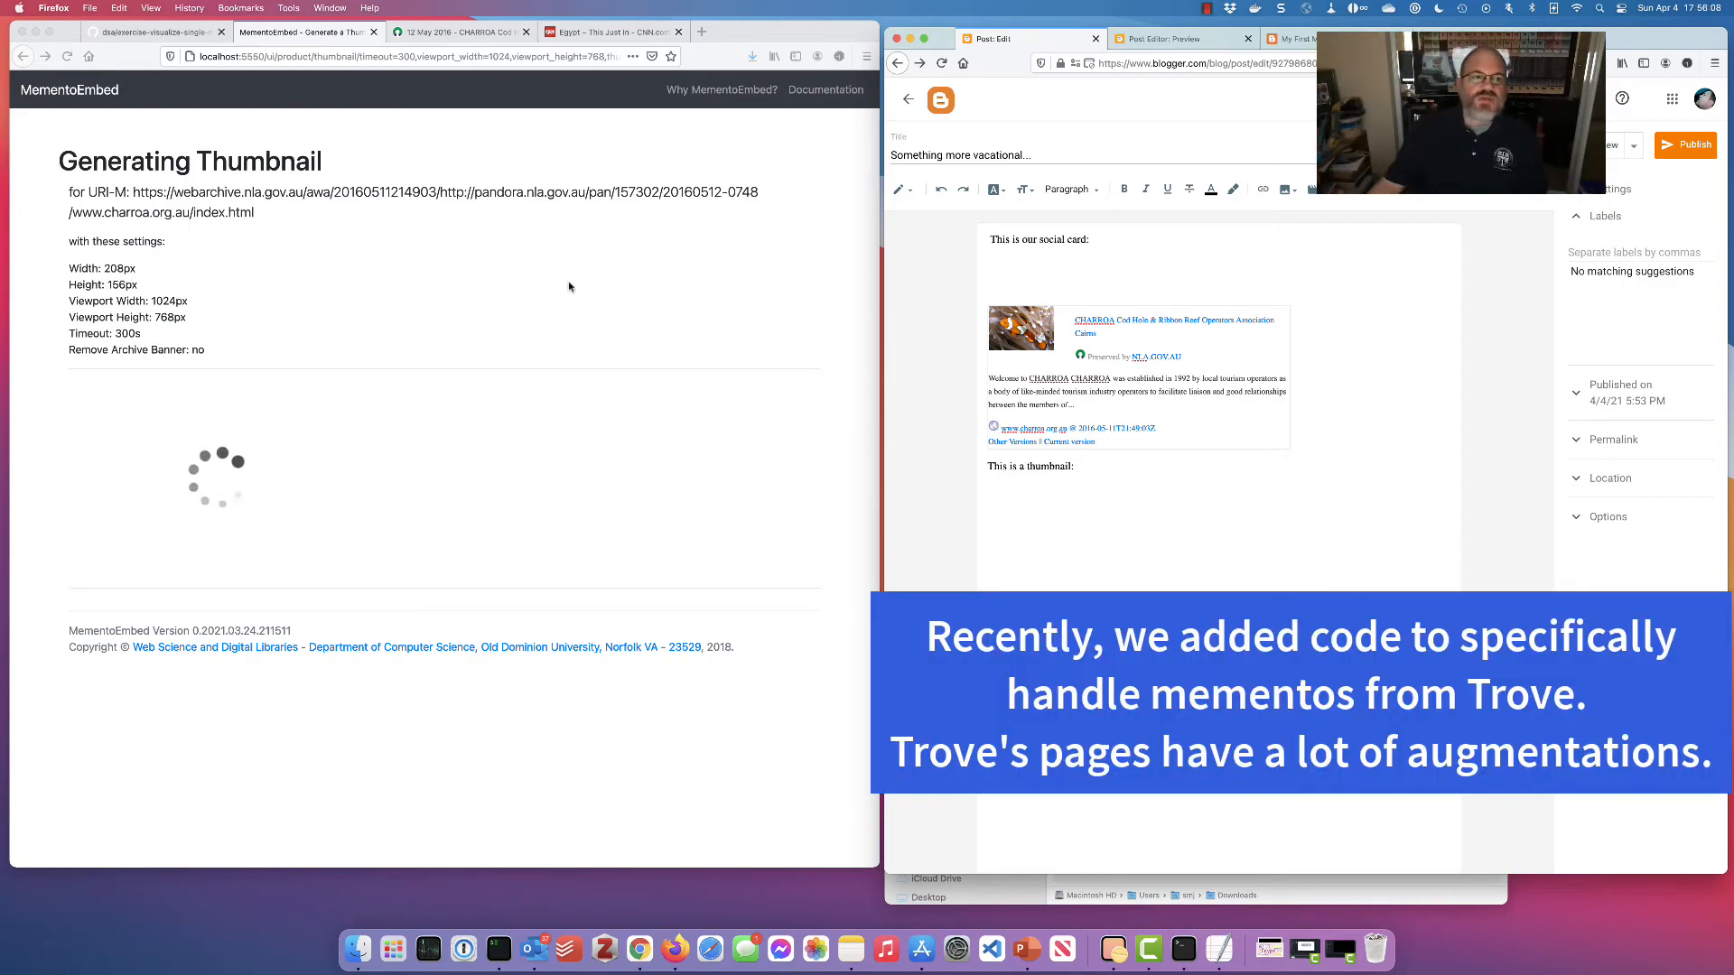
pyautogui.click(570, 287)
# Drag Trove's snapshot banner over the CHARROA page header, then return to the MementoEmbed thumbnail
pyautogui.click(456, 32)
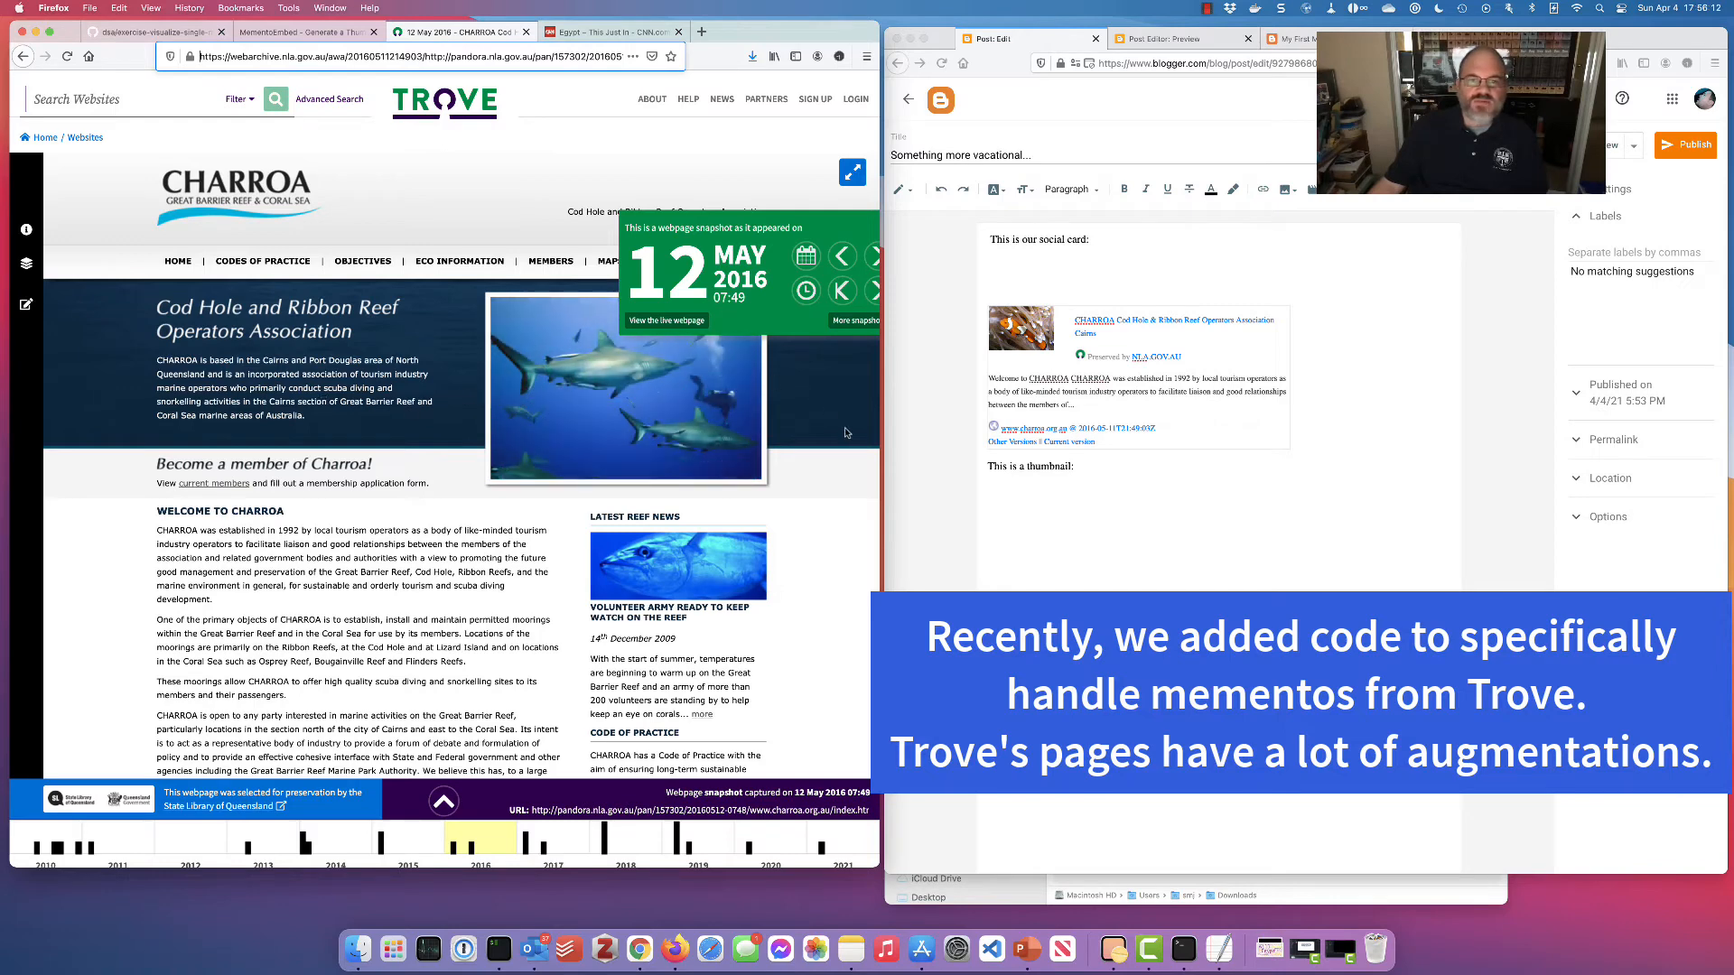
pyautogui.moveTo(817, 214); pyautogui.dragTo(771, 491)
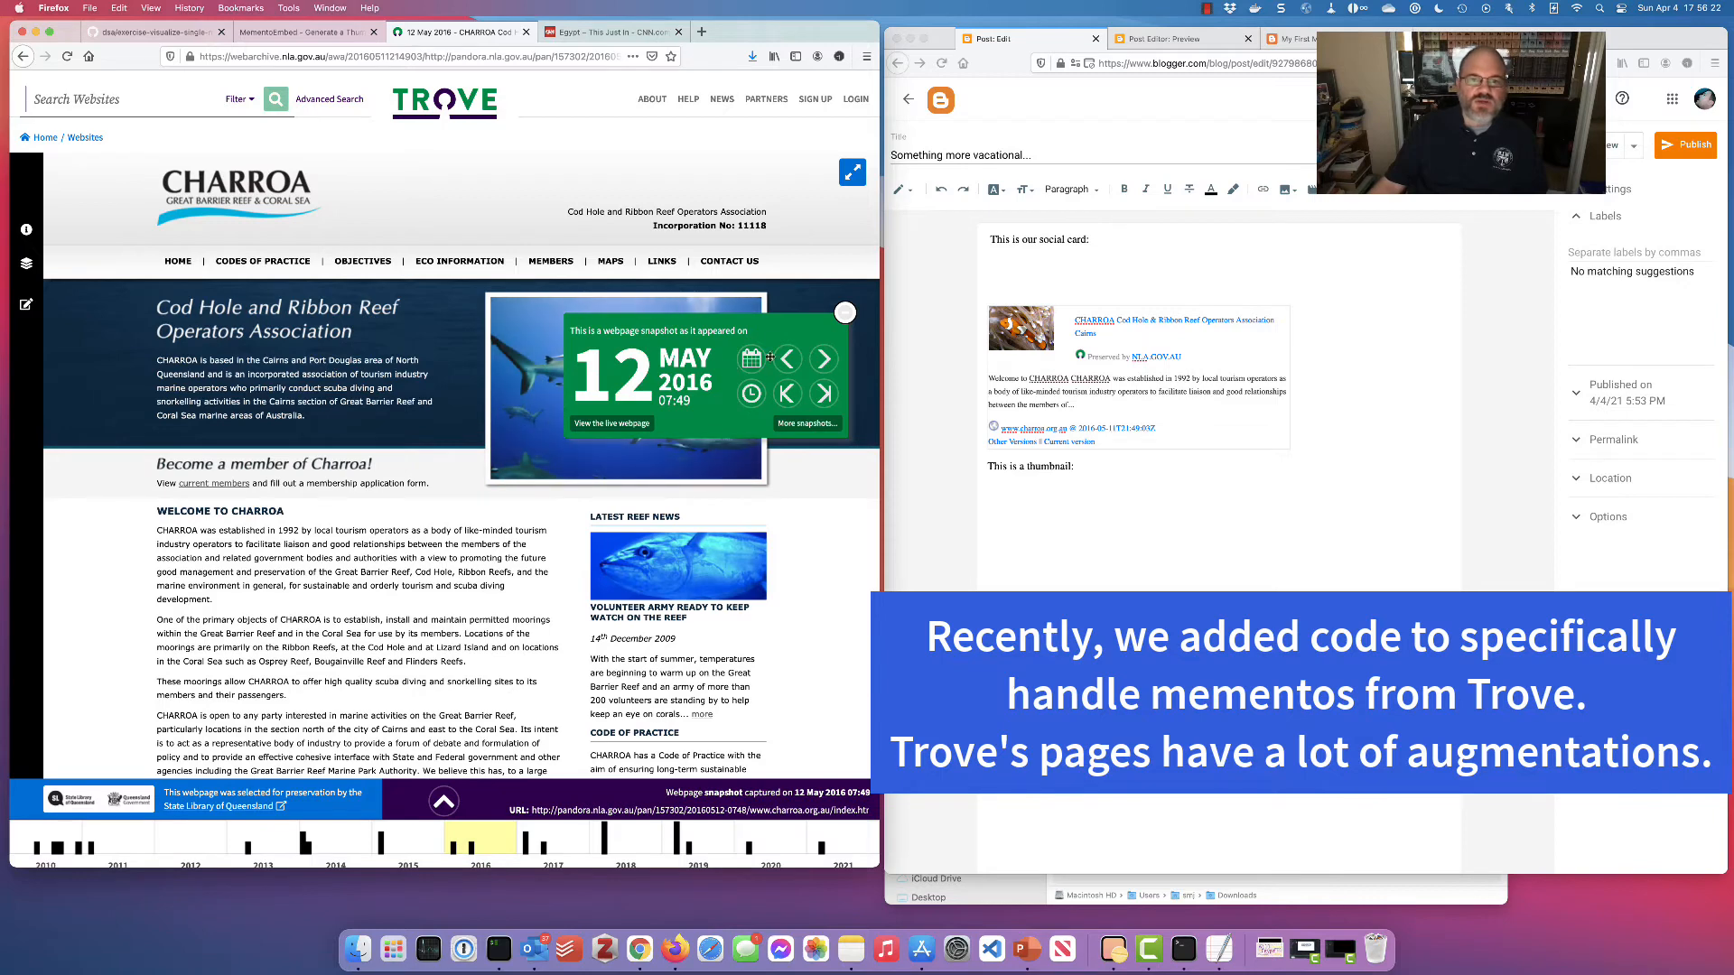
pyautogui.moveTo(779, 330); pyautogui.dragTo(807, 287)
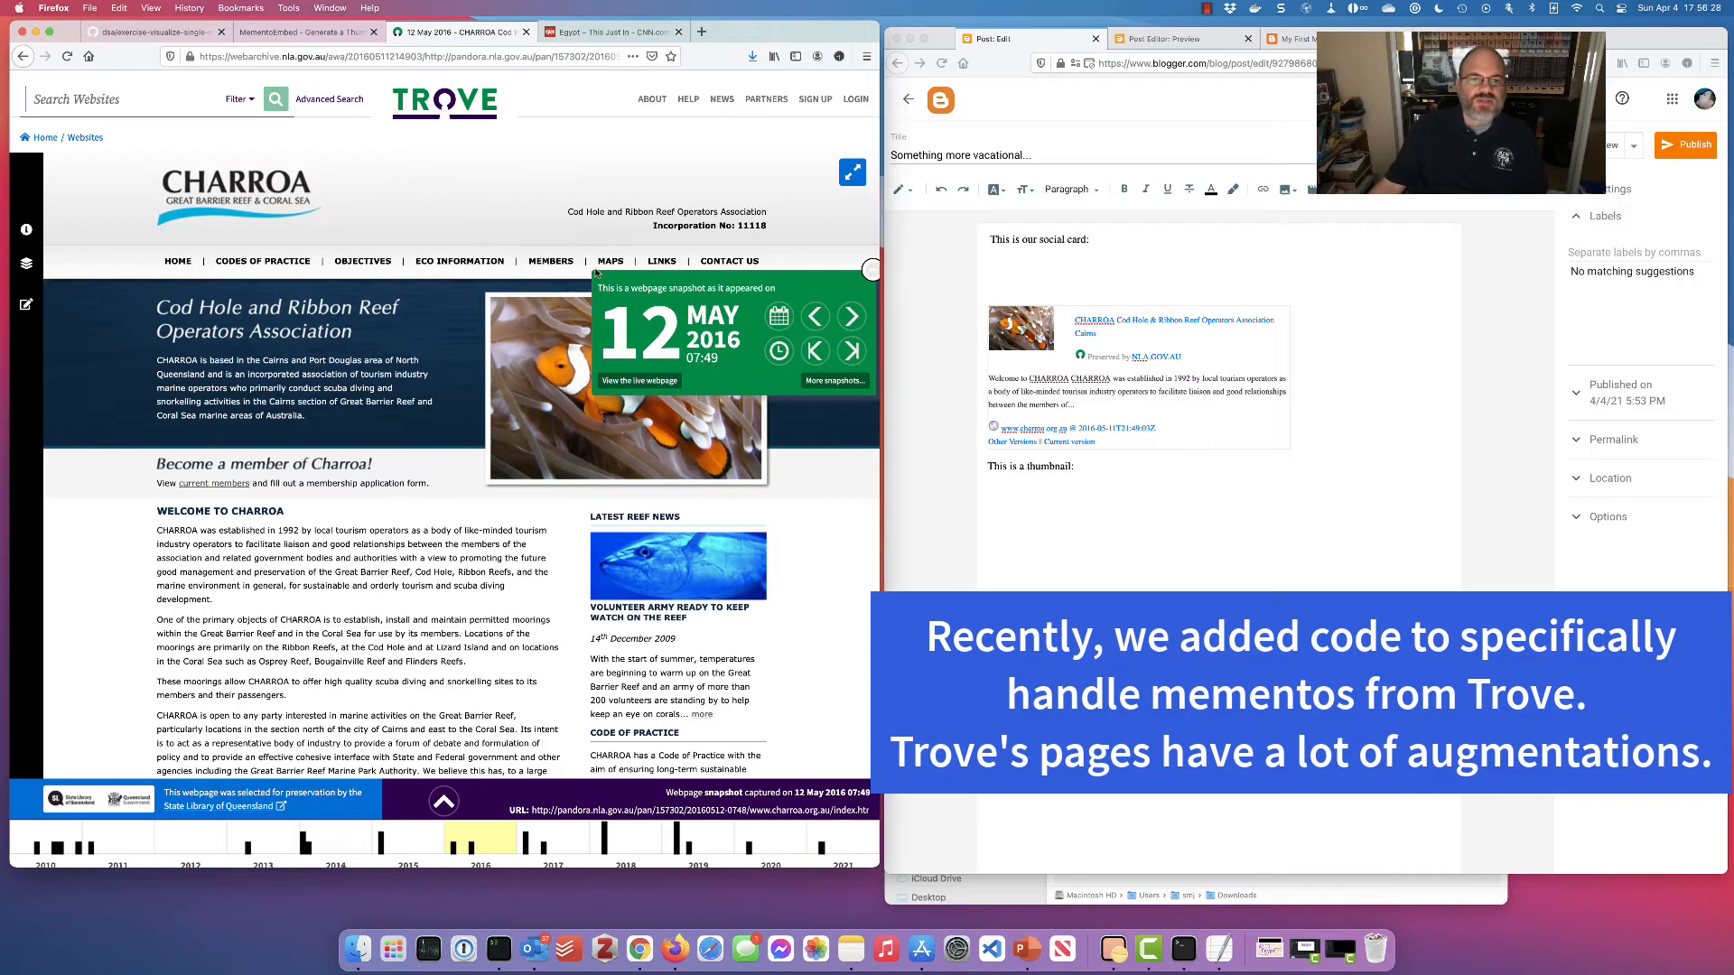
pyautogui.click(338, 34)
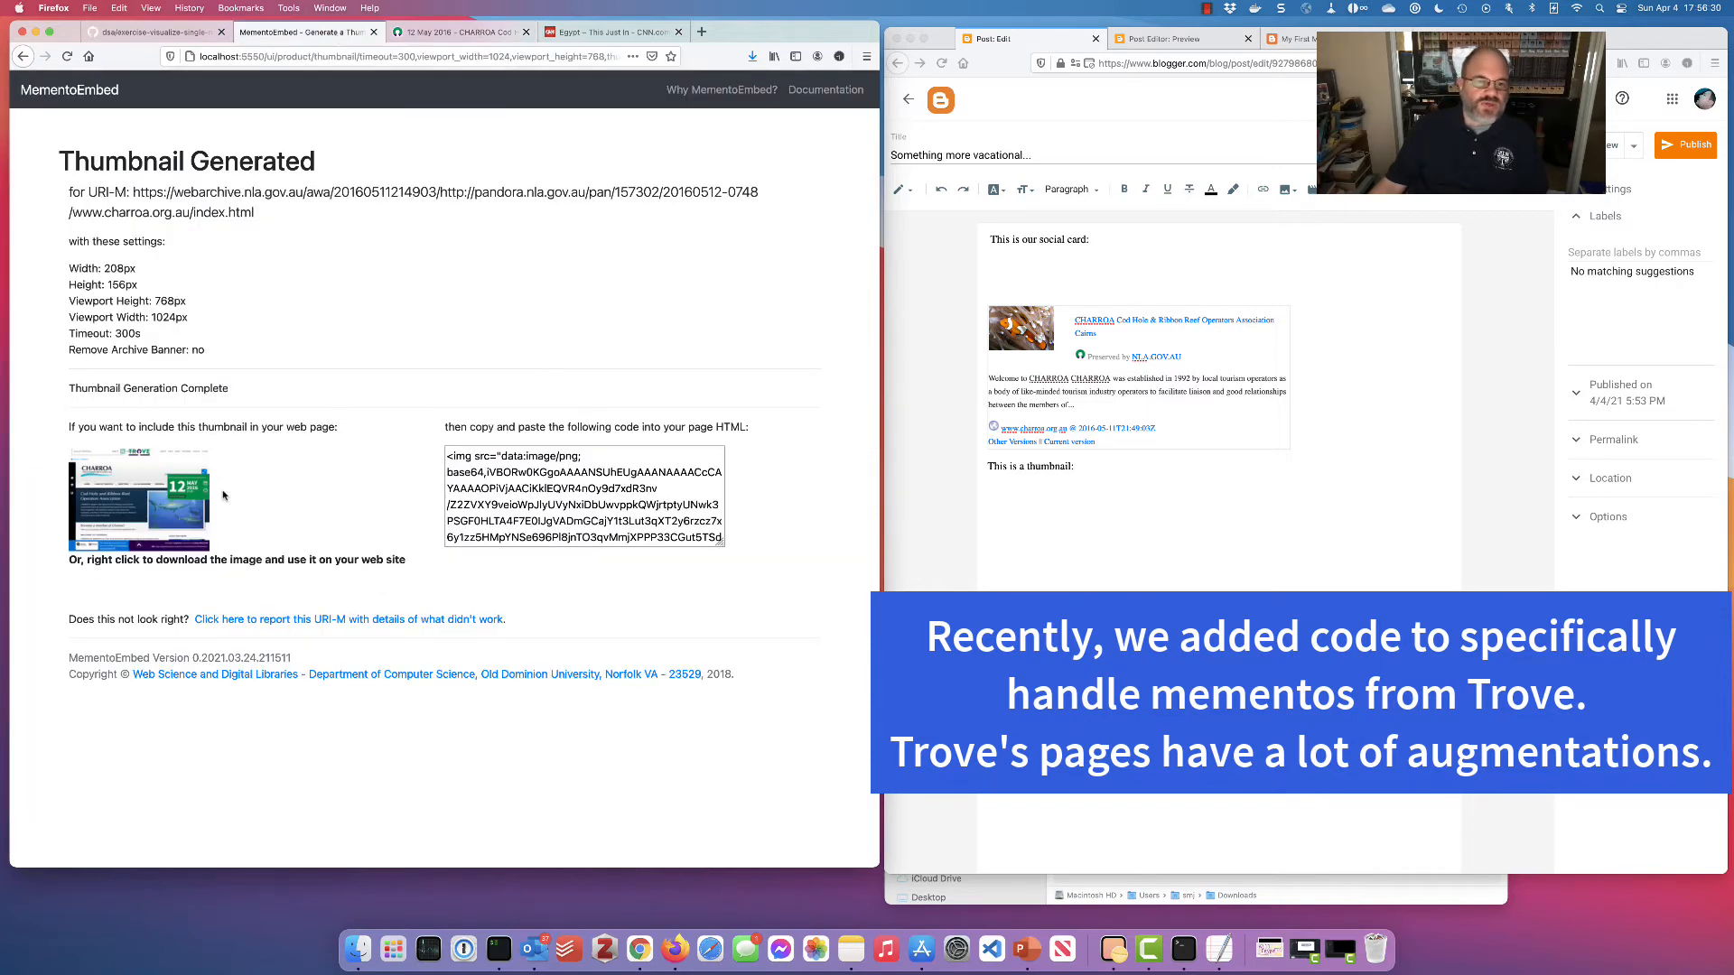
# Save the MementoEmbed thumbnail as index.png in Downloads, replacing the existing file
pyautogui.rightClick(163, 497)
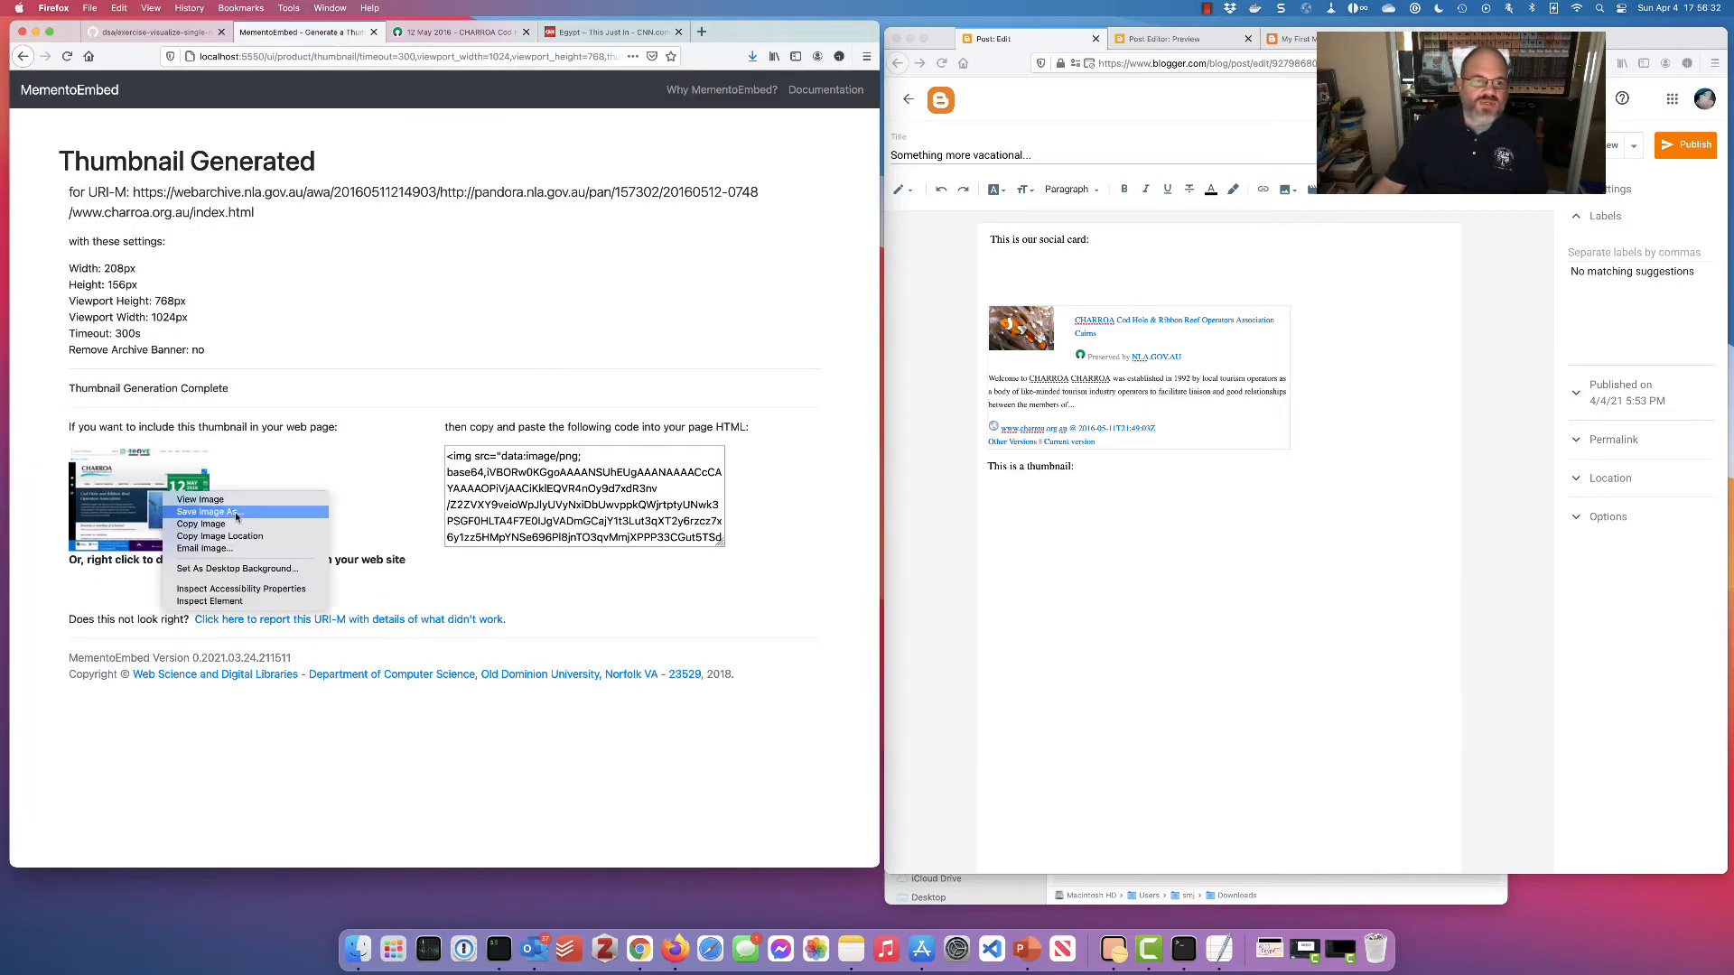
pyautogui.press('Return')
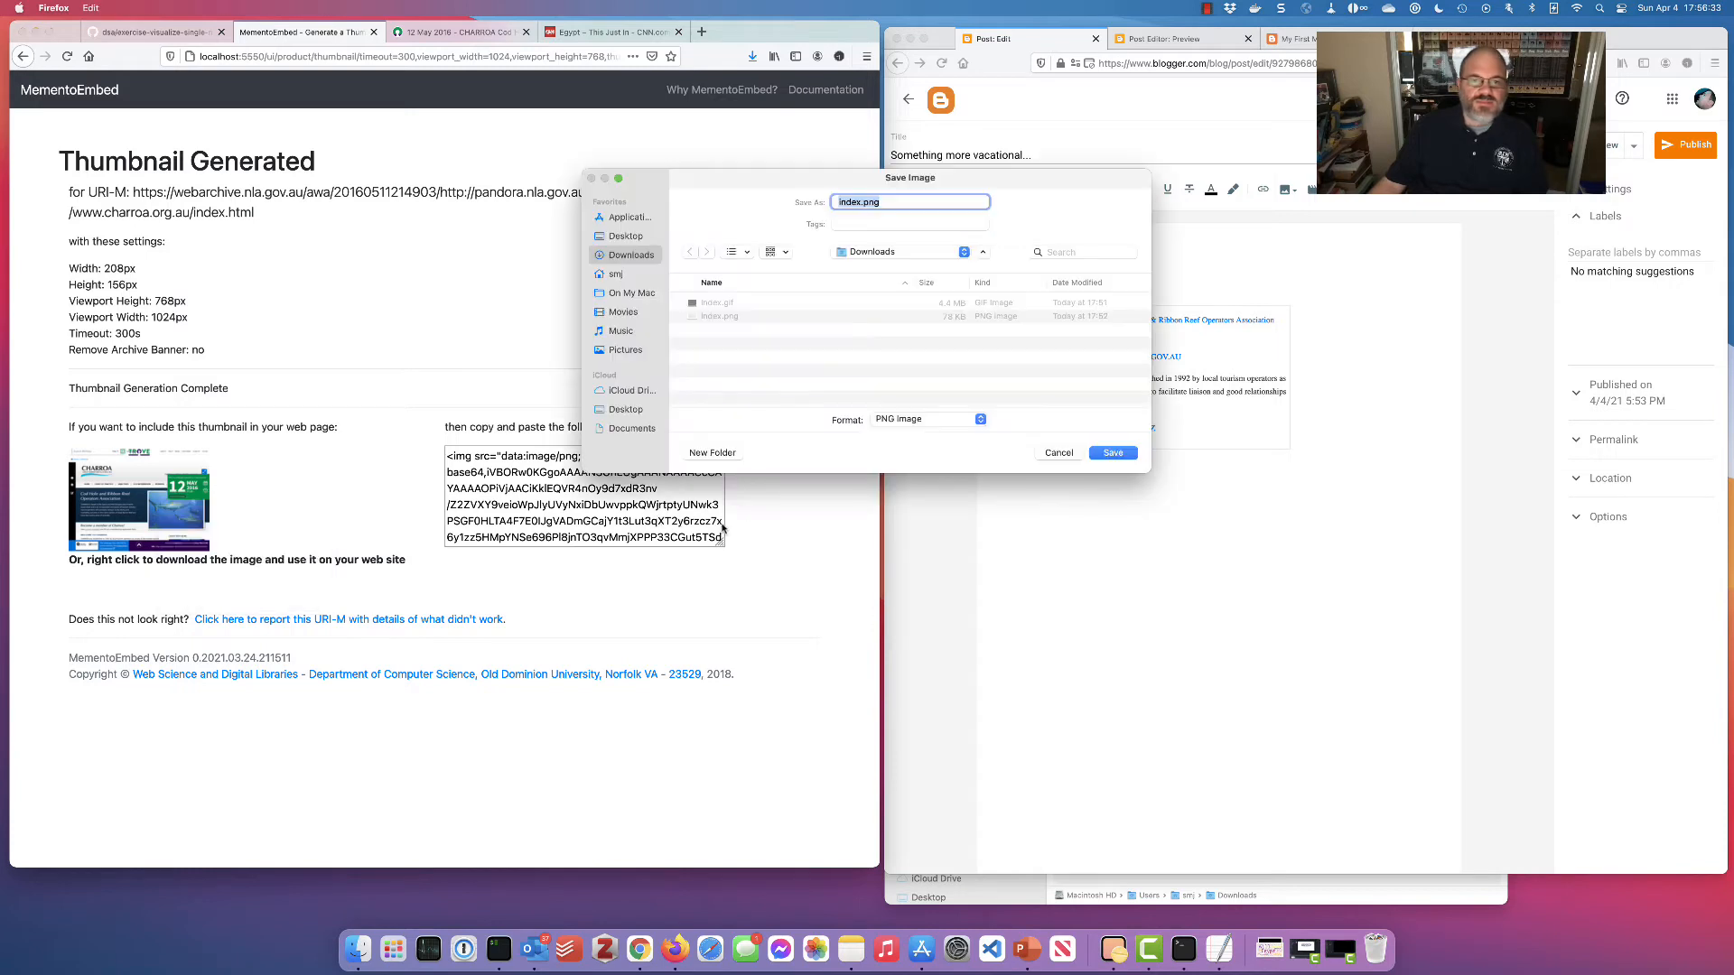
pyautogui.click(1112, 453)
pyautogui.click(899, 386)
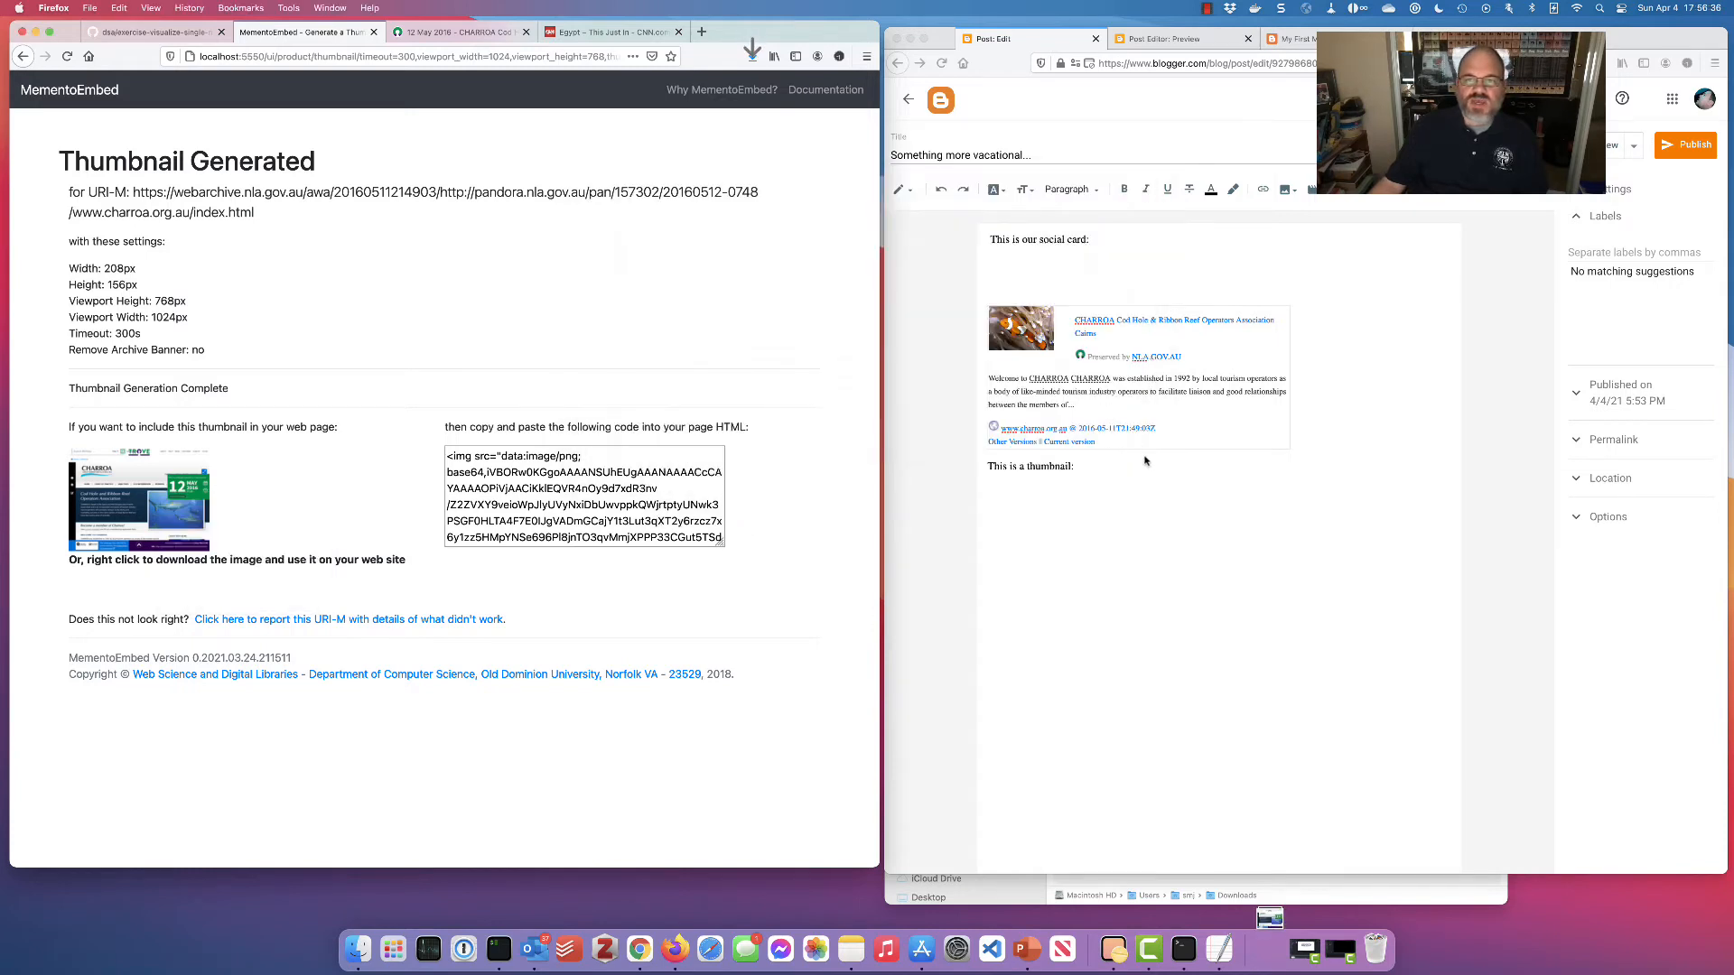
# In Blogger, begin an image upload from the computer below the thumbnail caption
pyautogui.click(1106, 500)
pyautogui.click(1295, 192)
pyautogui.click(1318, 220)
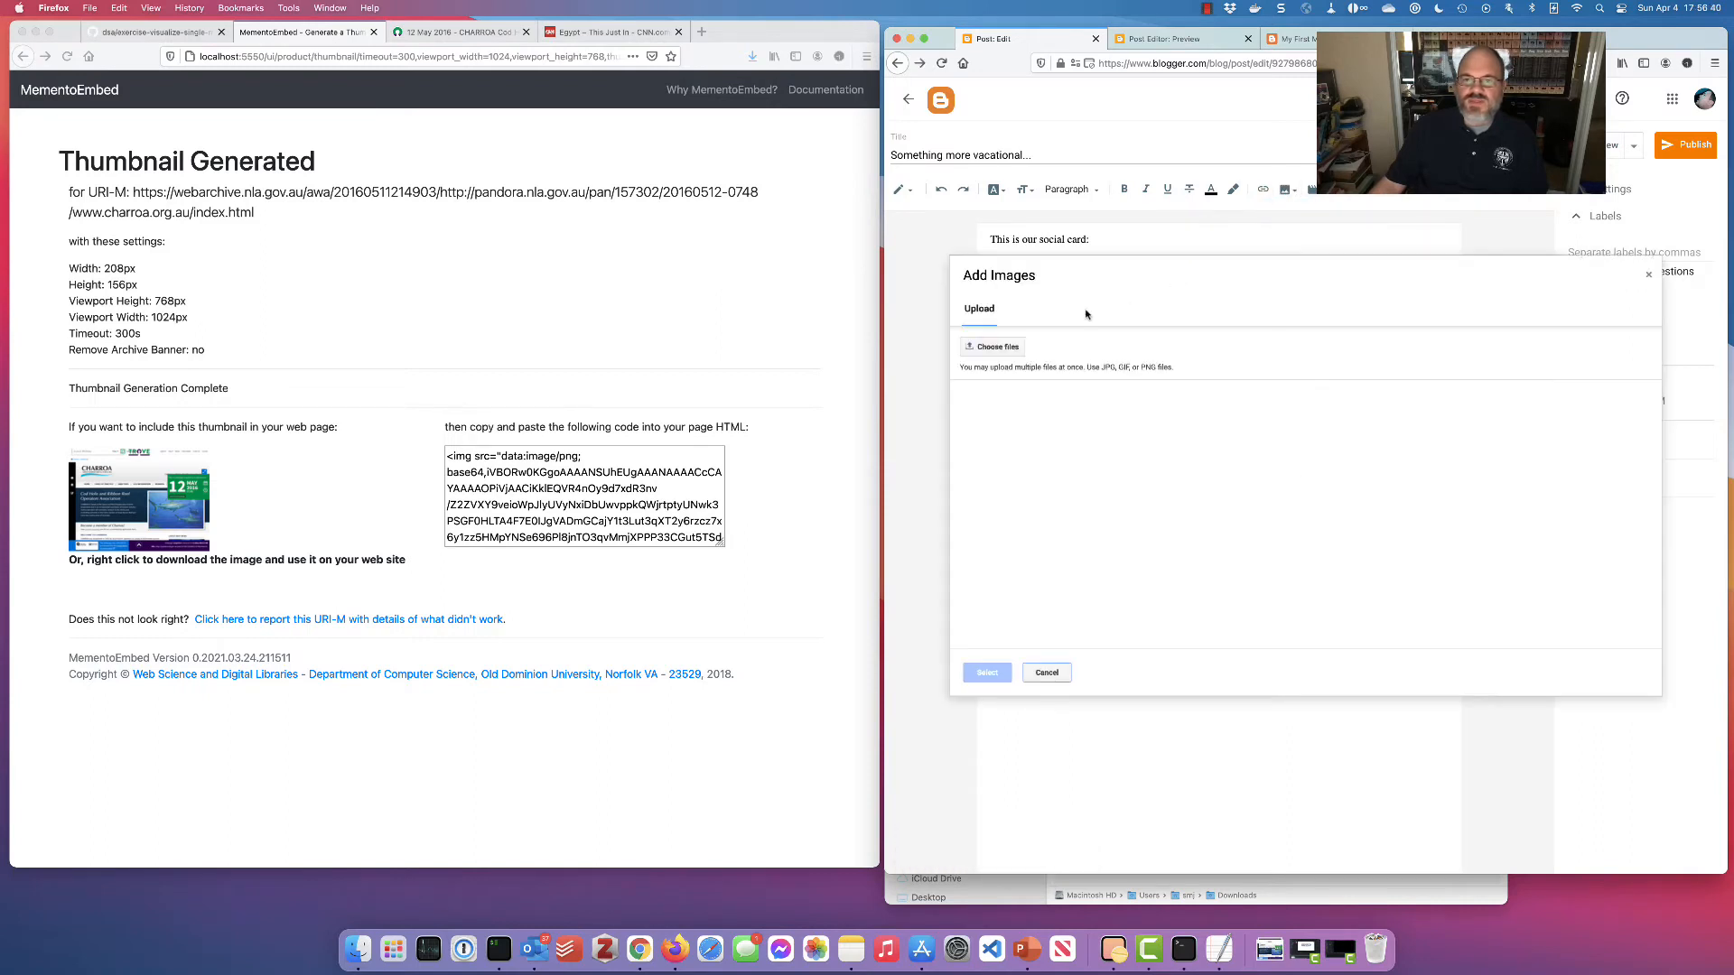
# Upload index.png and insert the thumbnail into the post
pyautogui.click(998, 347)
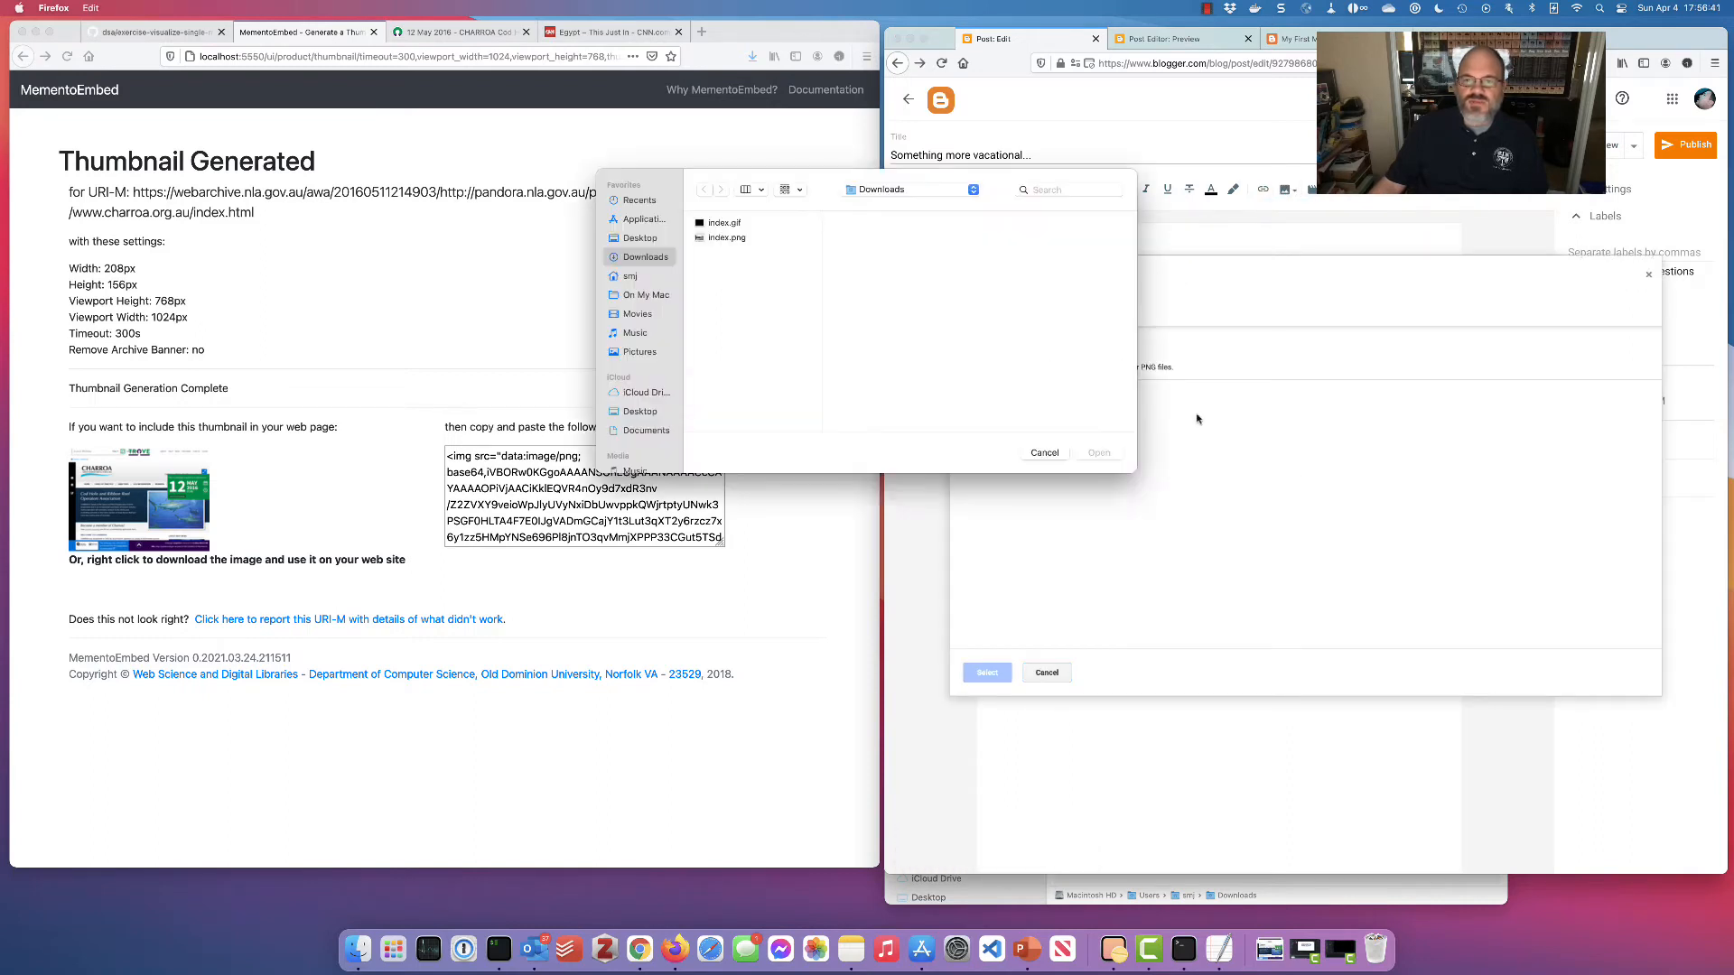
pyautogui.click(728, 238)
pyautogui.click(1099, 453)
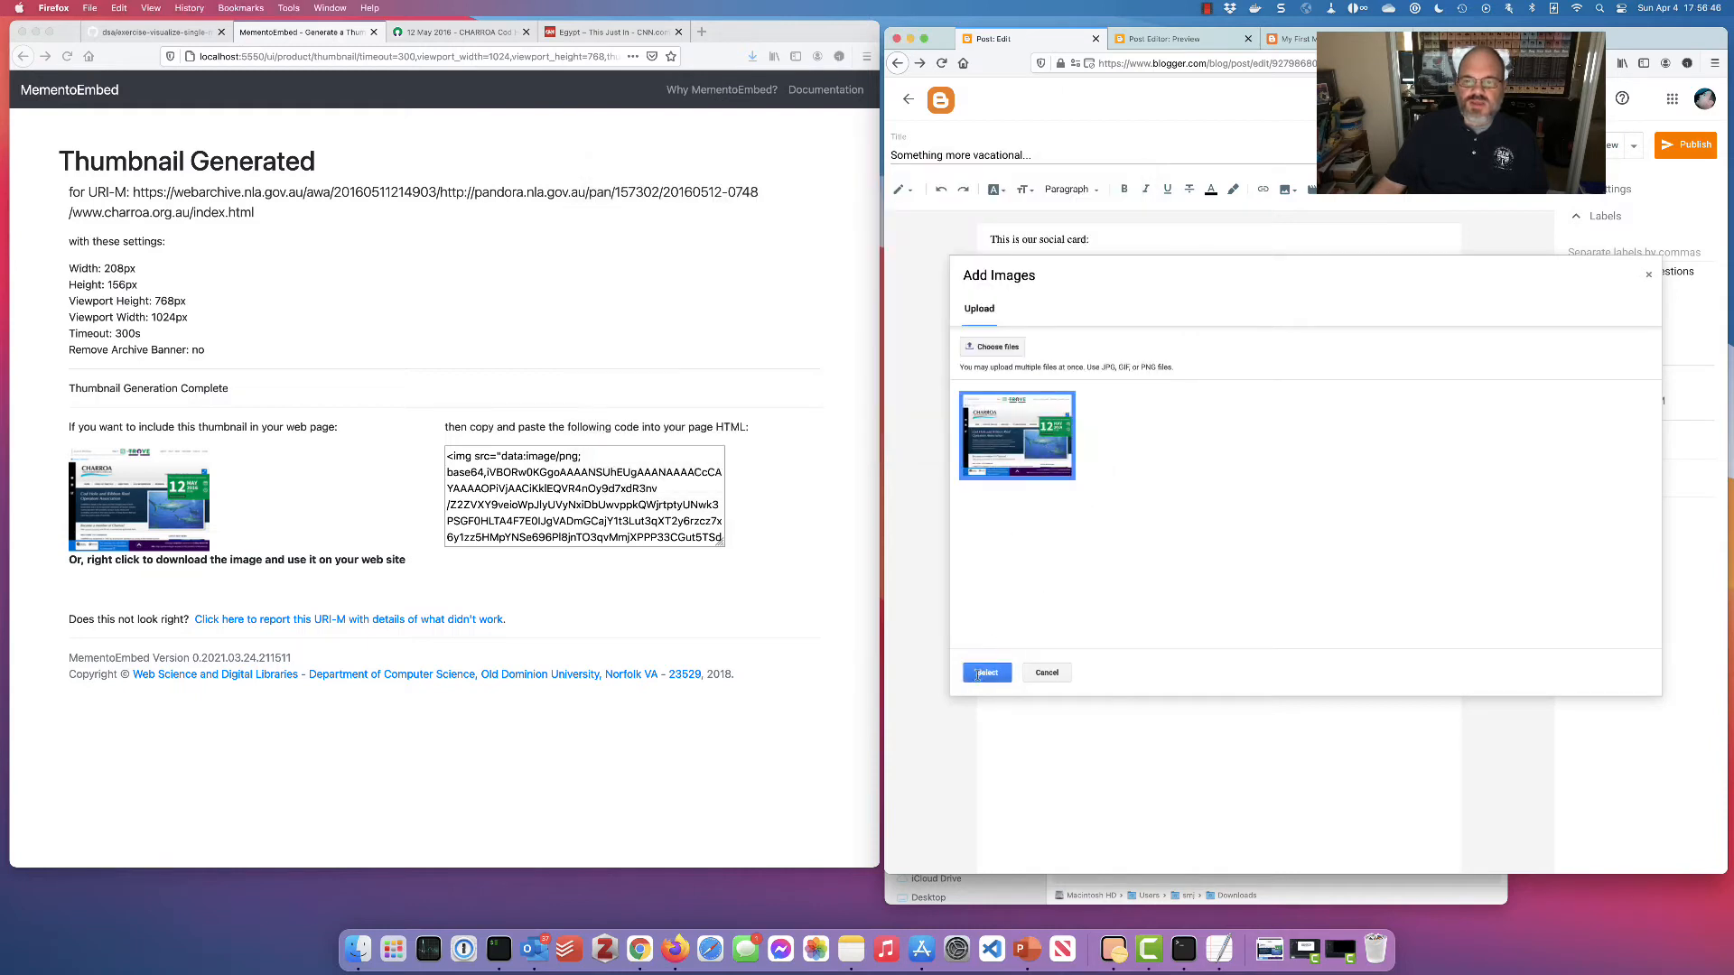
pyautogui.click(986, 674)
pyautogui.click(1324, 621)
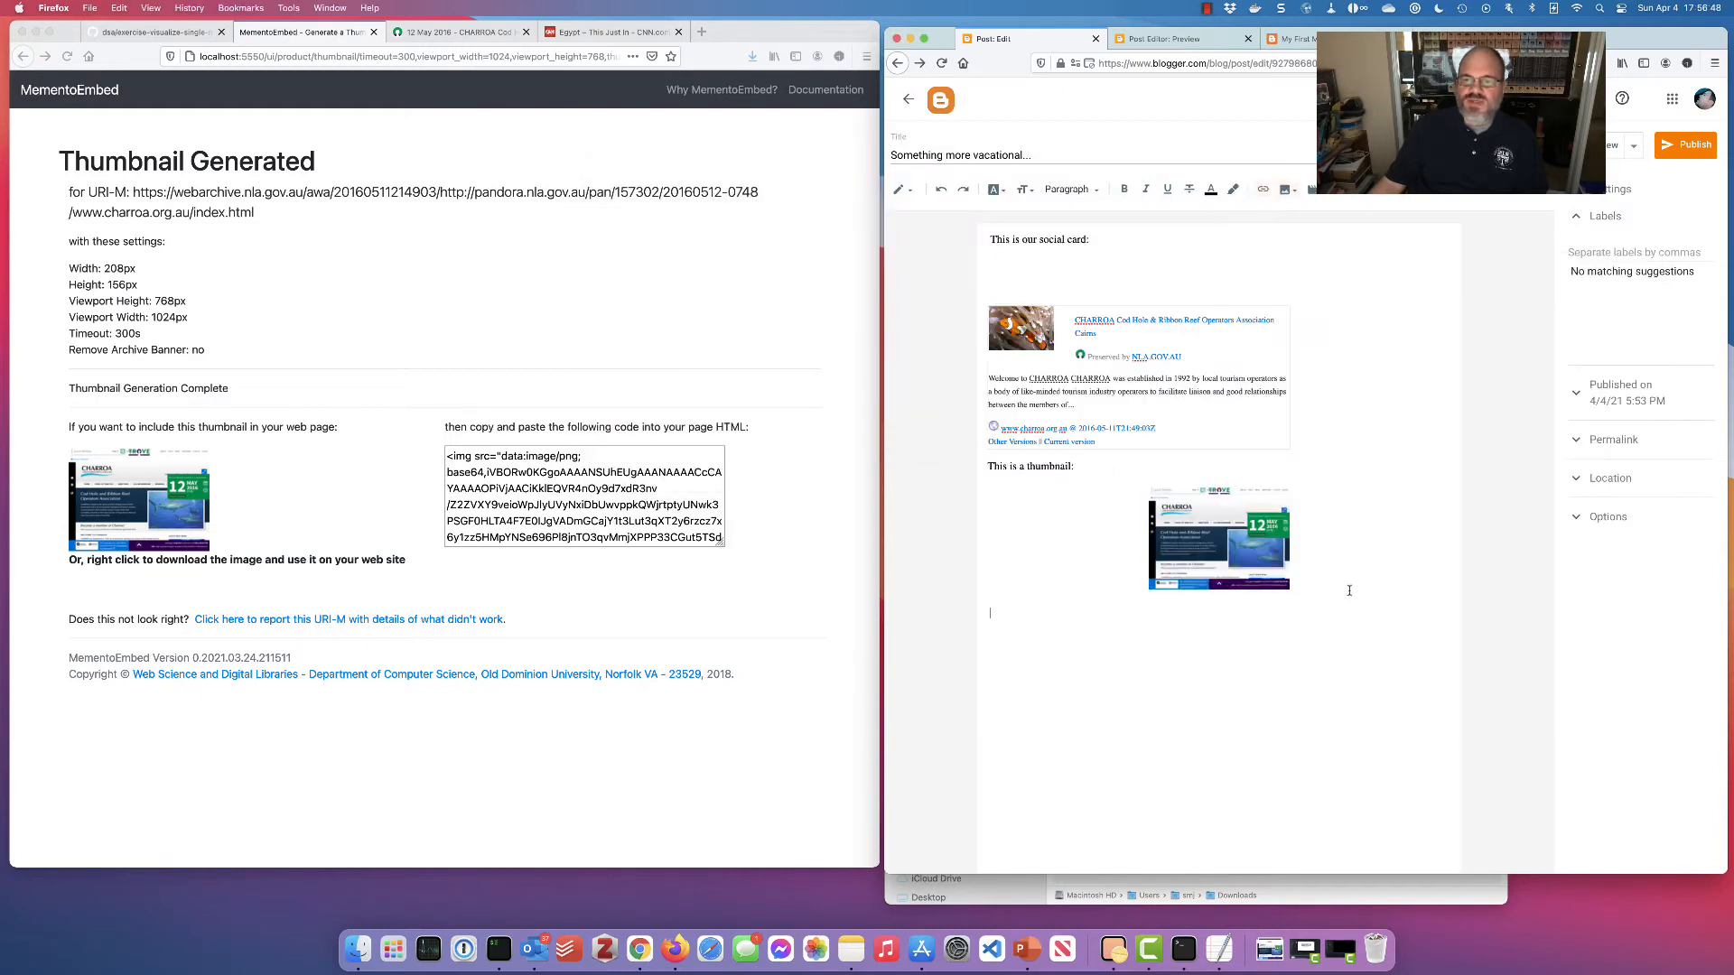
# Preview the post with the thumbnail, then return to editing and MementoEmbed's start page
pyautogui.click(1594, 146)
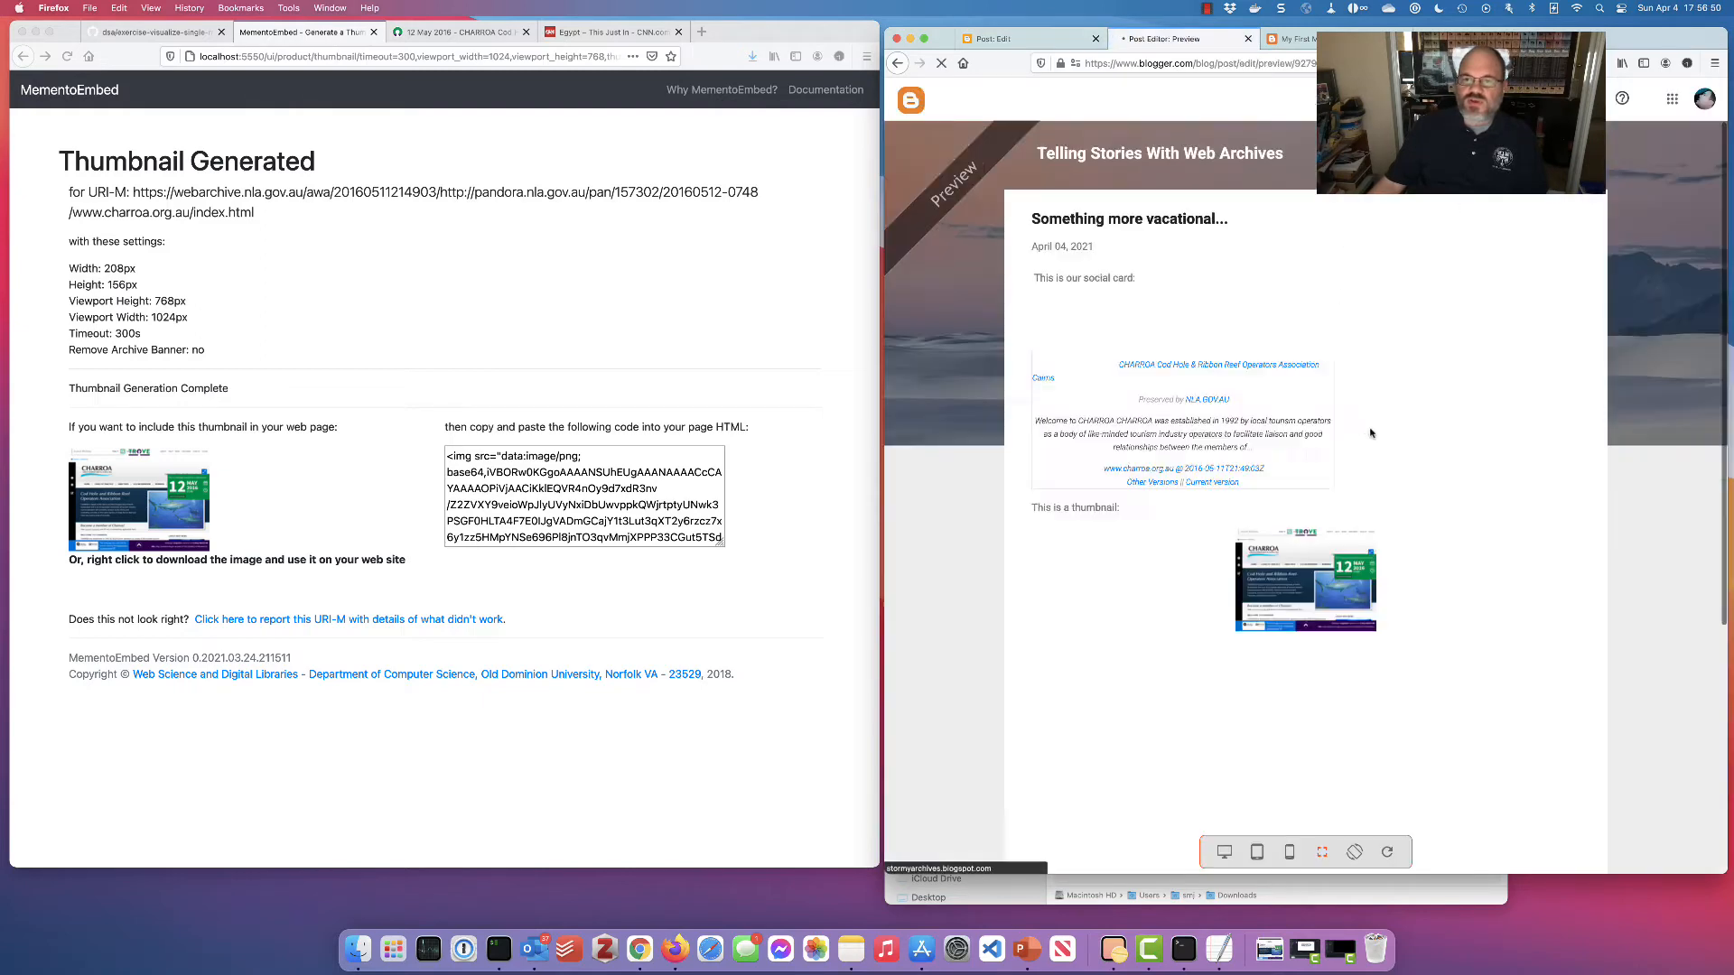
pyautogui.scroll(-5, 1355, 435)
pyautogui.scroll(3, 1355, 435)
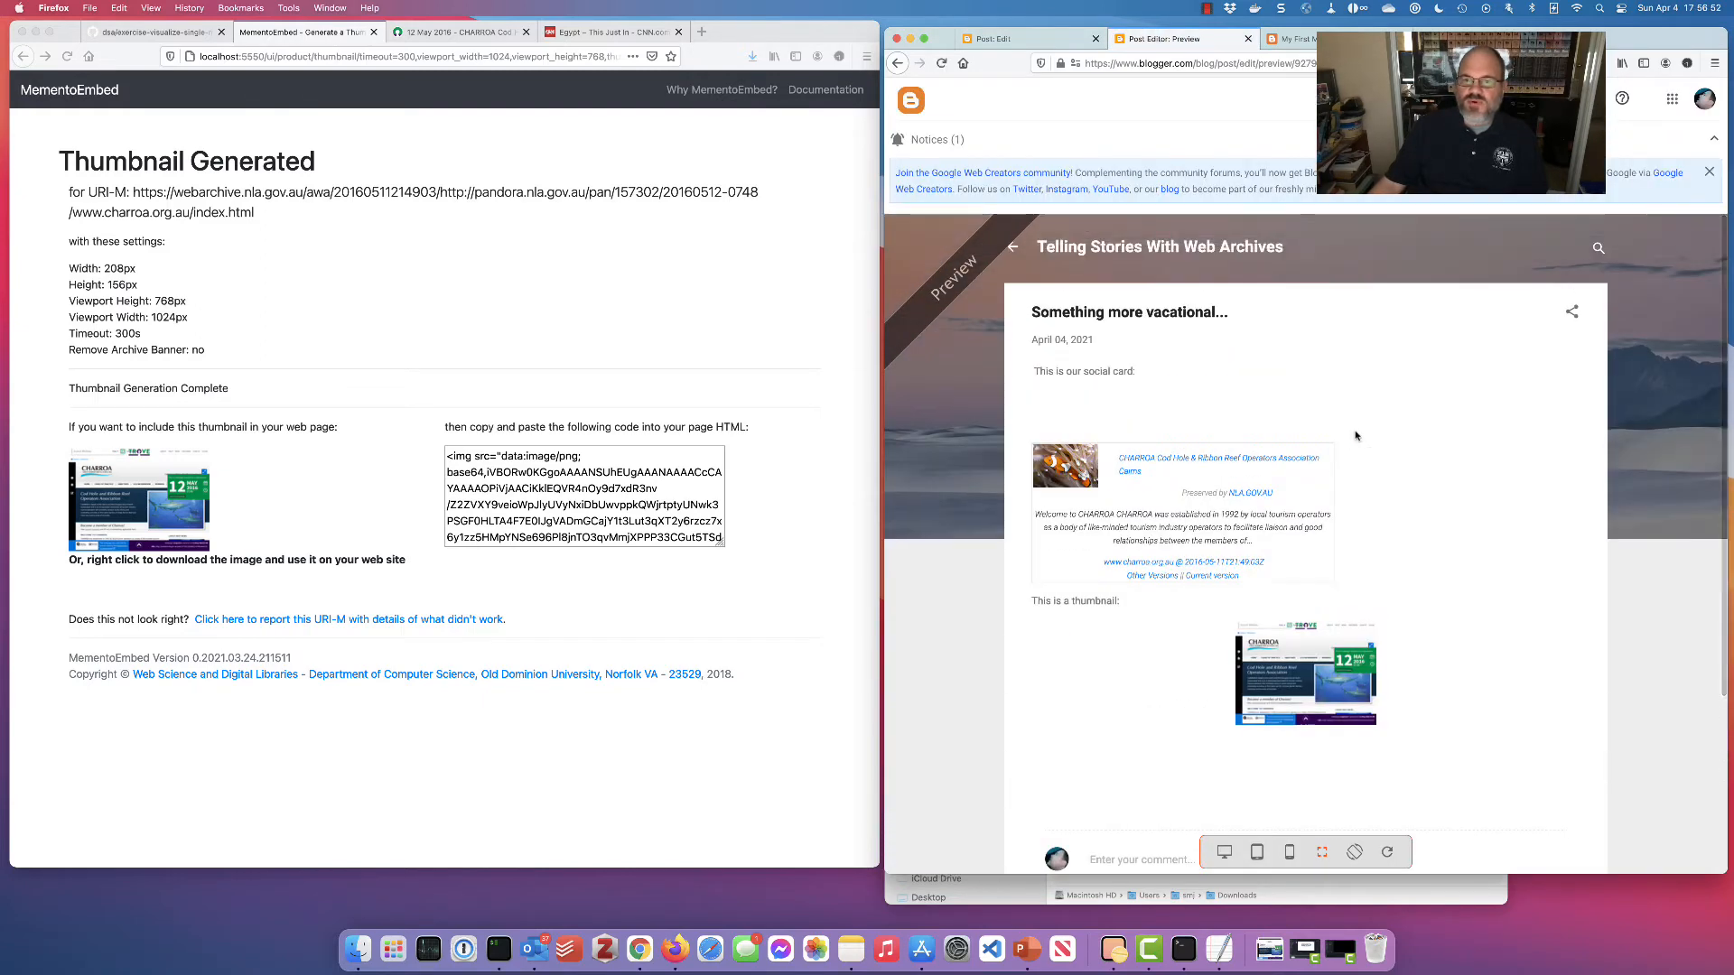
pyautogui.click(1003, 39)
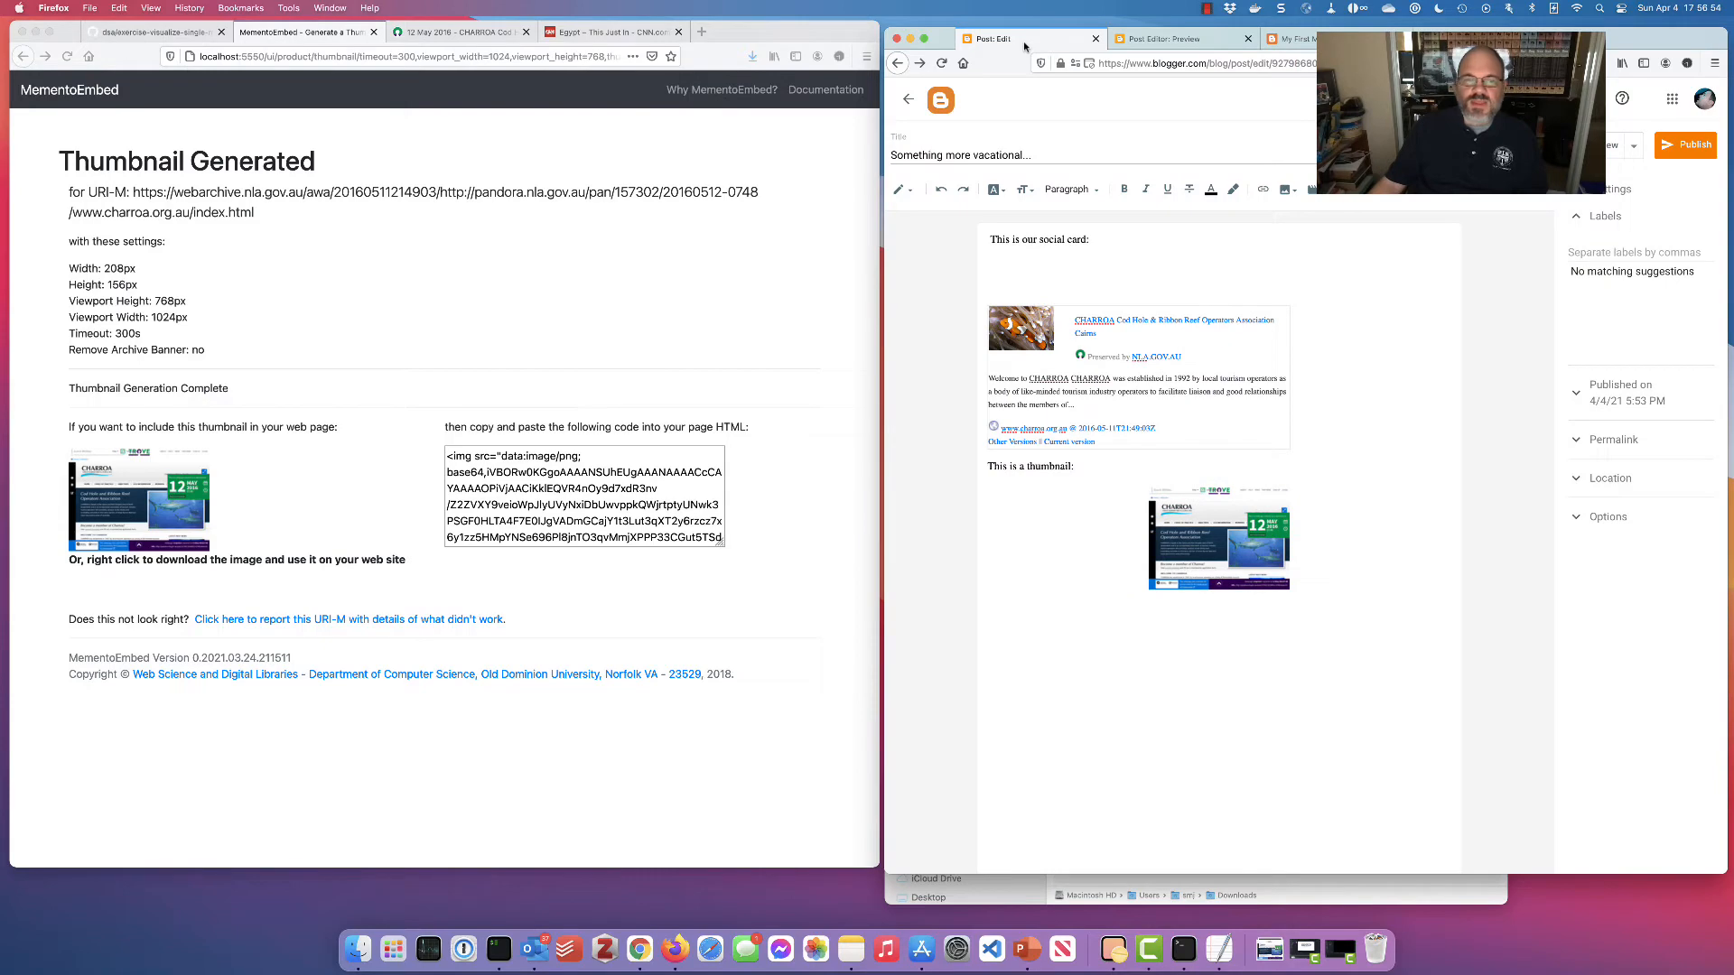
pyautogui.click(548, 352)
pyautogui.press('super+Left')
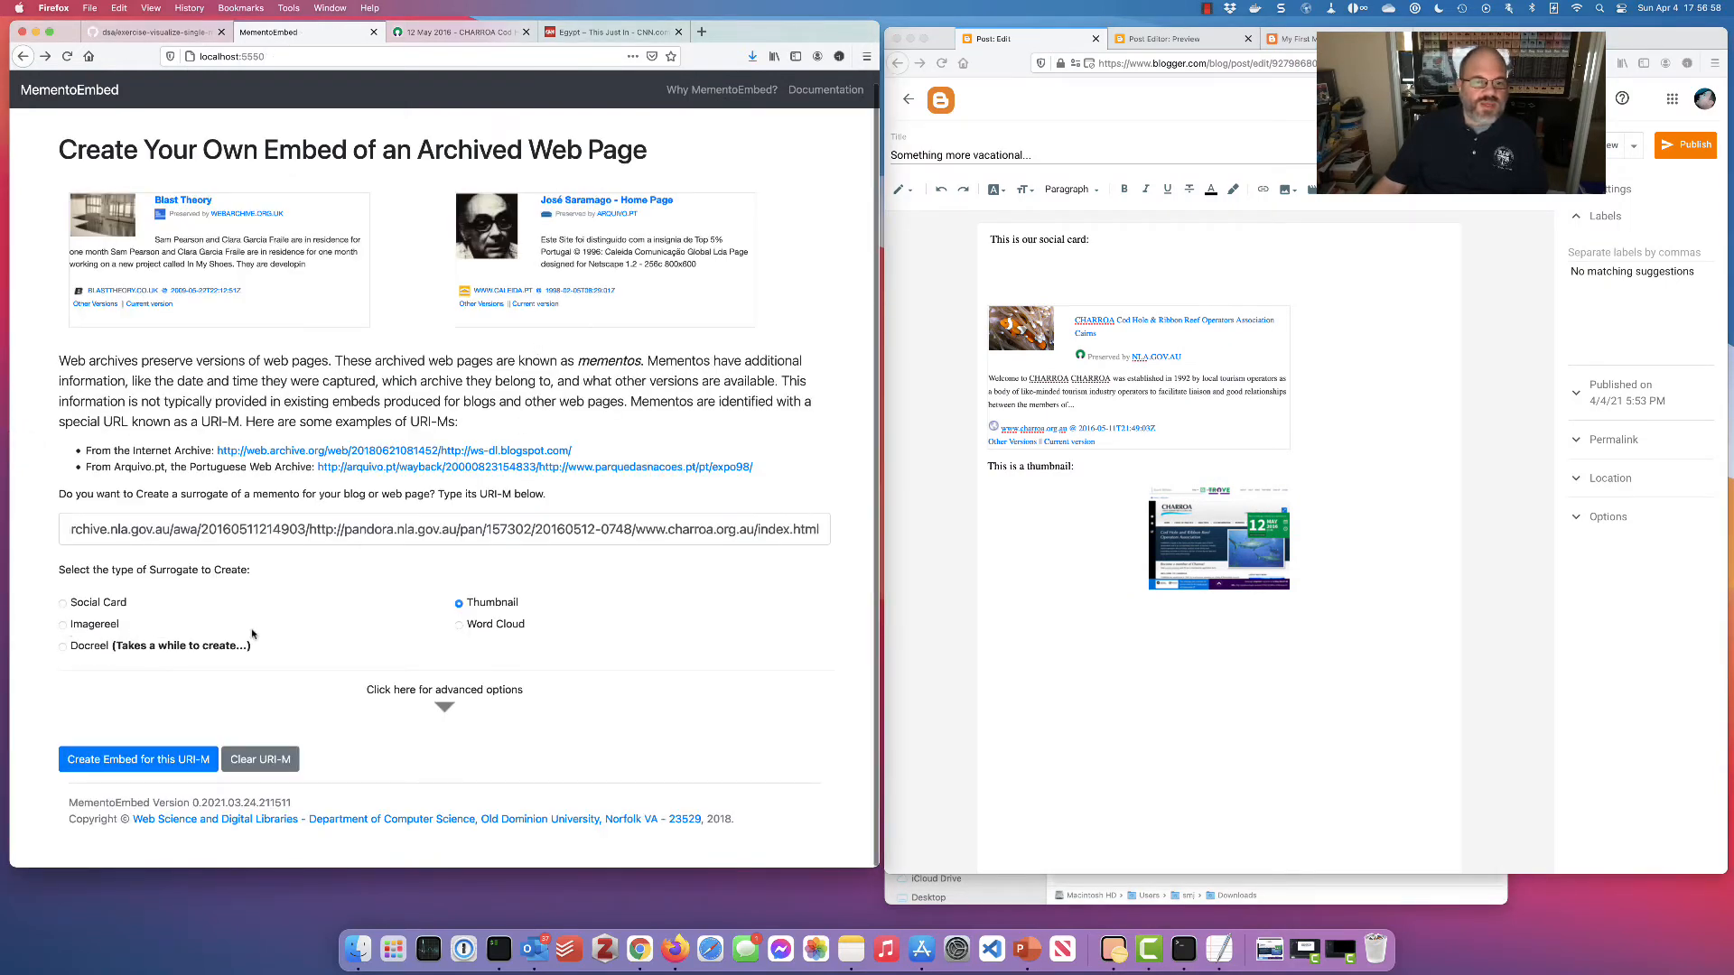
# Generate the CHARROA imagereel and add 'This is an imagereel:' below the thumbnail
pyautogui.click(169, 760)
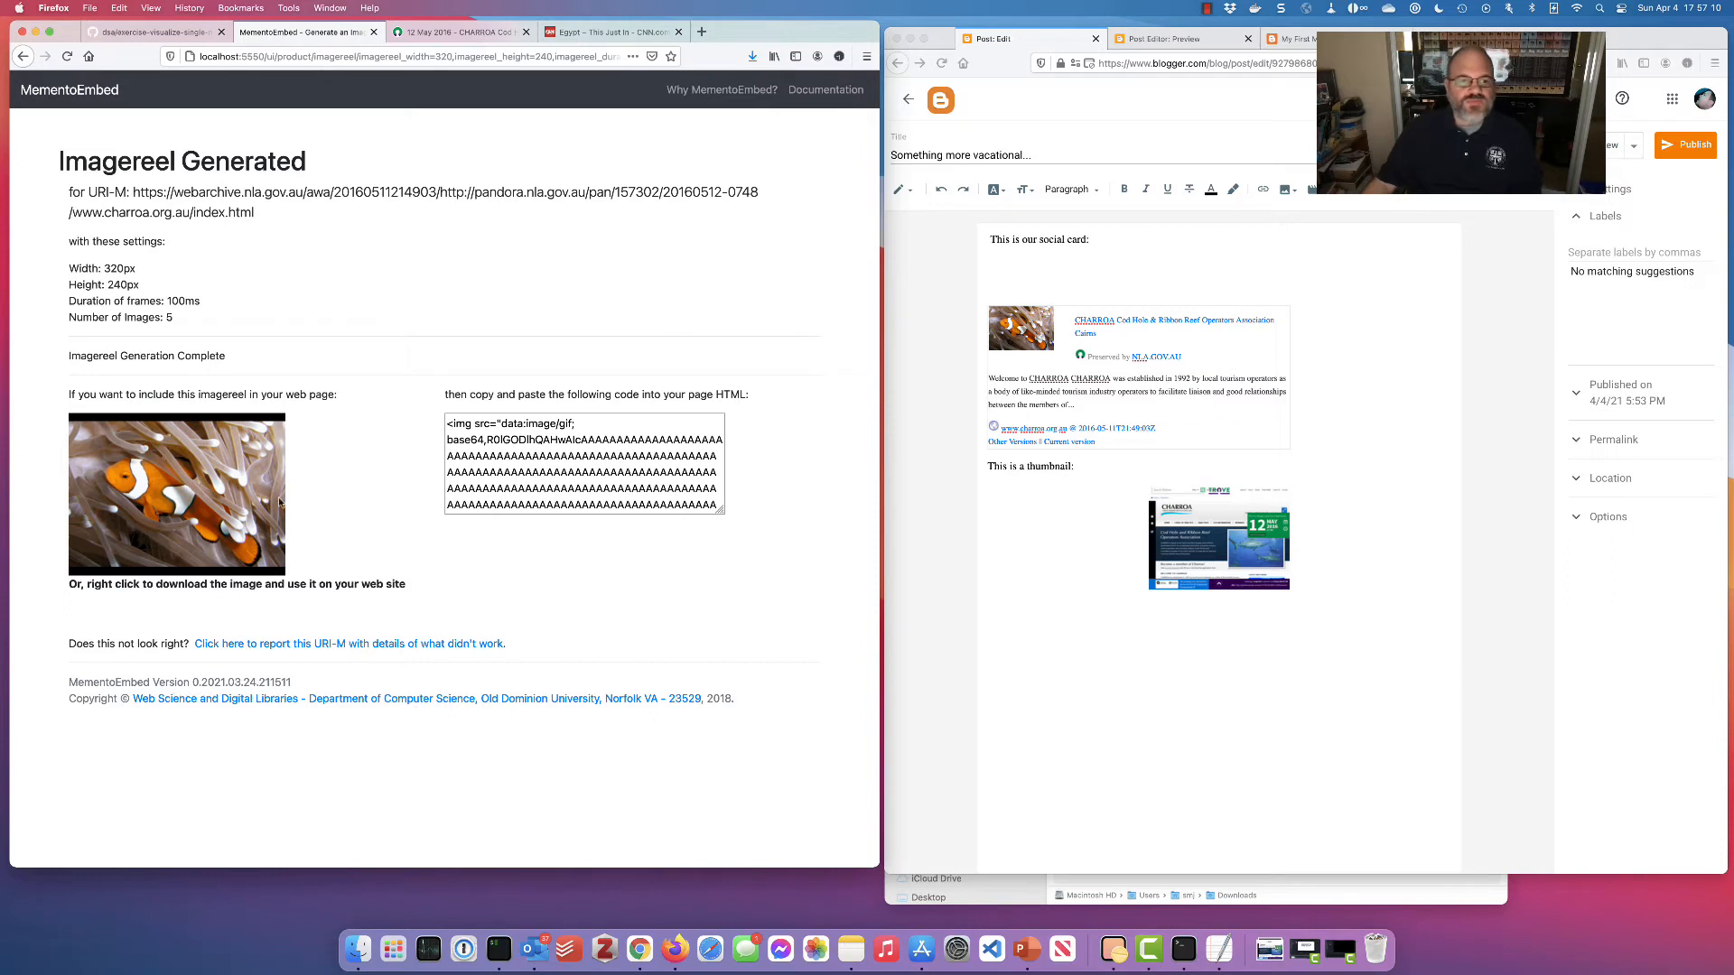
pyautogui.click(1093, 600)
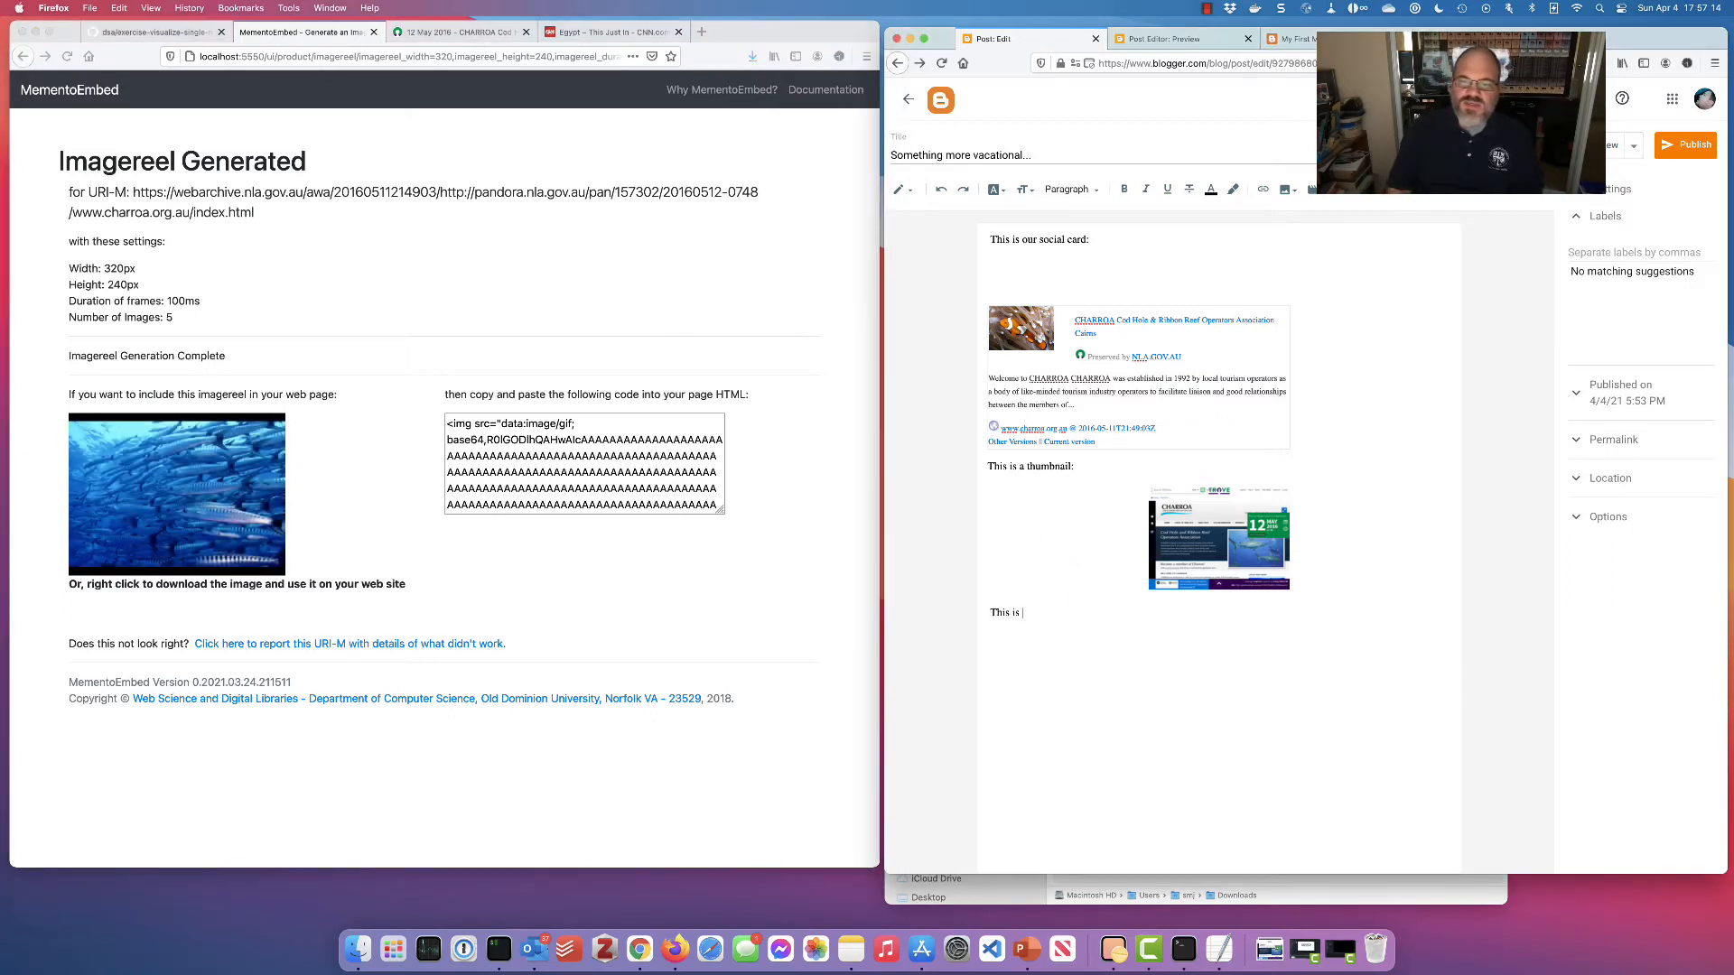
pyautogui.write('This is an imagereel:')
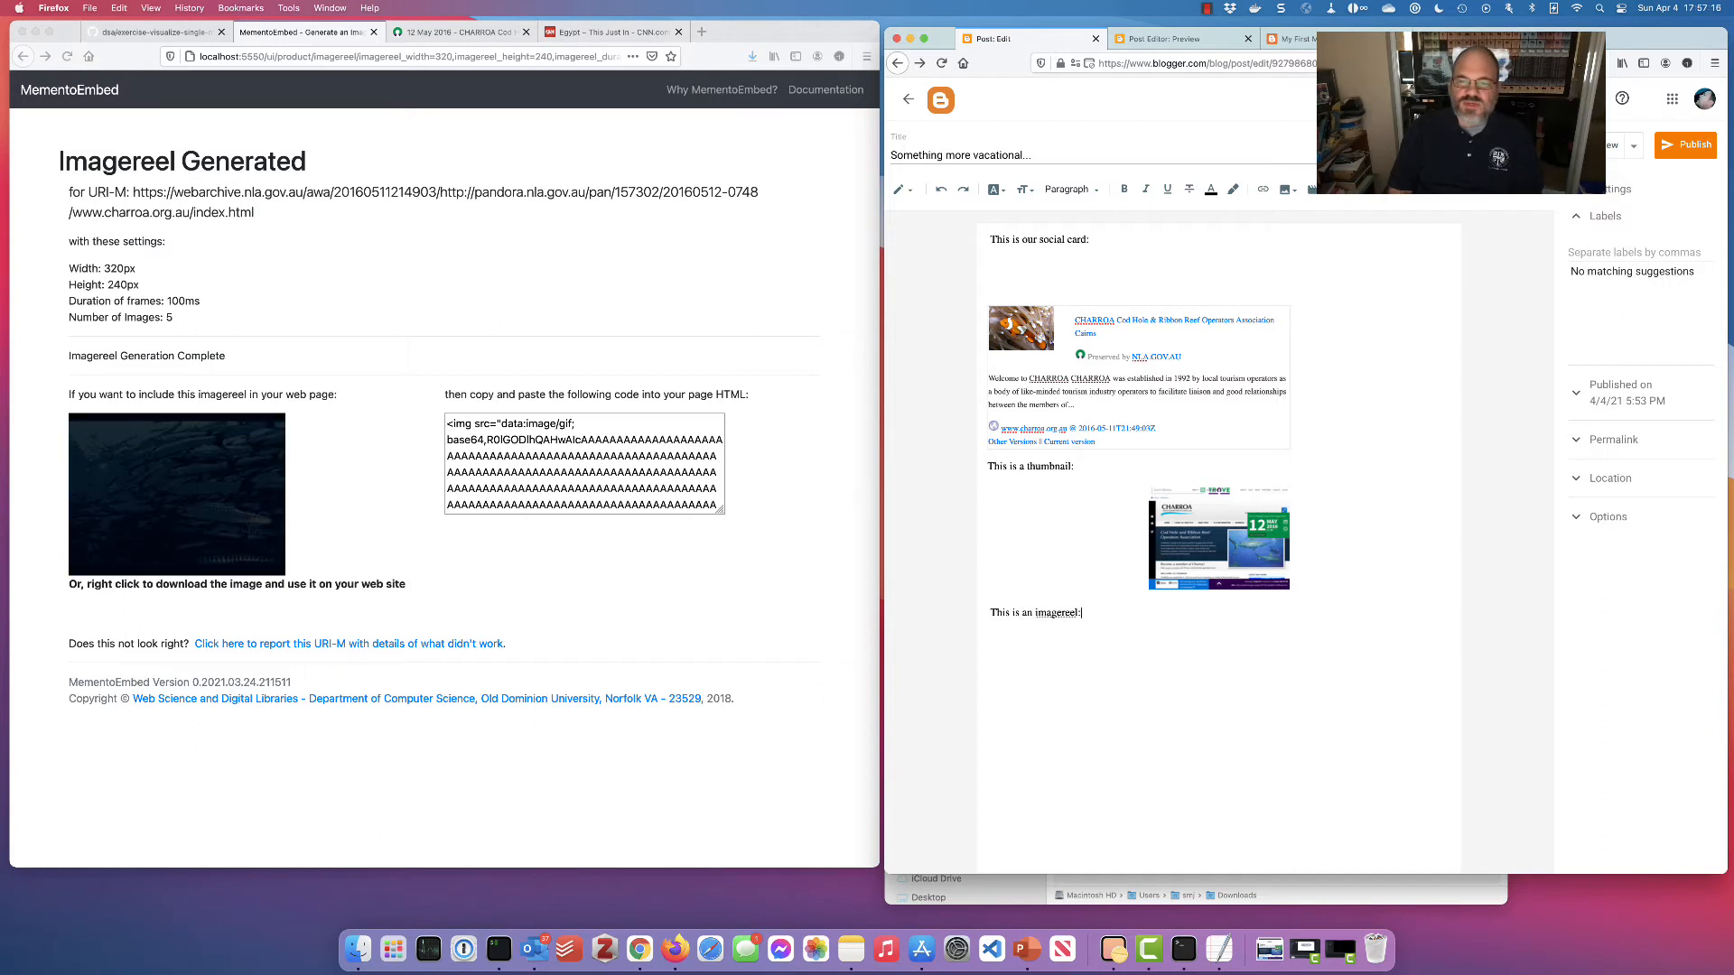
# Save the imagereel as index.gif in Downloads, replacing the old file
pyautogui.rightClick(116, 467)
pyautogui.click(217, 488)
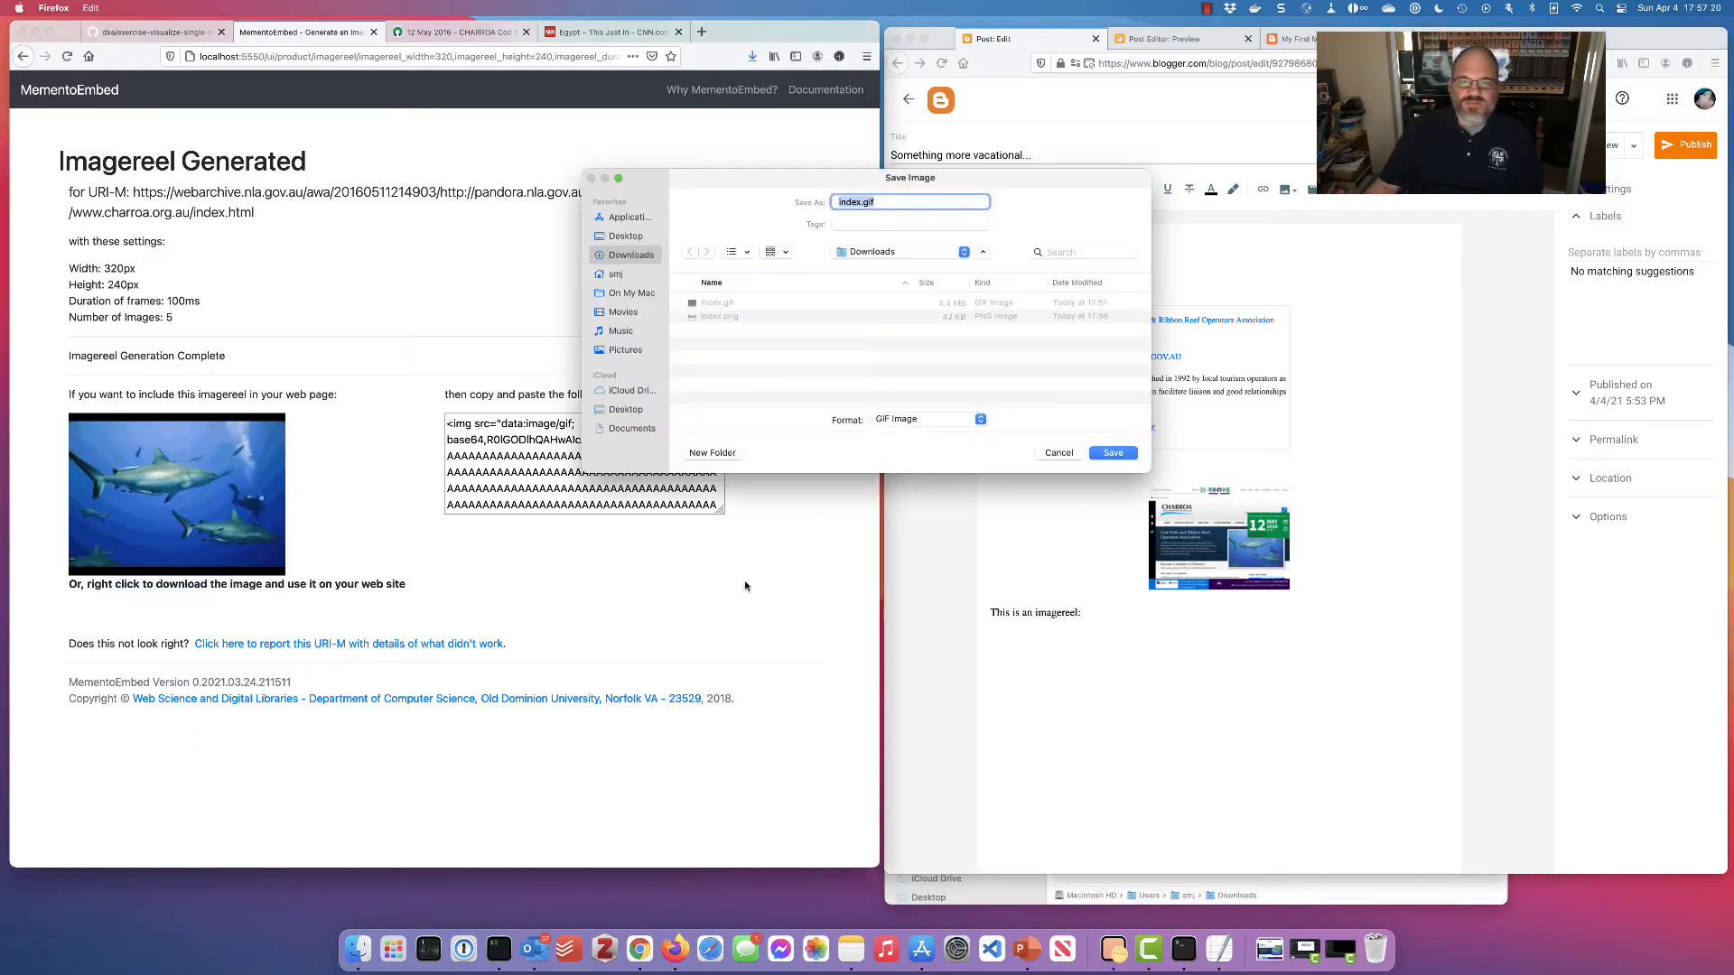
pyautogui.click(1106, 462)
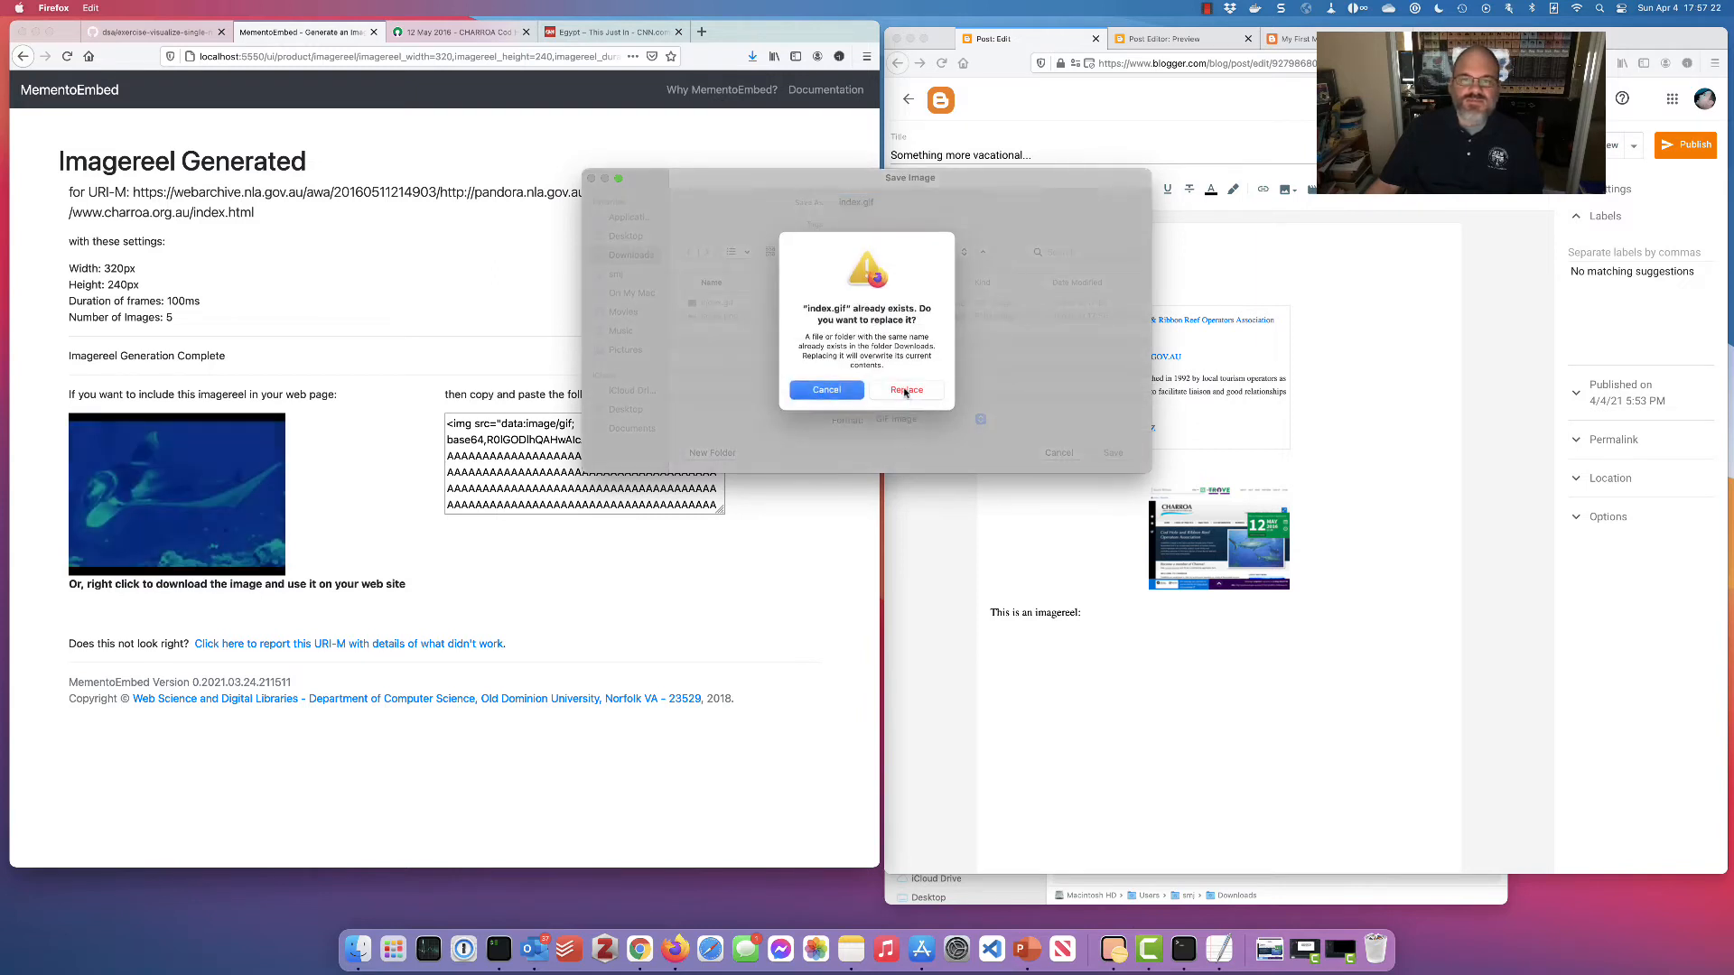
pyautogui.click(903, 483)
pyautogui.click(1188, 650)
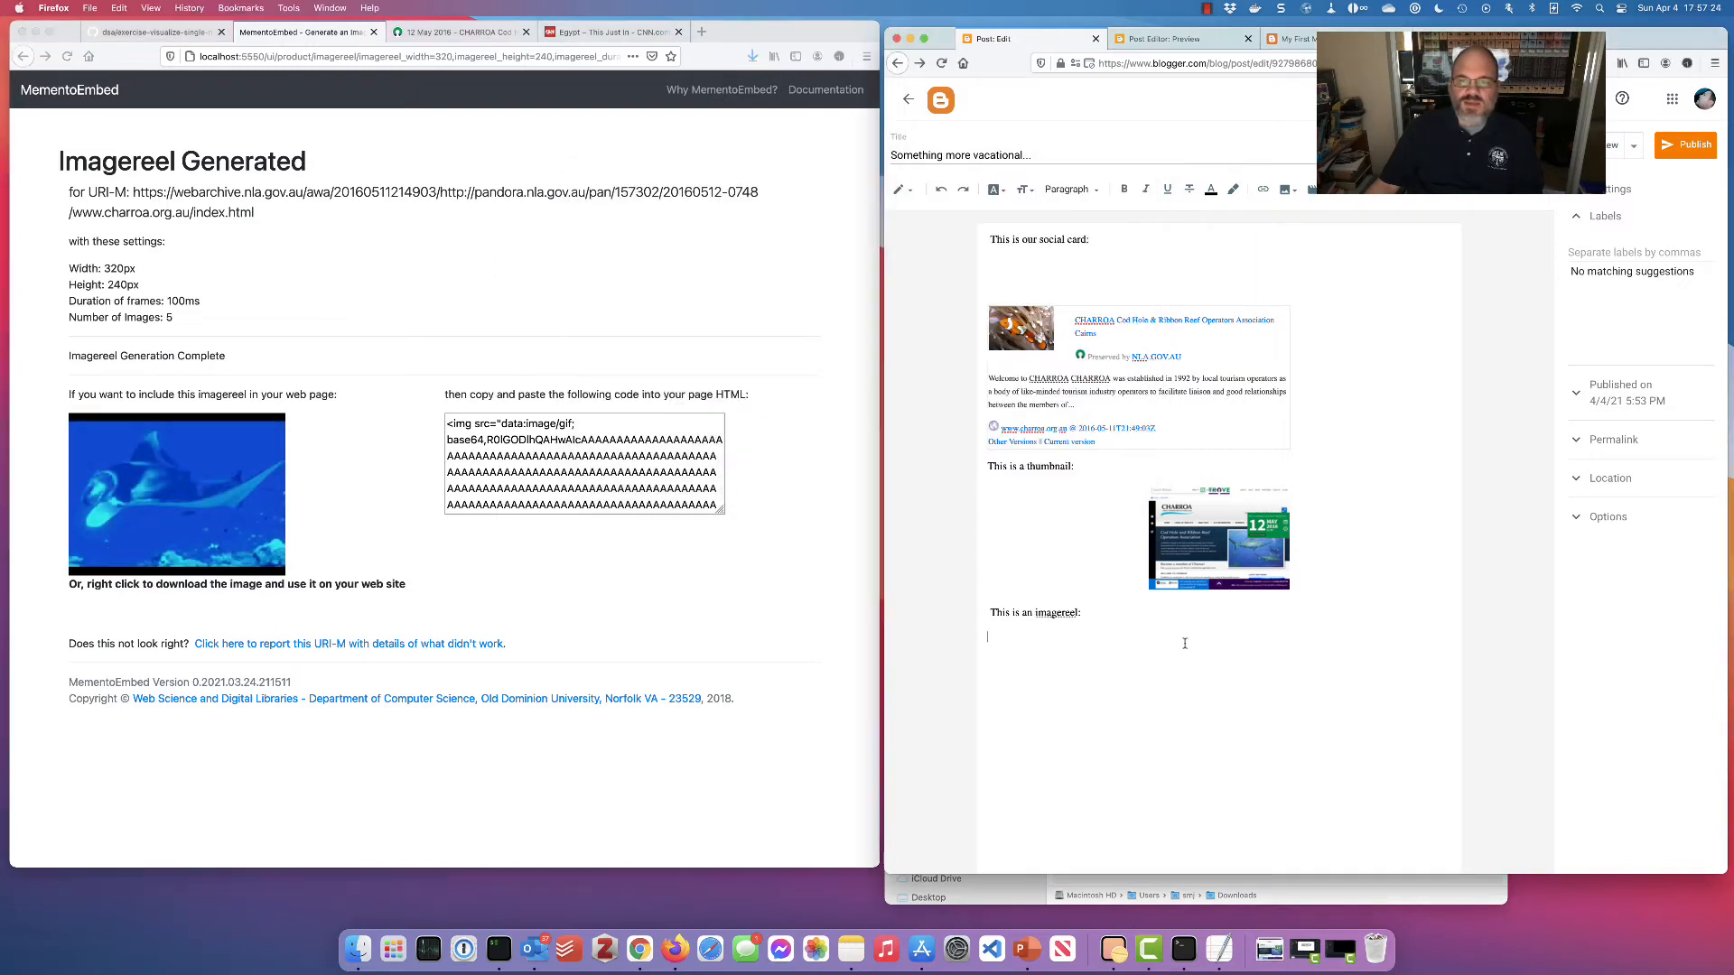
# Upload index.gif and insert the imagereel under 'This is an imagereel:'
pyautogui.click(1294, 190)
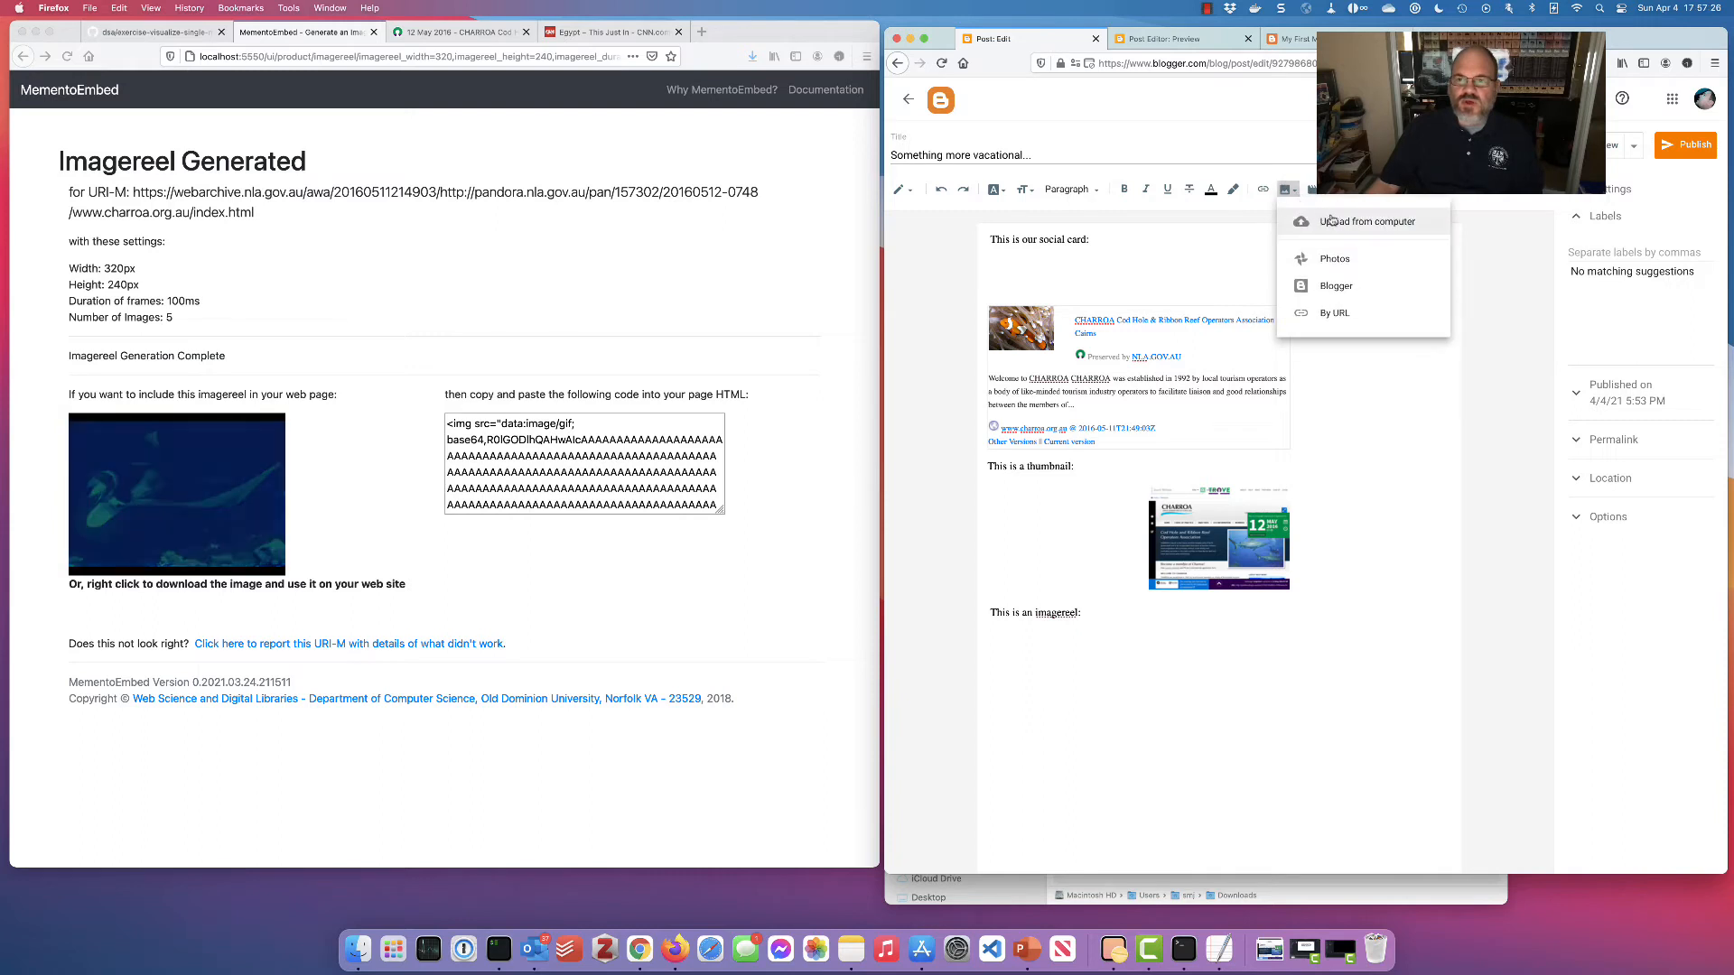
pyautogui.click(1327, 221)
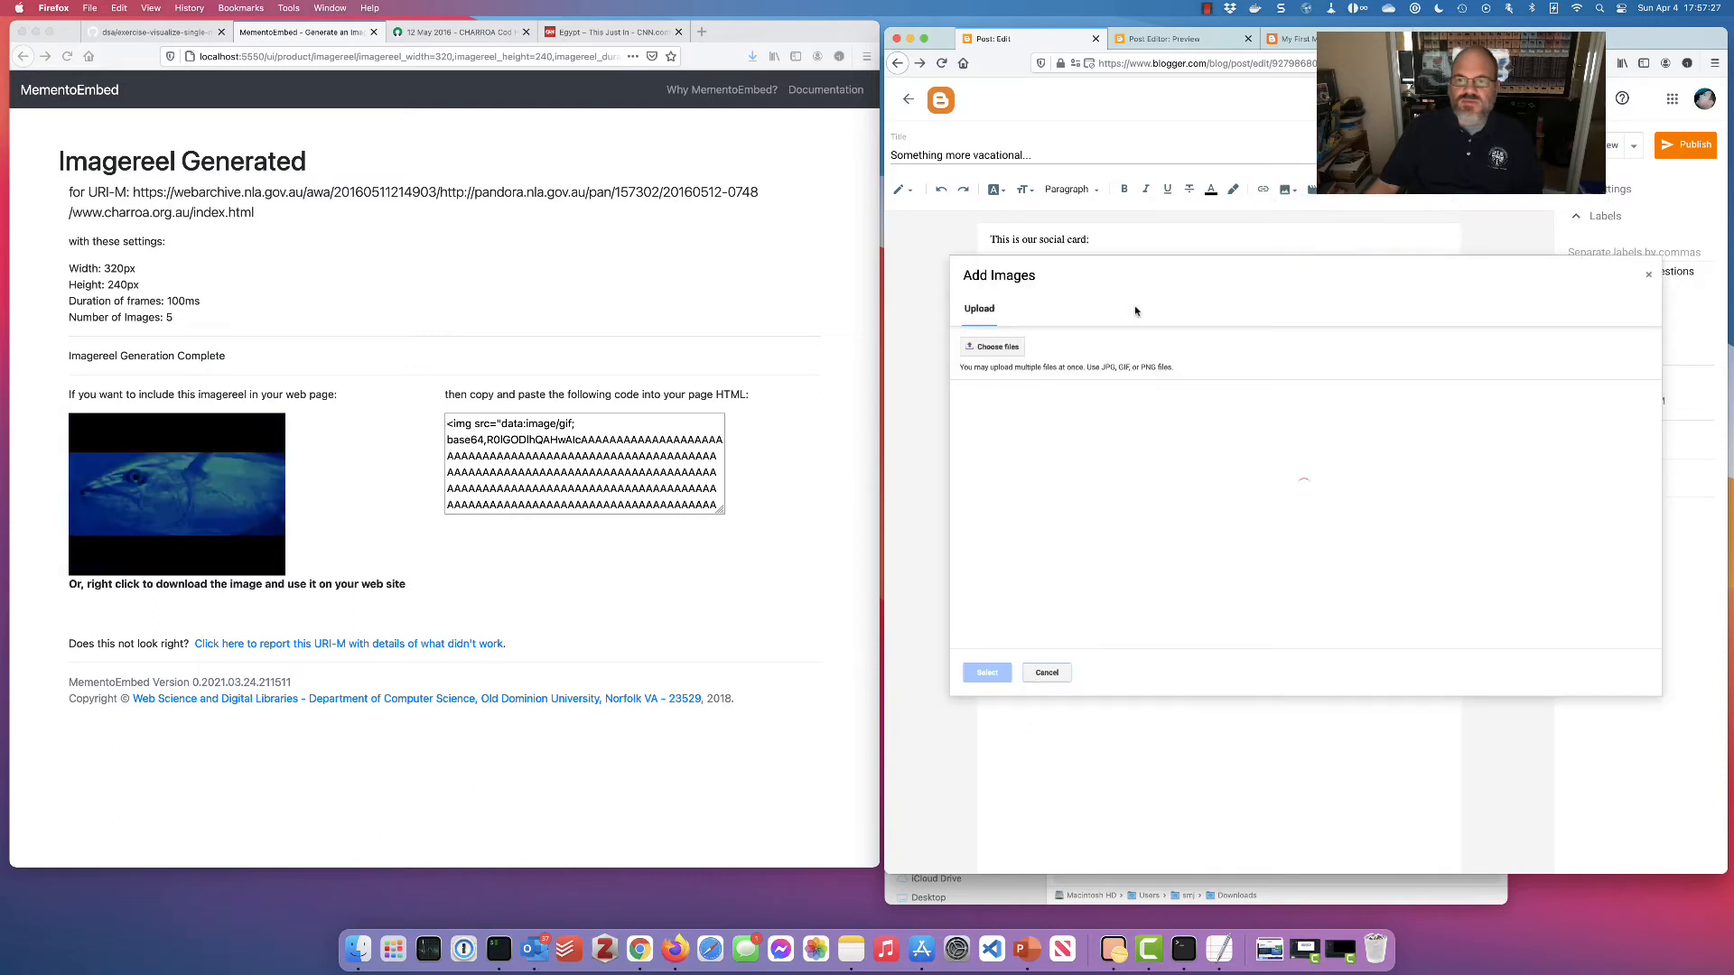
pyautogui.click(992, 348)
pyautogui.click(730, 223)
pyautogui.click(1100, 452)
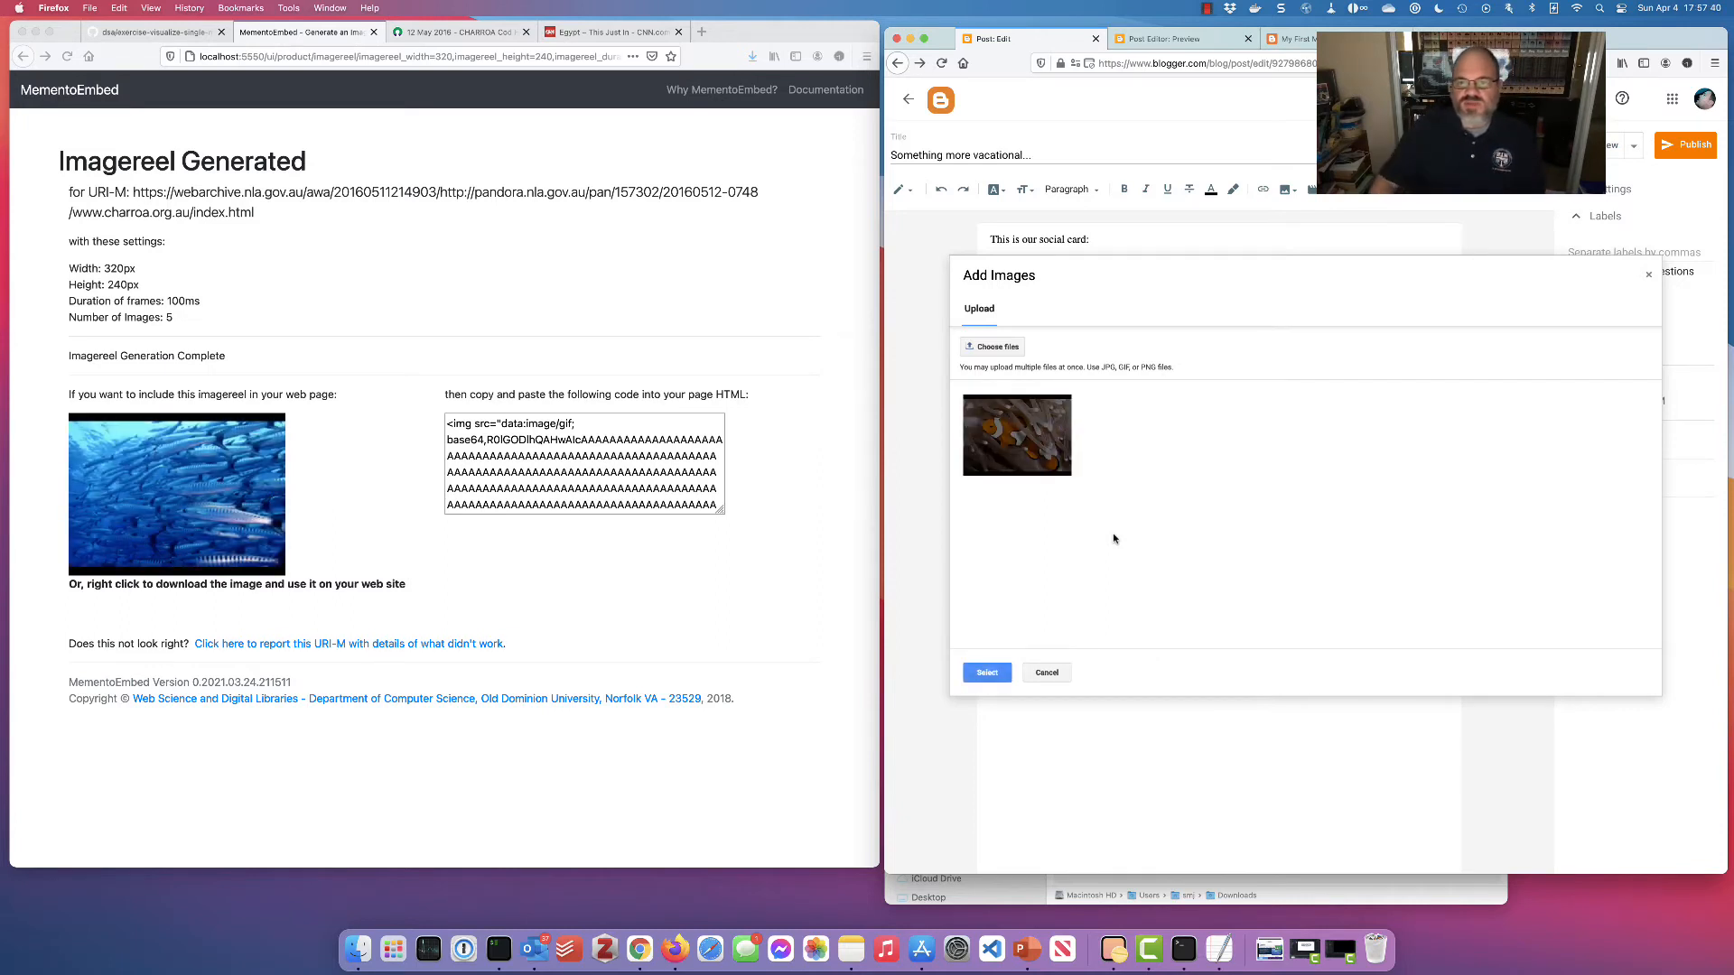
pyautogui.click(987, 673)
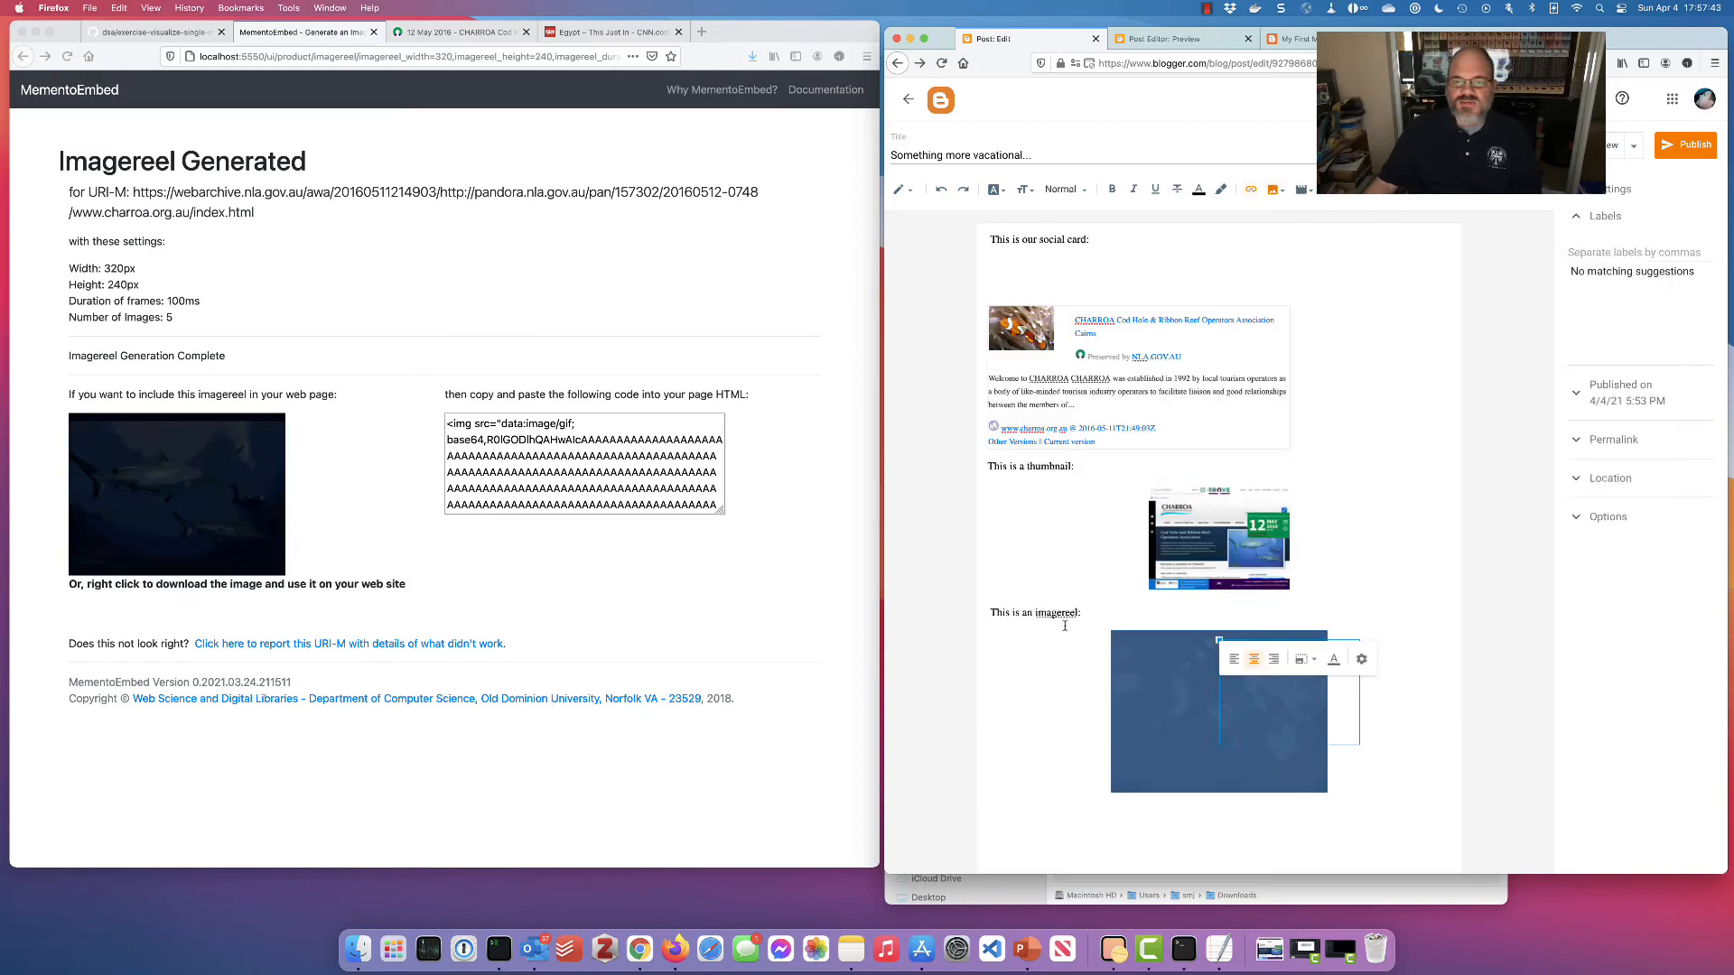
# Preview the post's animated imagereel, then return to editing and MementoEmbed's start page
pyautogui.click(1590, 147)
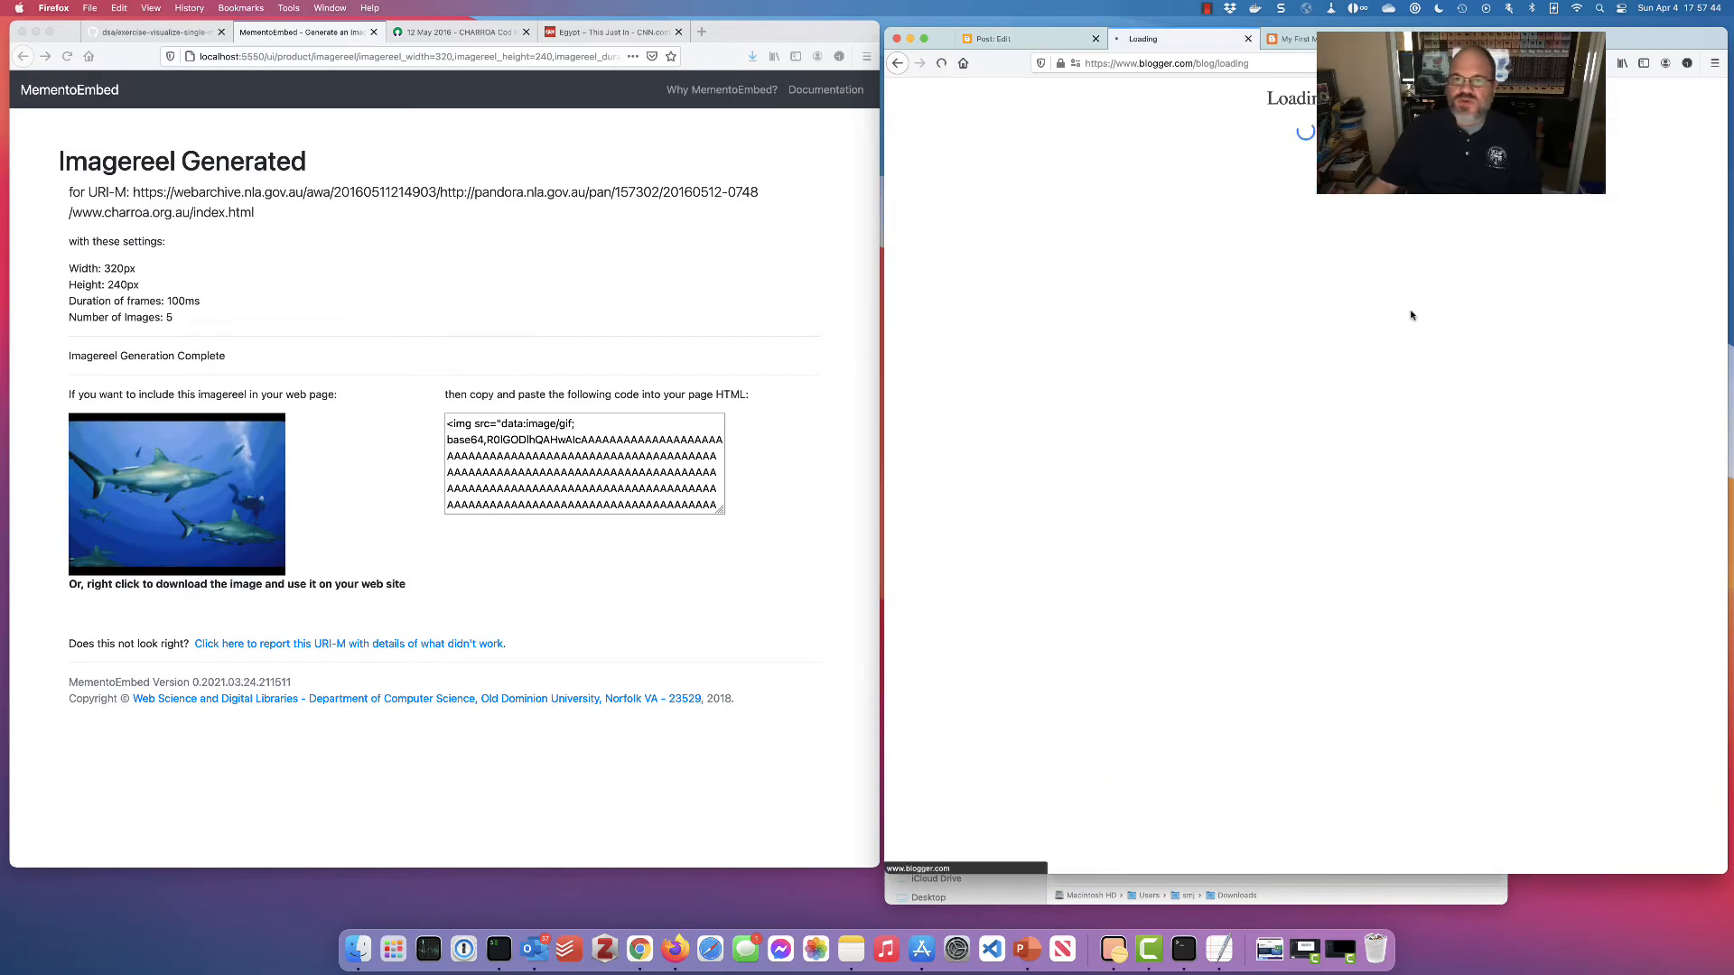
pyautogui.scroll(-3, 1476, 349)
pyautogui.scroll(-1, 1475, 349)
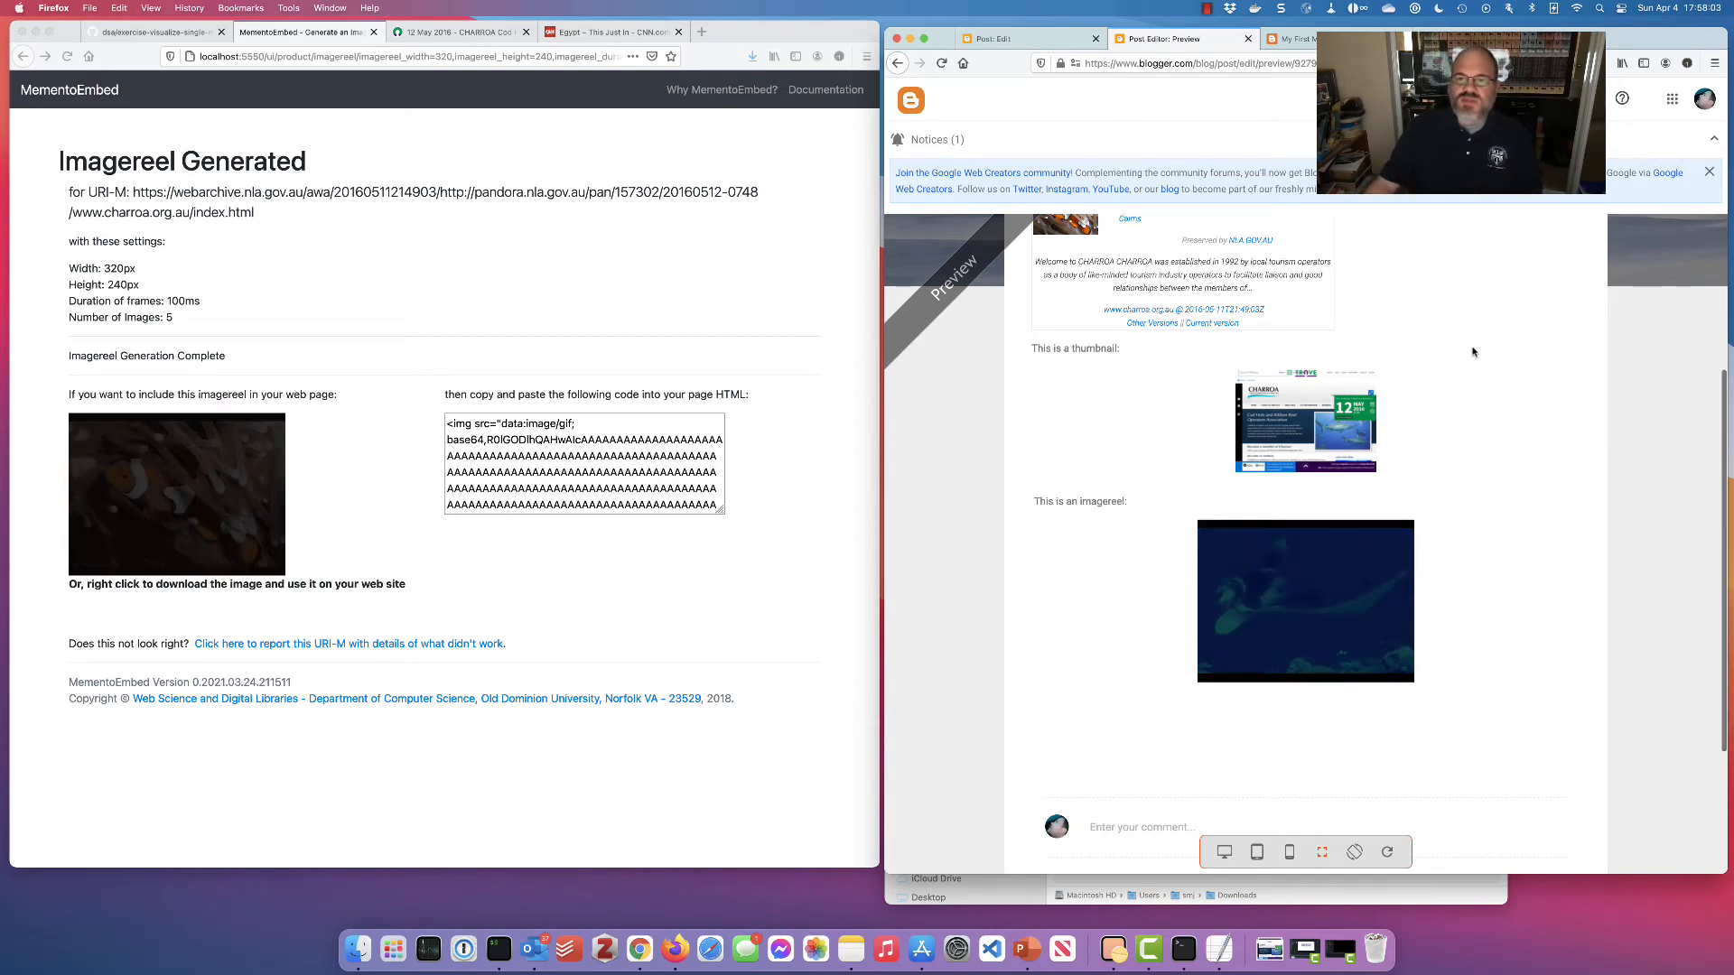
pyautogui.scroll(3, 1373, 338)
pyautogui.click(1028, 42)
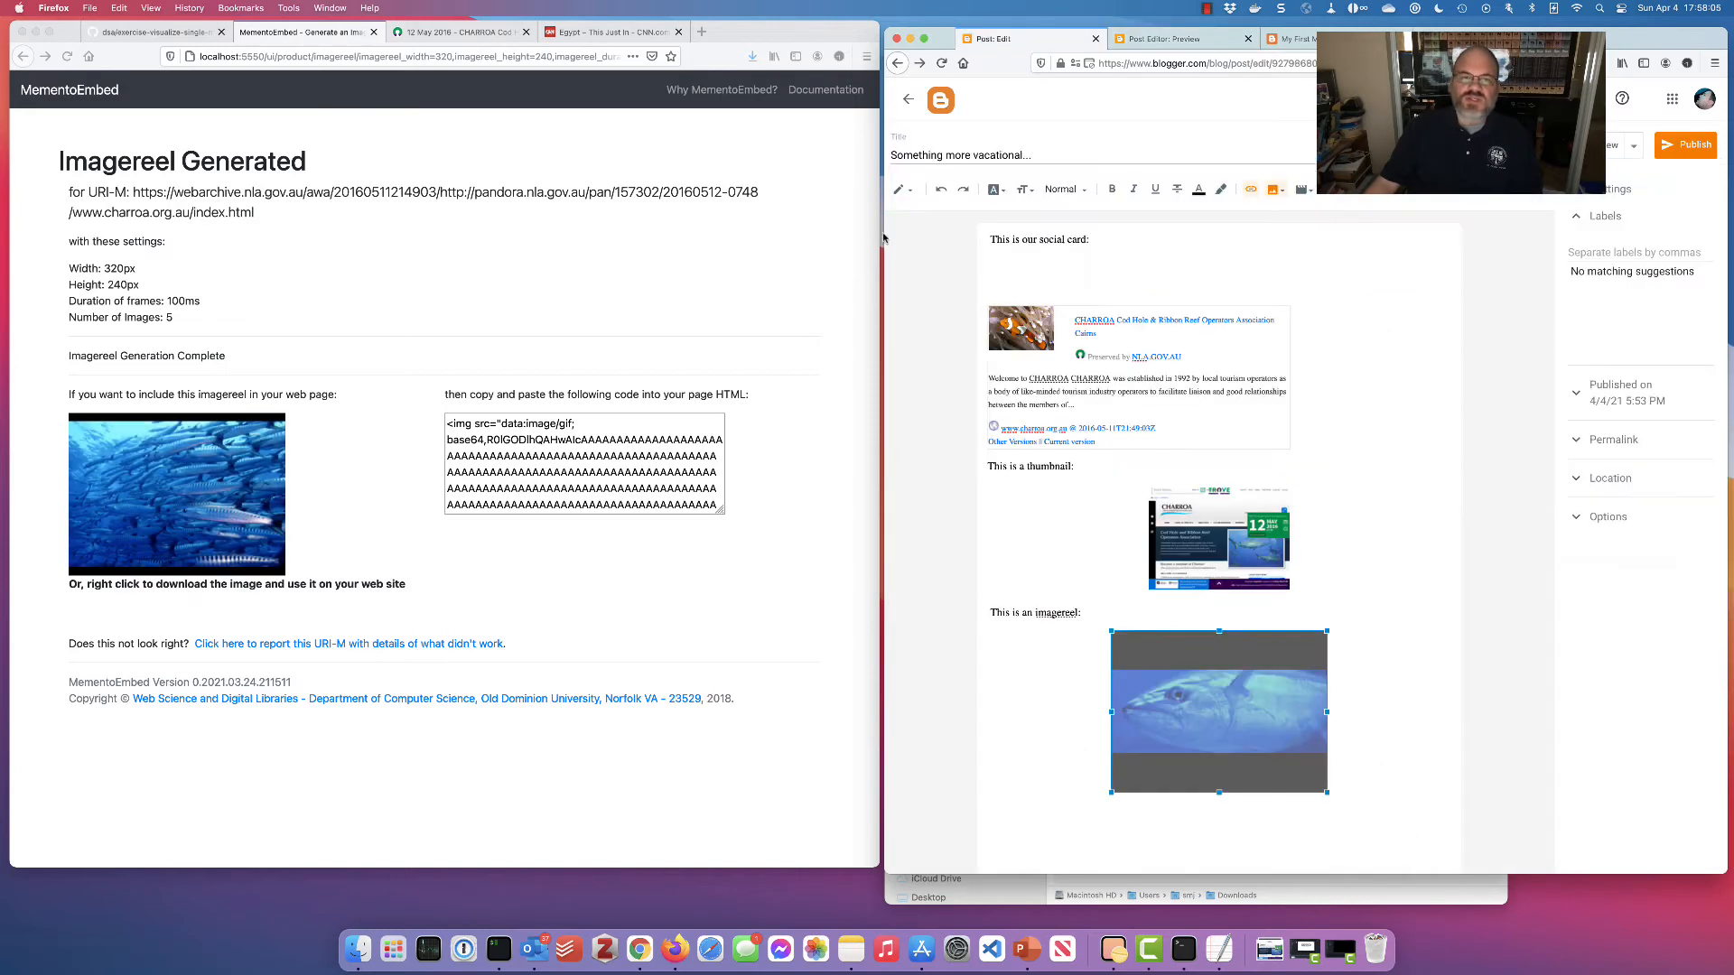
pyautogui.click(577, 297)
pyautogui.hscroll(-5, 549, 269)
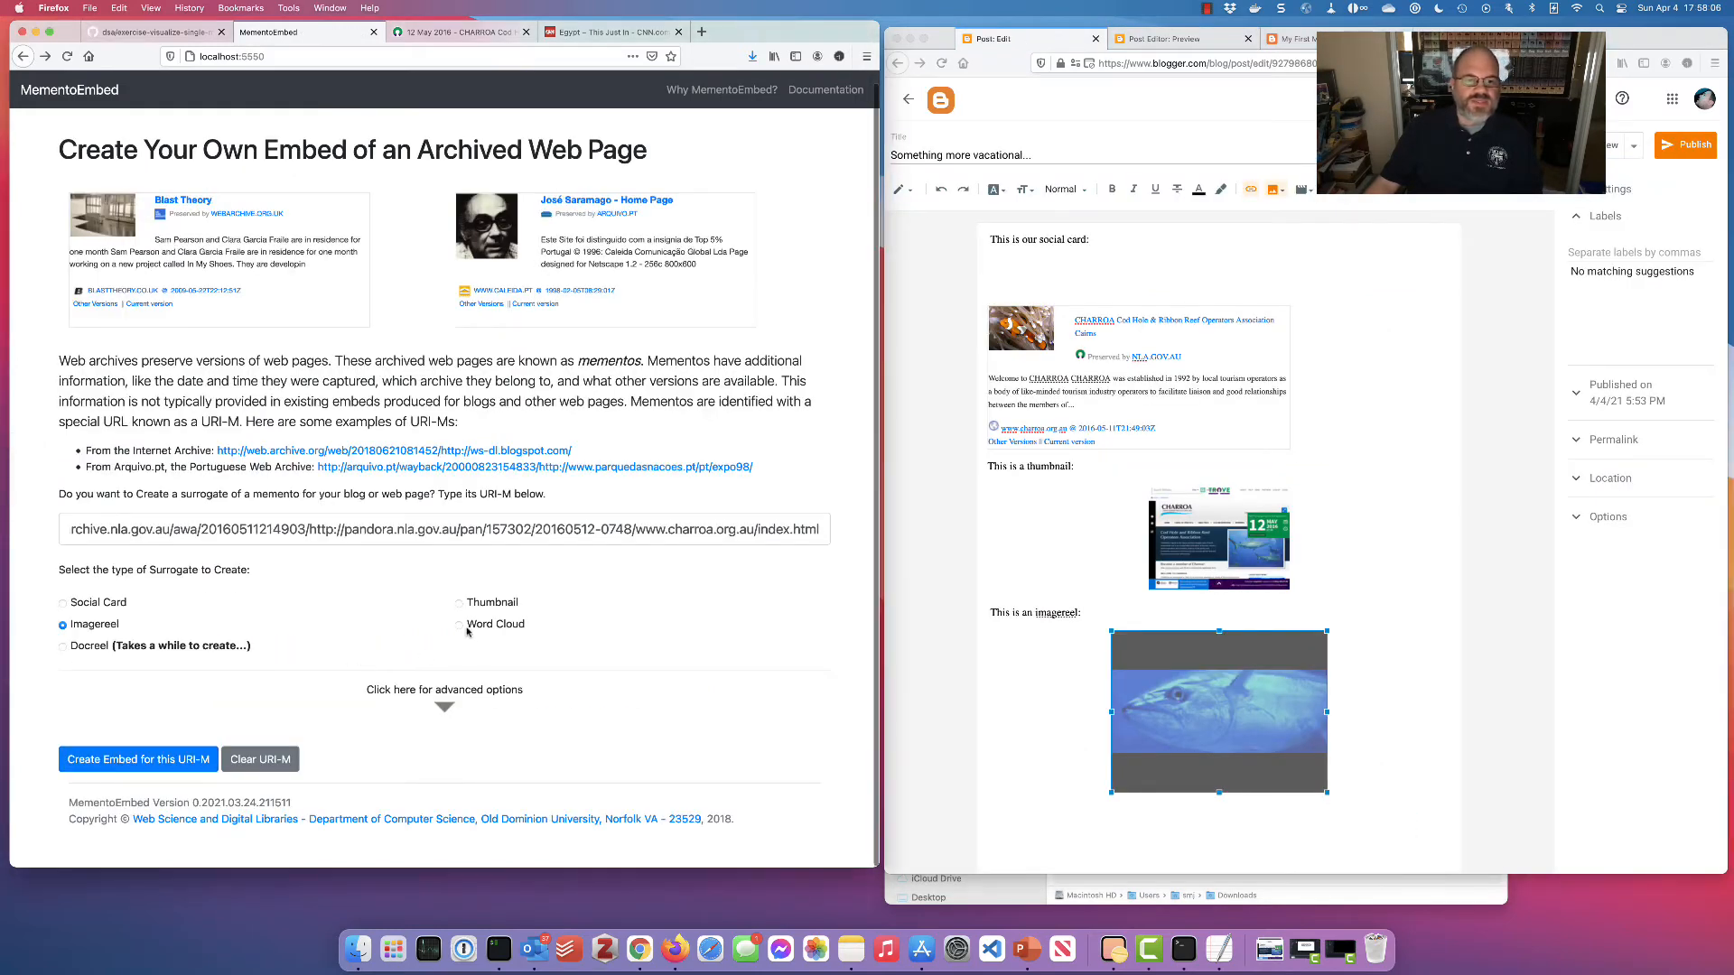
# Generate the CHARROA word cloud and add 'This is a word cloud:' below the imagereel
pyautogui.click(184, 759)
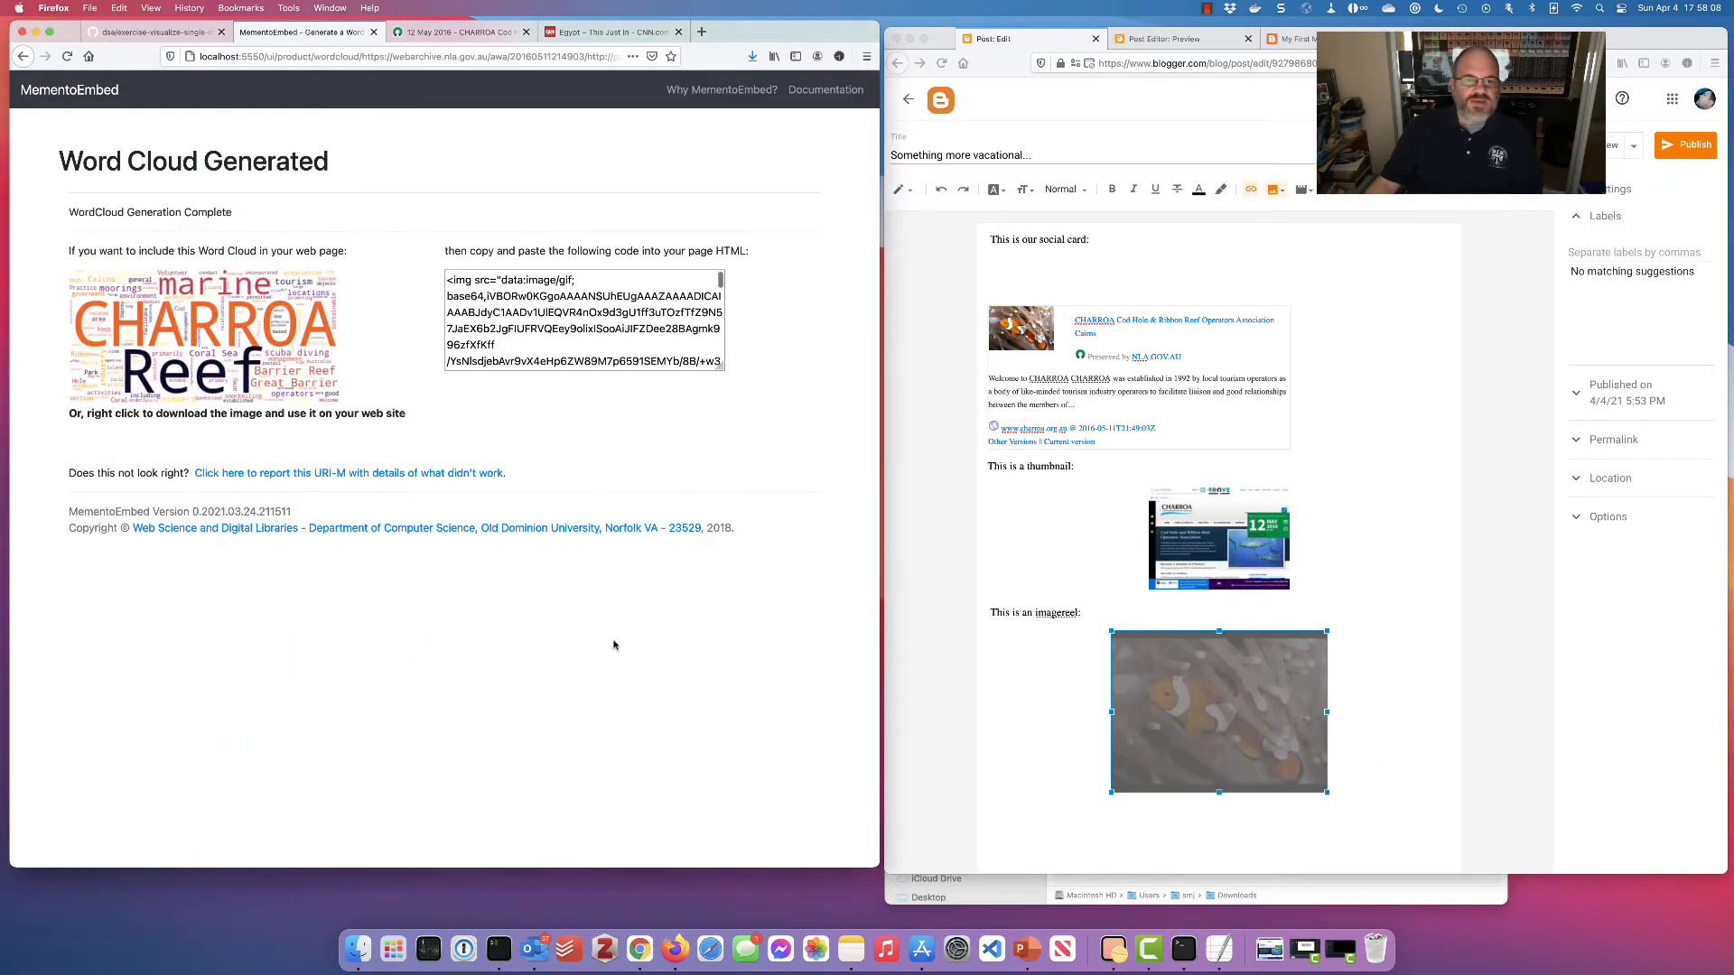
pyautogui.click(1302, 857)
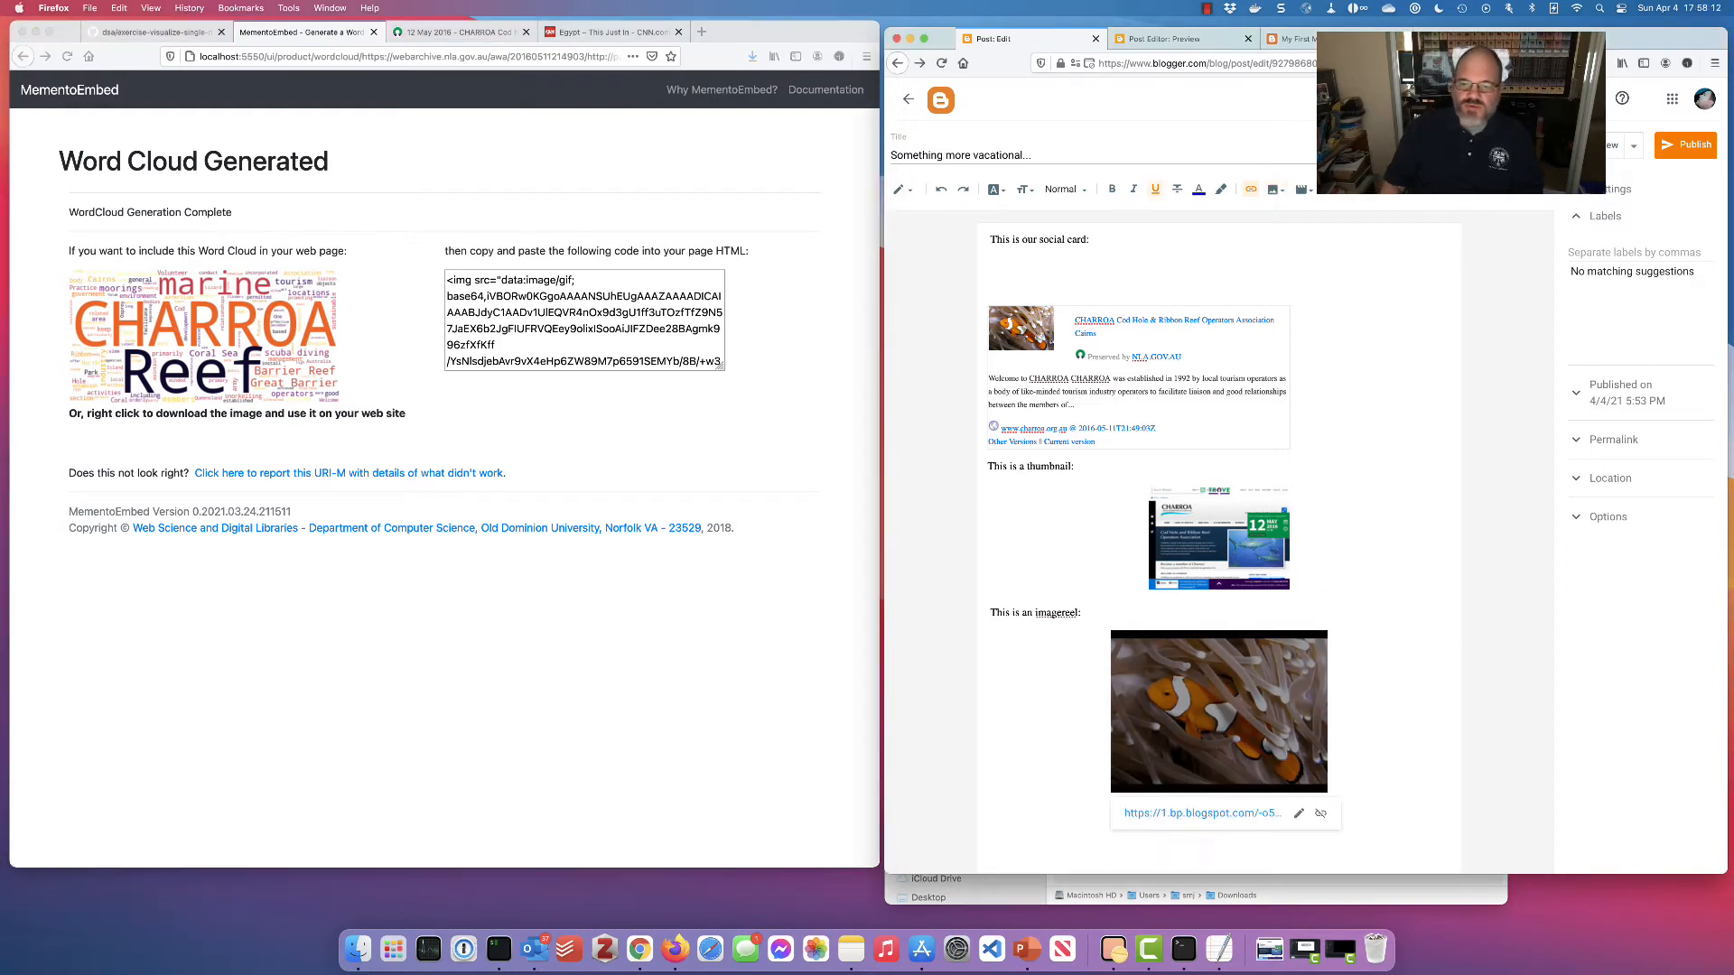
pyautogui.click(1371, 774)
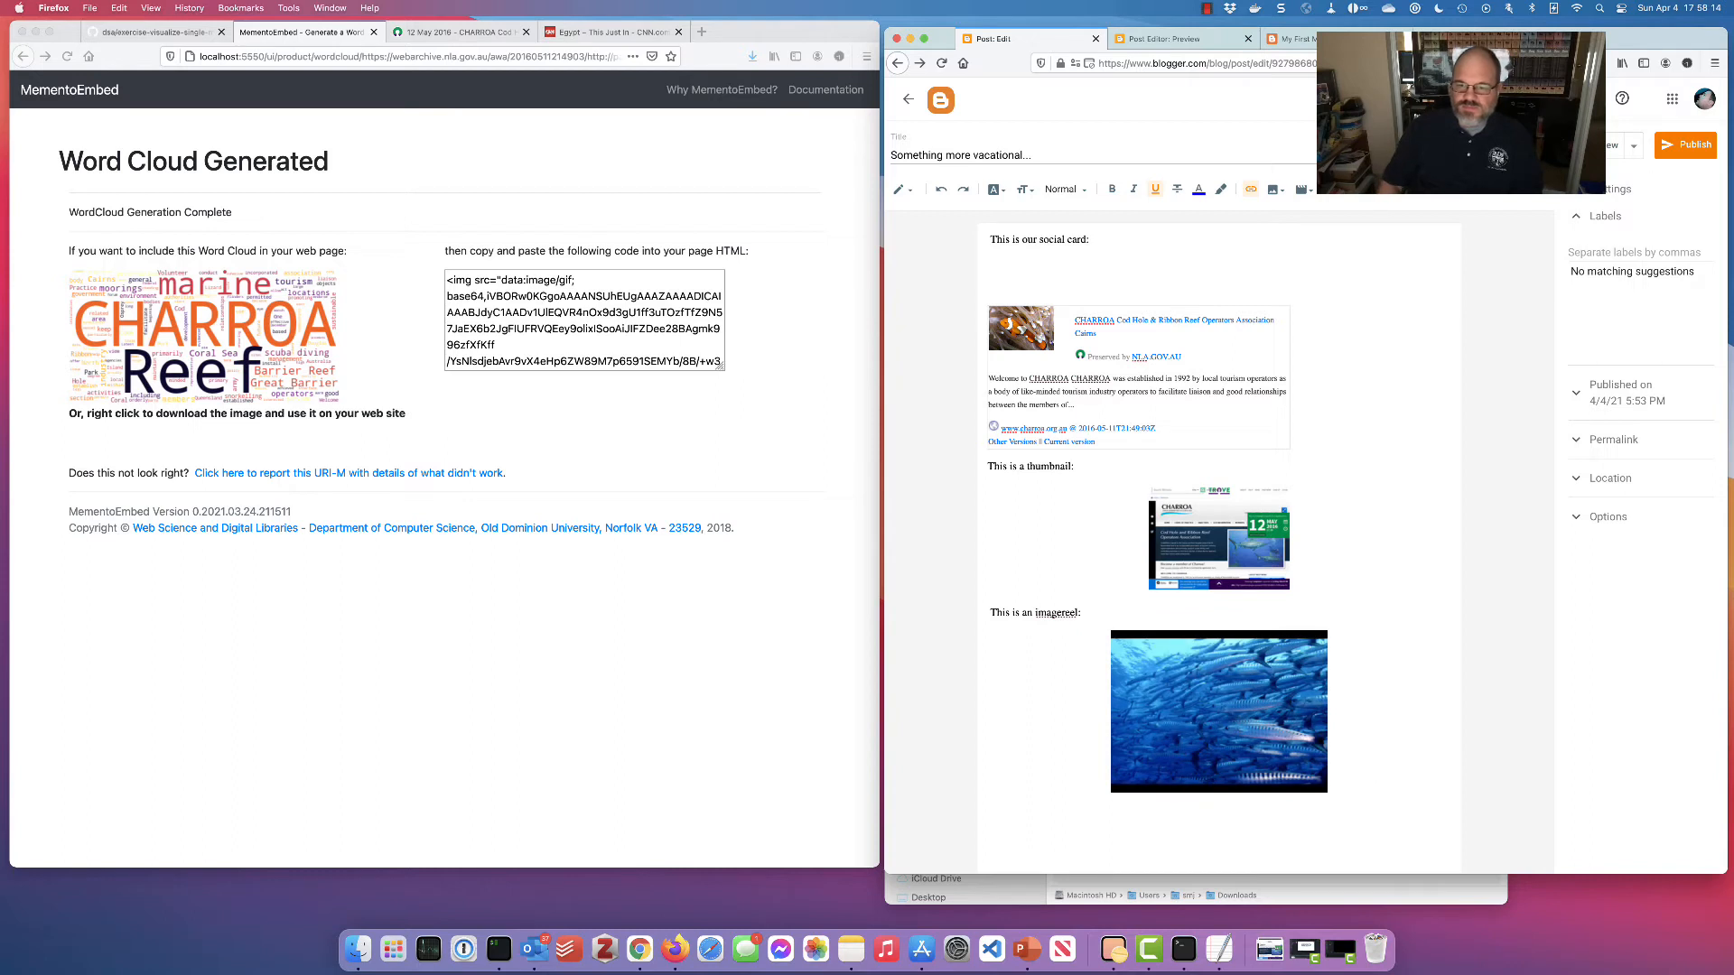
pyautogui.click(1024, 824)
pyautogui.write('This is a word ')
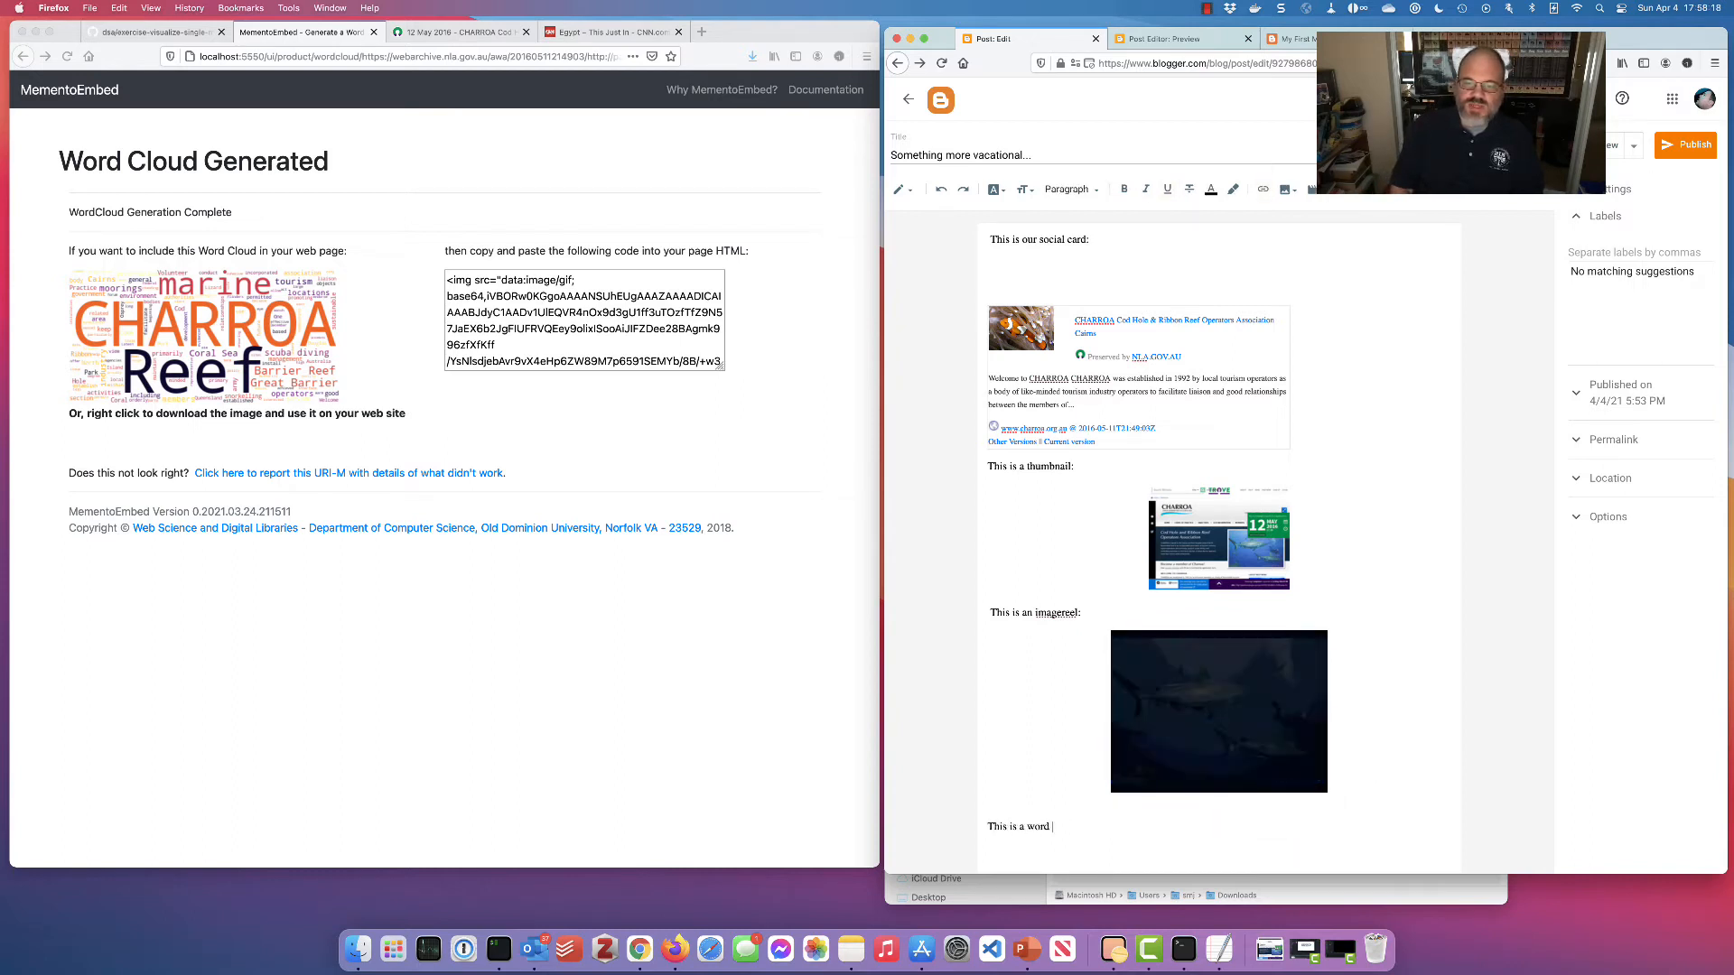
pyautogui.write('cloud:')
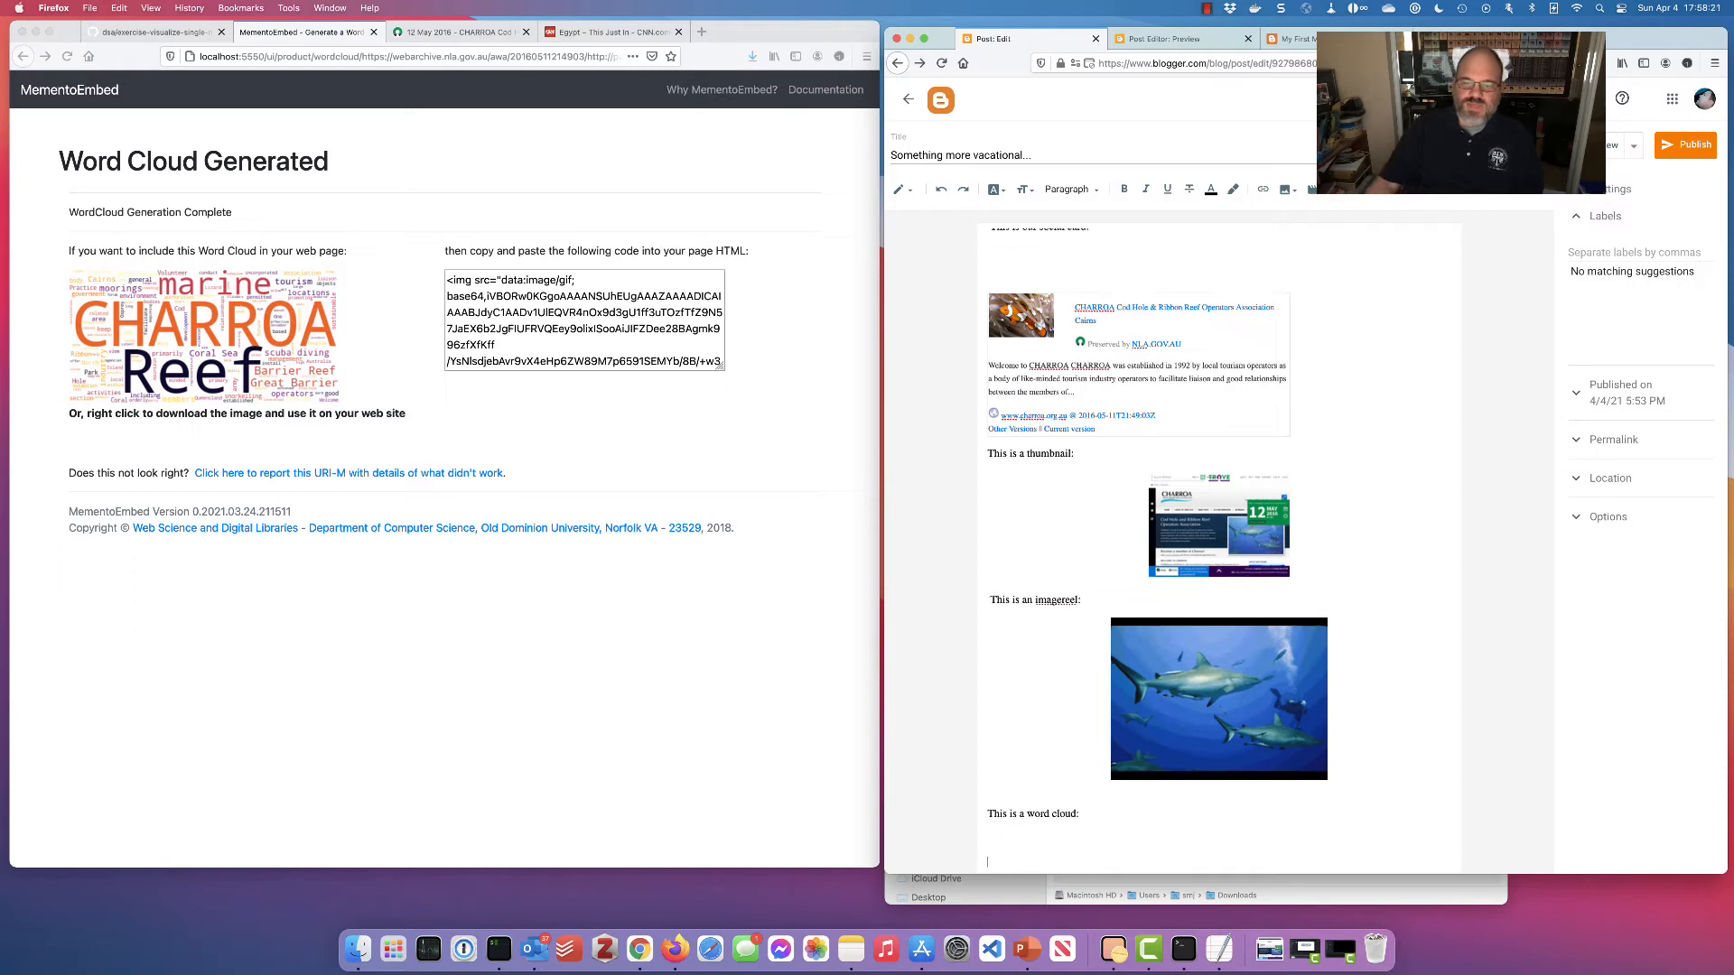
# Save the word cloud as index.png in Downloads, replacing the existing file
pyautogui.rightClick(193, 312)
pyautogui.click(255, 331)
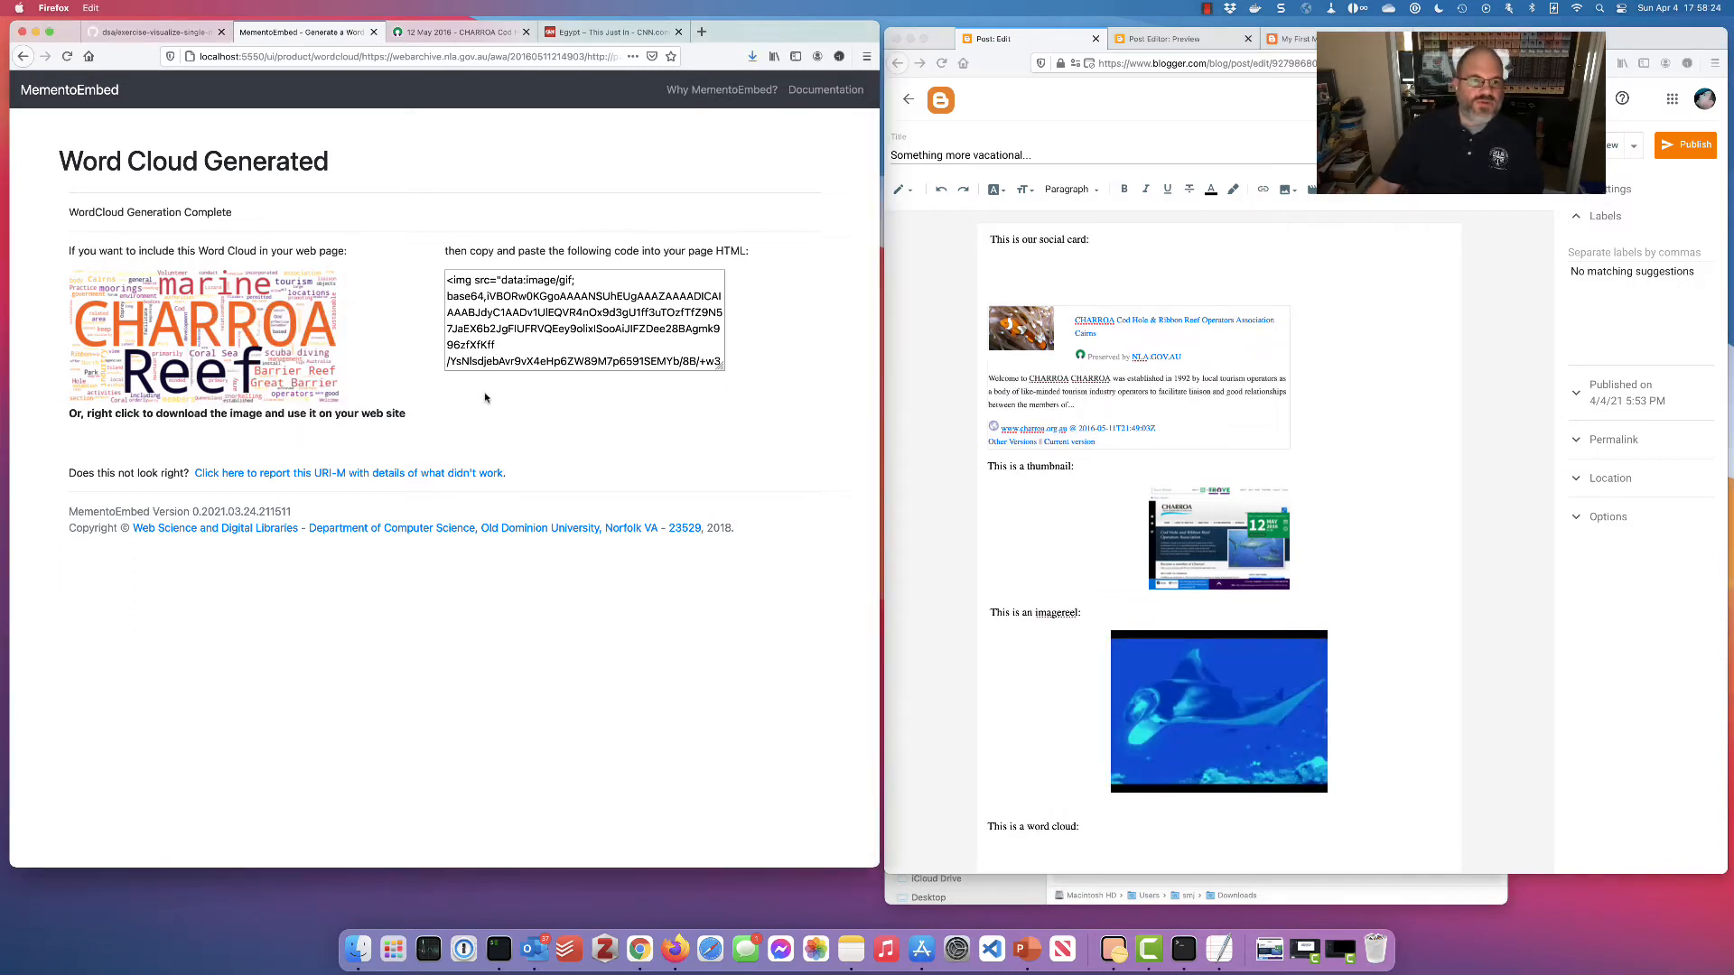
pyautogui.click(1125, 456)
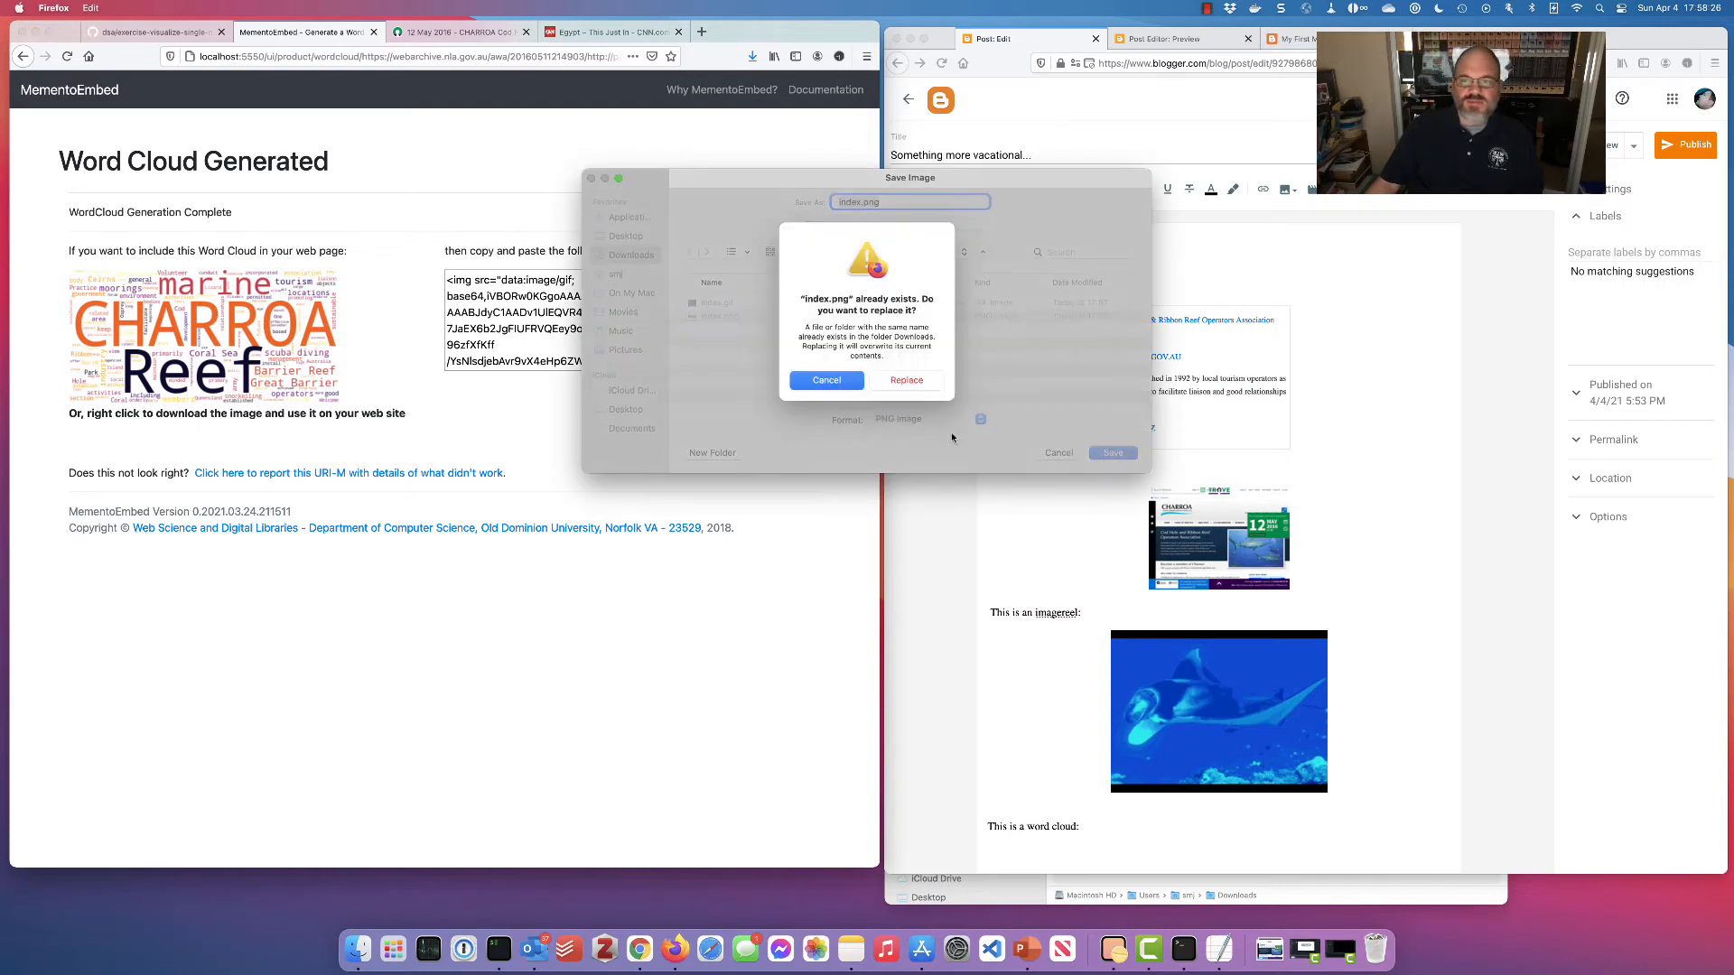
pyautogui.click(827, 390)
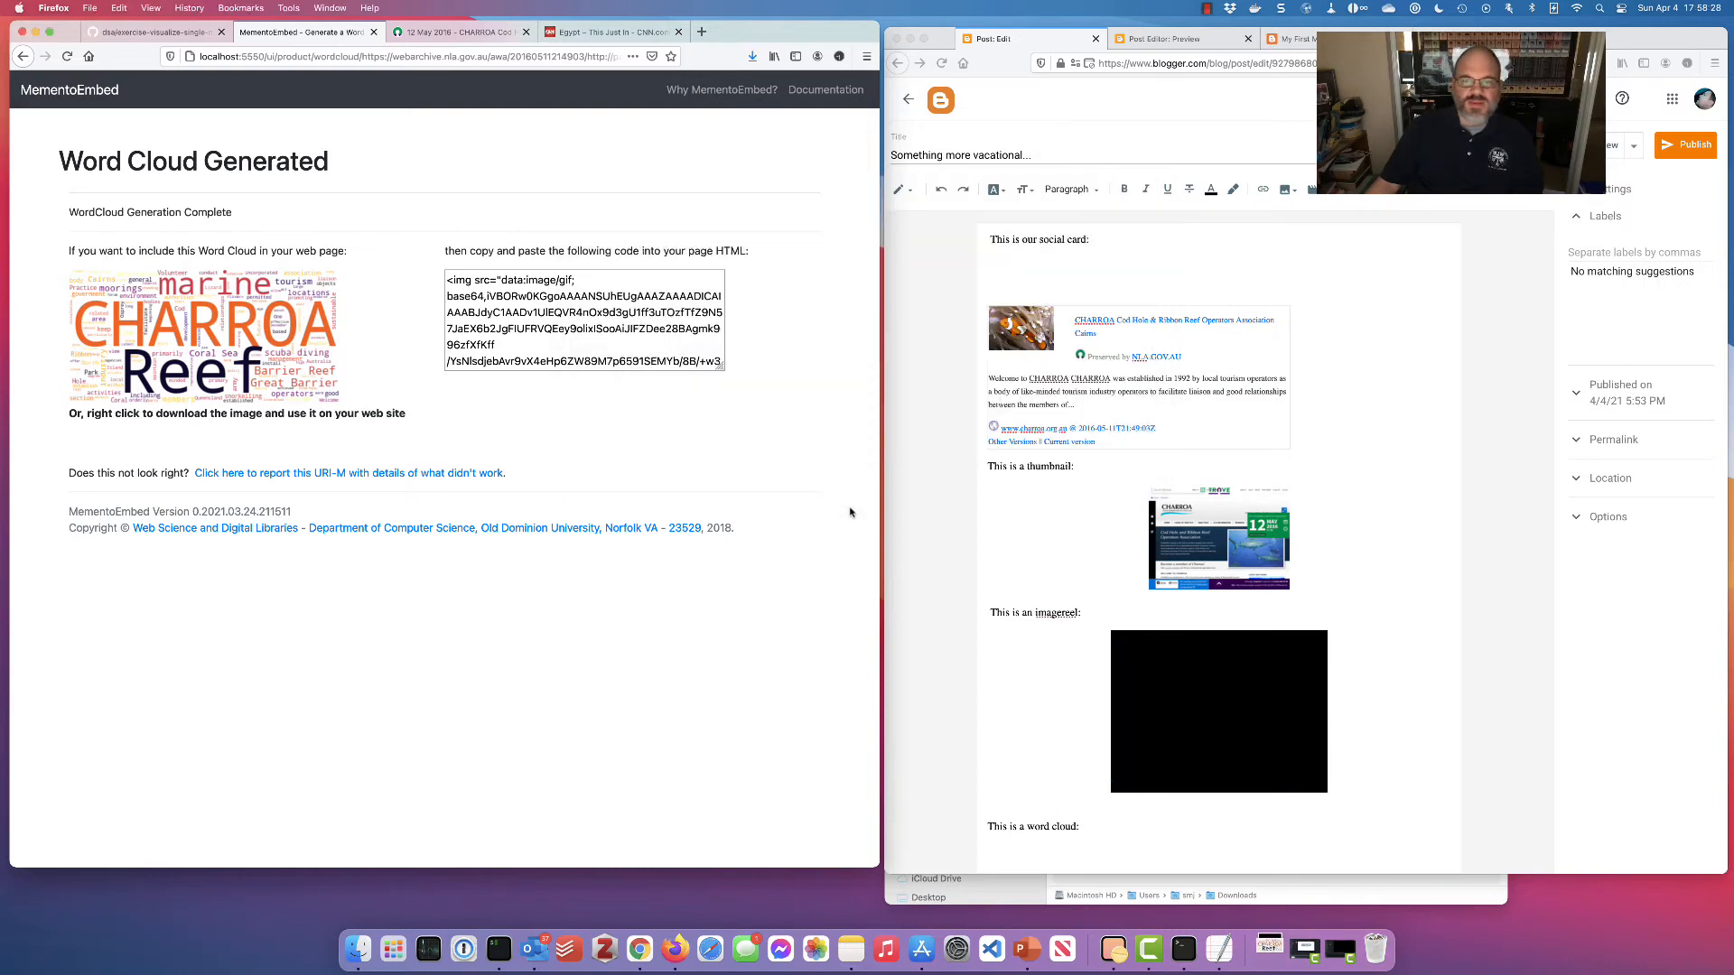
# Upload index.png and insert the word cloud under 'This is a word cloud:'
pyautogui.click(1044, 847)
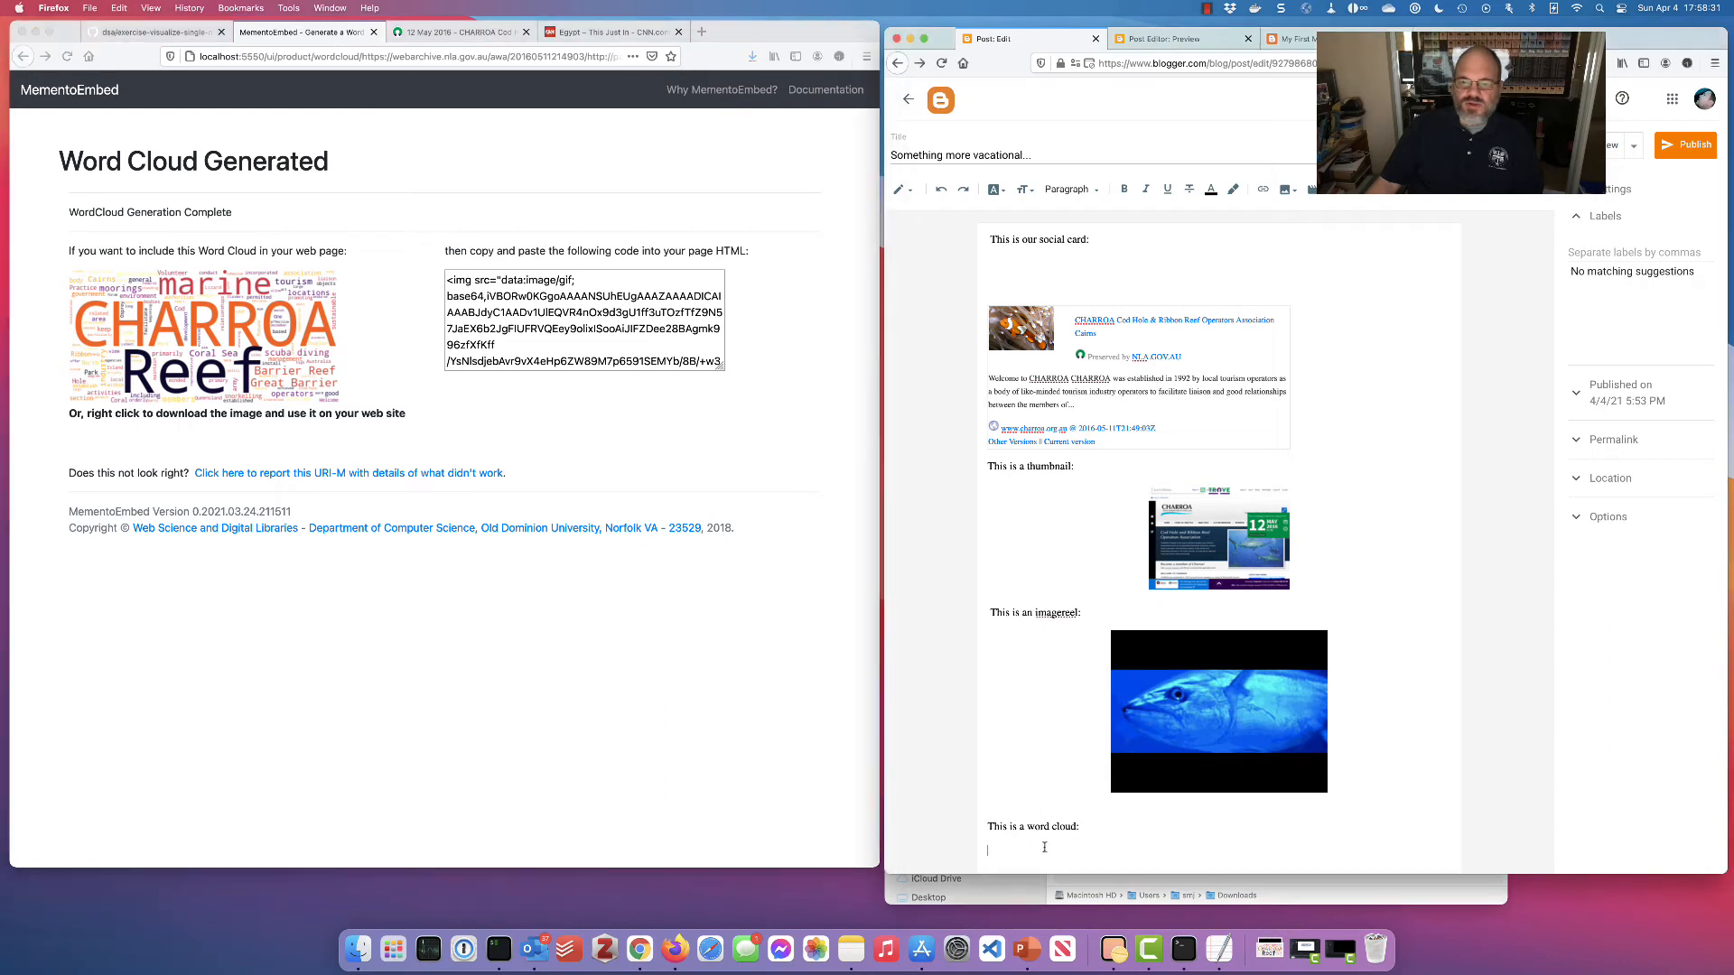
pyautogui.click(1286, 190)
pyautogui.click(1312, 222)
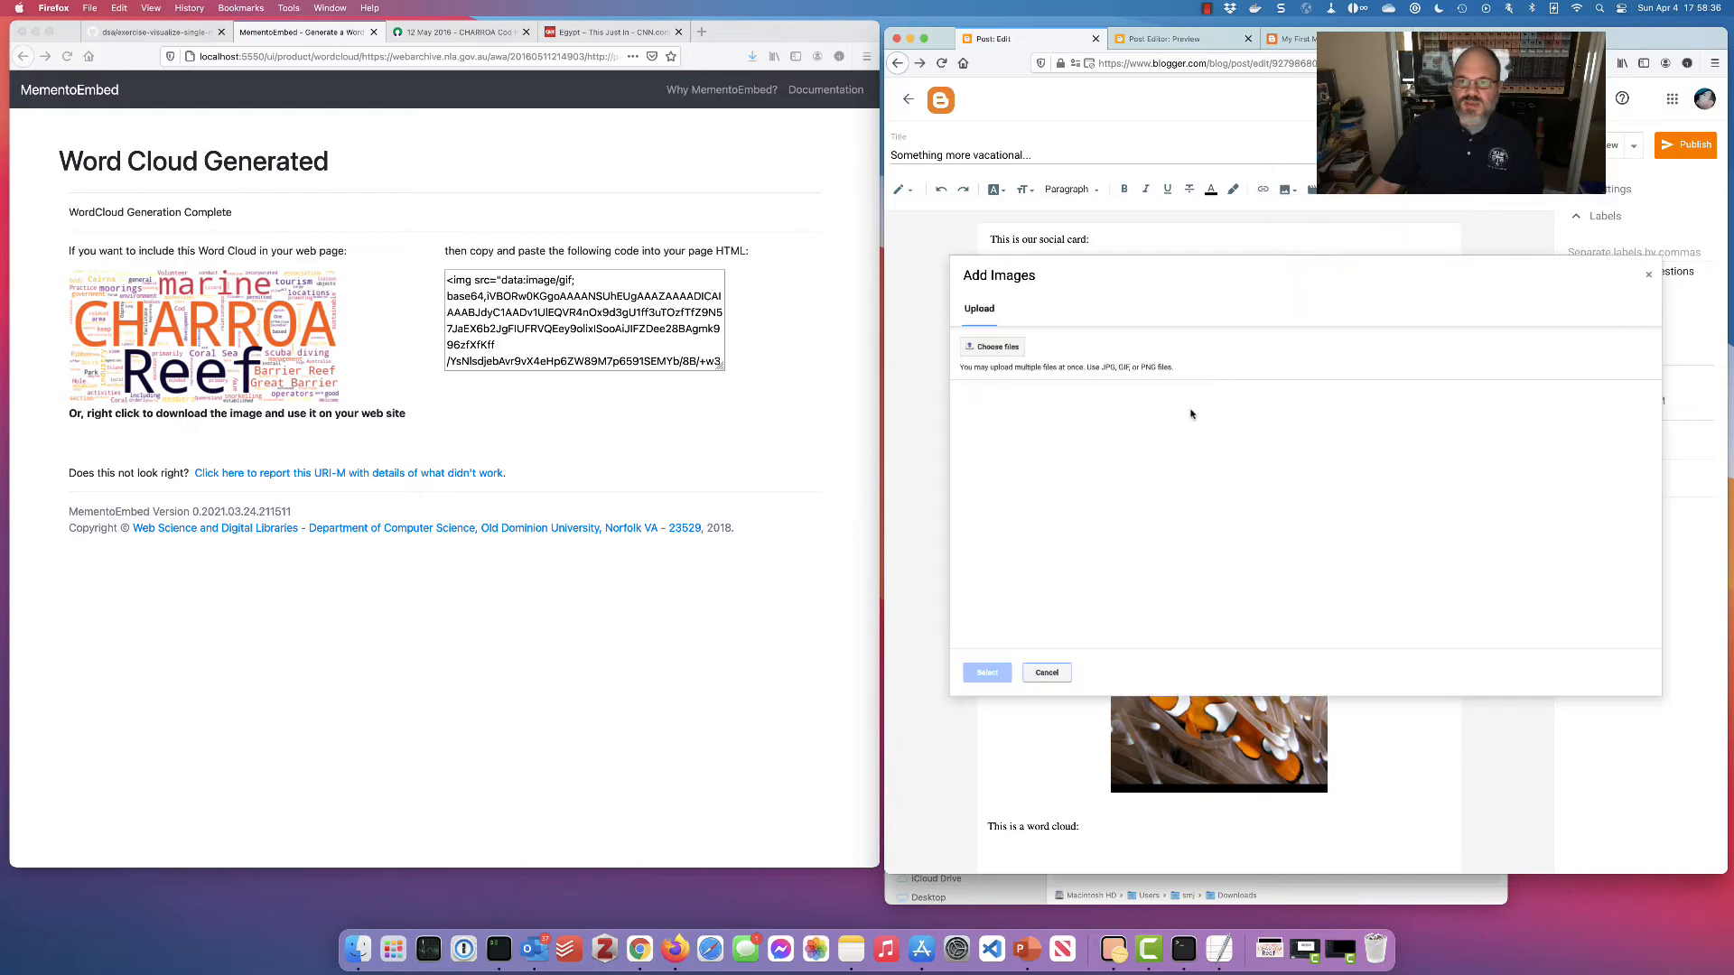
pyautogui.click(1000, 348)
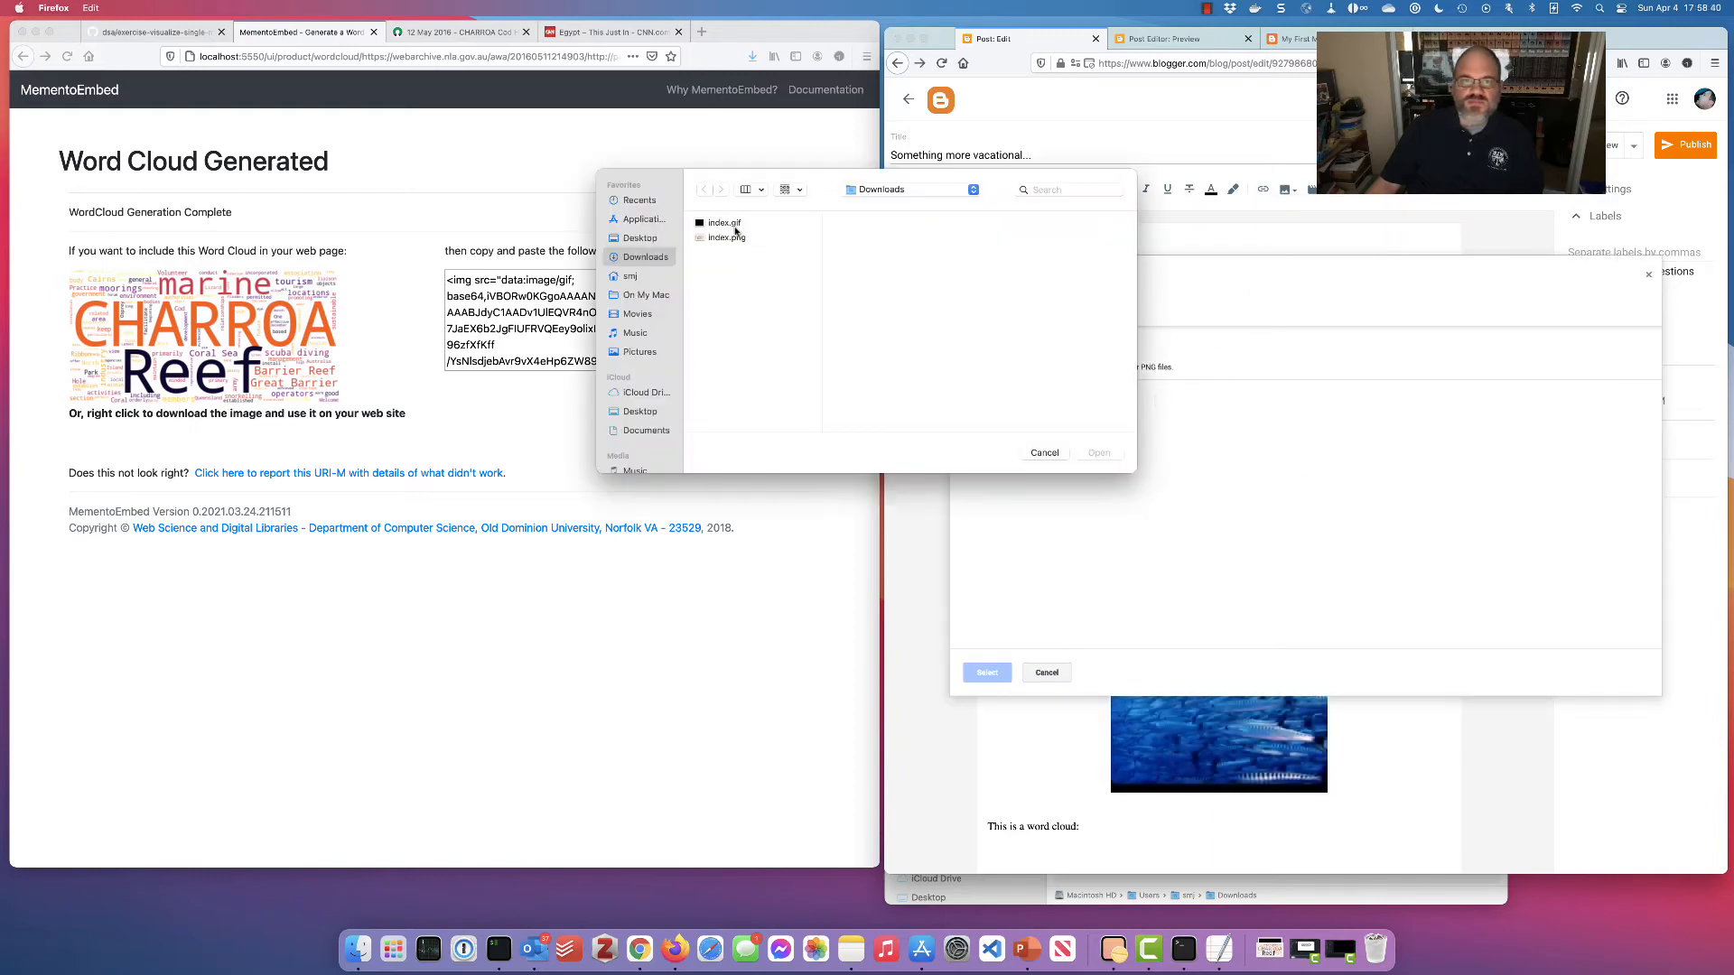
pyautogui.click(736, 237)
pyautogui.click(1098, 452)
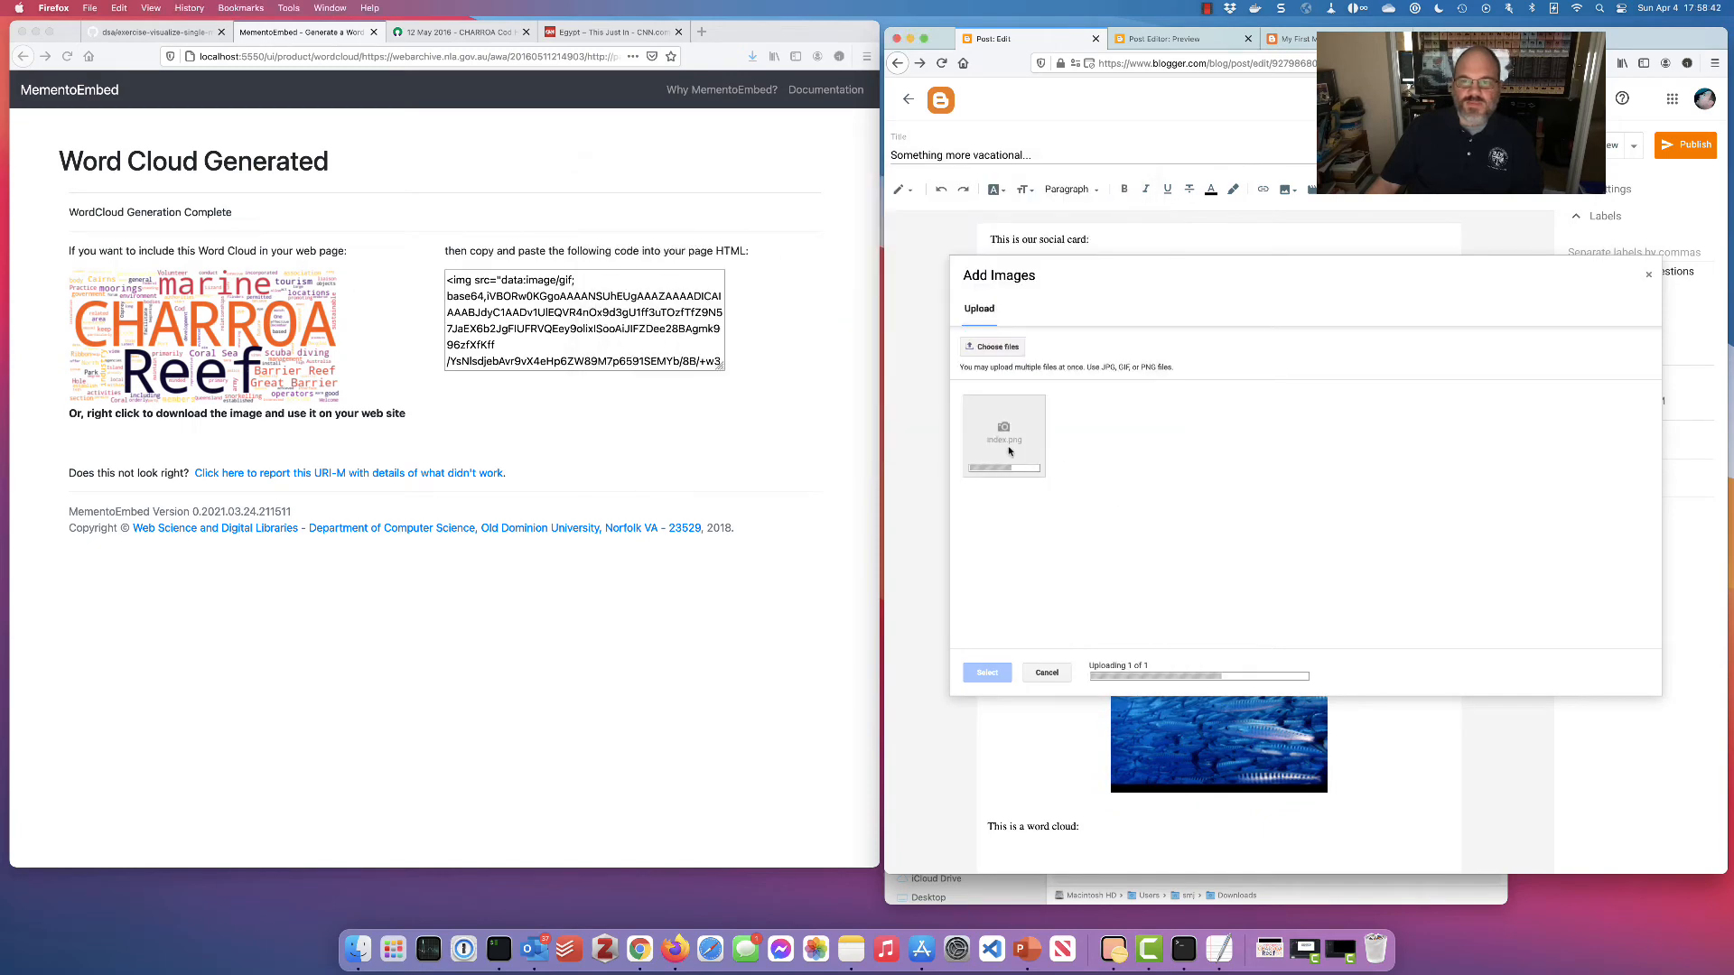
pyautogui.click(988, 673)
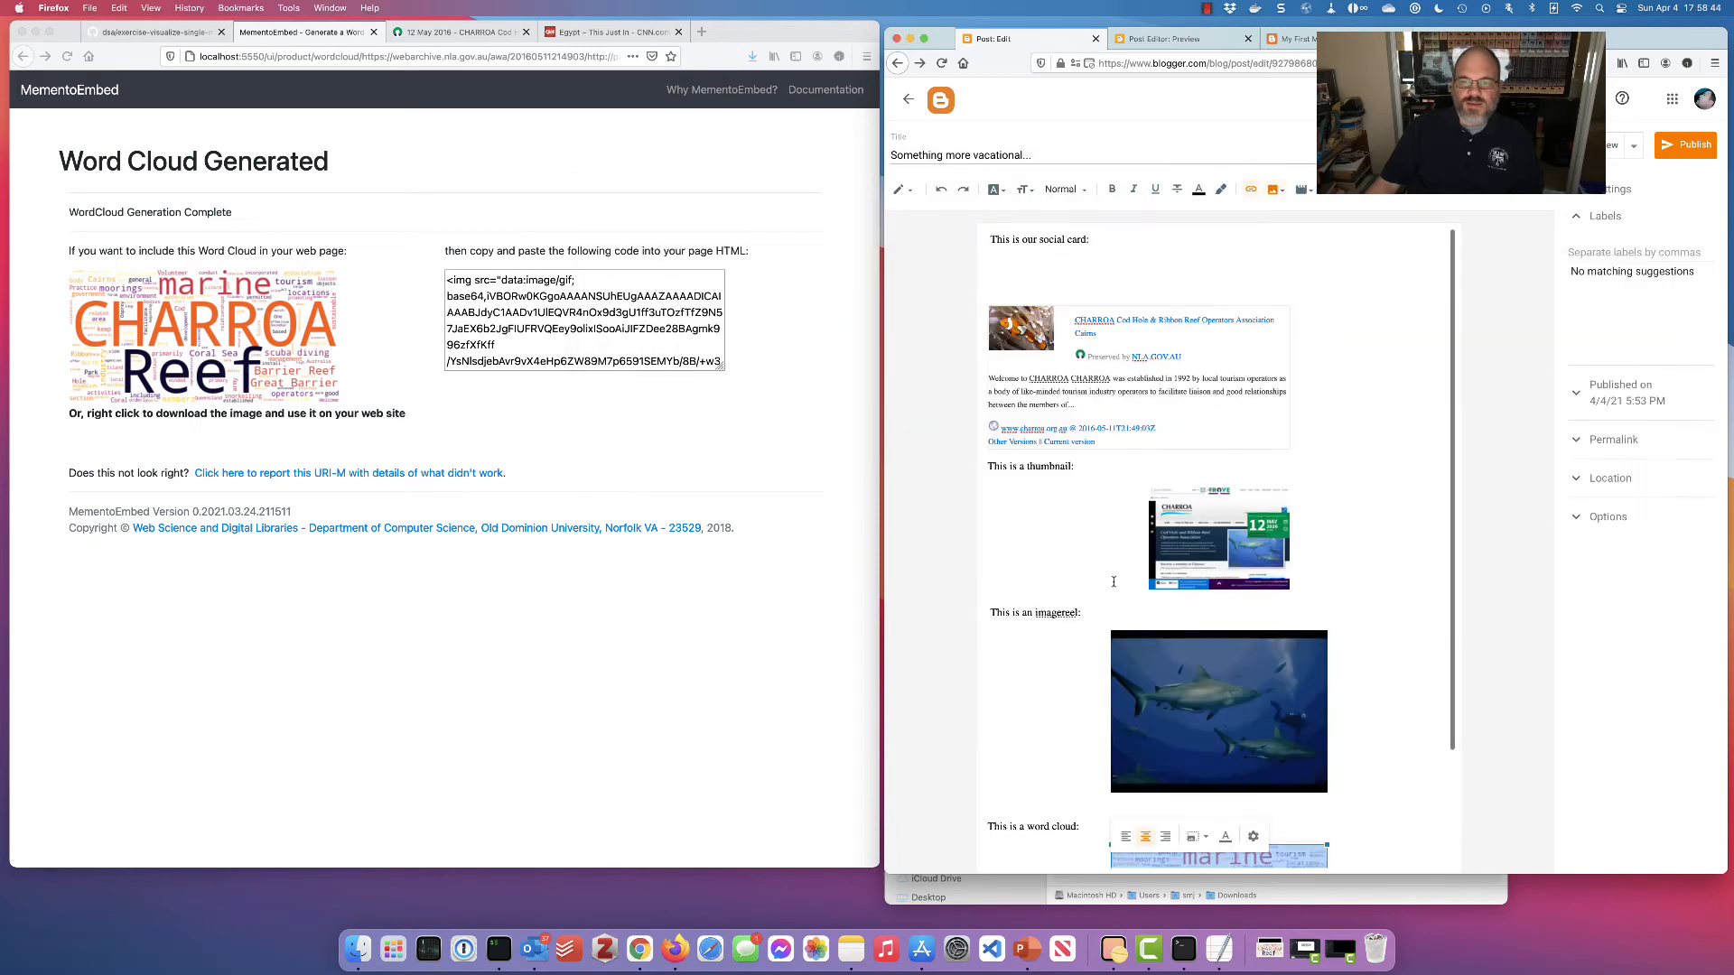
# Preview the finished post and scroll through all four CHARROA surrogates
pyautogui.click(1608, 155)
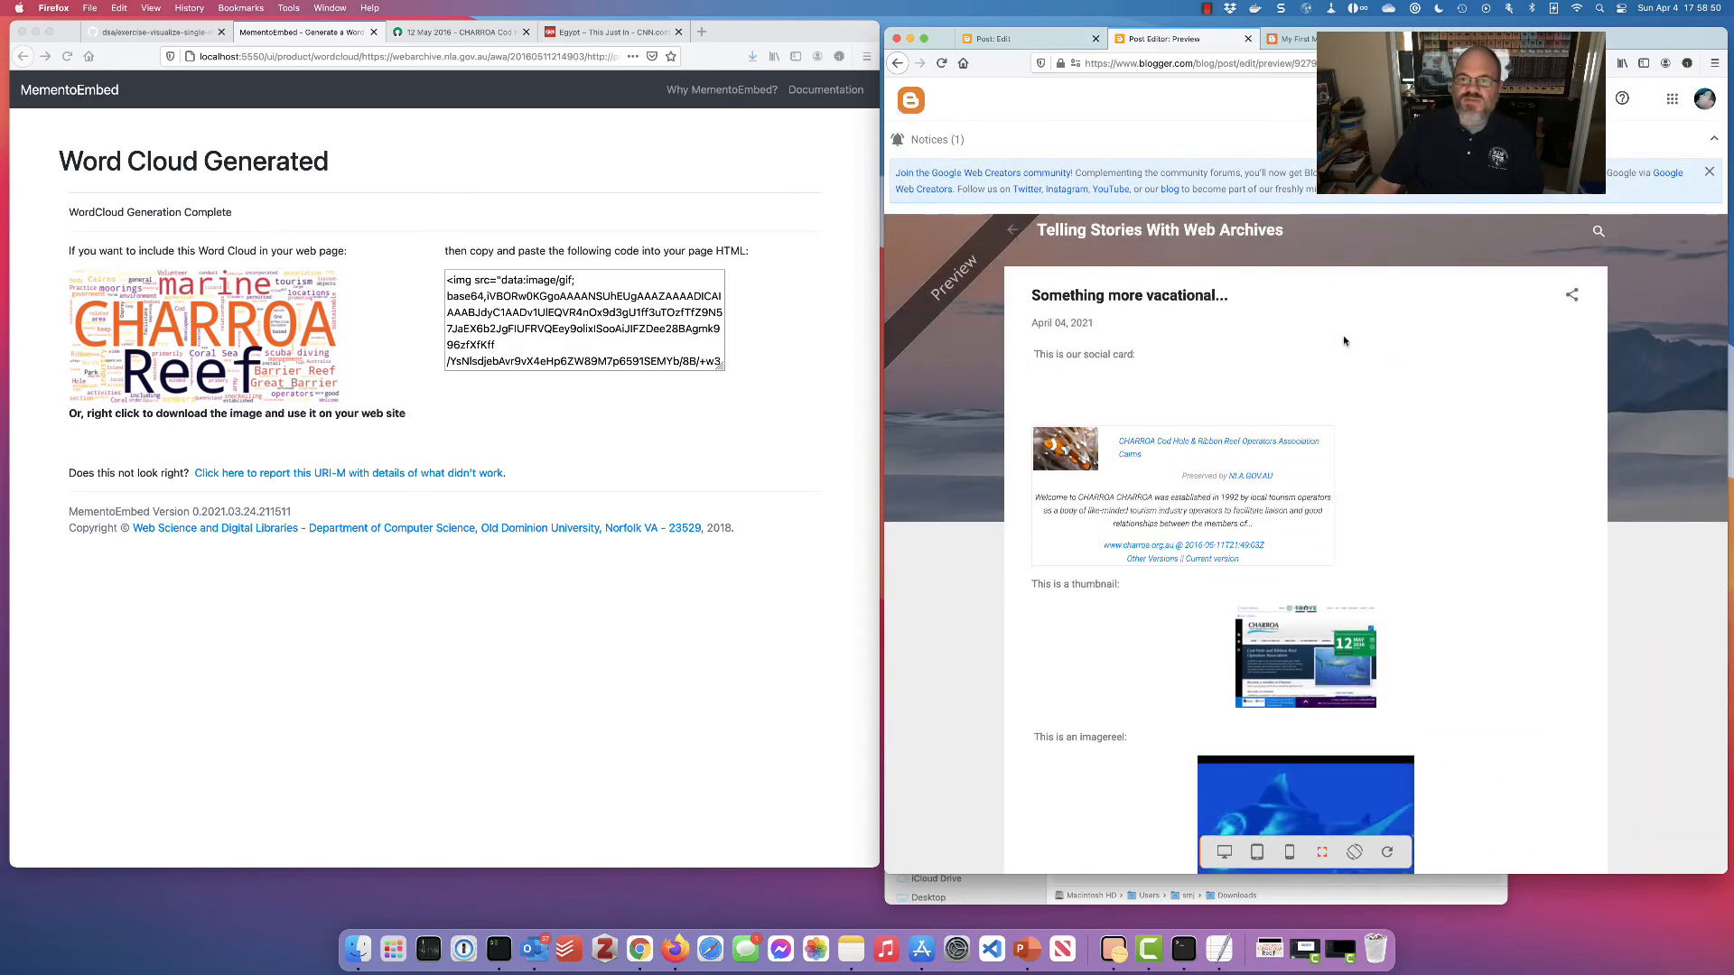
pyautogui.scroll(-5, 1344, 341)
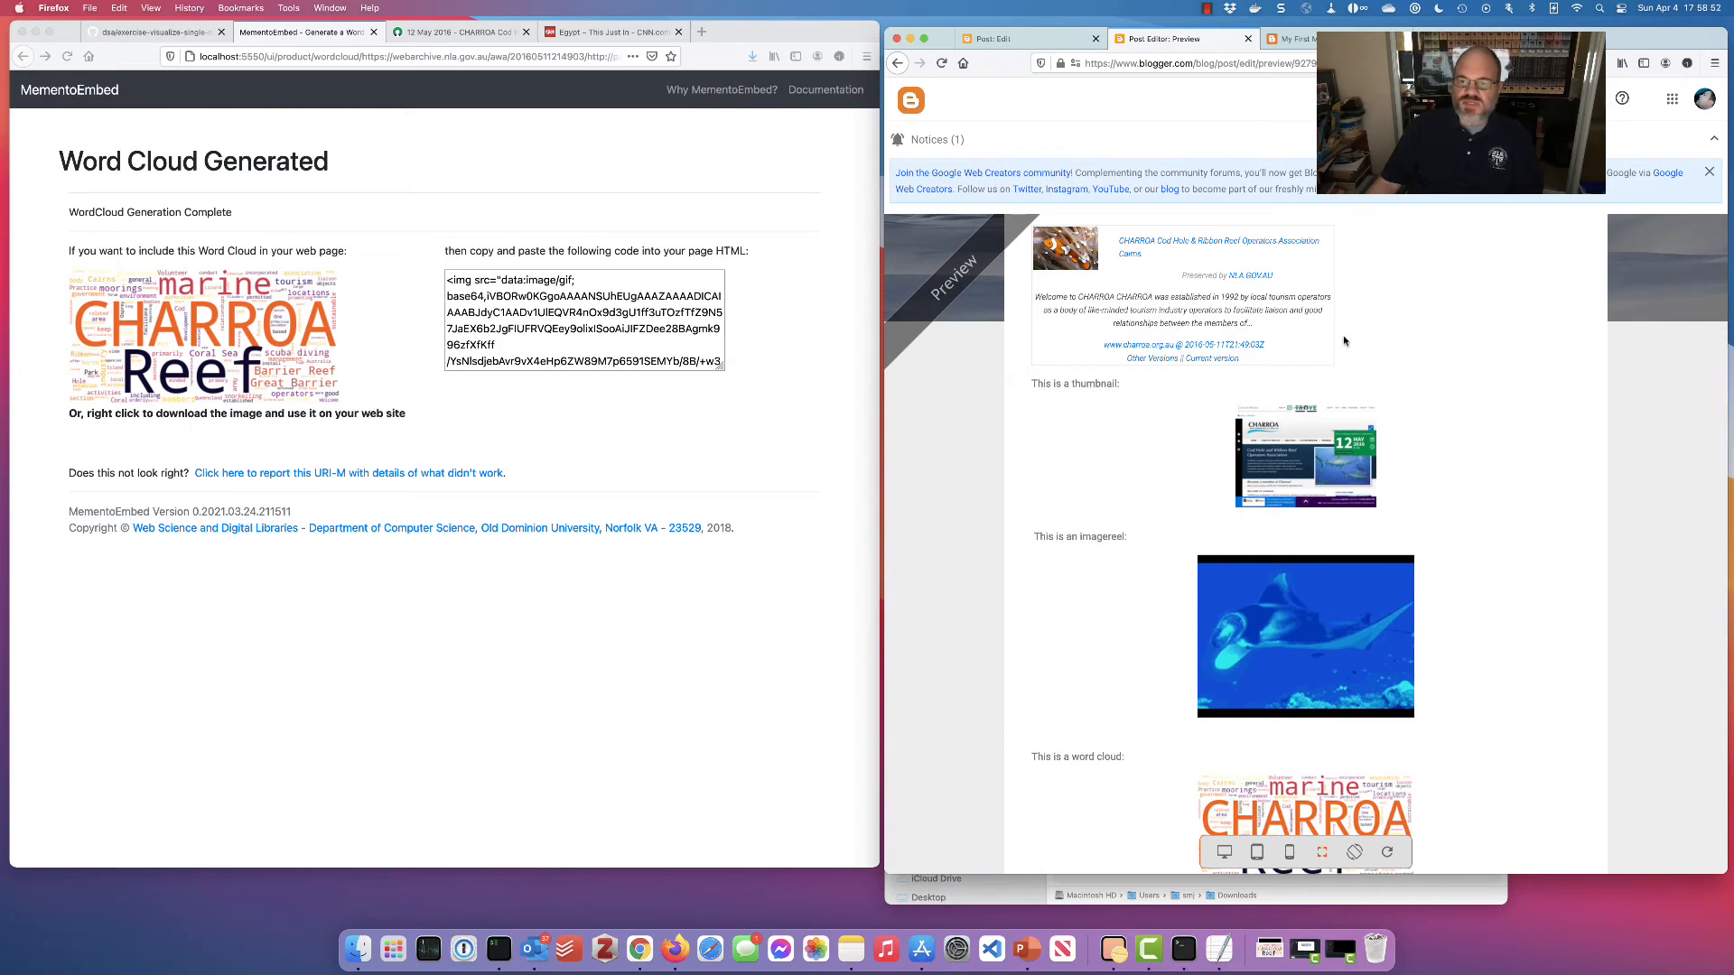
pyautogui.scroll(-2, 1344, 340)
pyautogui.scroll(-2, 1344, 341)
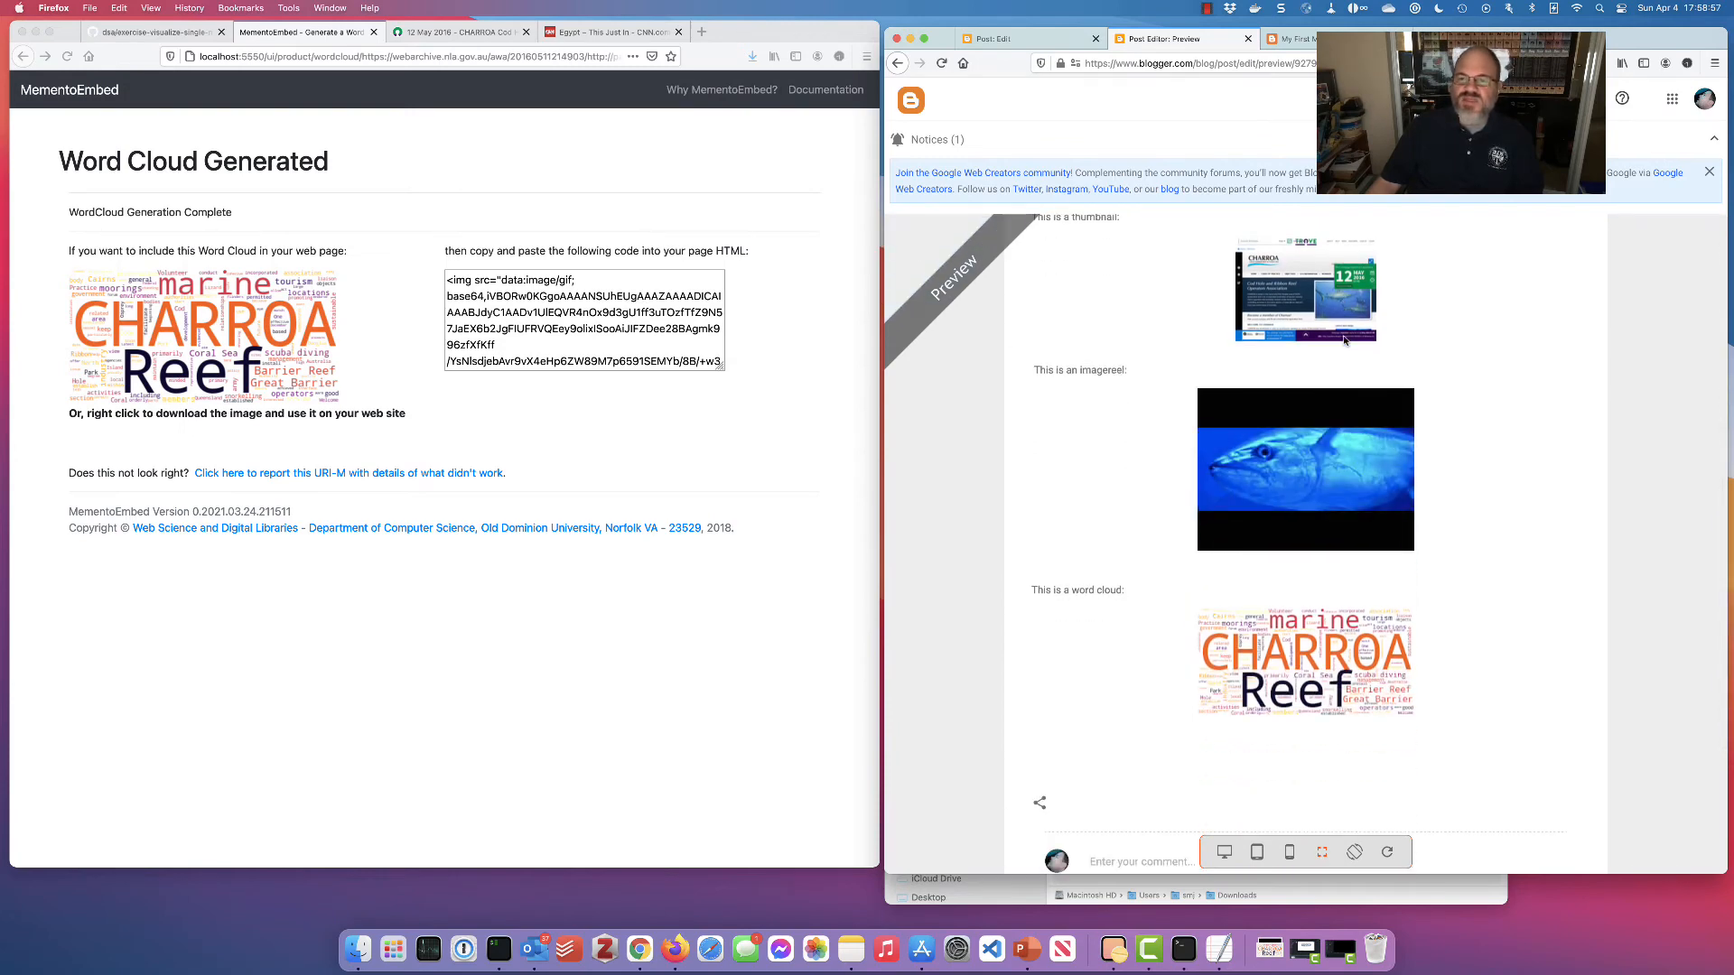
pyautogui.scroll(9, 1344, 341)
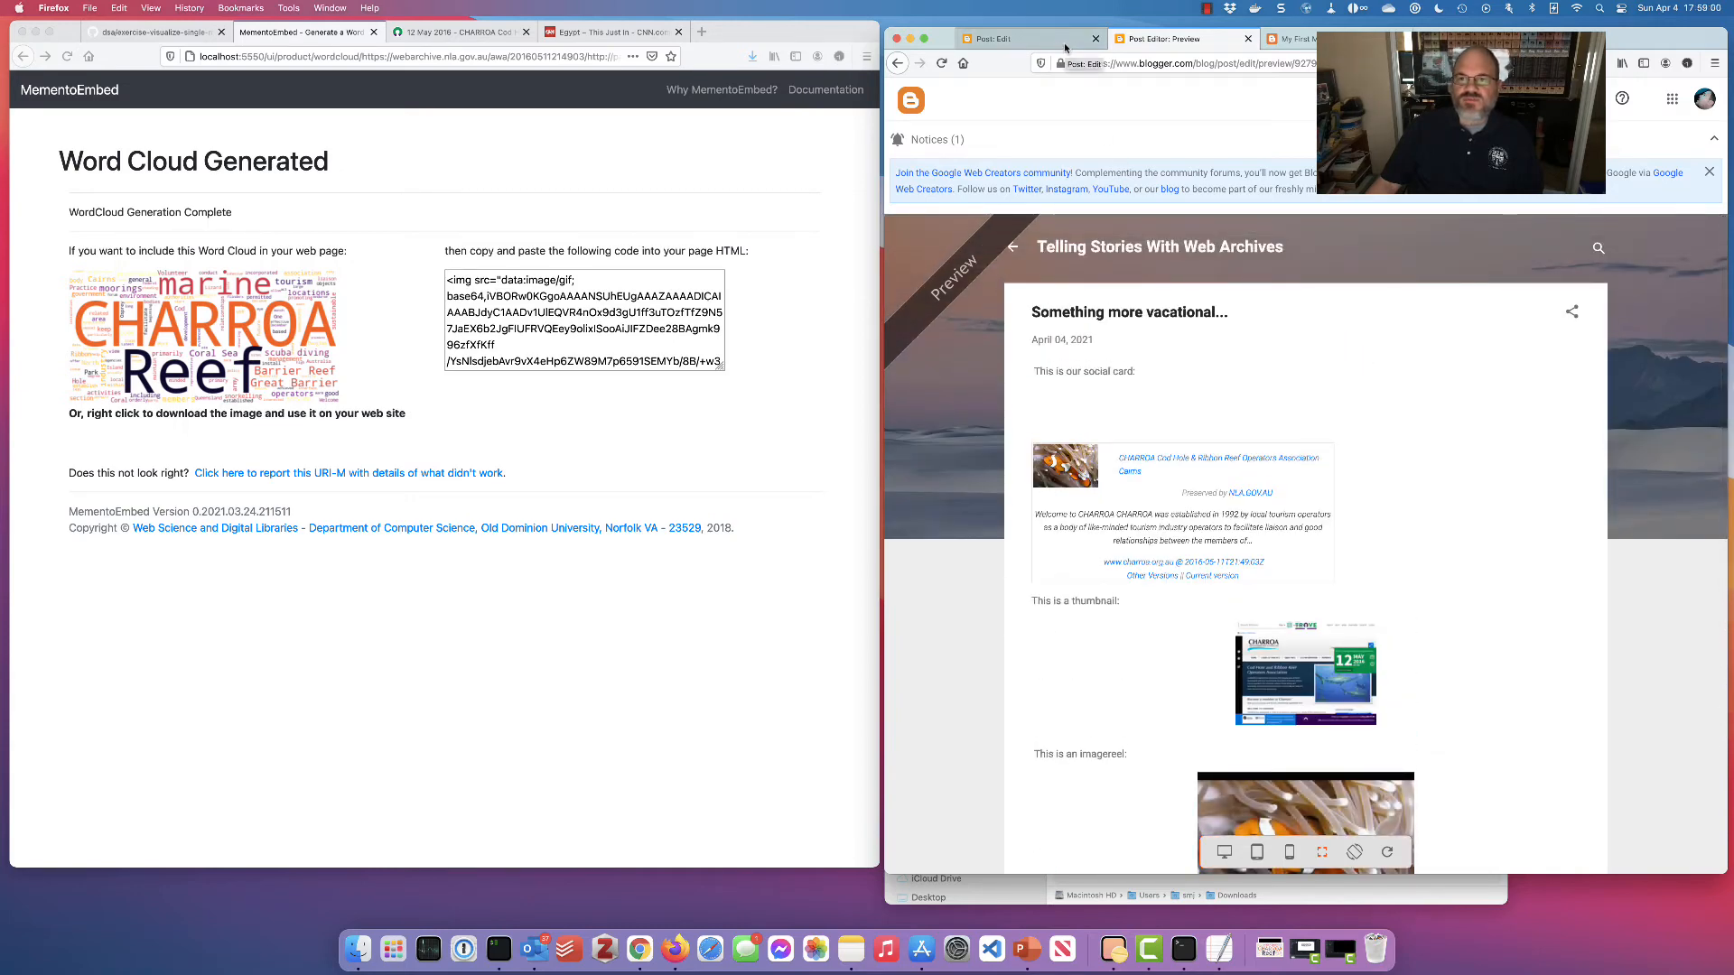
# Close the preview and publish the 'Something more vacational...' post
pyautogui.click(1246, 40)
pyautogui.click(1057, 46)
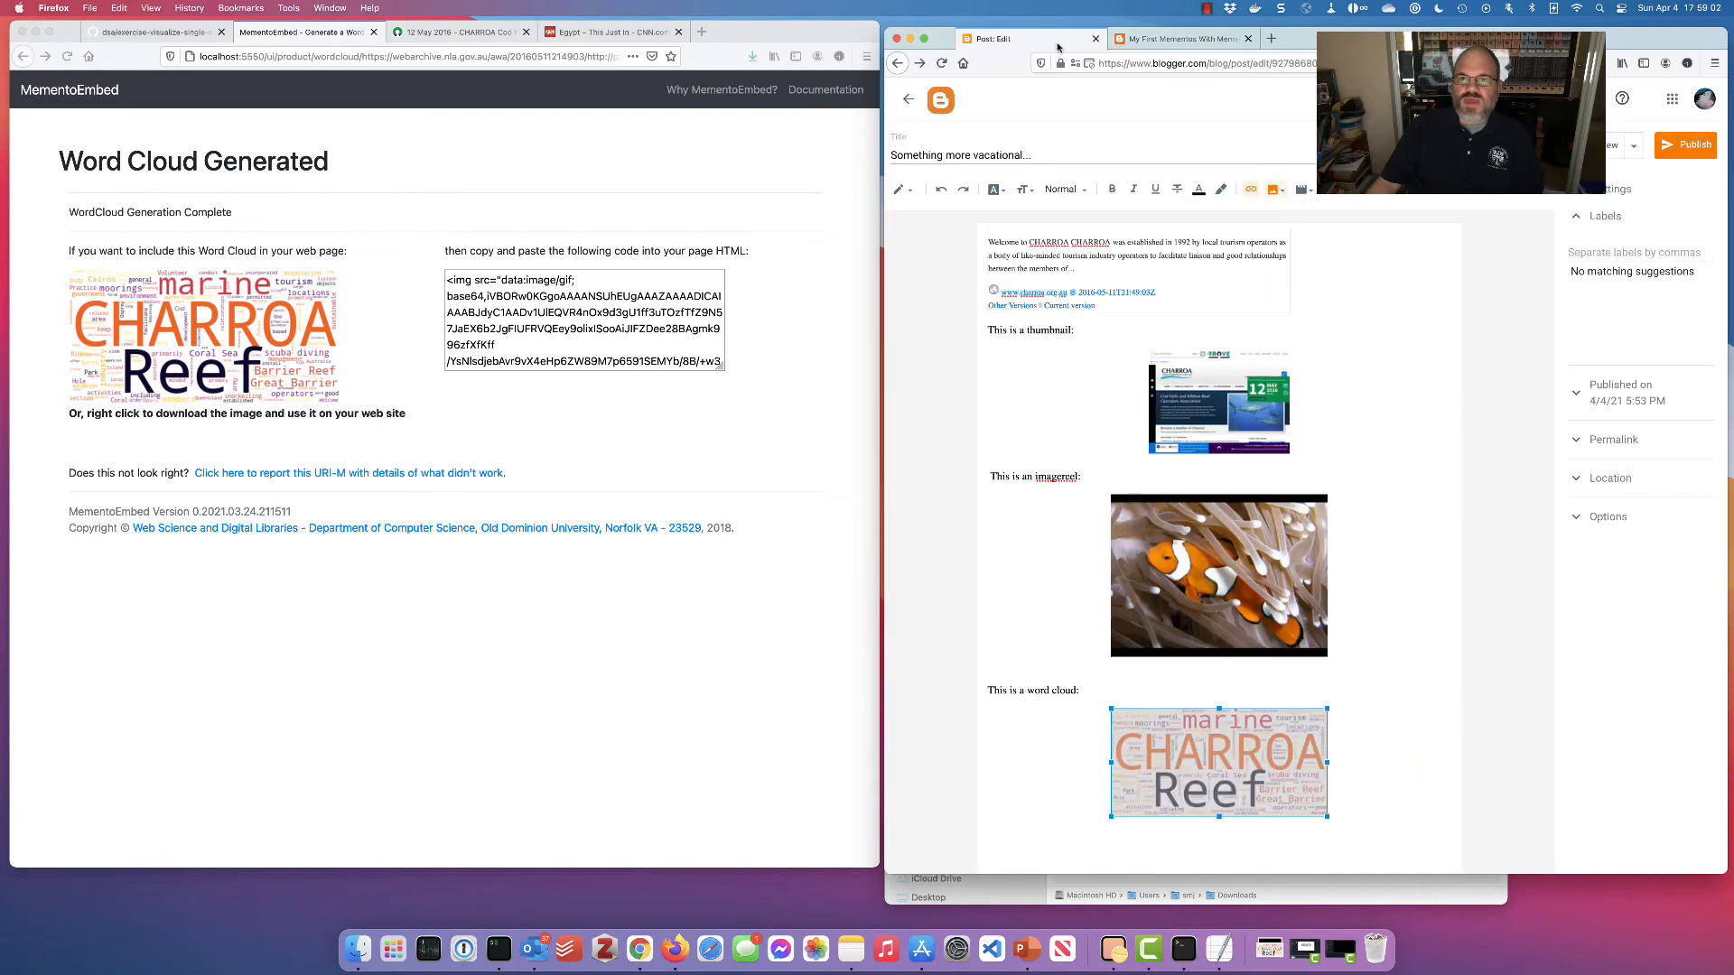
pyautogui.click(1695, 144)
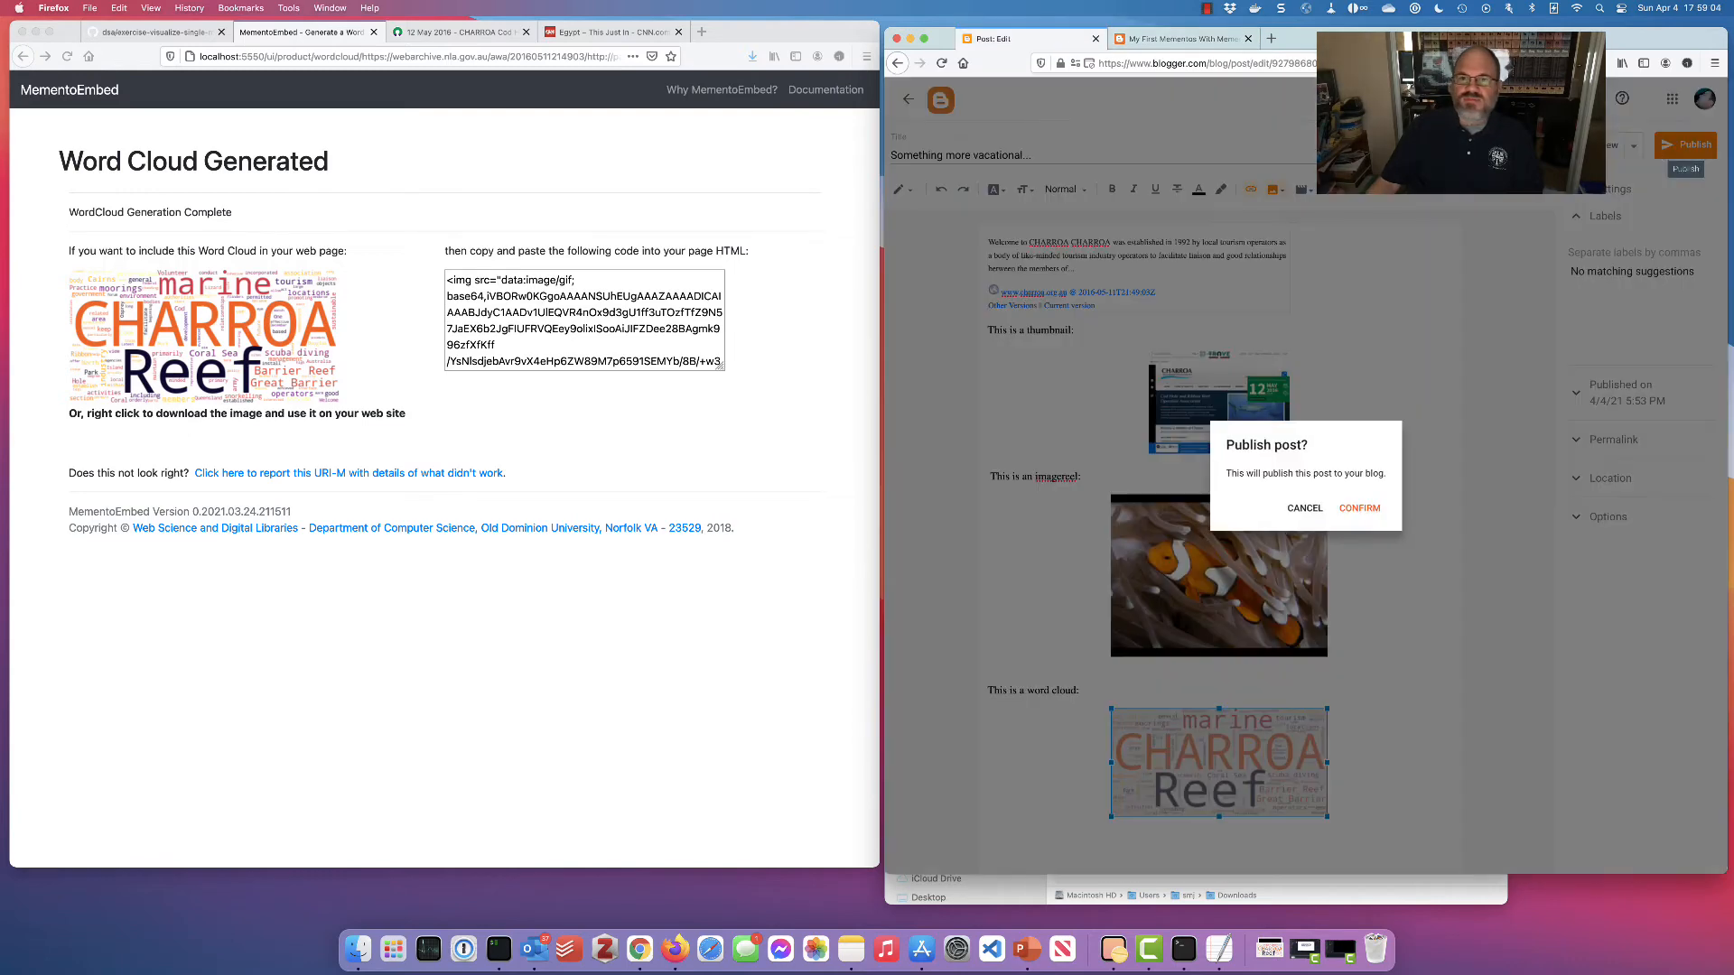
pyautogui.click(1368, 508)
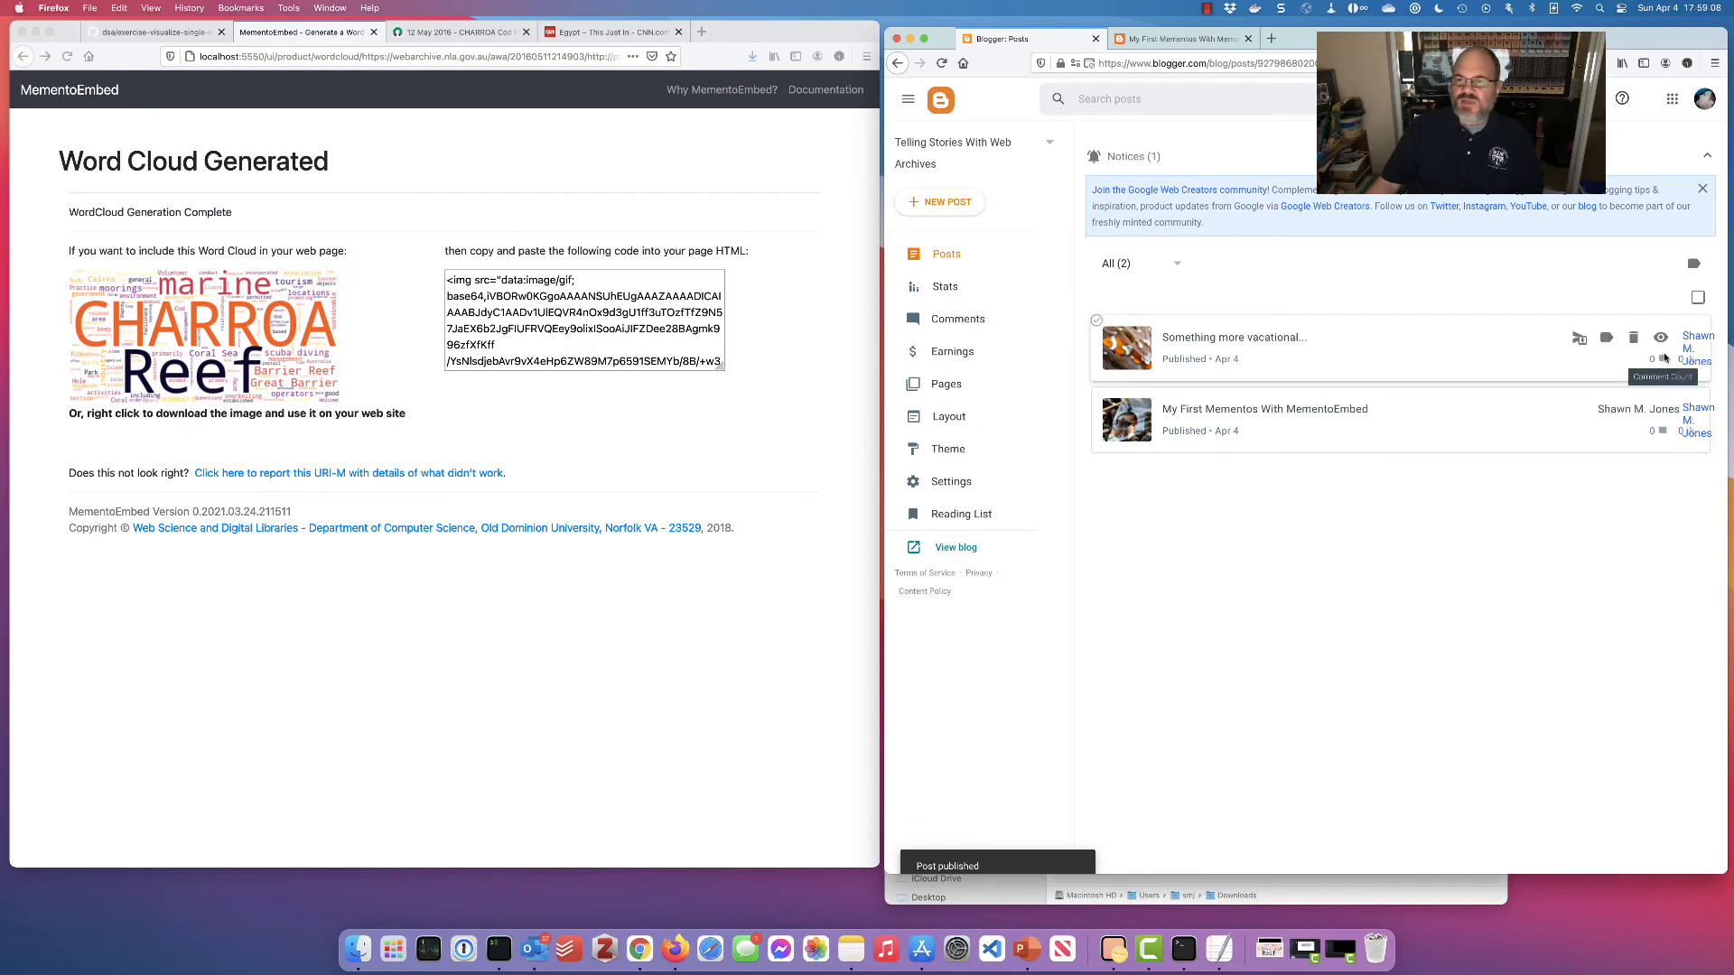
# View the published post on the live blog, then go to the MementoEmbed home page
pyautogui.click(1659, 331)
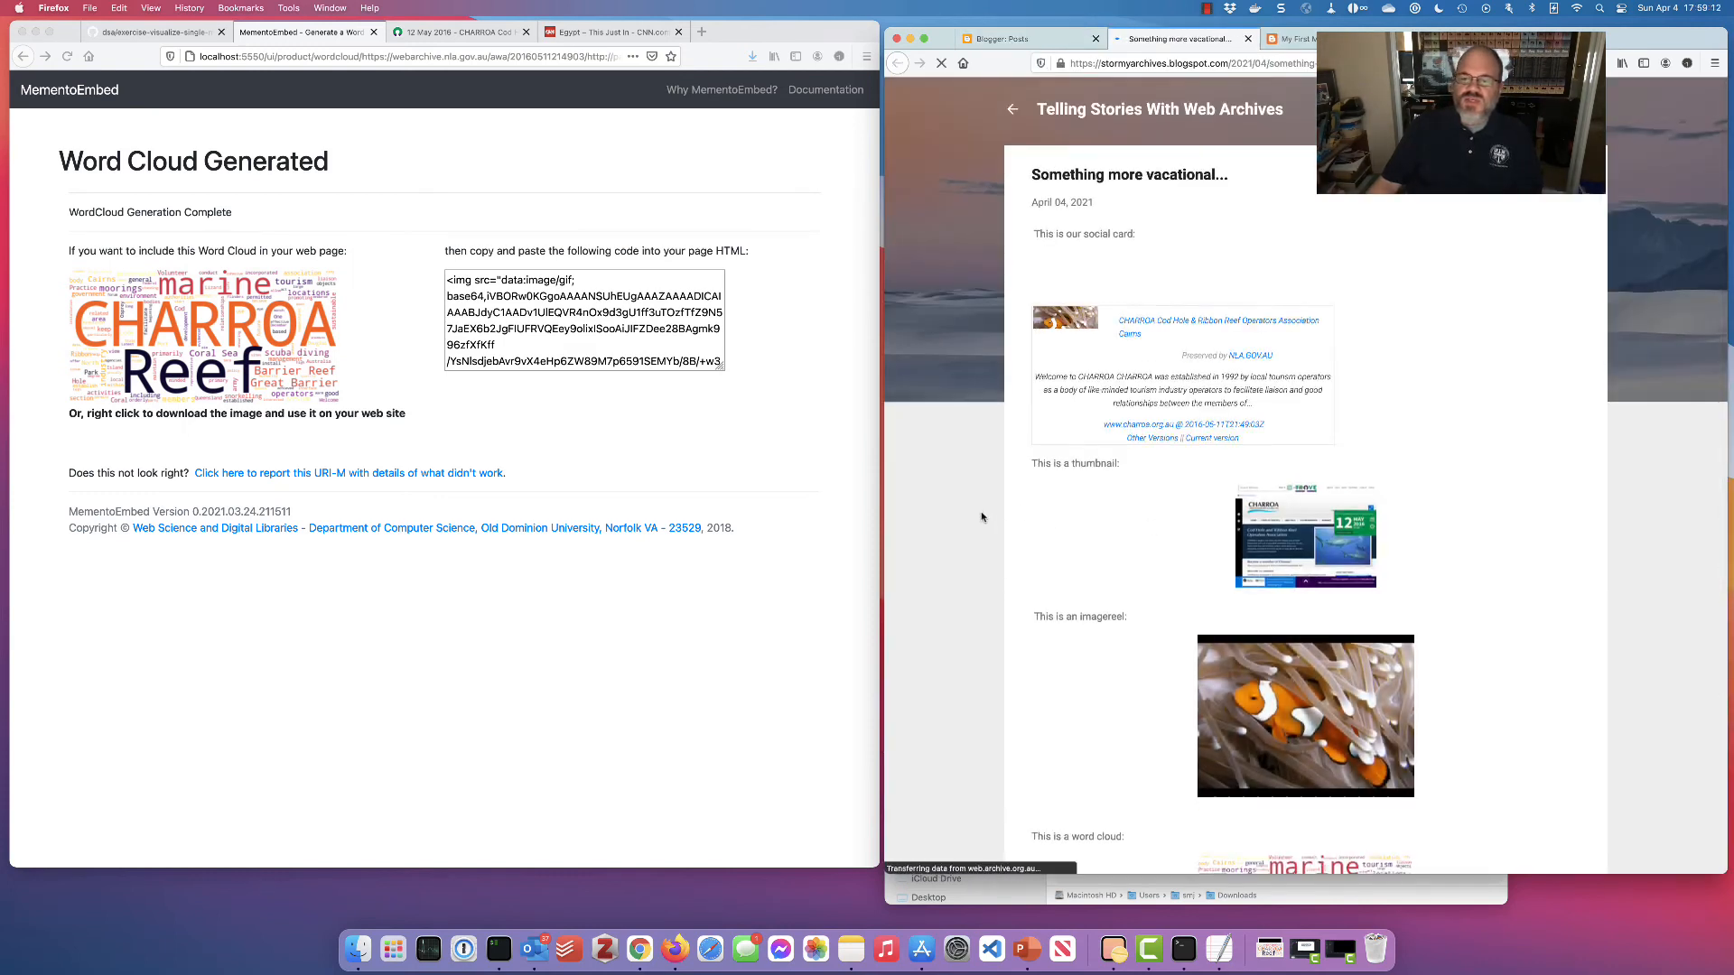
pyautogui.scroll(-2, 982, 517)
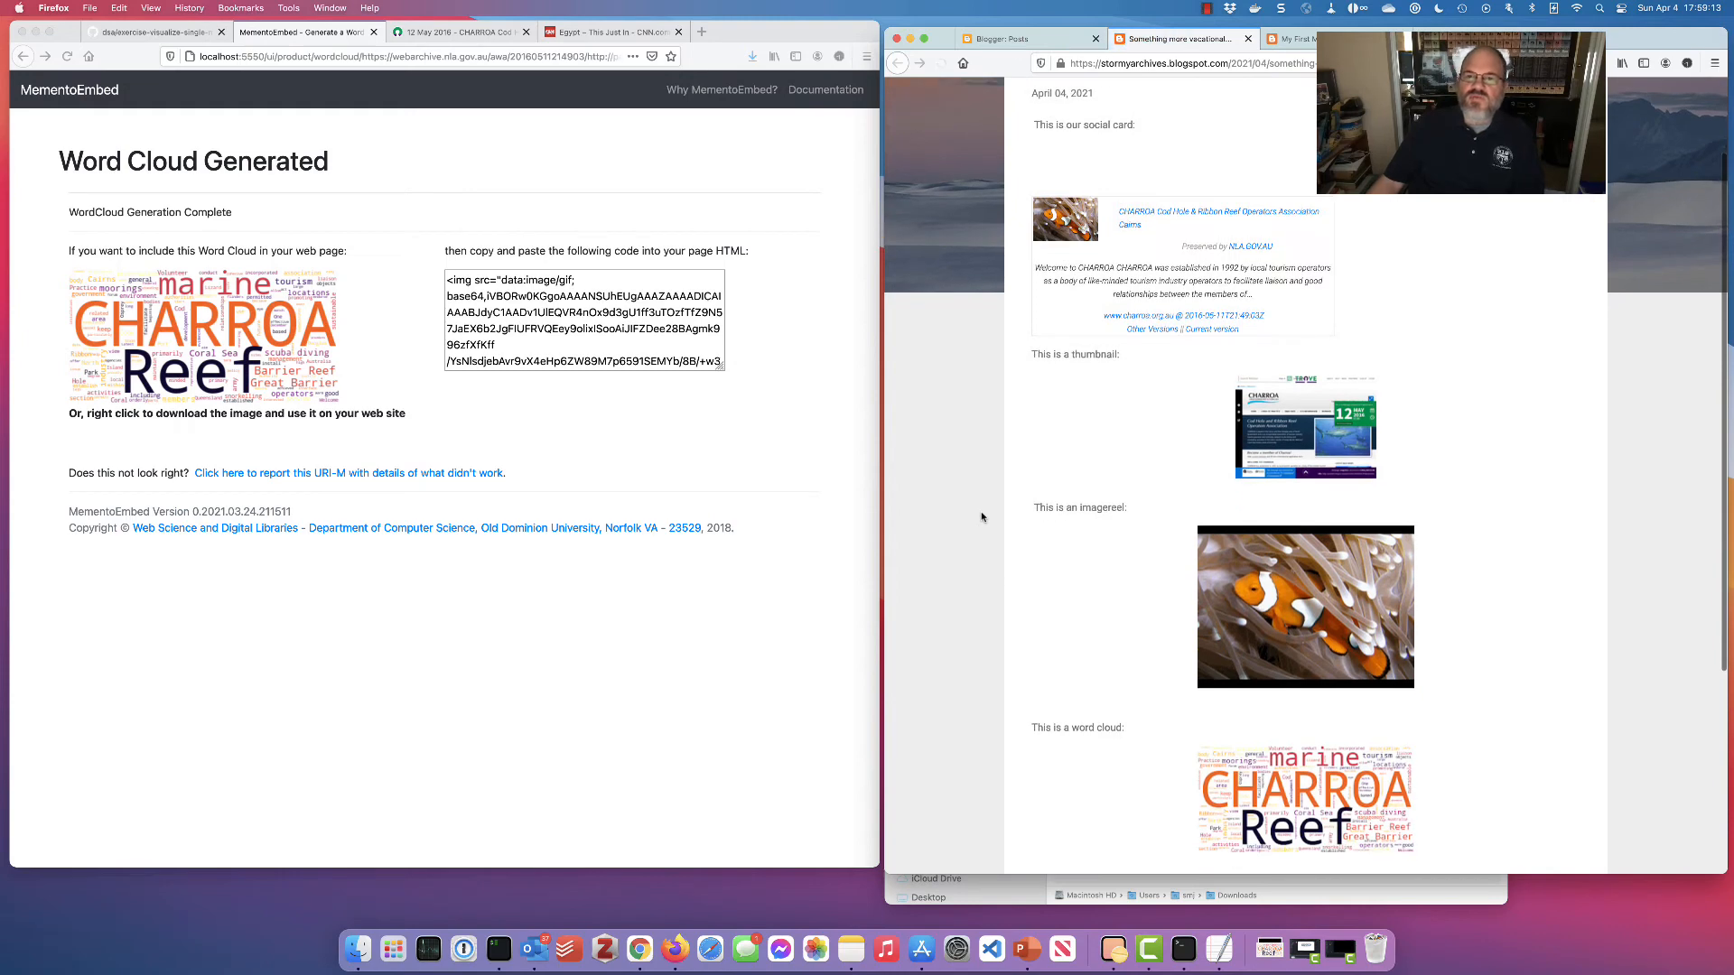
pyautogui.click(611, 437)
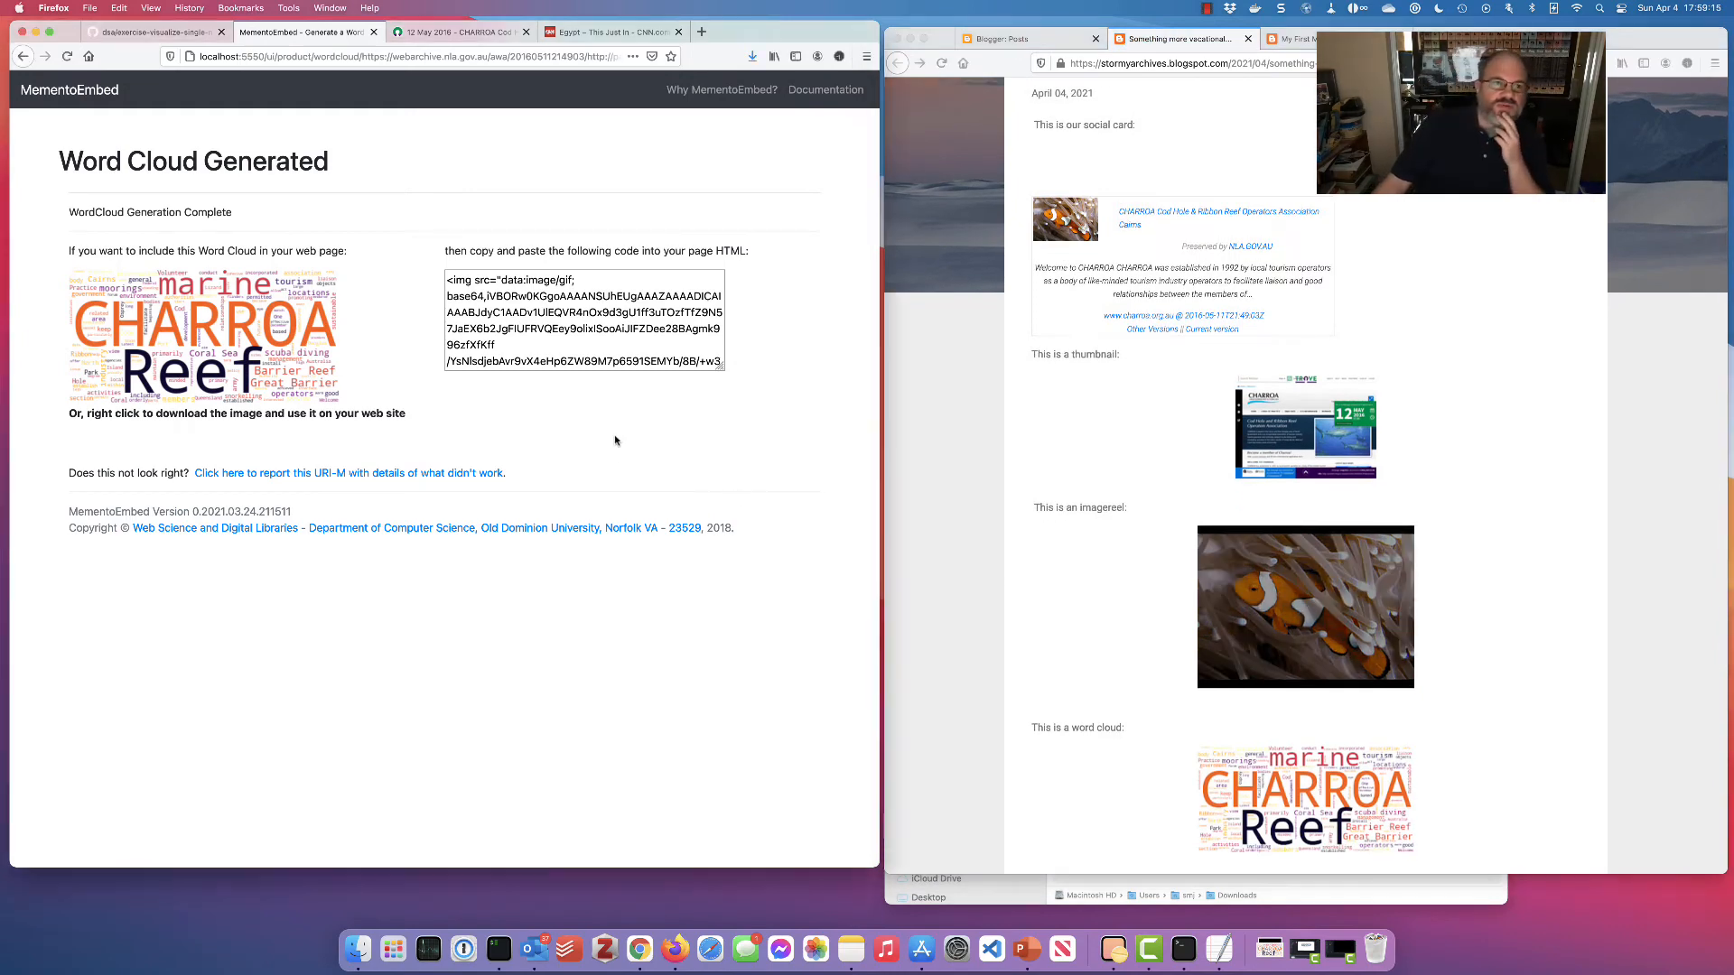
pyautogui.click(92, 97)
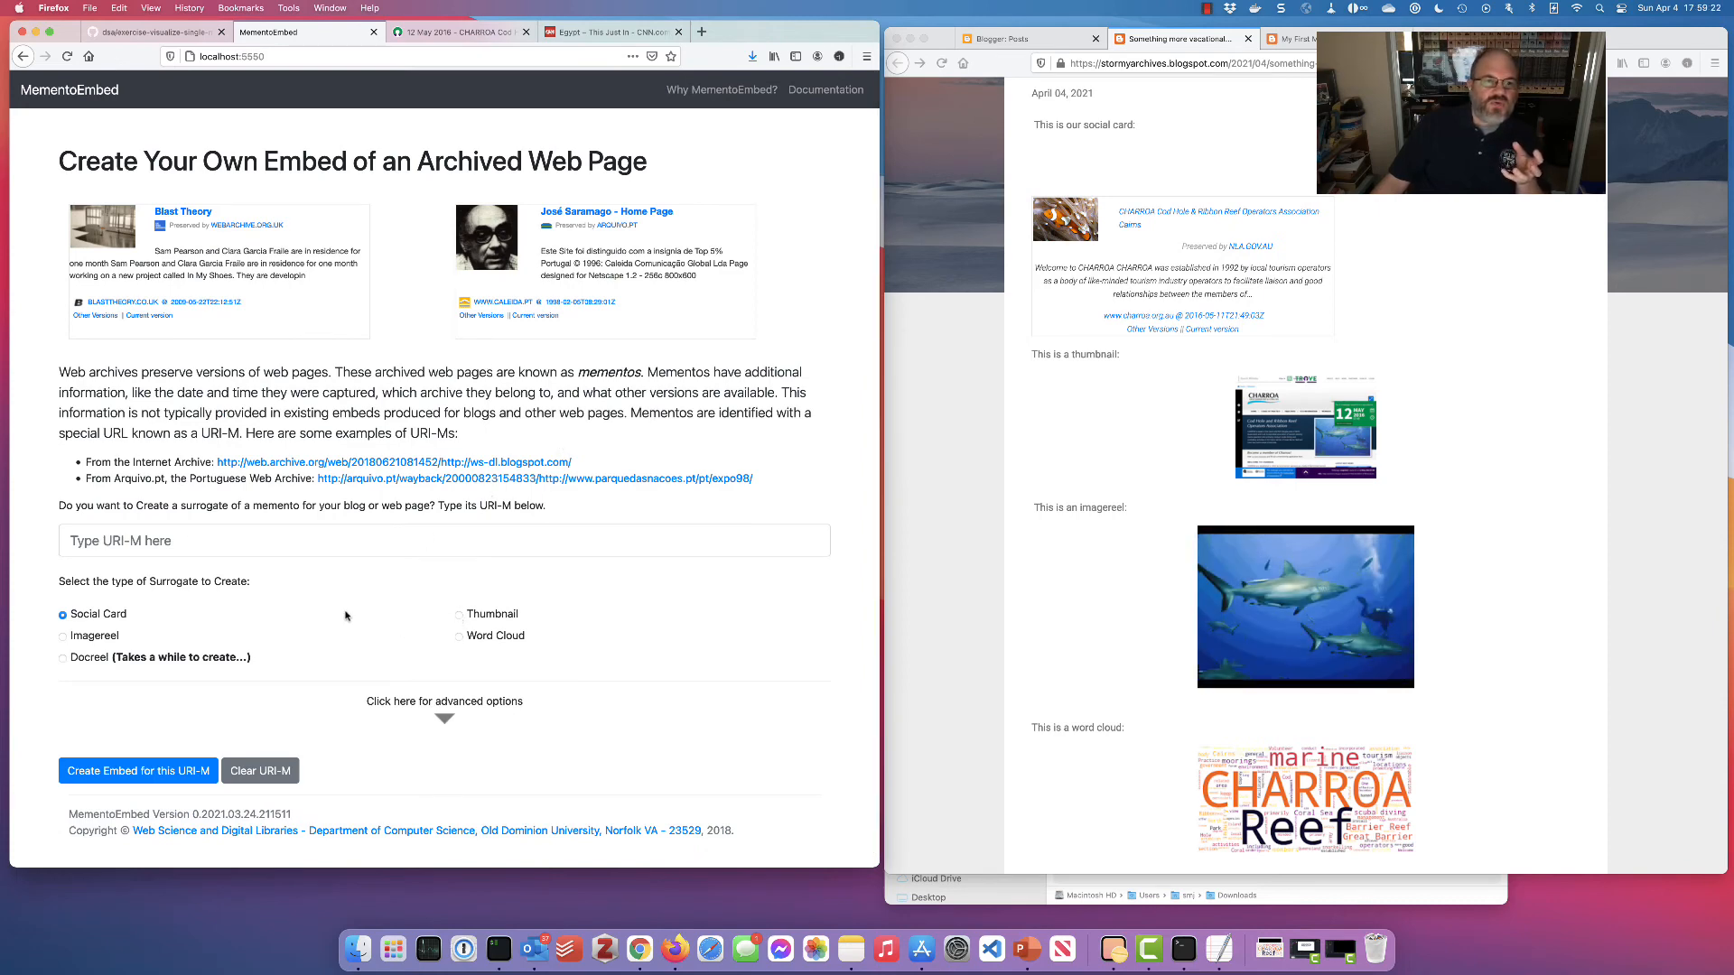
# Reveal MementoEmbed's advanced social card options, including data URIs for favicons
pyautogui.scroll(-1, 722, 602)
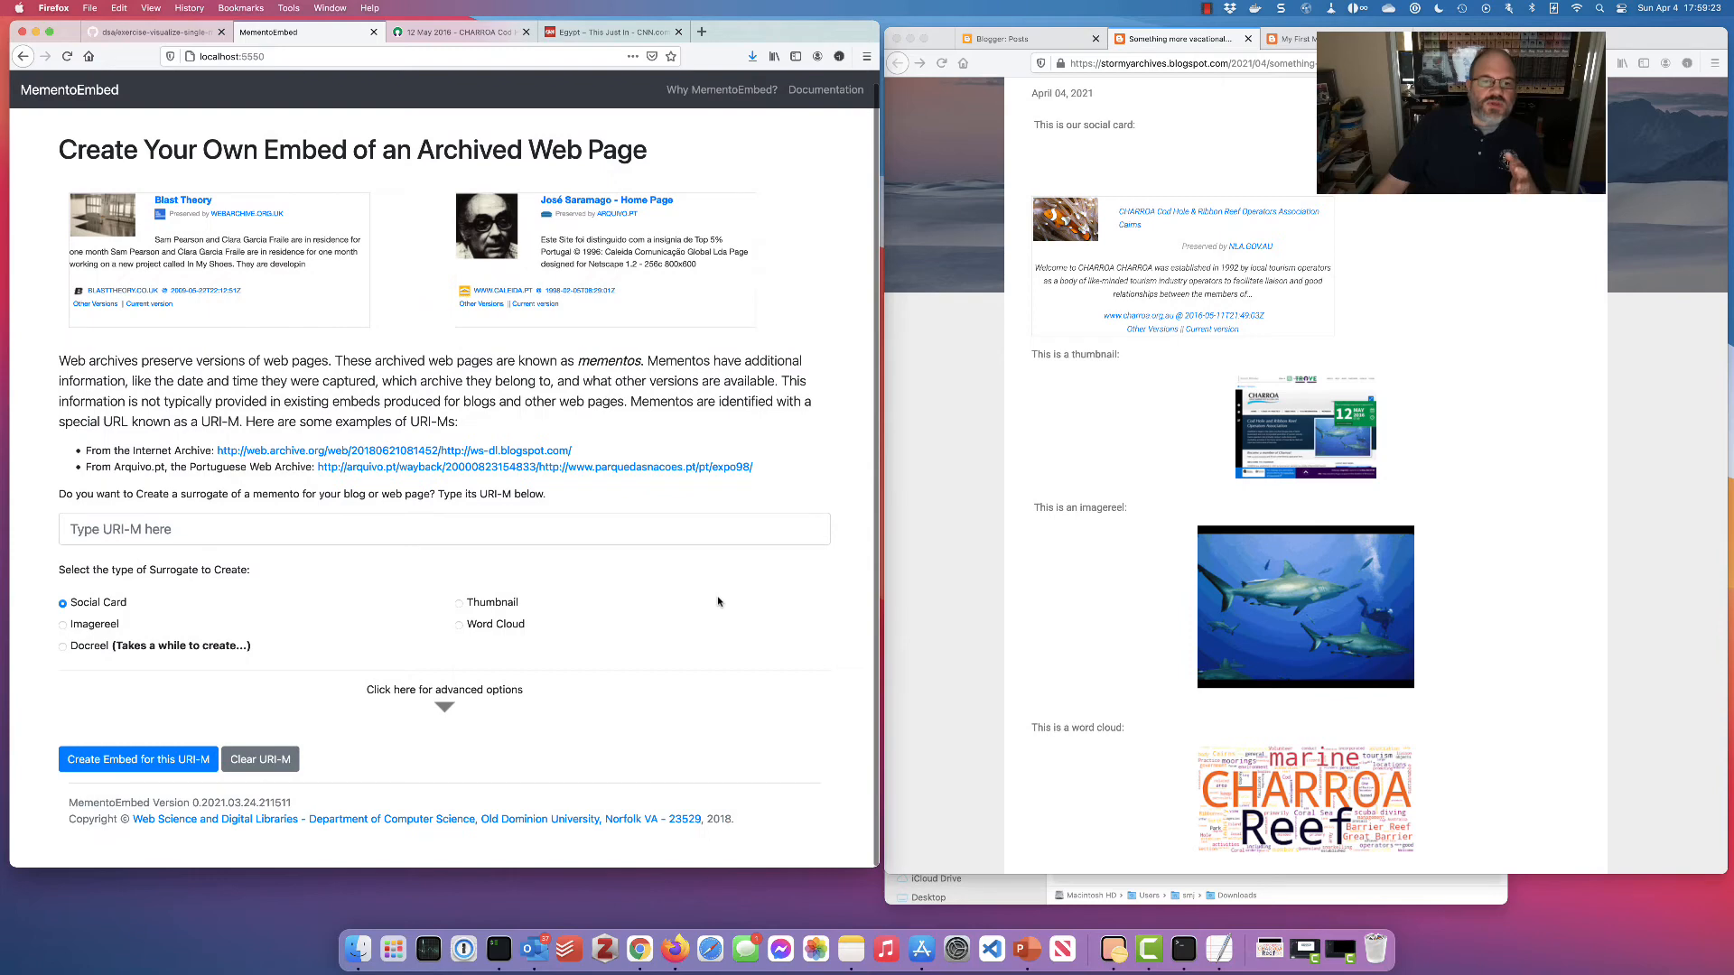
pyautogui.click(440, 710)
pyautogui.scroll(-5, 585, 697)
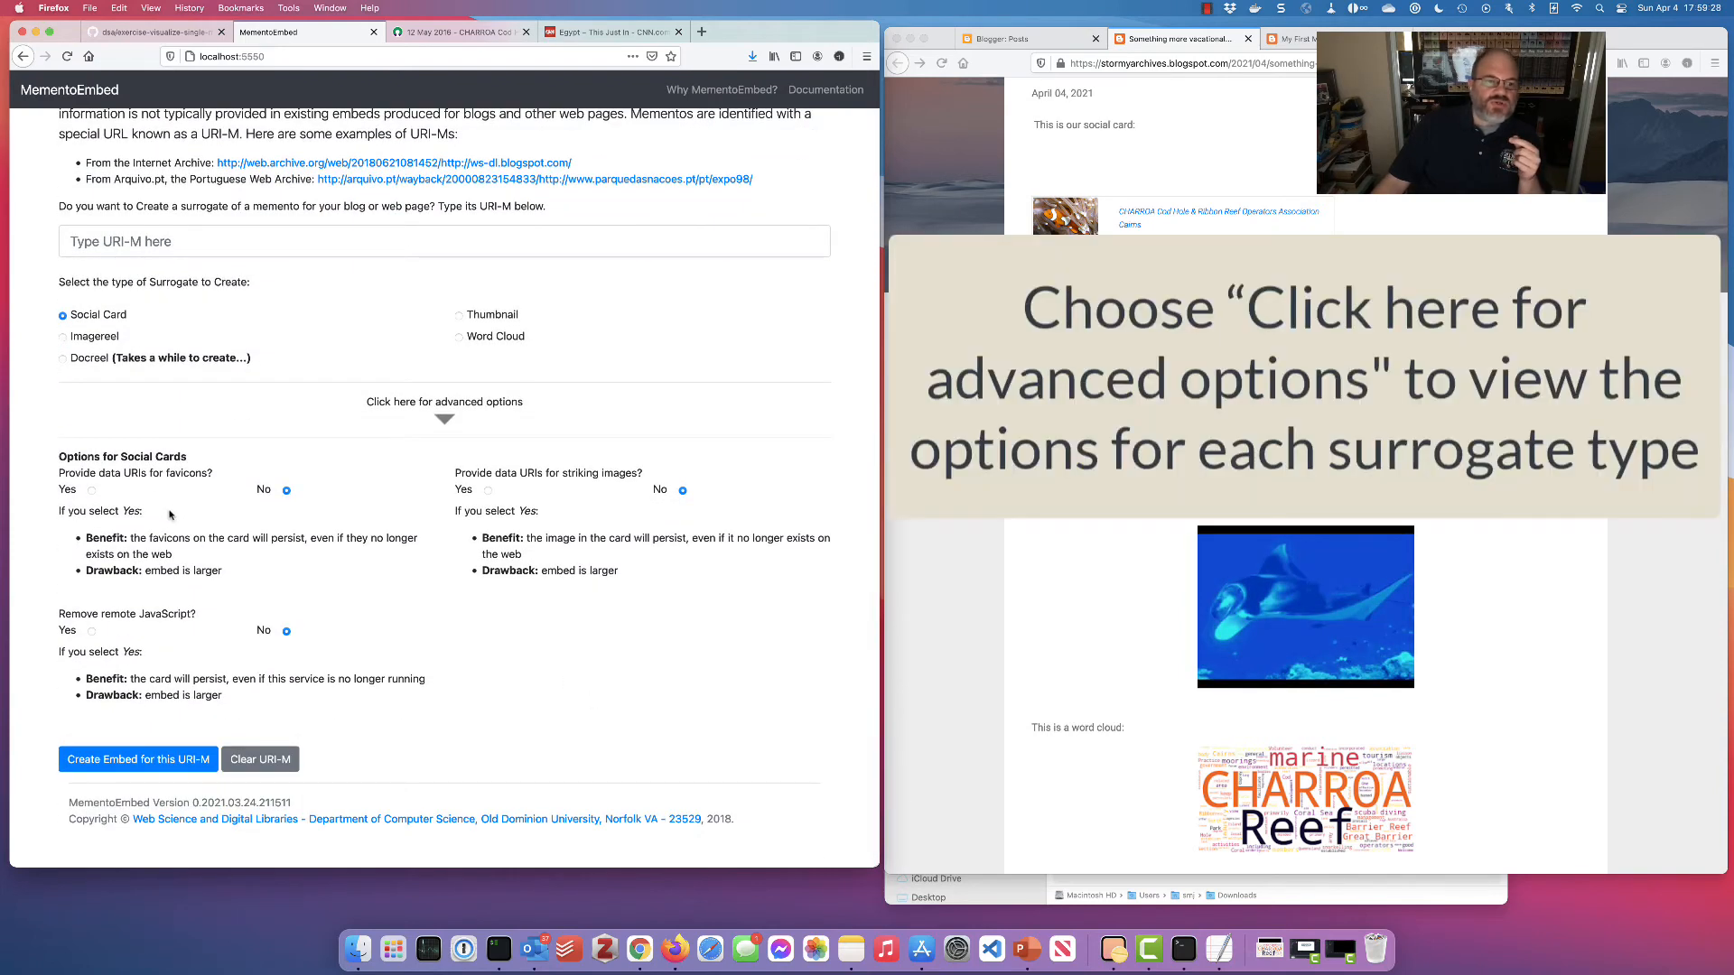
pyautogui.doubleClick(176, 473)
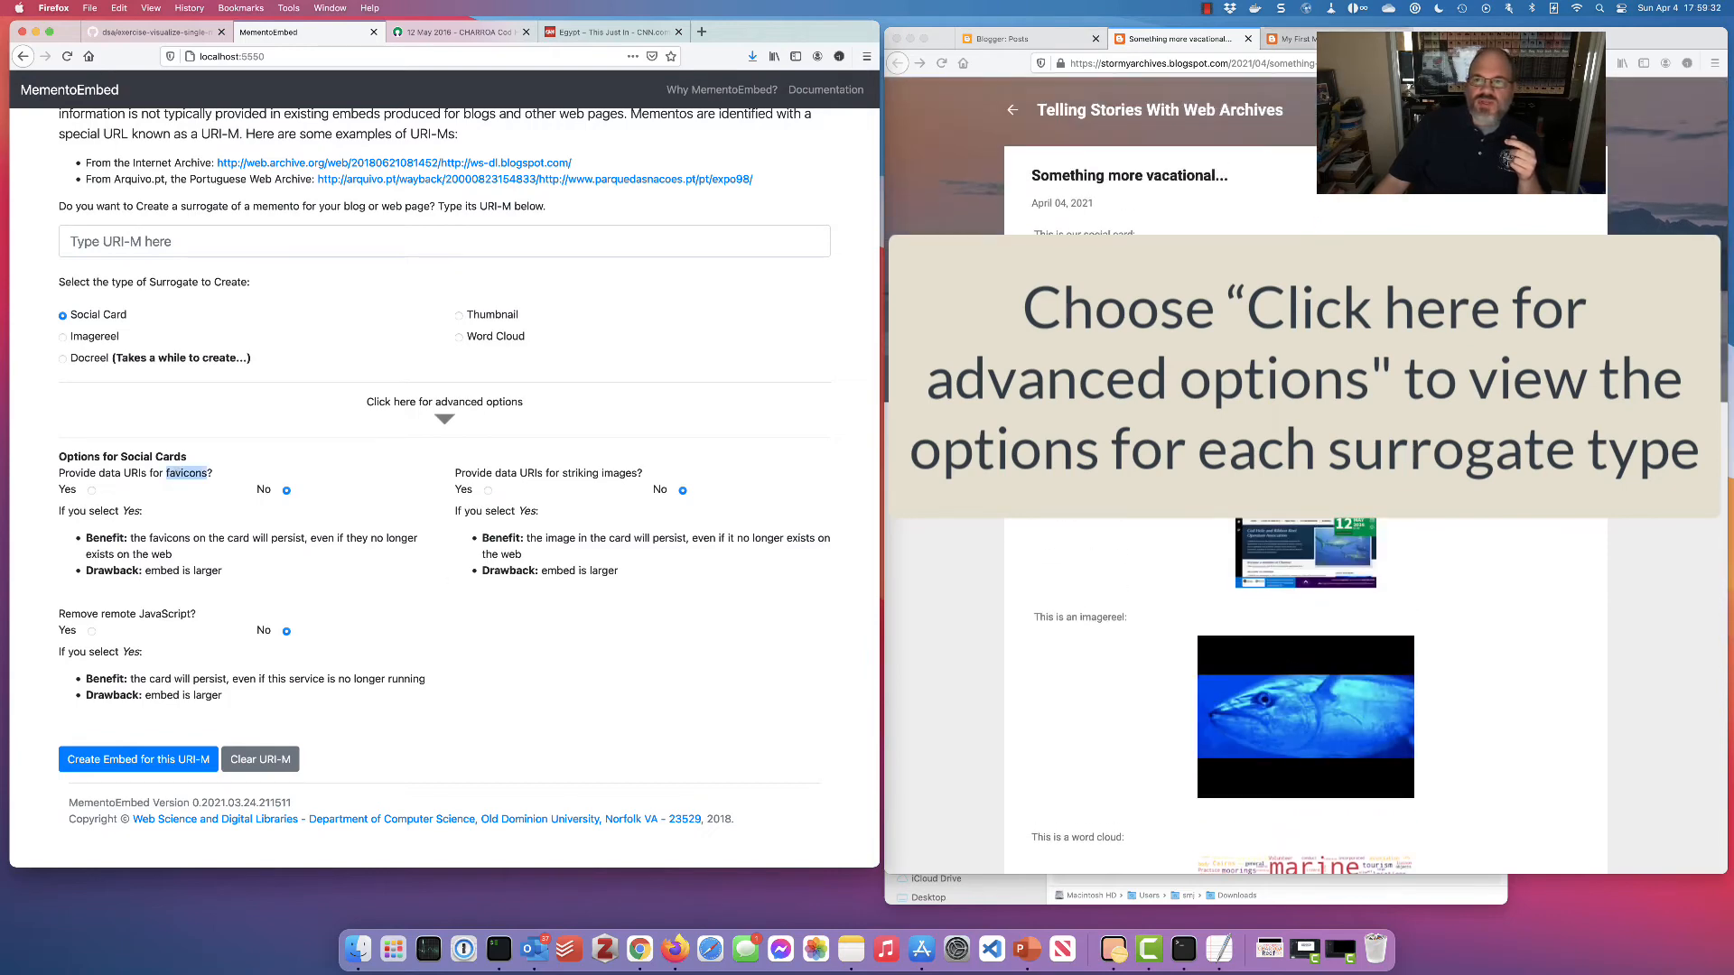
# Enable data URIs for favicons and striking images, checking the live 'My First Mementos' post
pyautogui.click(1296, 39)
pyautogui.scroll(3, 1183, 386)
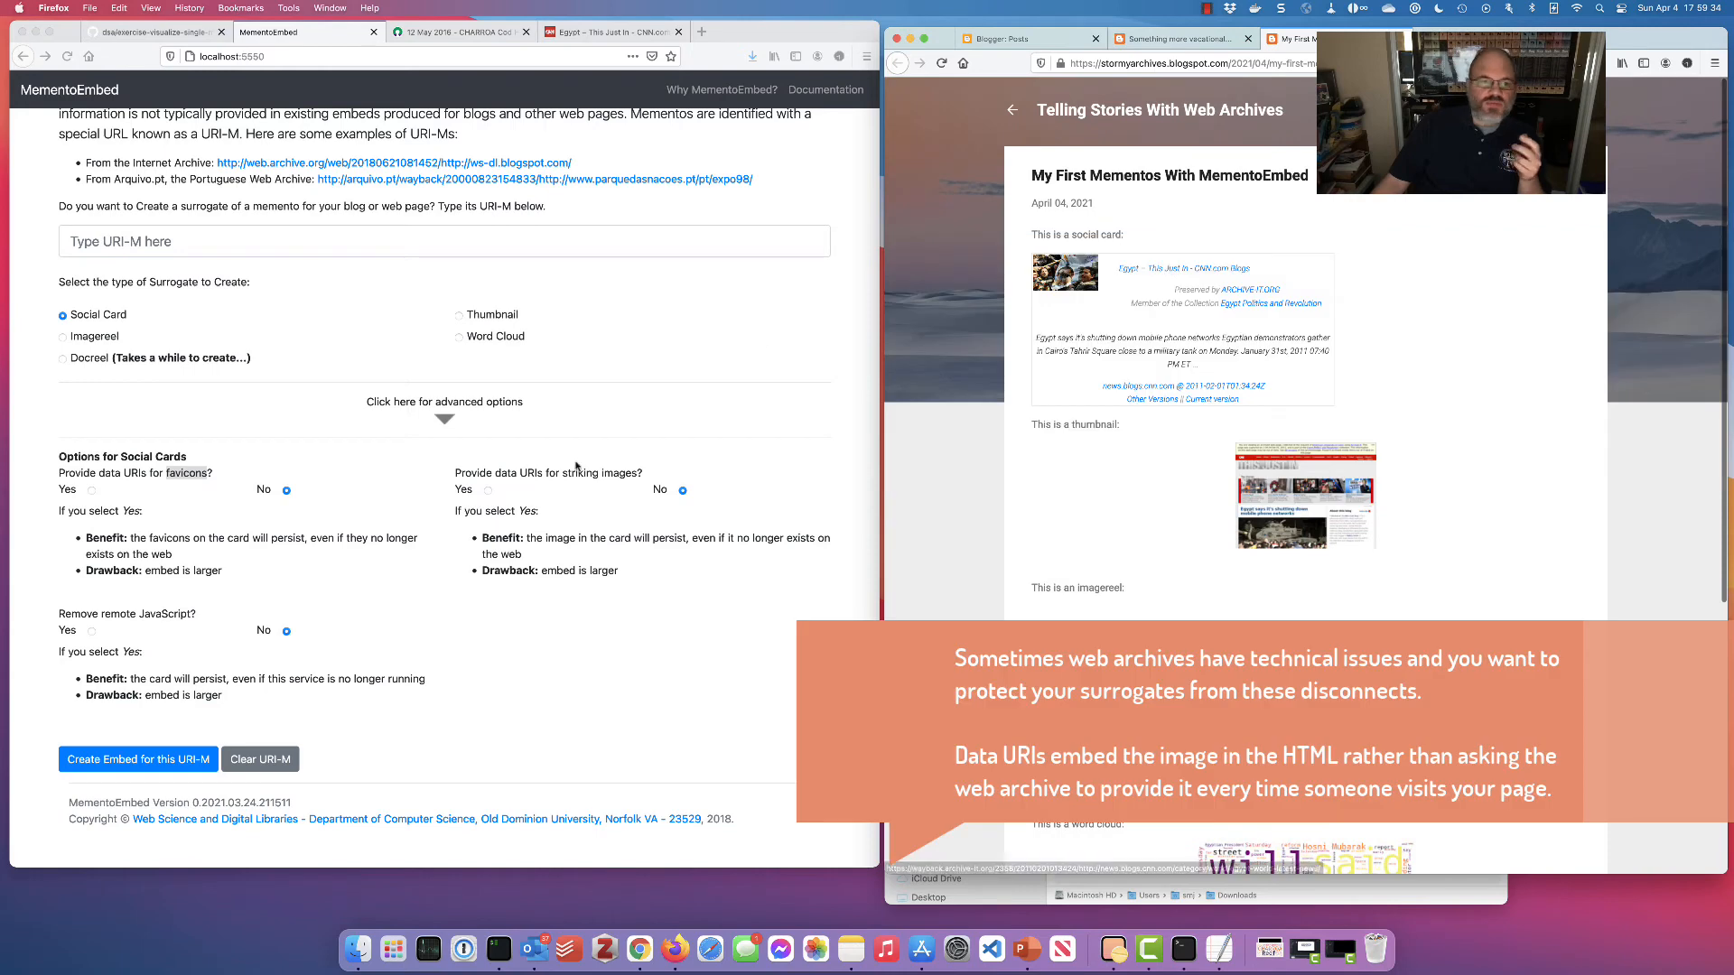
pyautogui.click(371, 518)
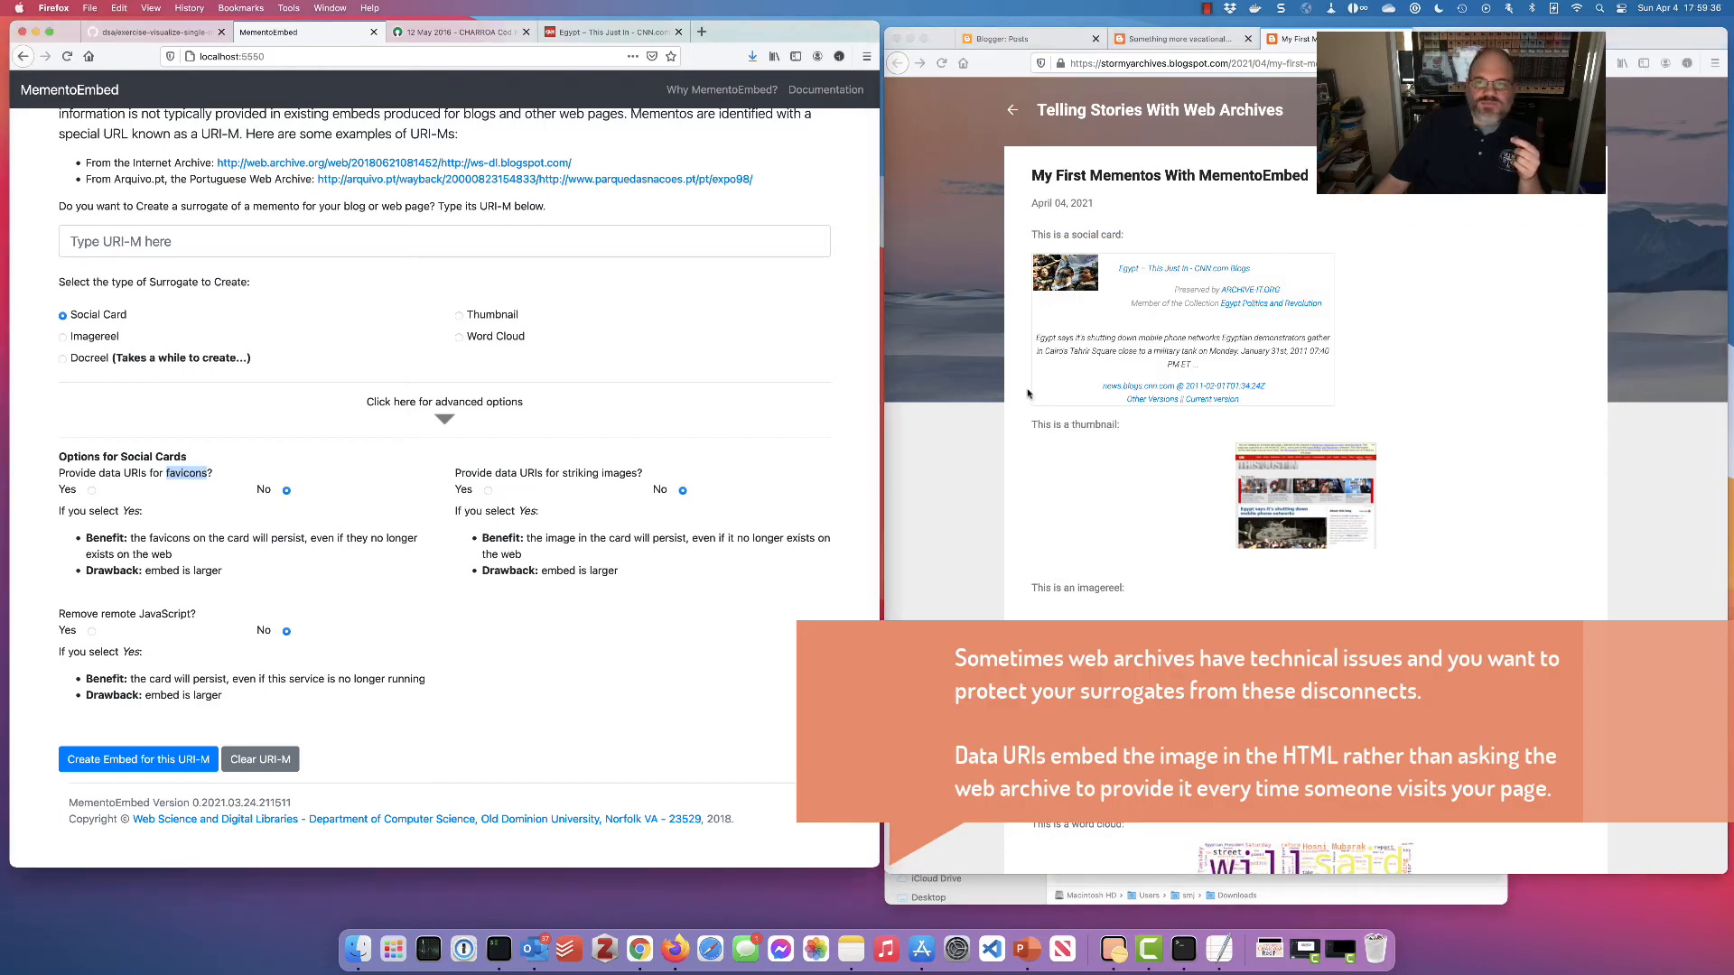
pyautogui.scroll(-5, 1028, 393)
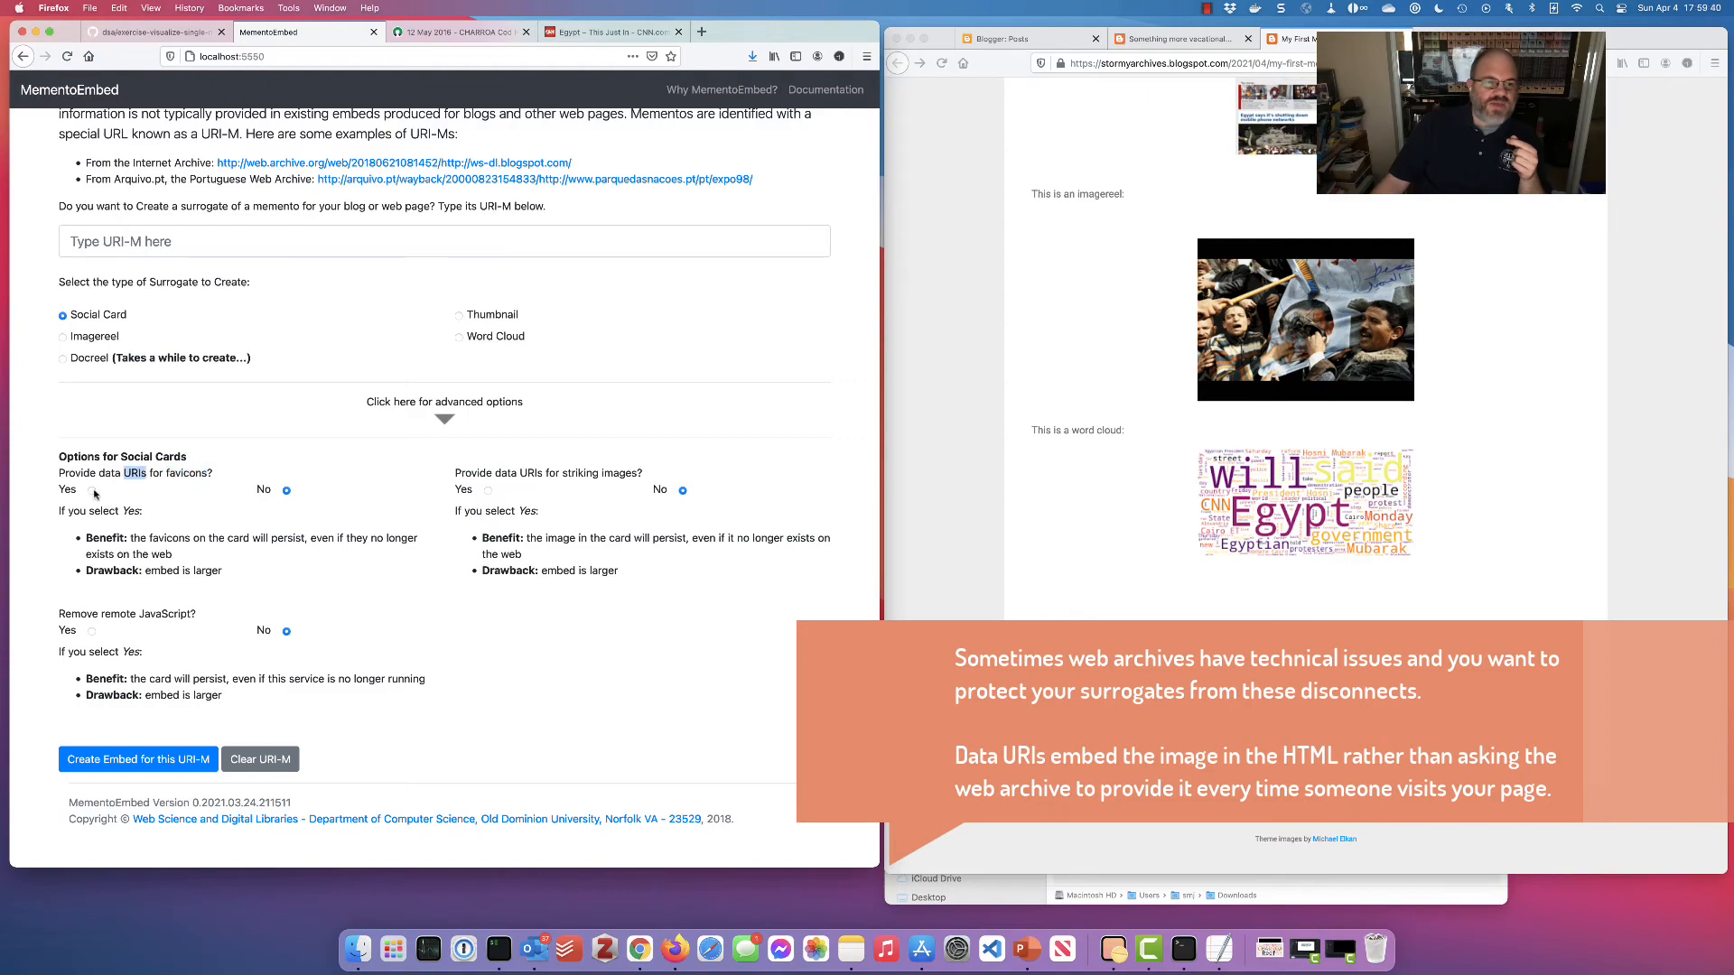
pyautogui.scroll(5, 172, 522)
pyautogui.scroll(-5, 617, 568)
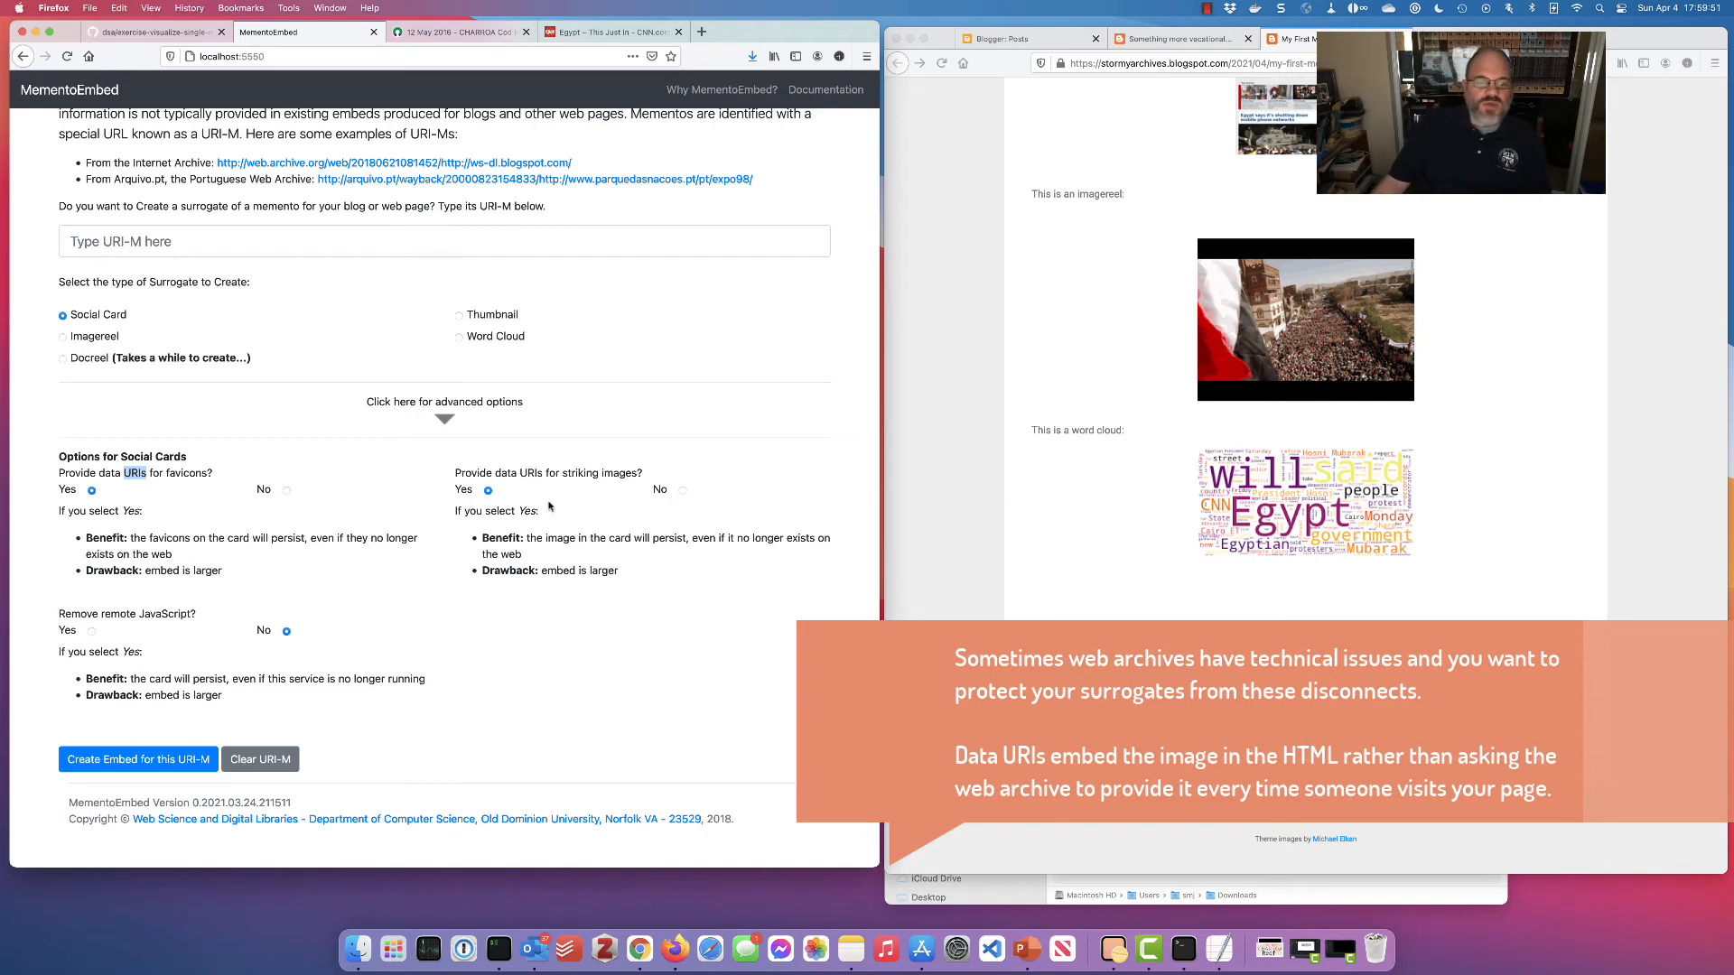
pyautogui.scroll(5, 582, 539)
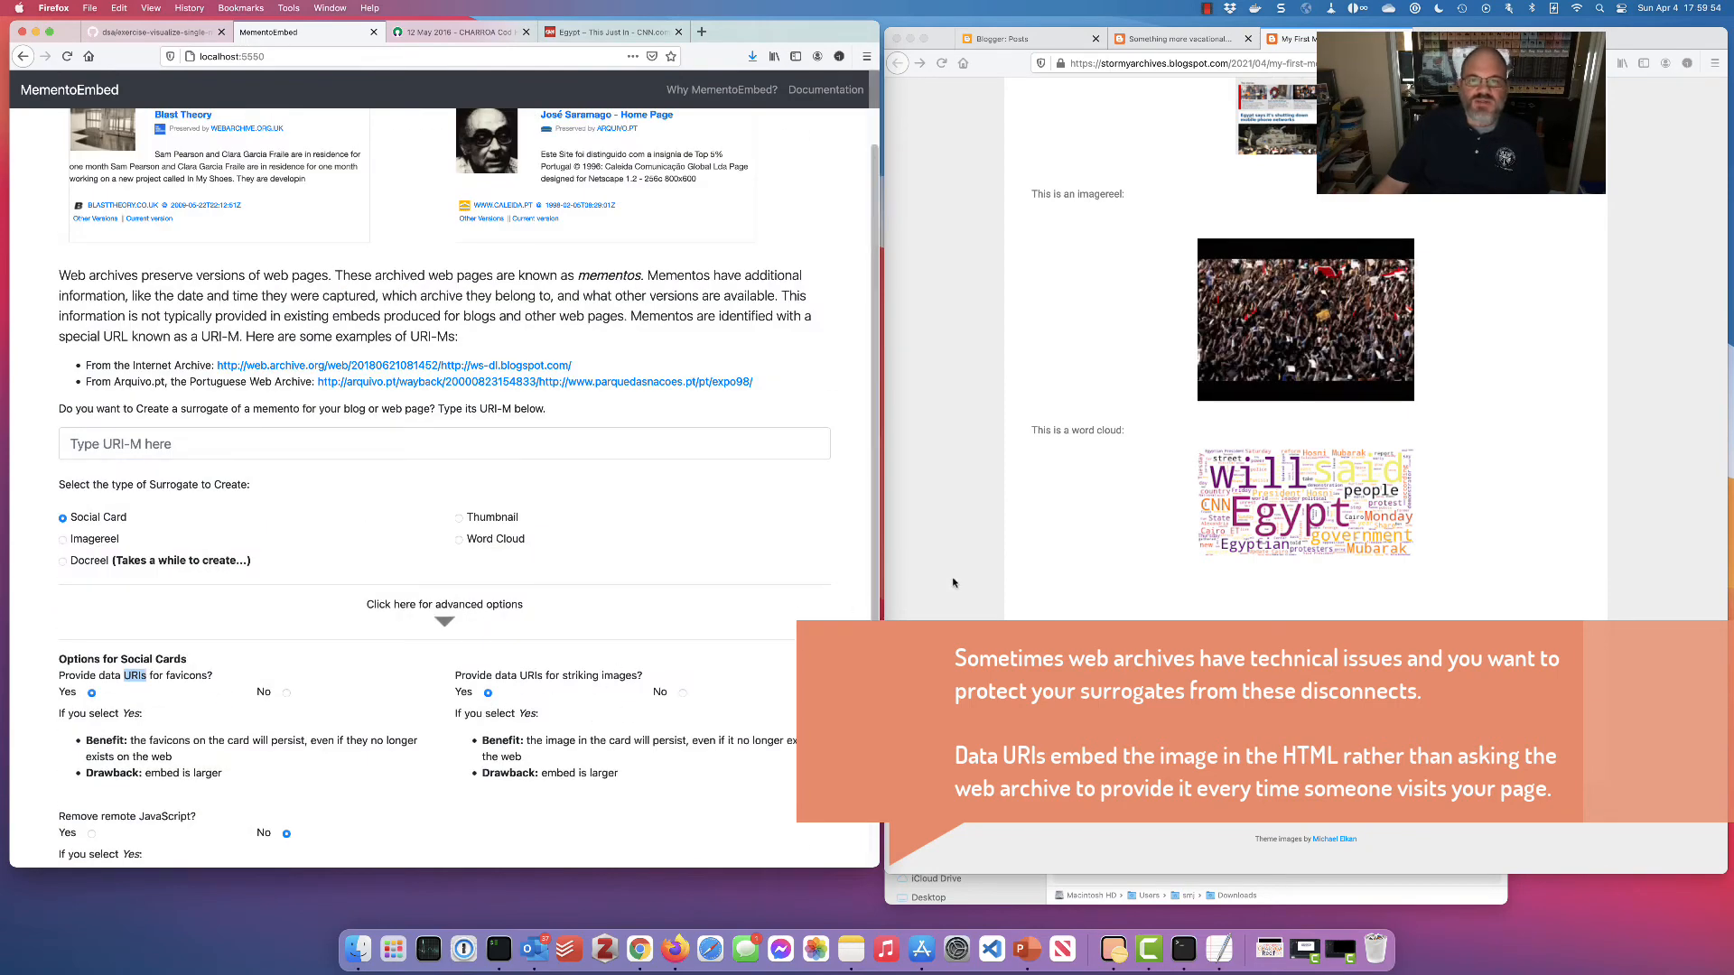
pyautogui.scroll(5, 958, 586)
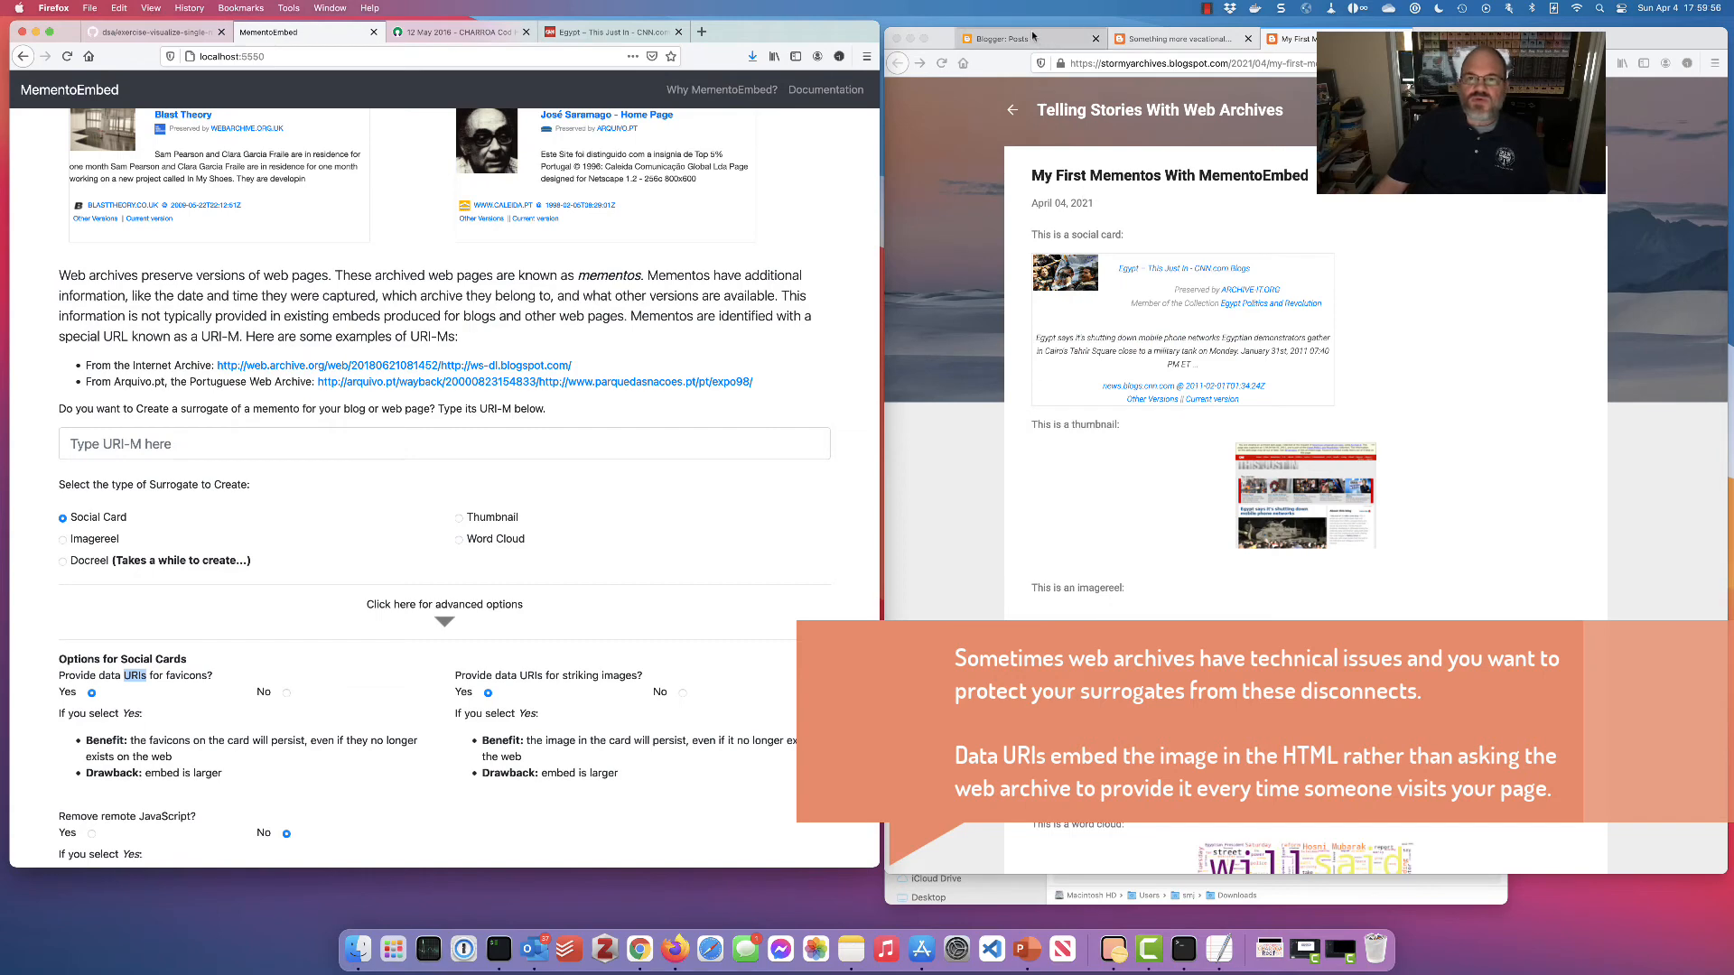
pyautogui.click(1003, 39)
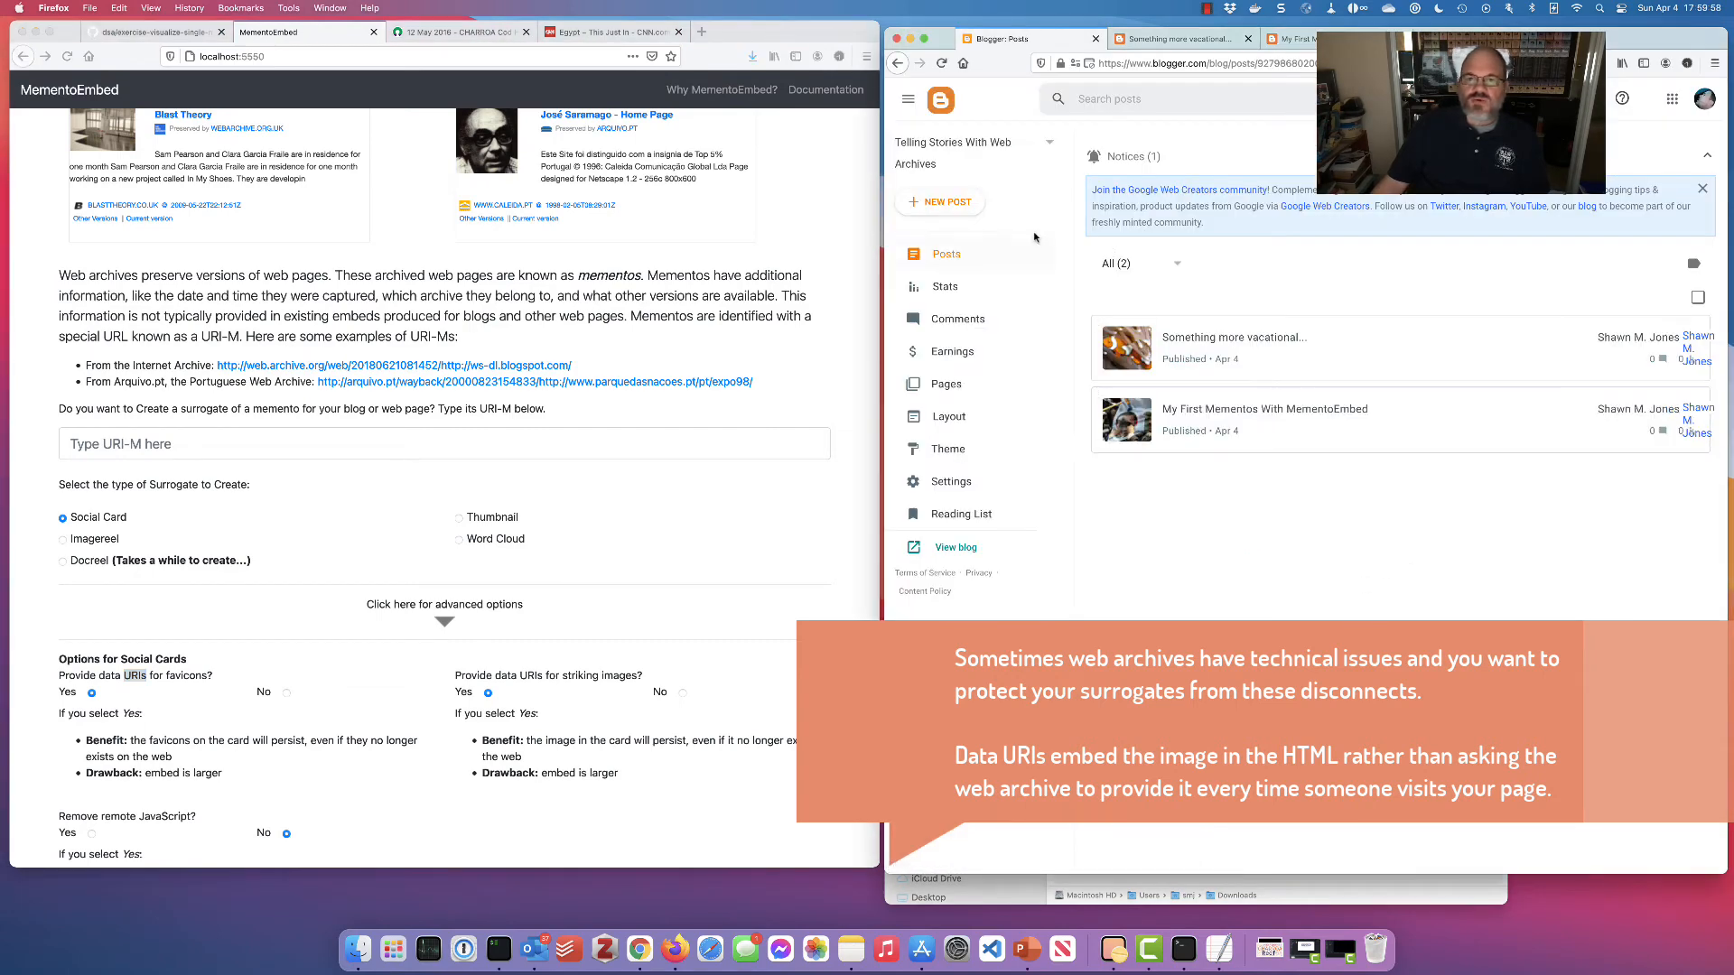
# Start a new Blogger post titled 'A new post with data URIs'
pyautogui.click(944, 203)
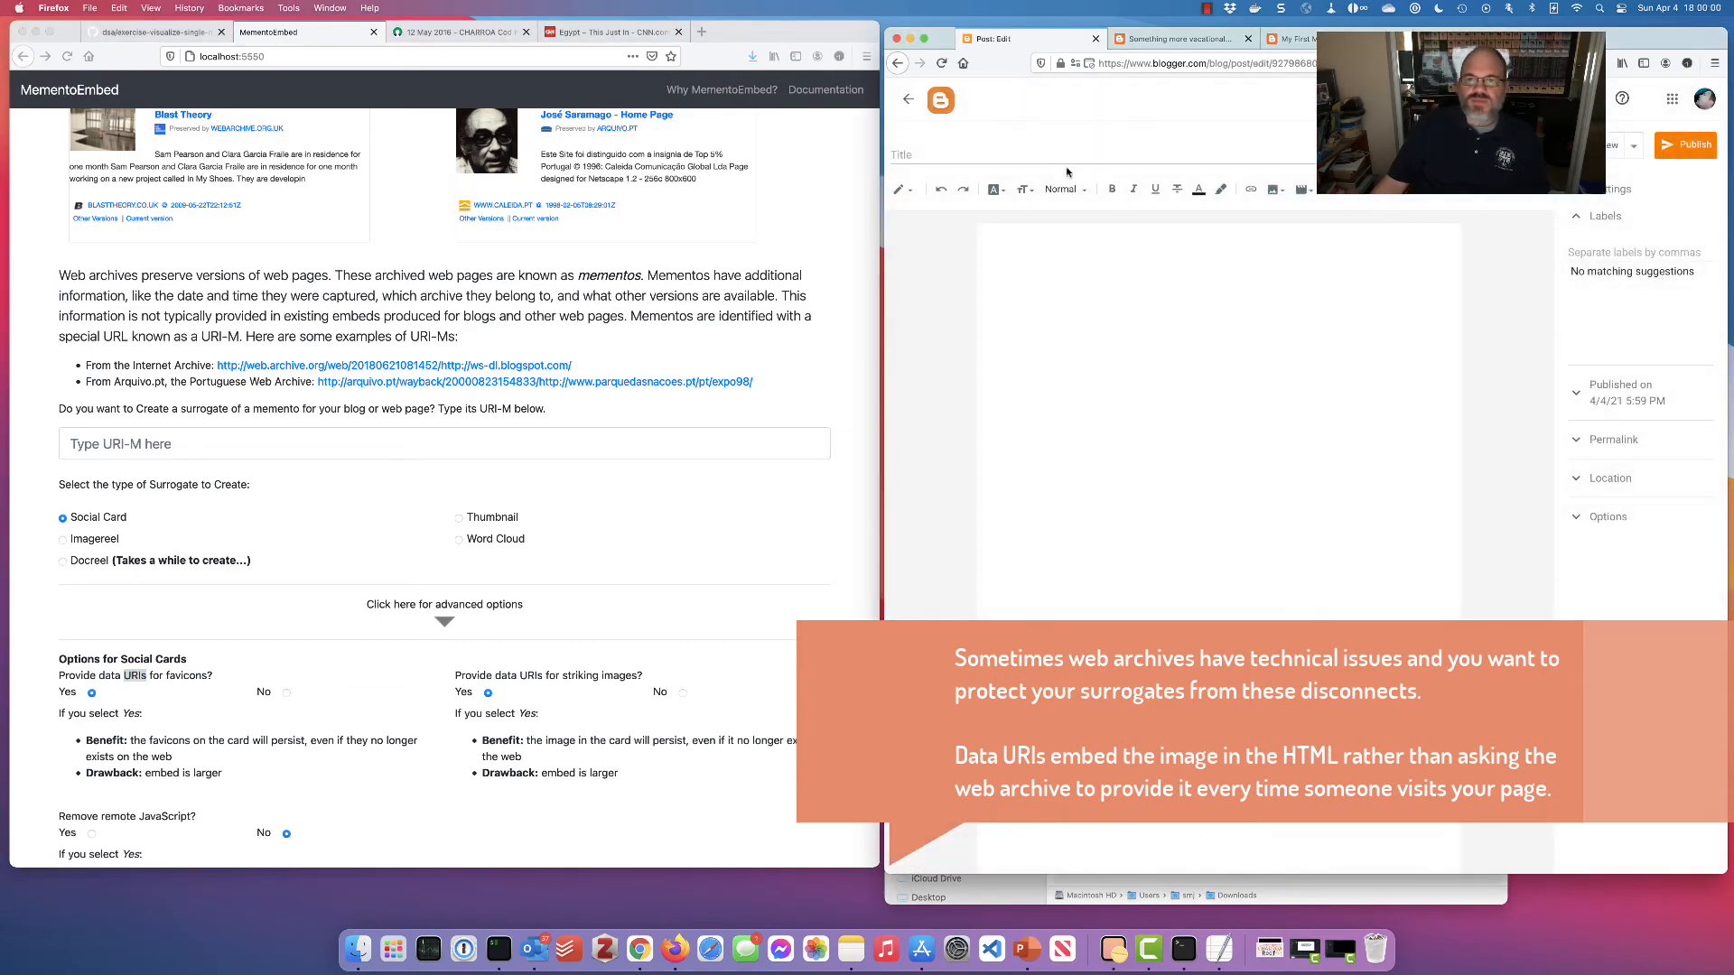
pyautogui.click(1038, 157)
pyautogui.write('A new post with data URIs')
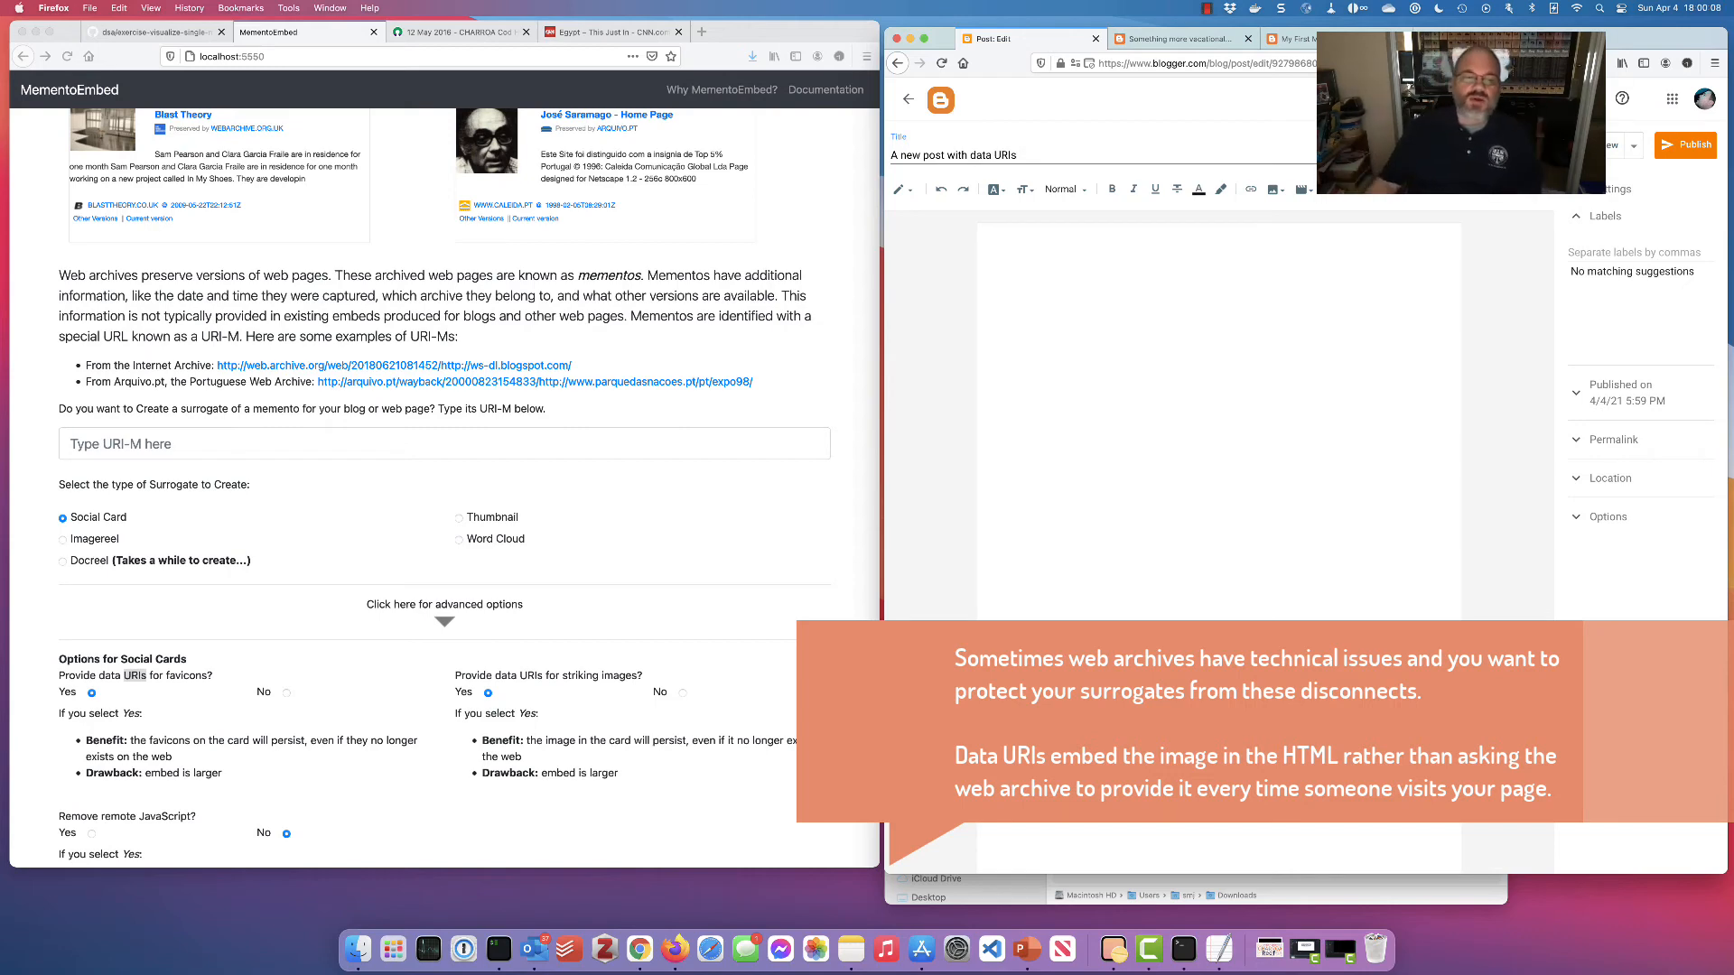
# Set MementoEmbed's Remove remote JavaScript option to Yes, then go to the Trove CHARROA page
pyautogui.click(829, 524)
pyautogui.scroll(-5, 829, 524)
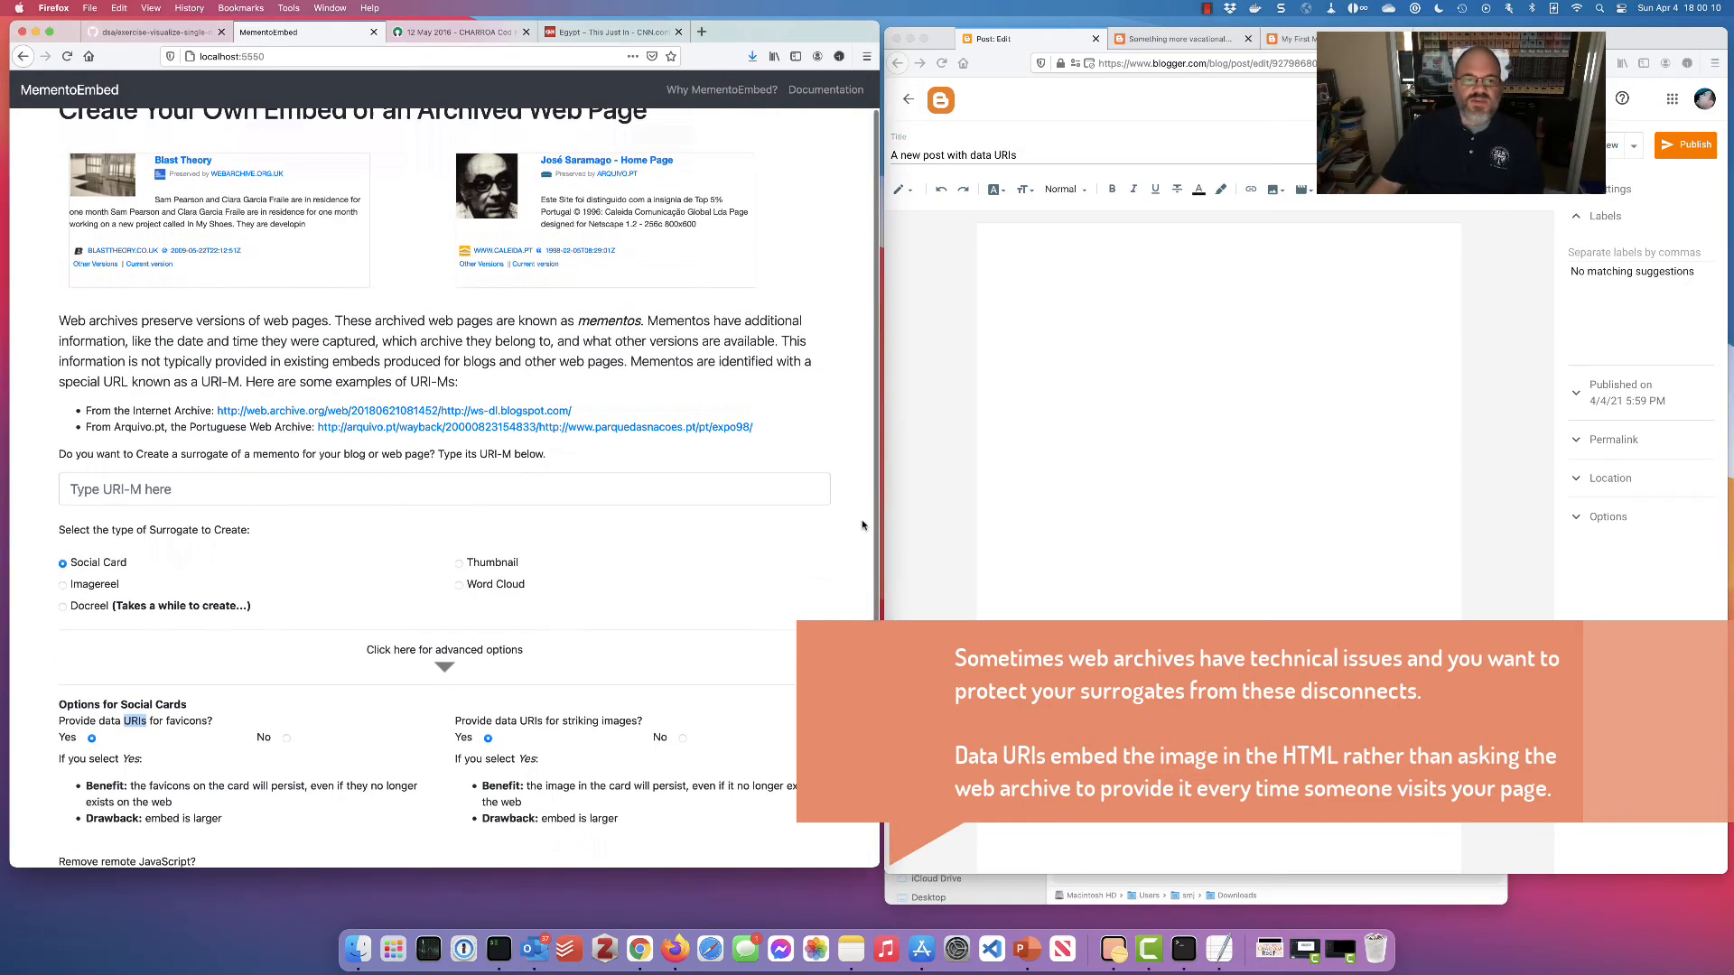
pyautogui.click(92, 631)
pyautogui.scroll(4, 395, 698)
pyautogui.scroll(4, 395, 697)
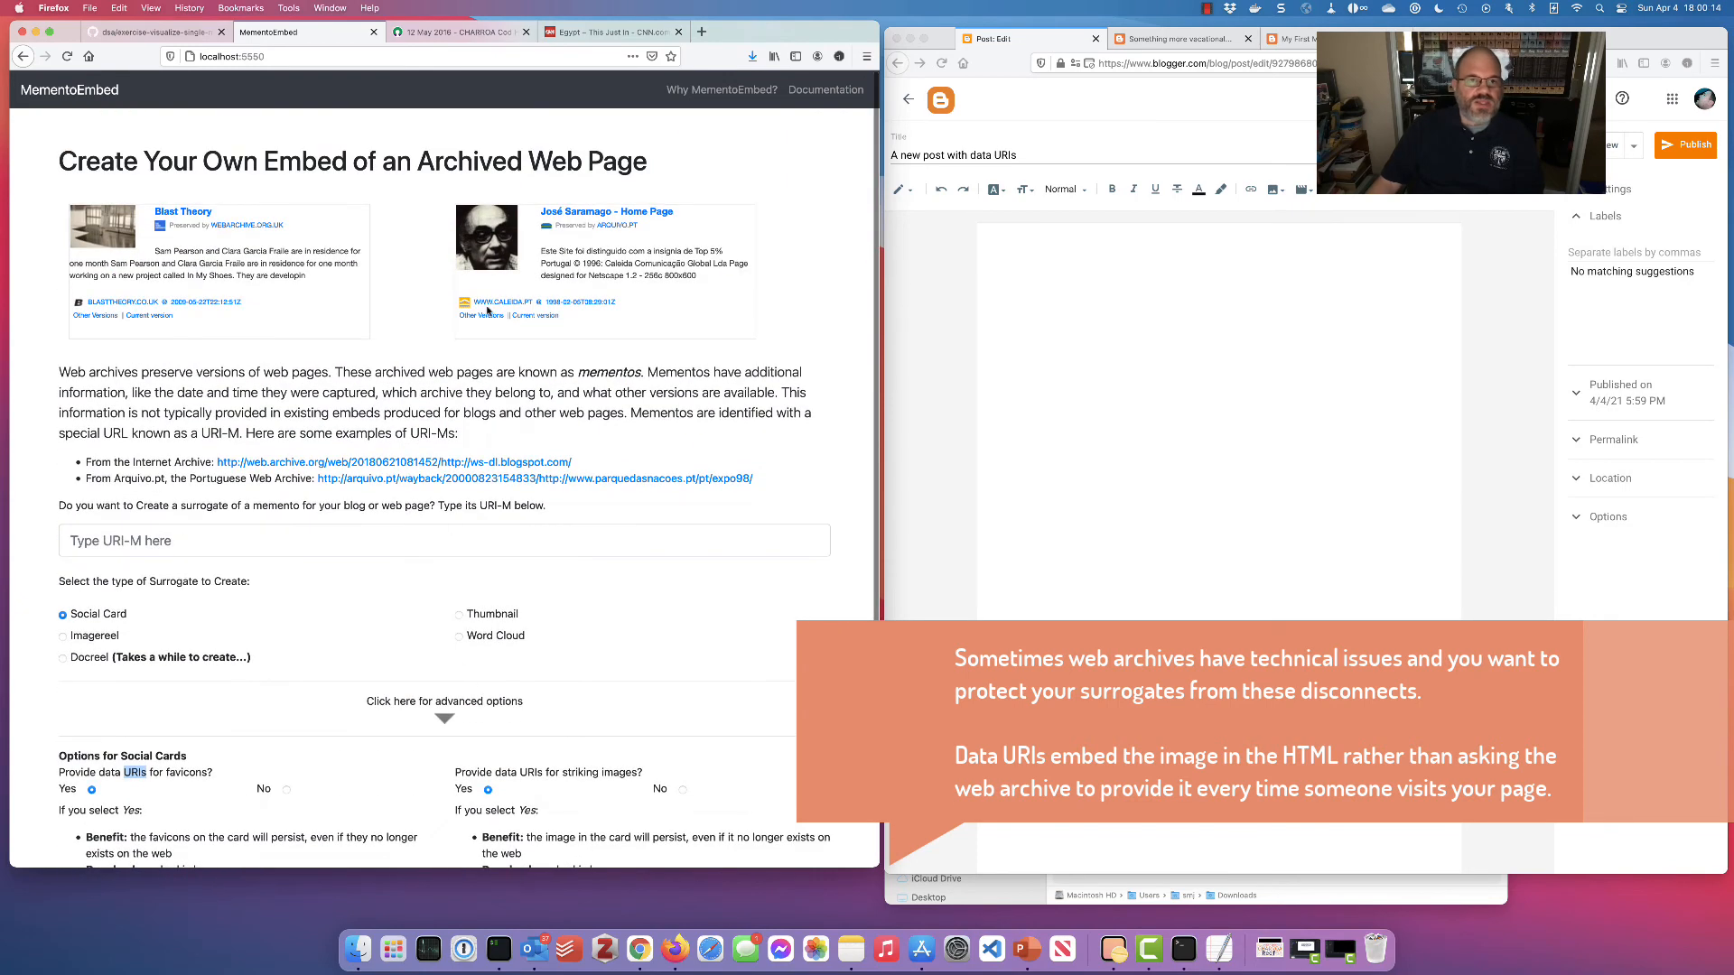
pyautogui.click(436, 31)
# Paste the Trove CHARROA URI-M into MementoEmbed and create its data-URI social card
pyautogui.click(433, 56)
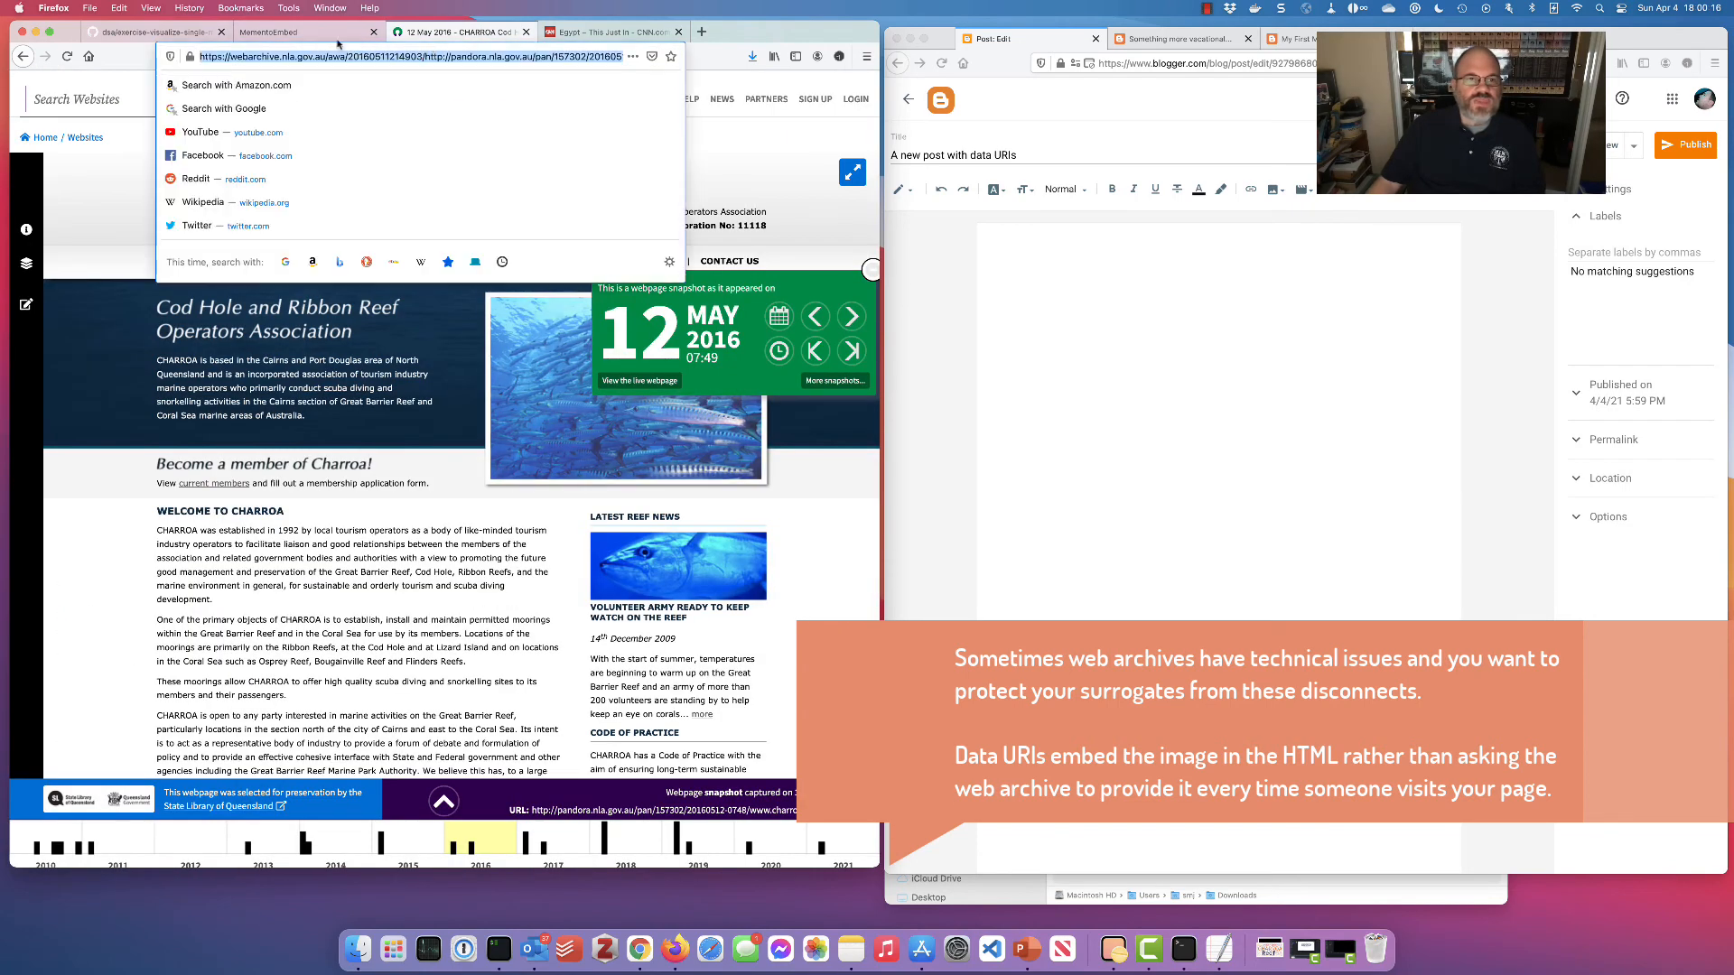
pyautogui.click(324, 32)
pyautogui.click(195, 533)
pyautogui.press('super+v')
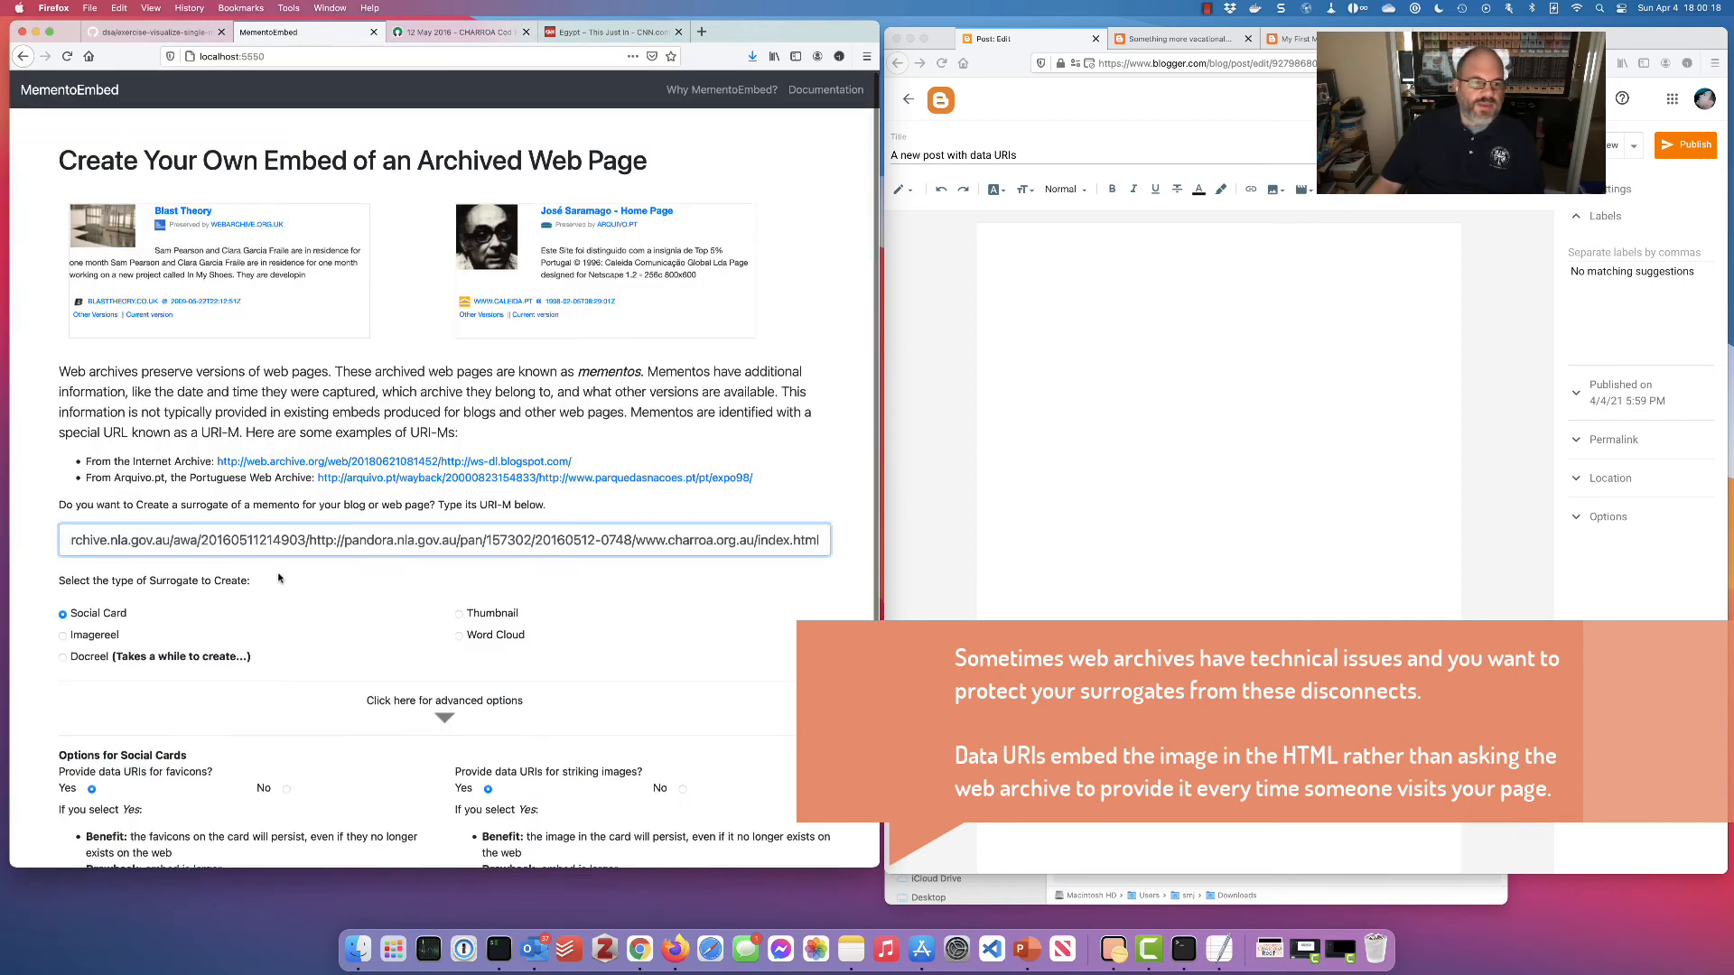
pyautogui.scroll(-5, 282, 578)
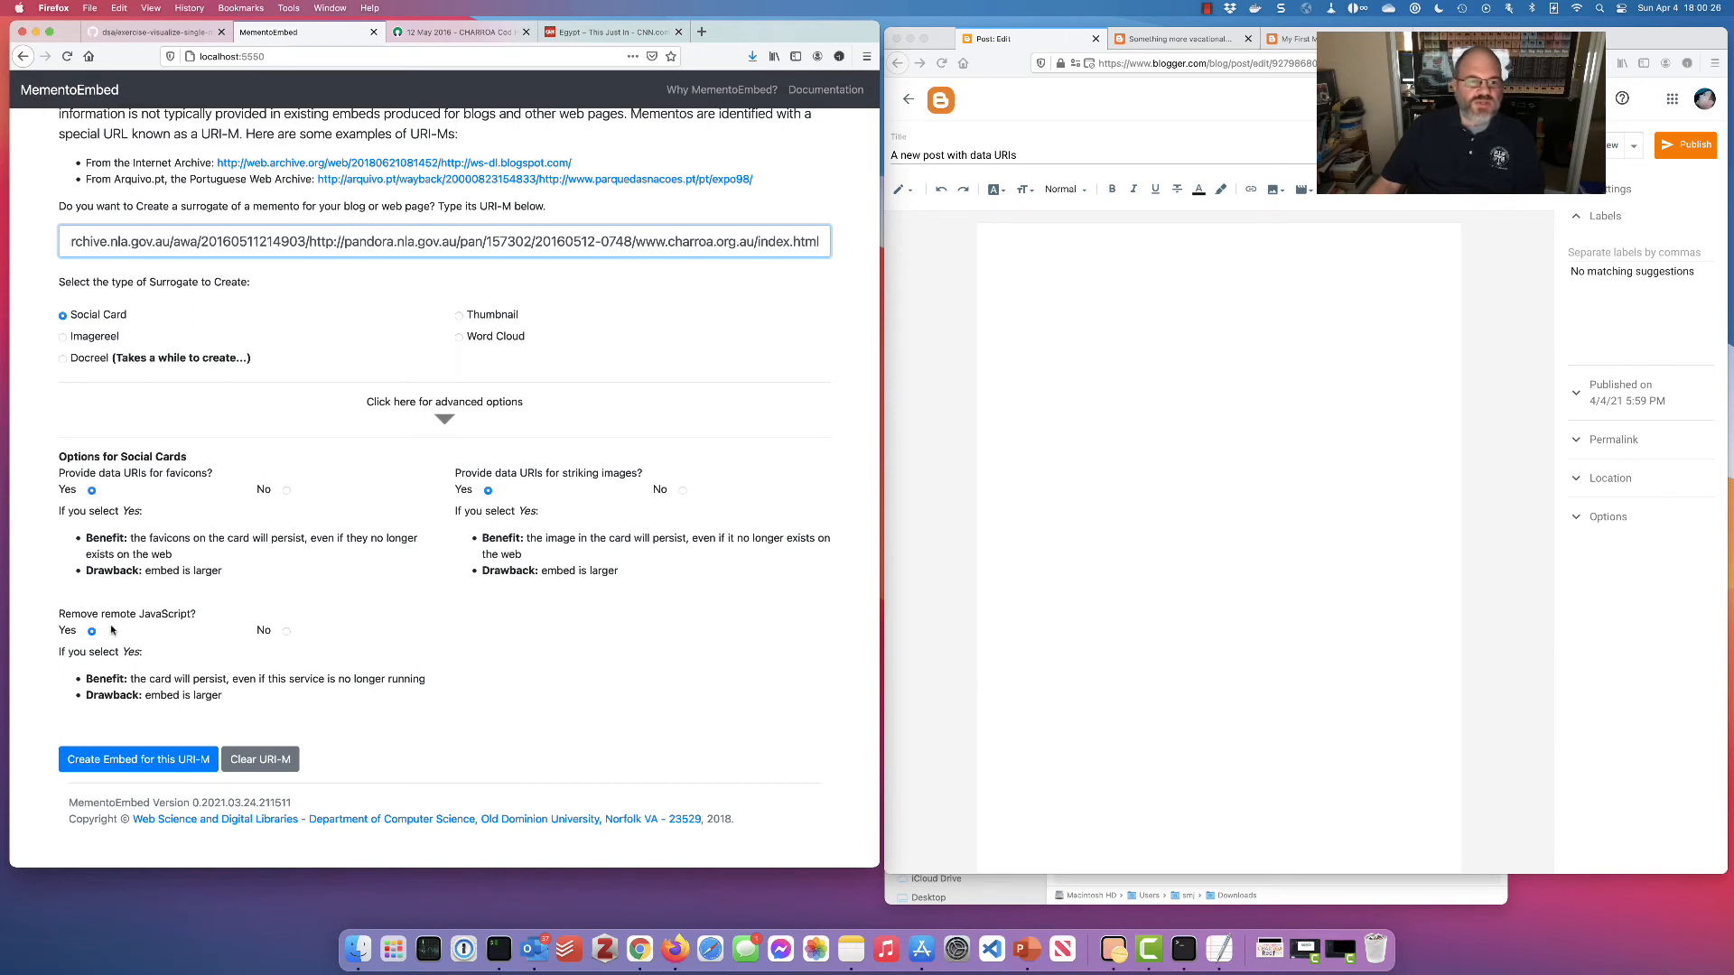
pyautogui.click(118, 762)
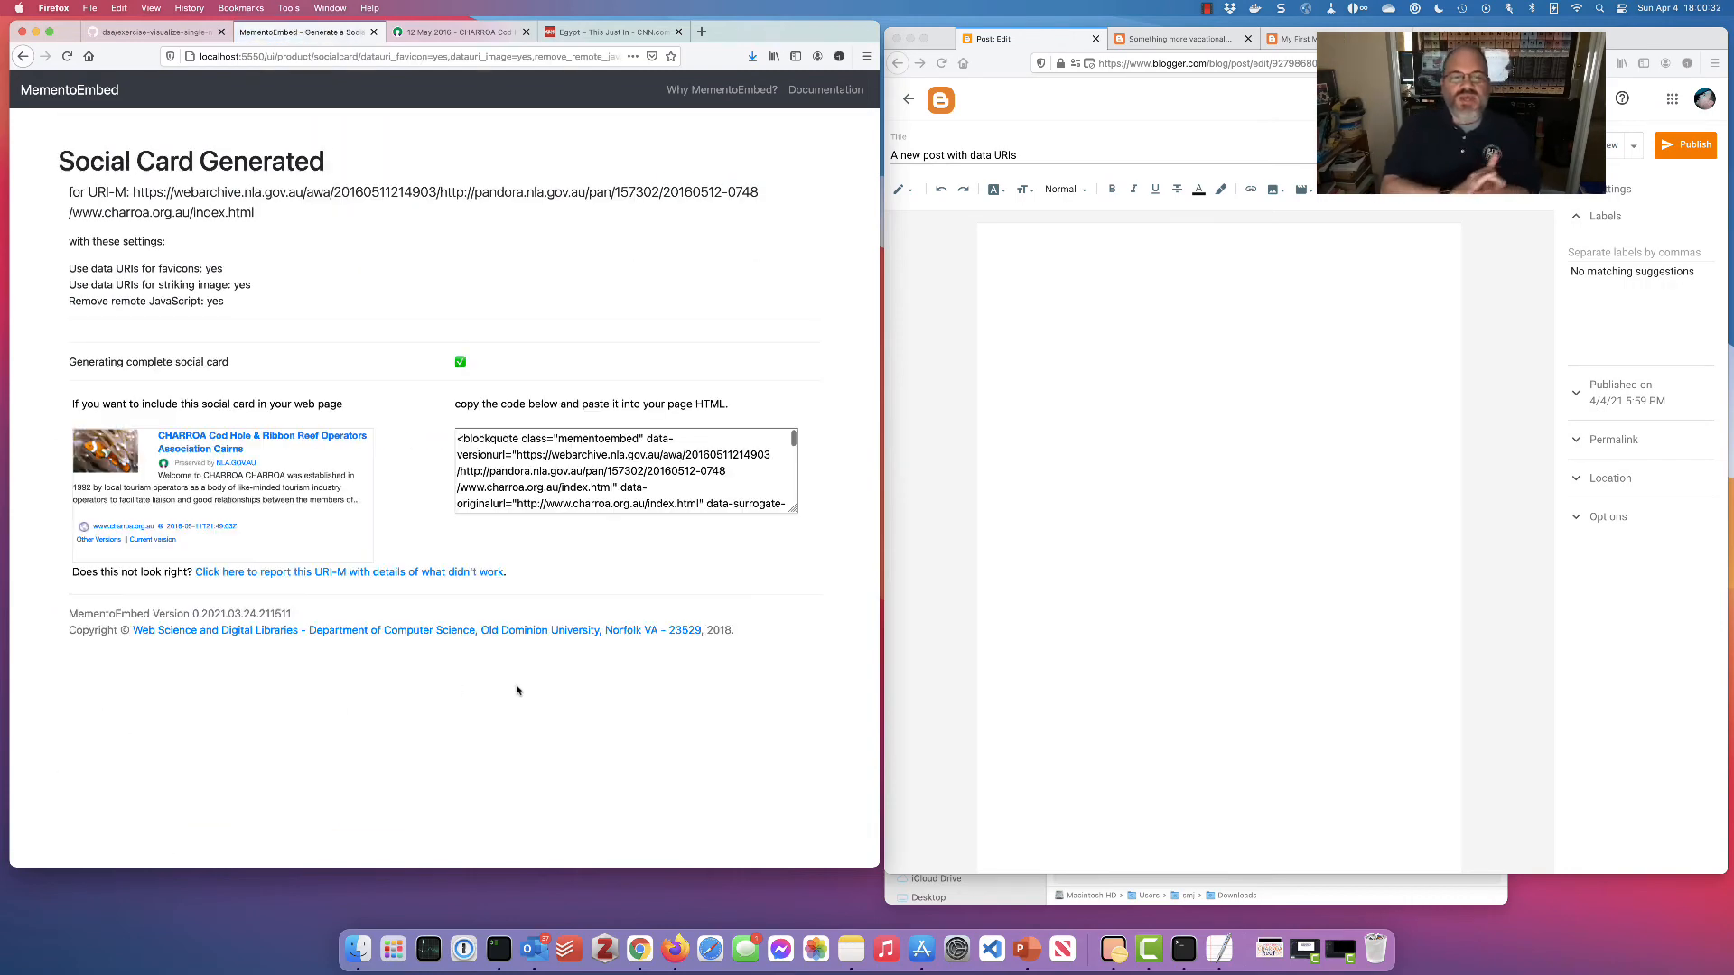
# Copy the generated CHARROA social card embed code from MementoEmbed
pyautogui.click(634, 444)
pyautogui.press('super+a')
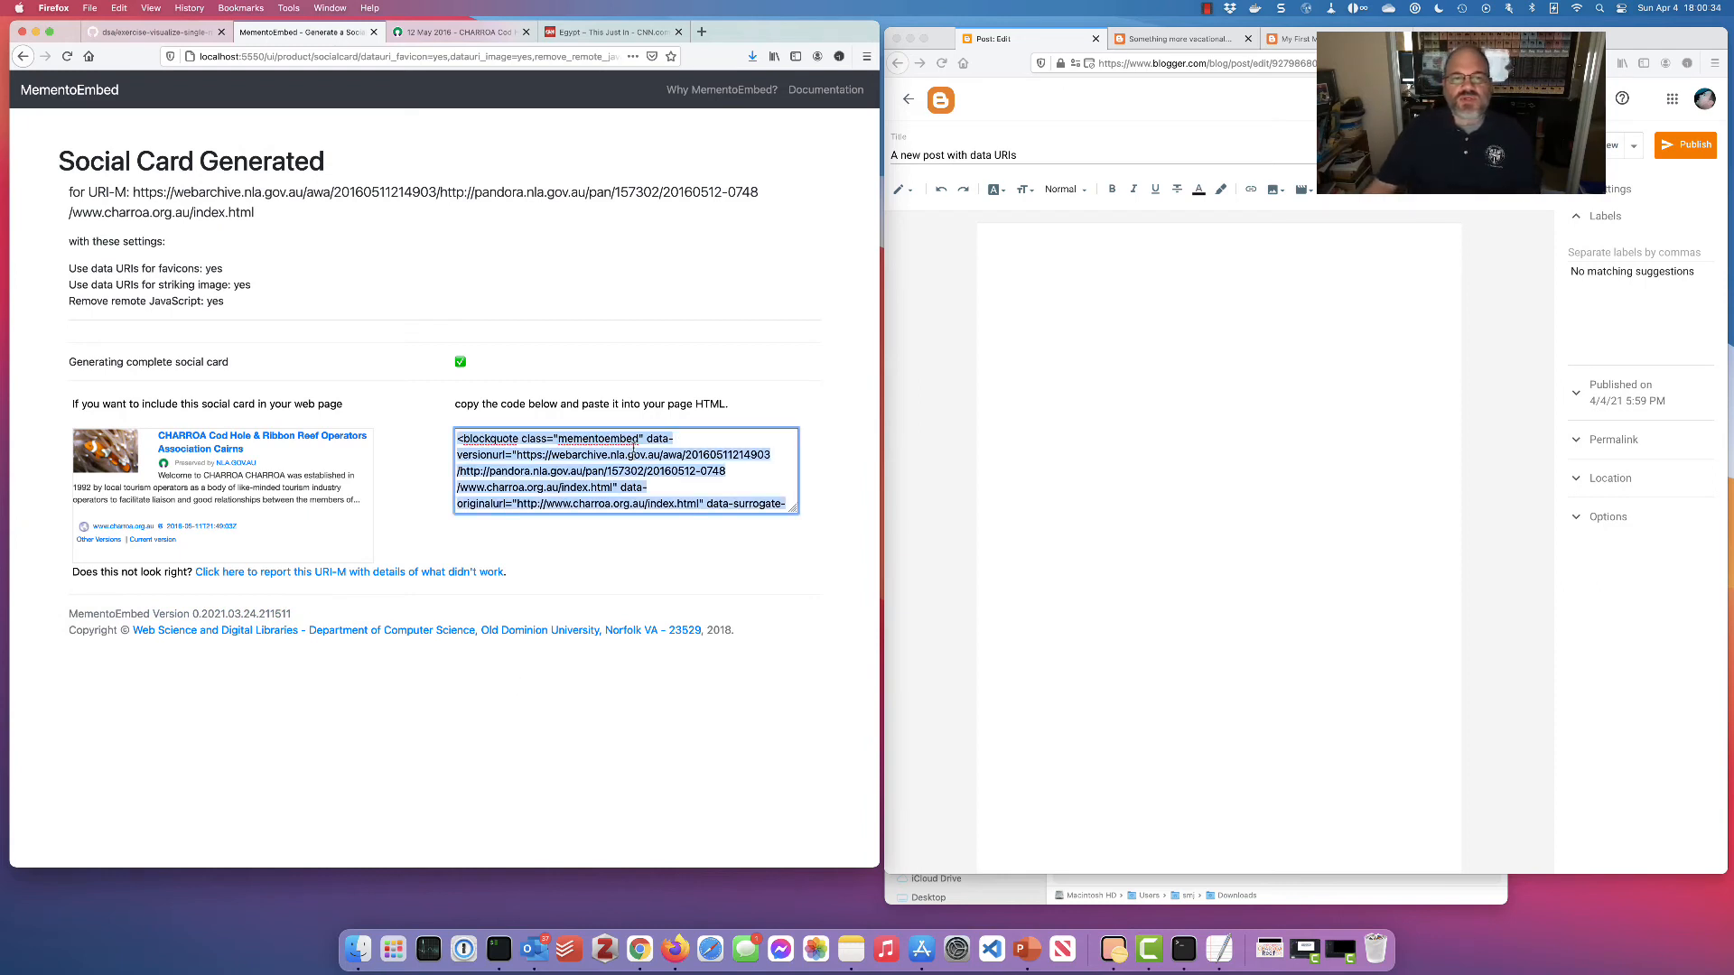
pyautogui.press('super+c')
# Replace the post's HTML source with the card code and preview the post
pyautogui.click(932, 318)
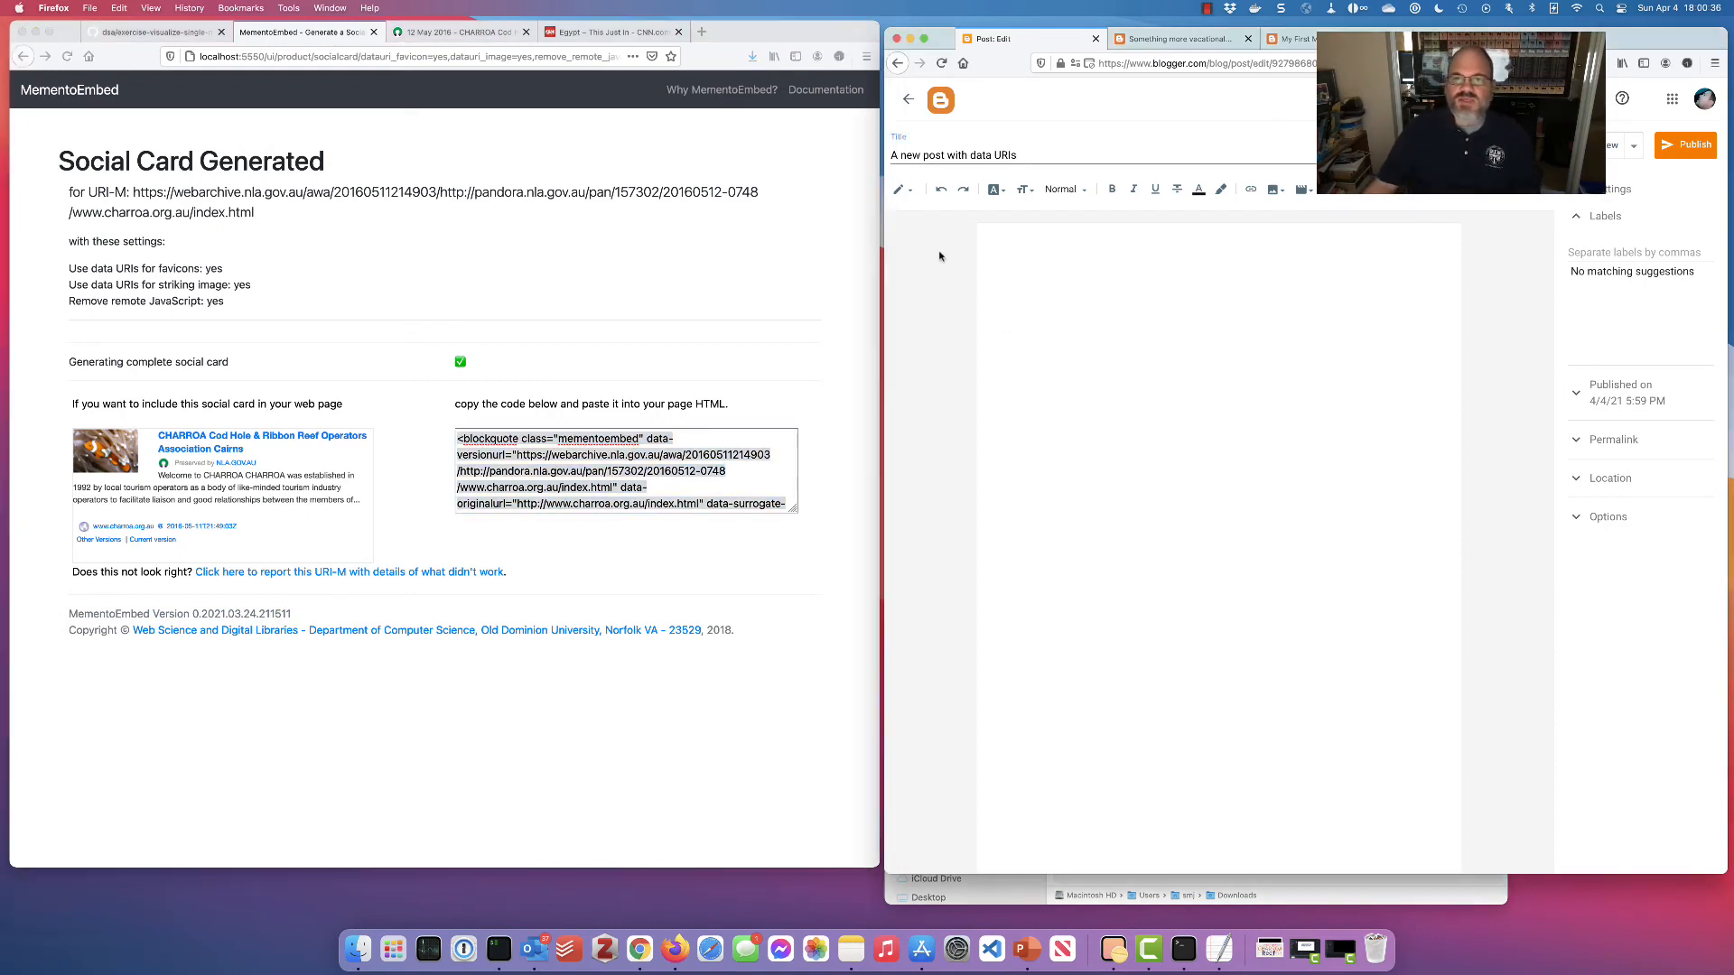
pyautogui.click(912, 194)
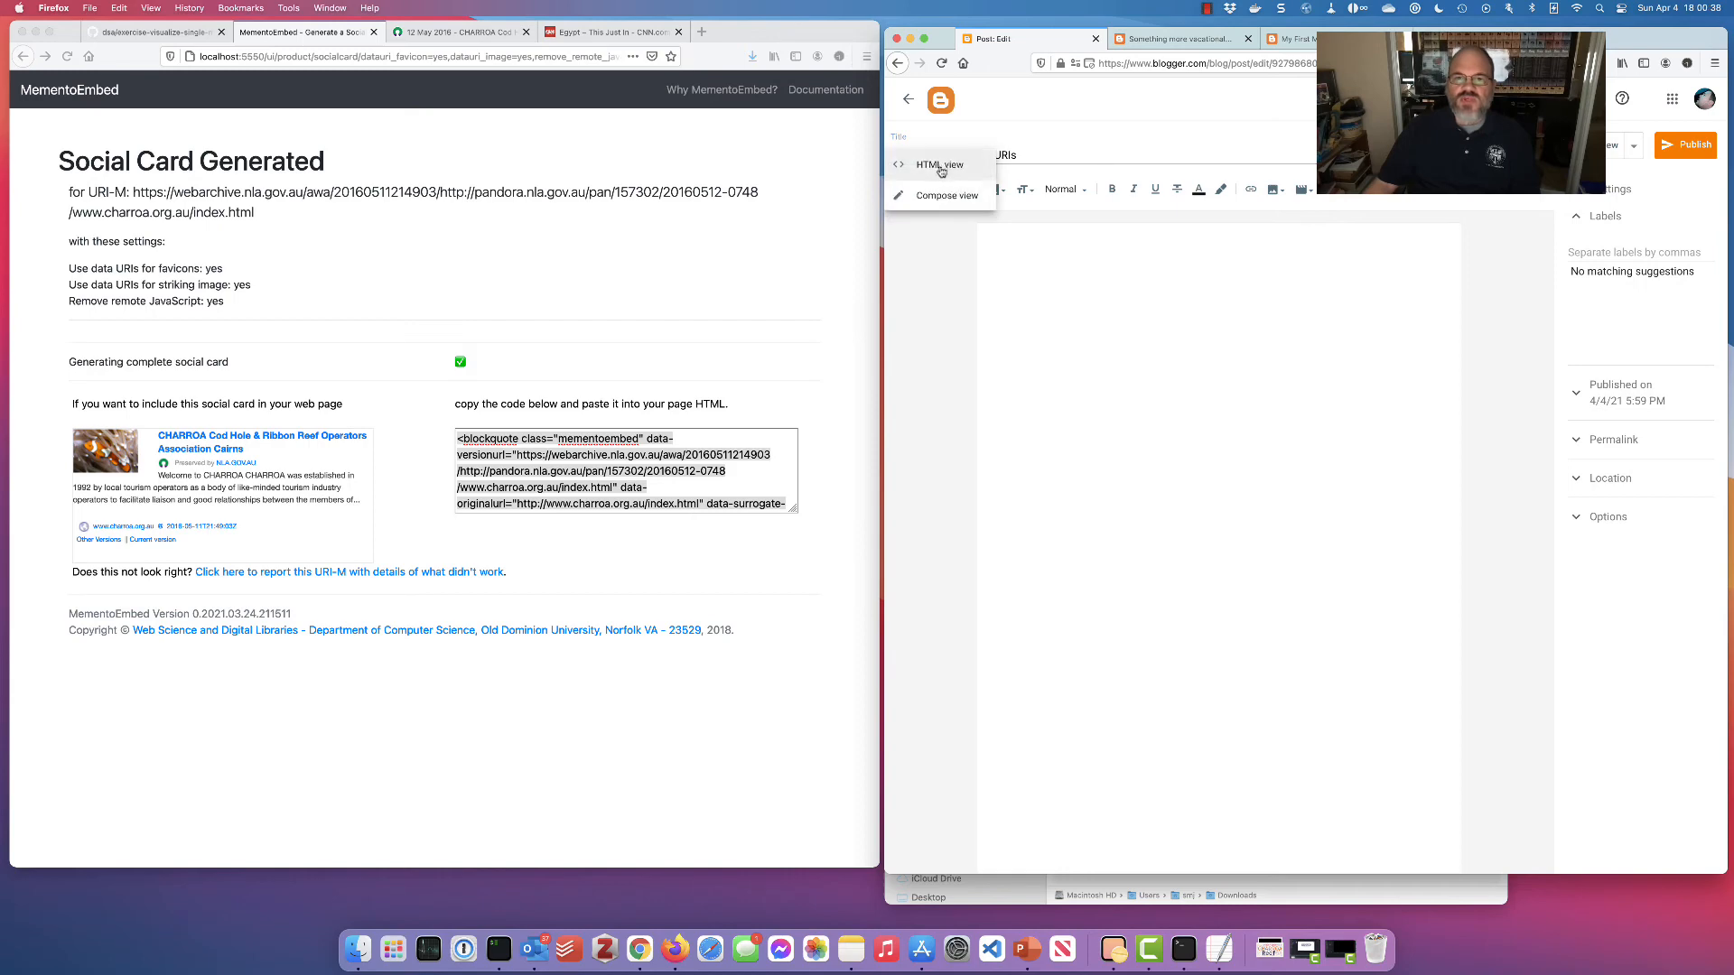
pyautogui.click(940, 163)
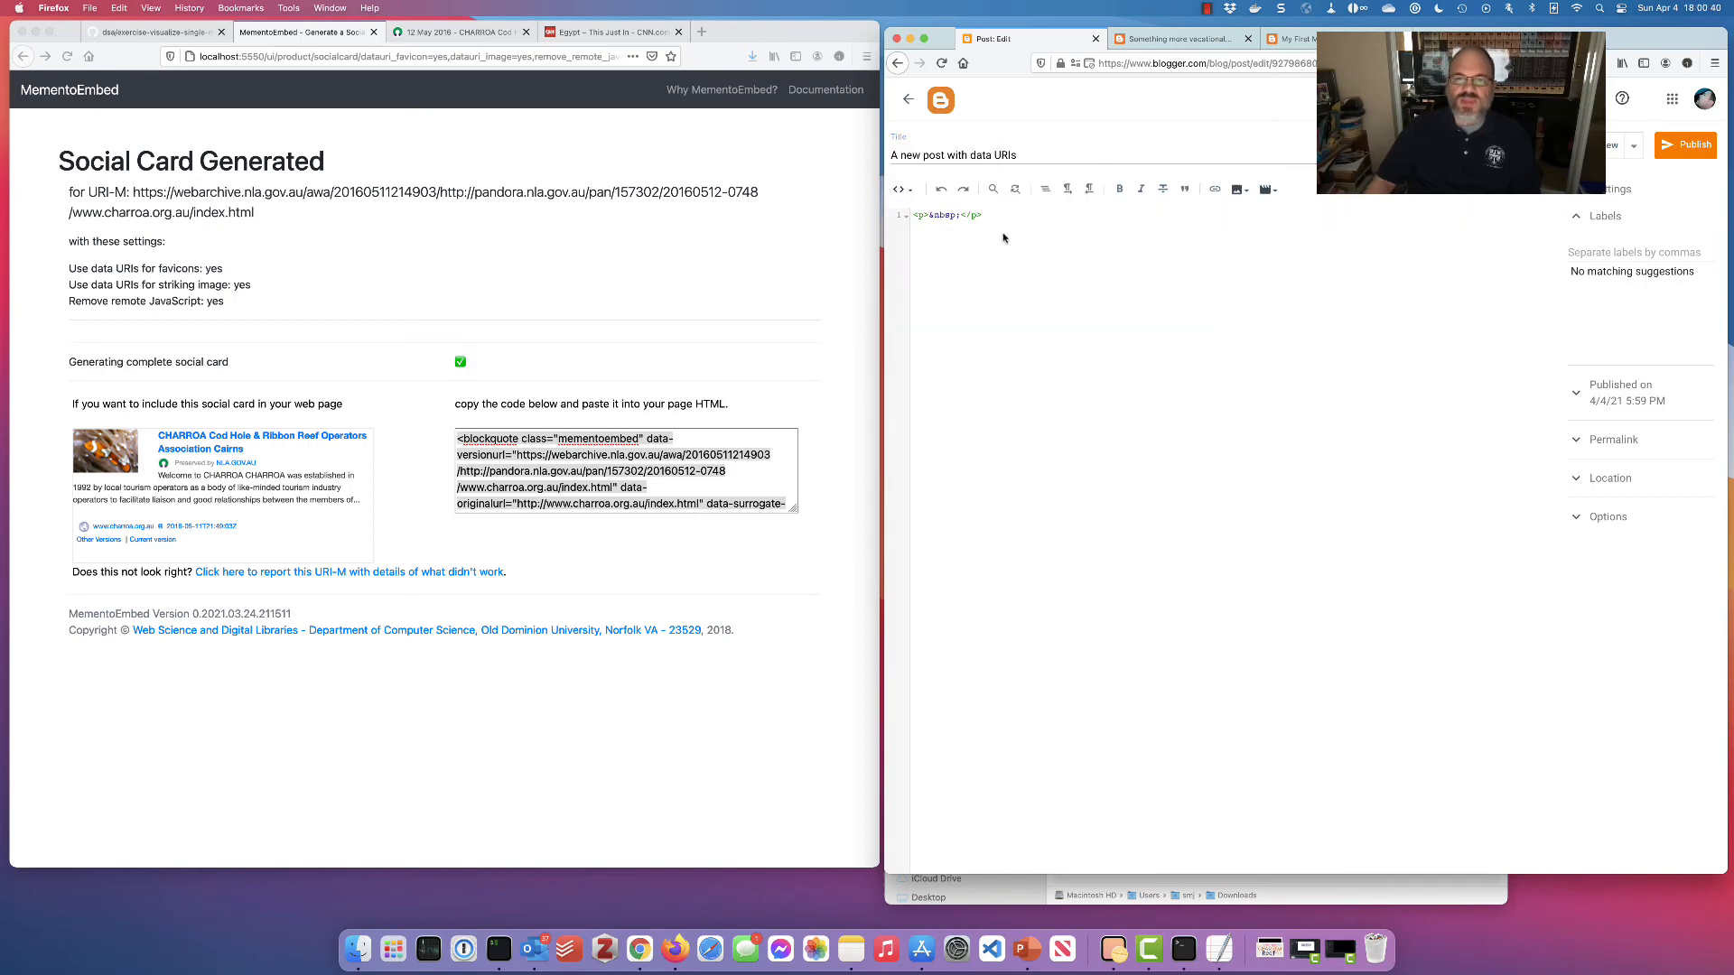
pyautogui.hotkey('ctrl', 'a')
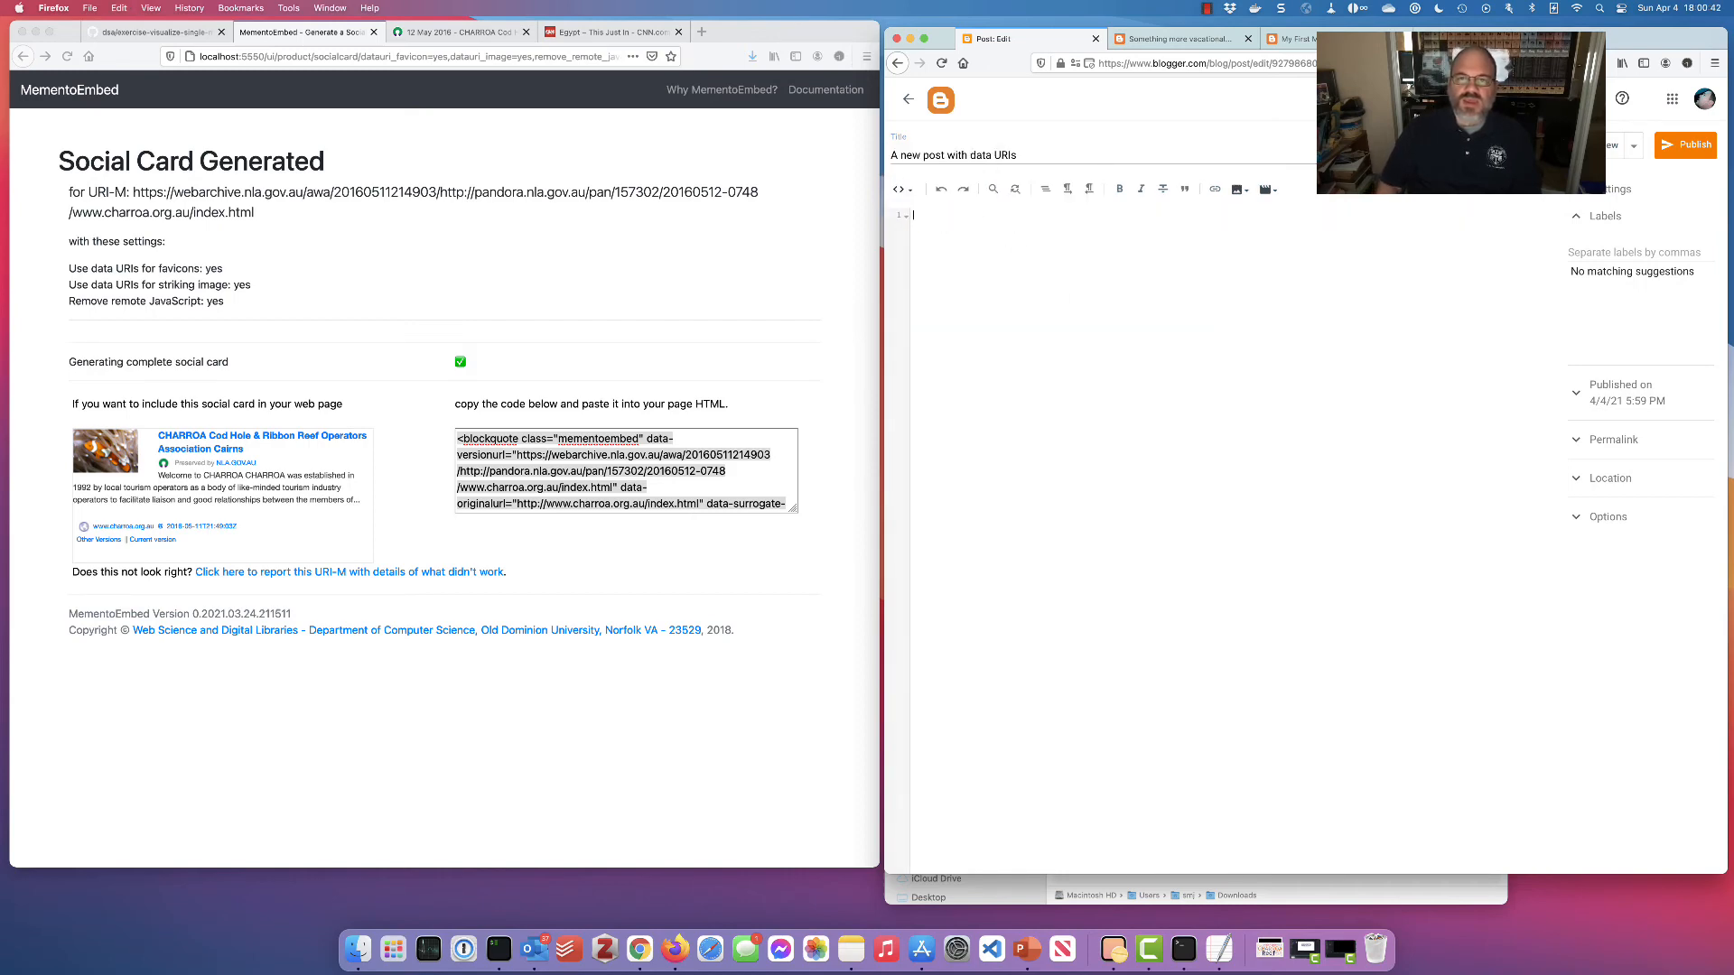
pyautogui.hotkey('ctrl', 'v')
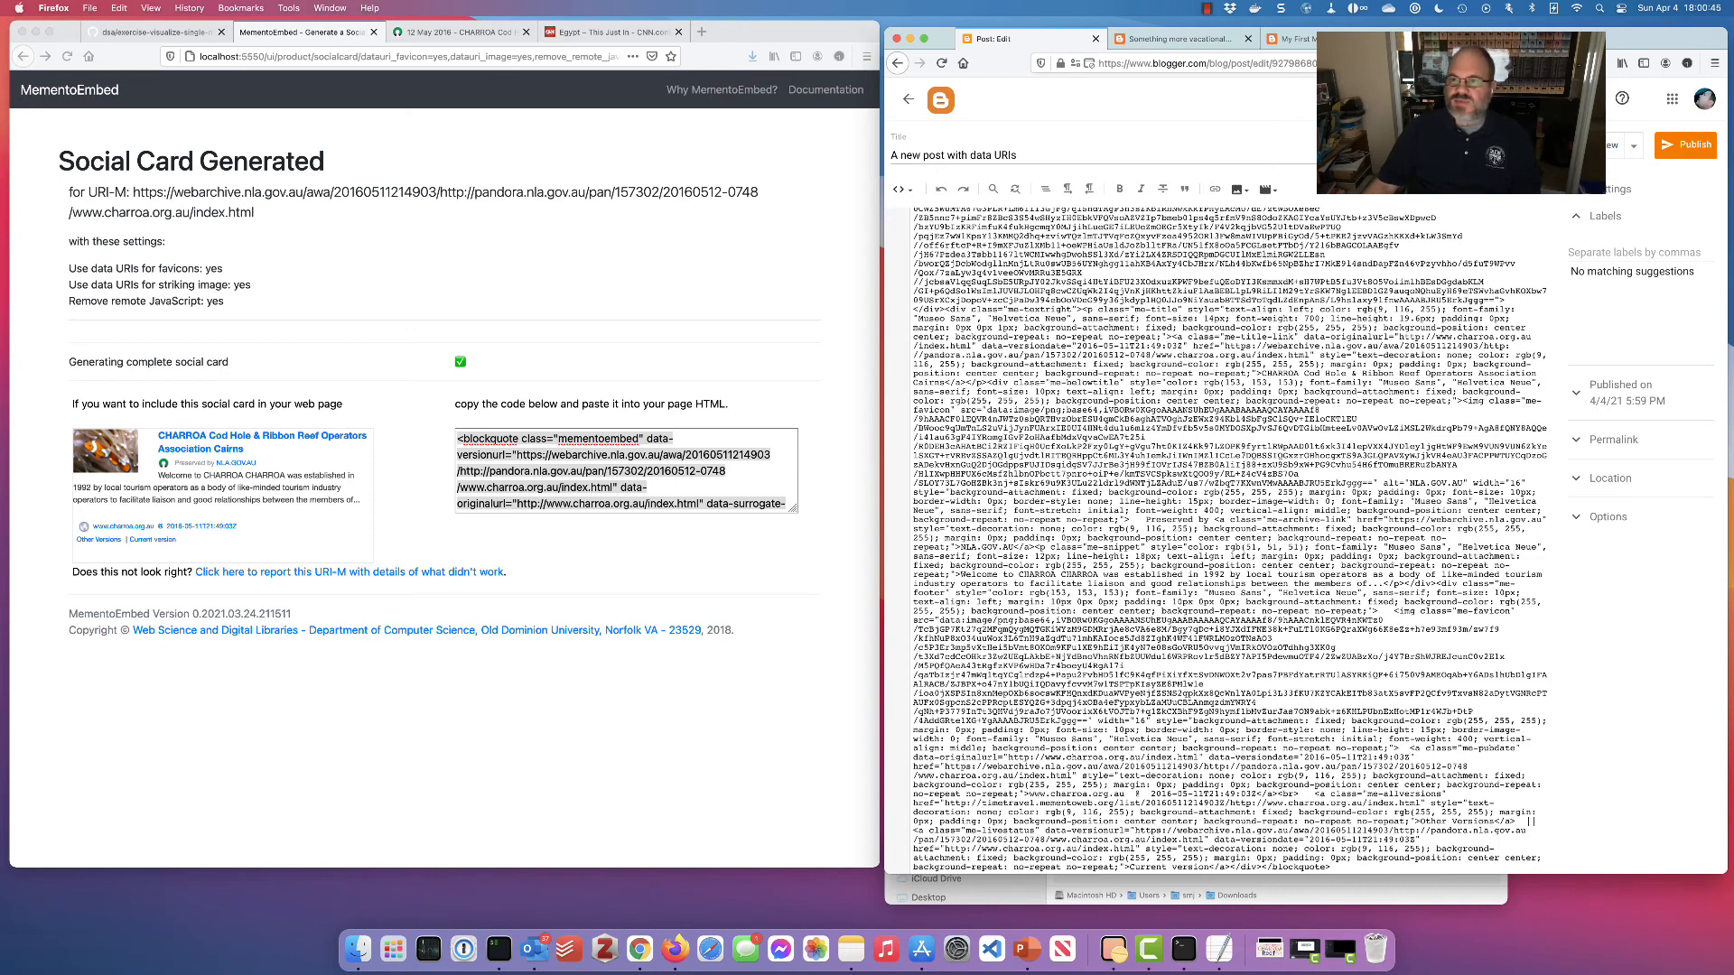
pyautogui.click(1615, 146)
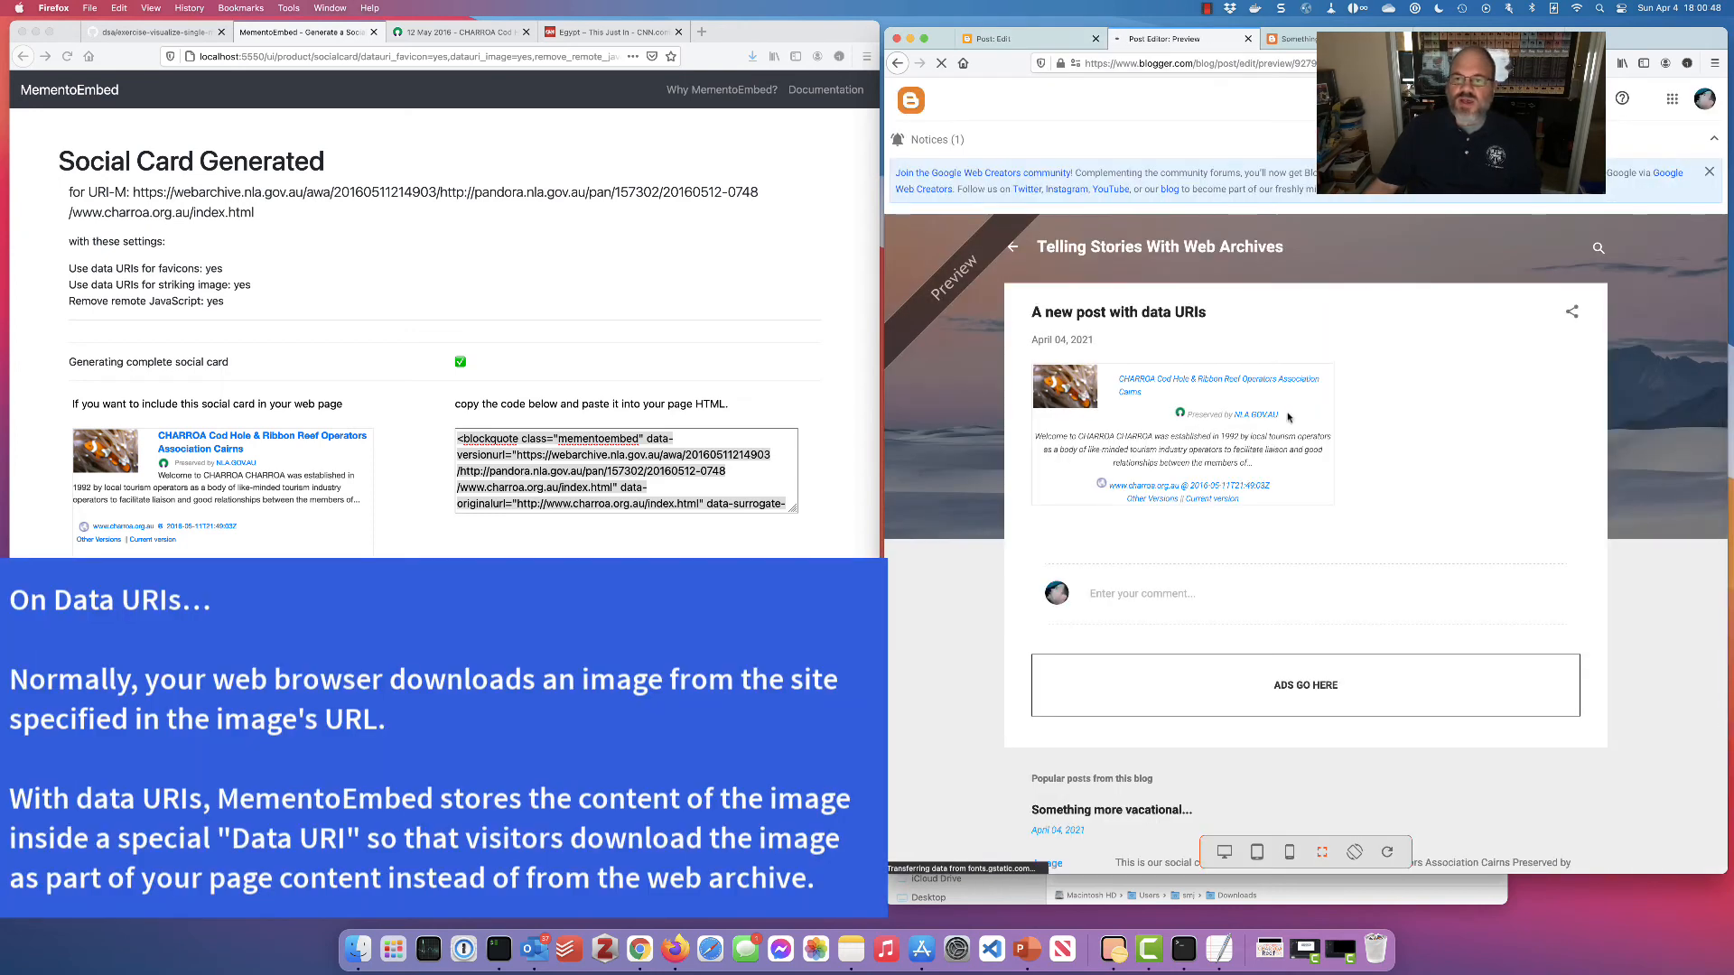
# Inspect the CHARROA card's favicon in the preview, then return to the post's HTML source
pyautogui.rightClick(1181, 415)
pyautogui.click(1110, 436)
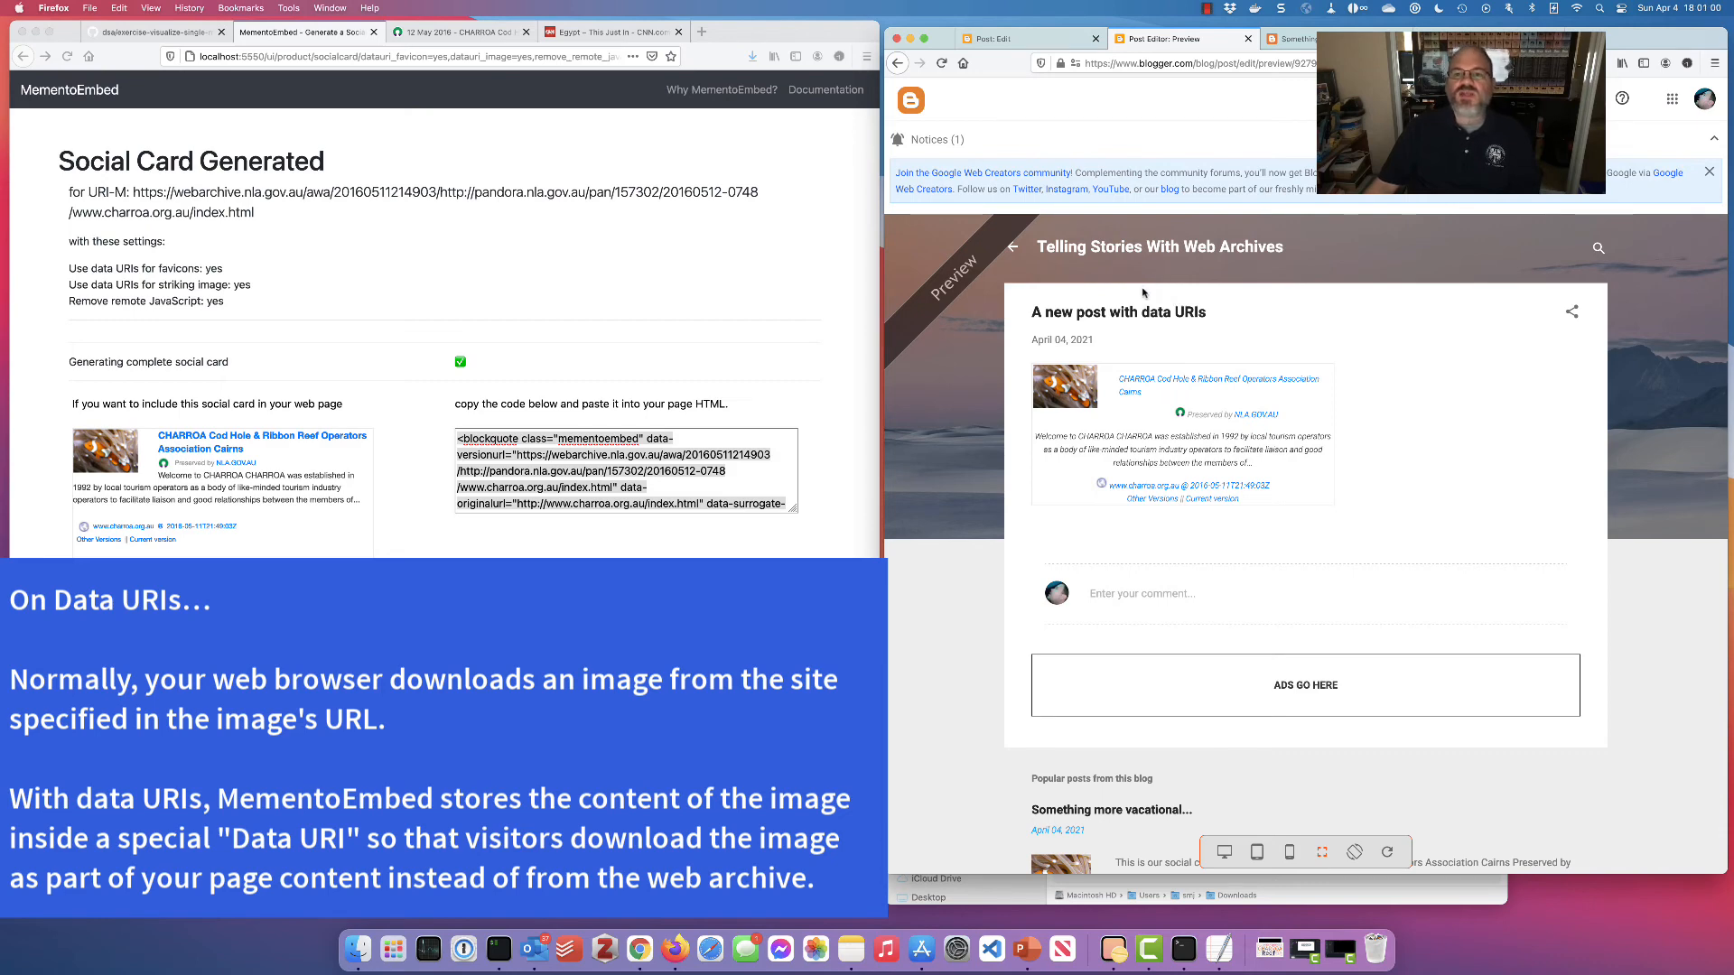
pyautogui.click(1022, 41)
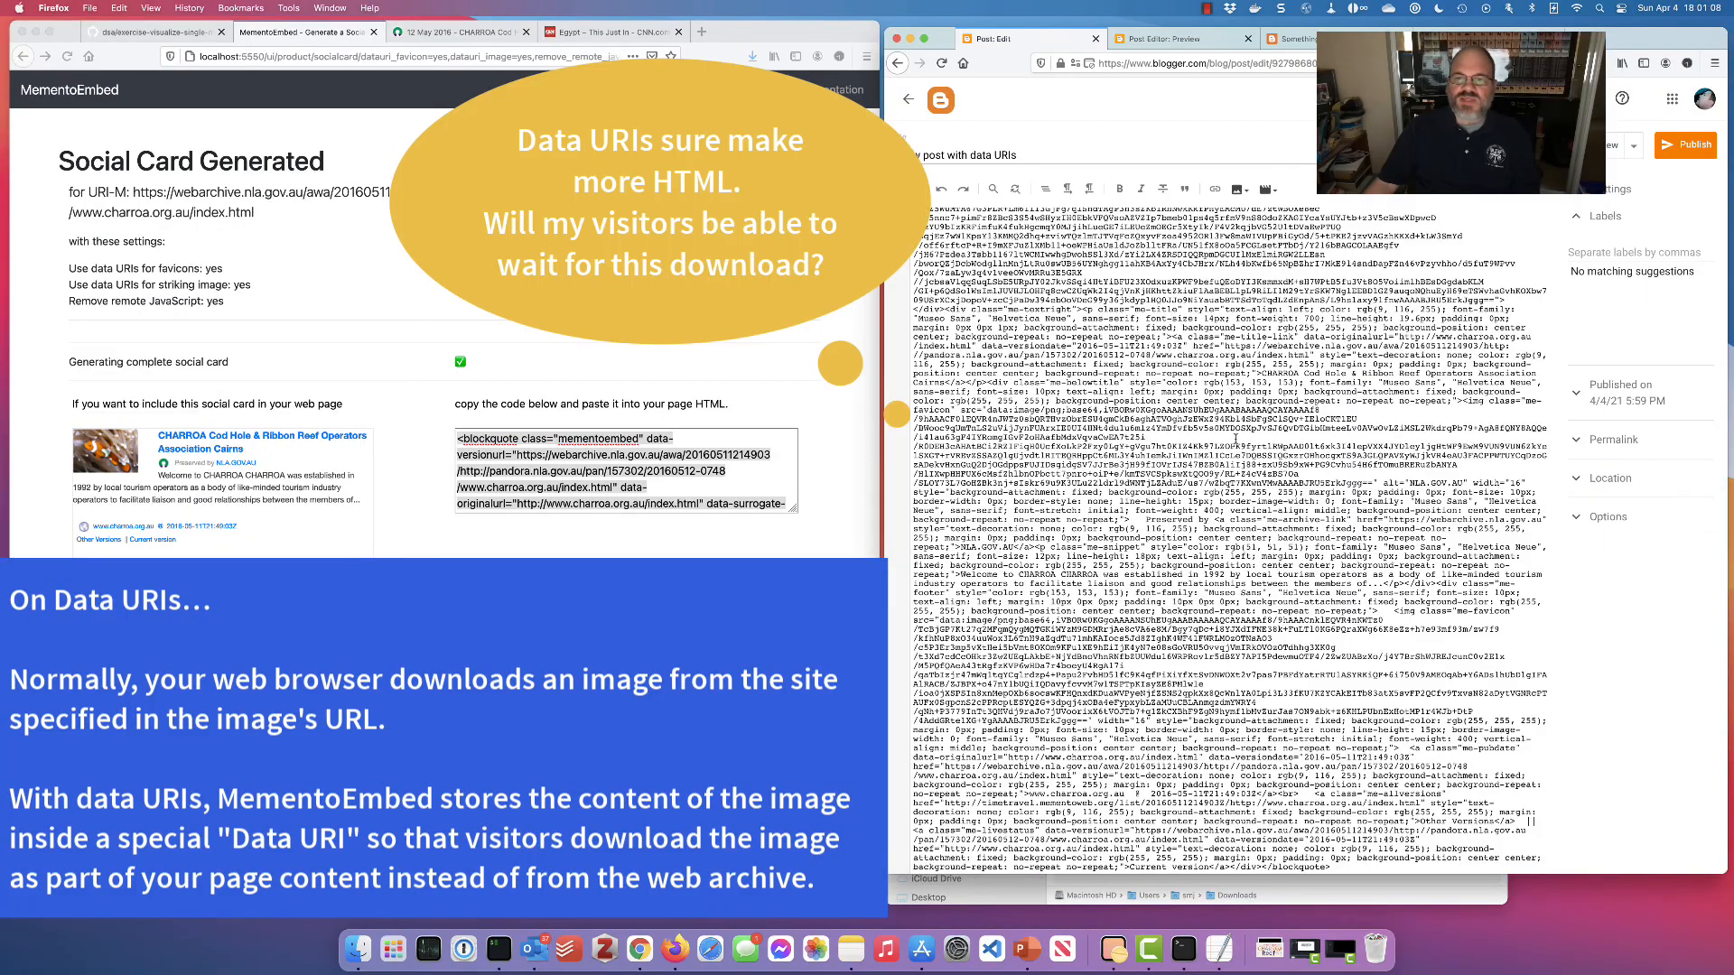
pyautogui.scroll(20, 1234, 440)
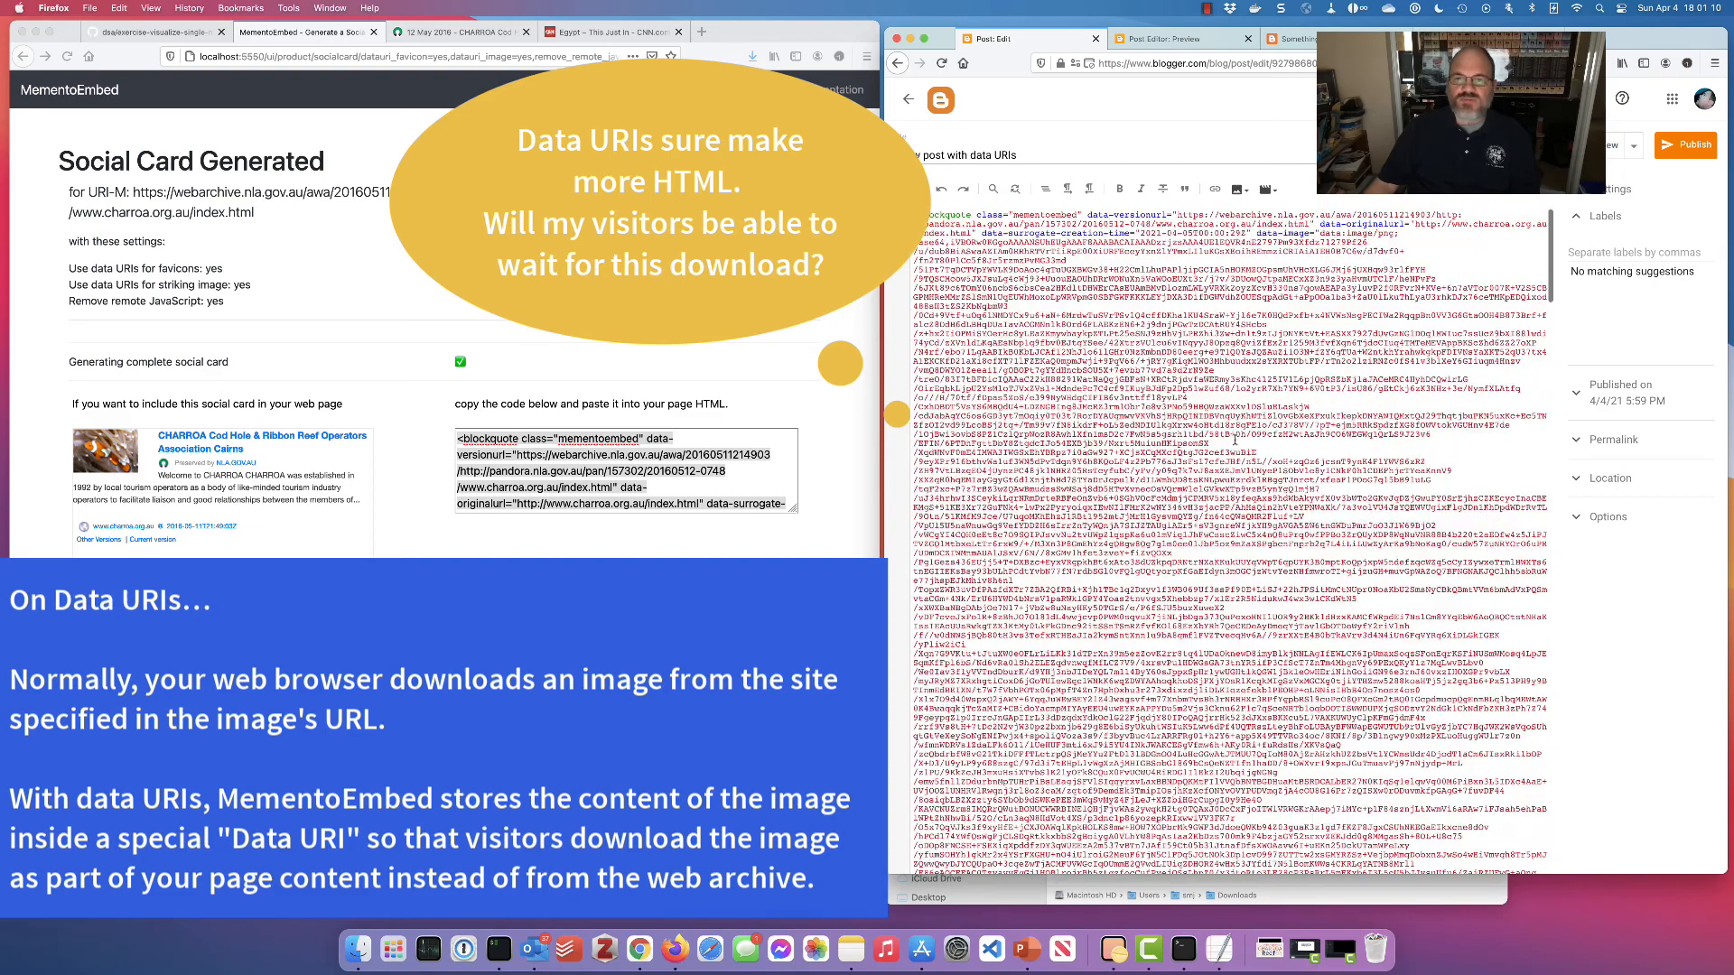
# Go back to MementoEmbed's creation form holding the CHARROA URI-M
pyautogui.click(551, 339)
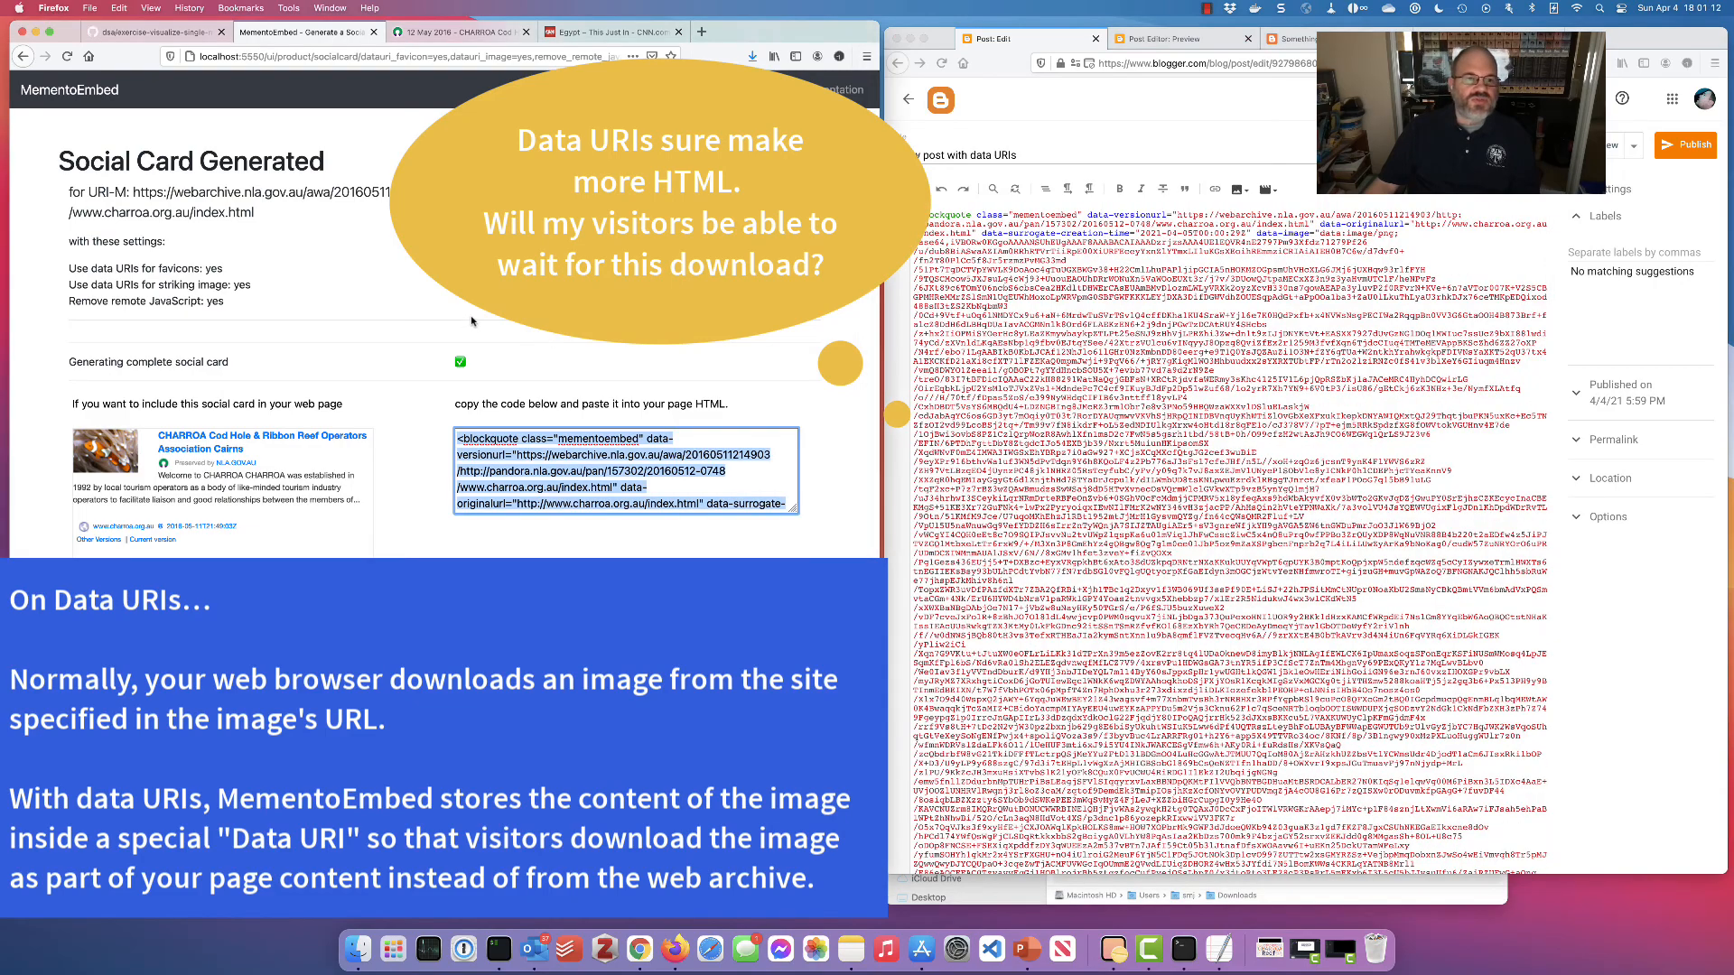
pyautogui.hscroll(-3, 471, 321)
pyautogui.hscroll(-2, 470, 321)
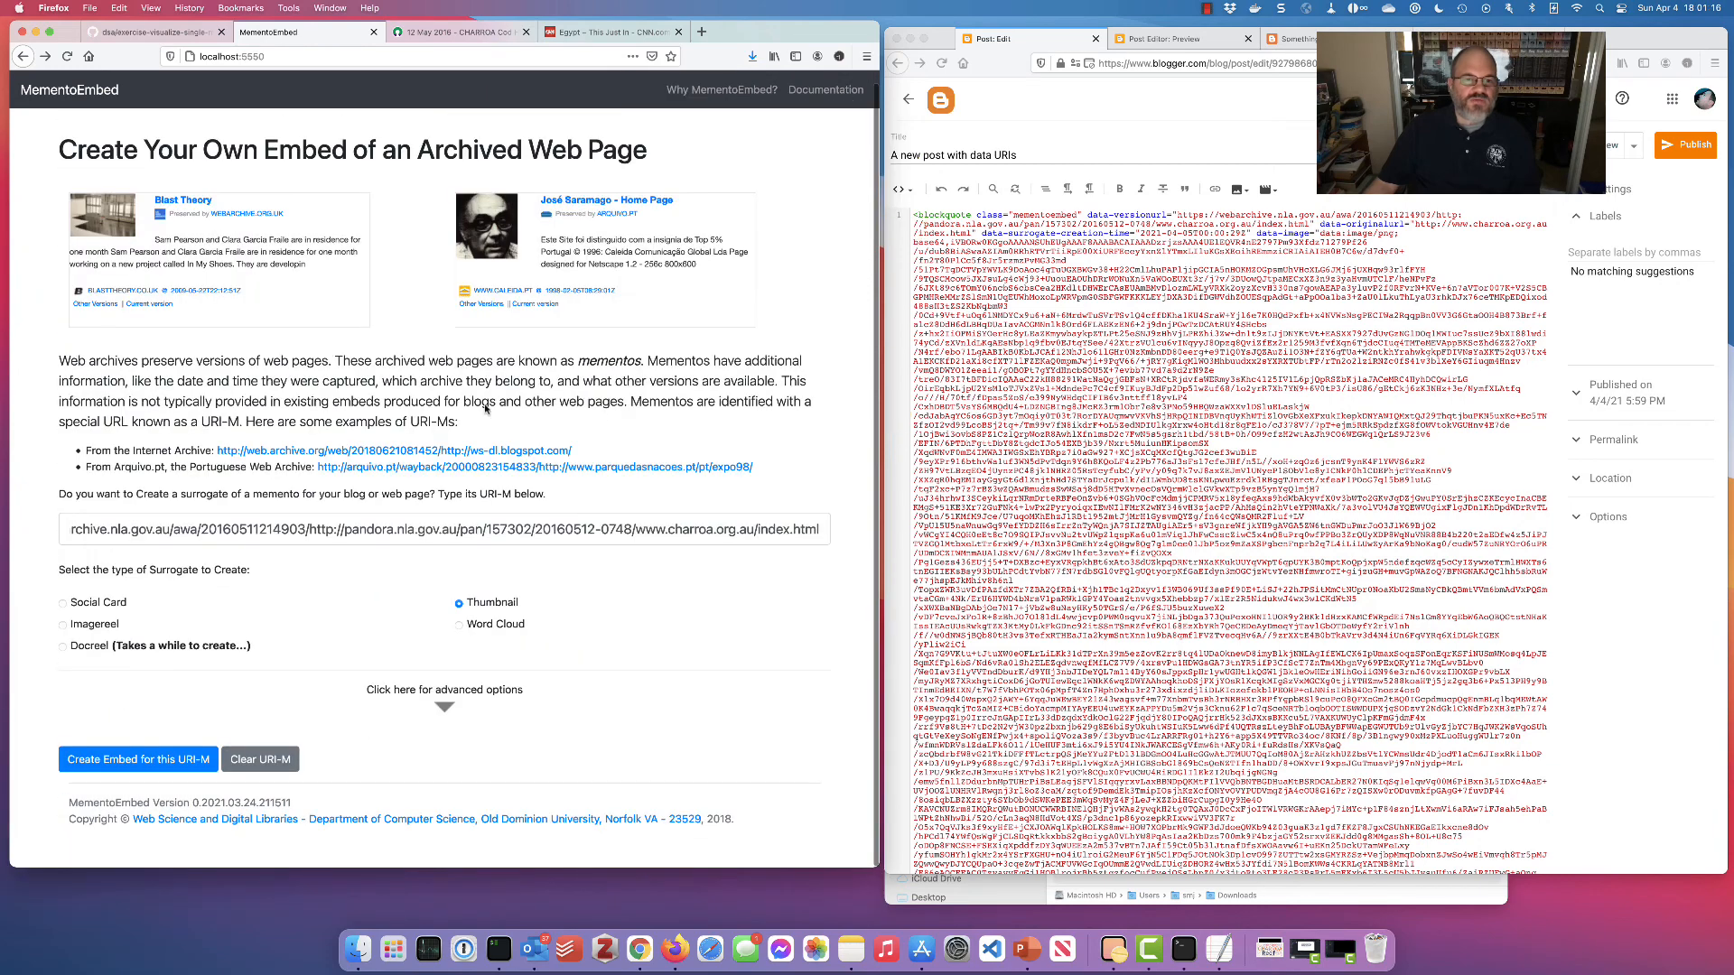
# Expand the advanced thumbnail options and point out width 208, height 156, viewport 1024×768
pyautogui.click(444, 707)
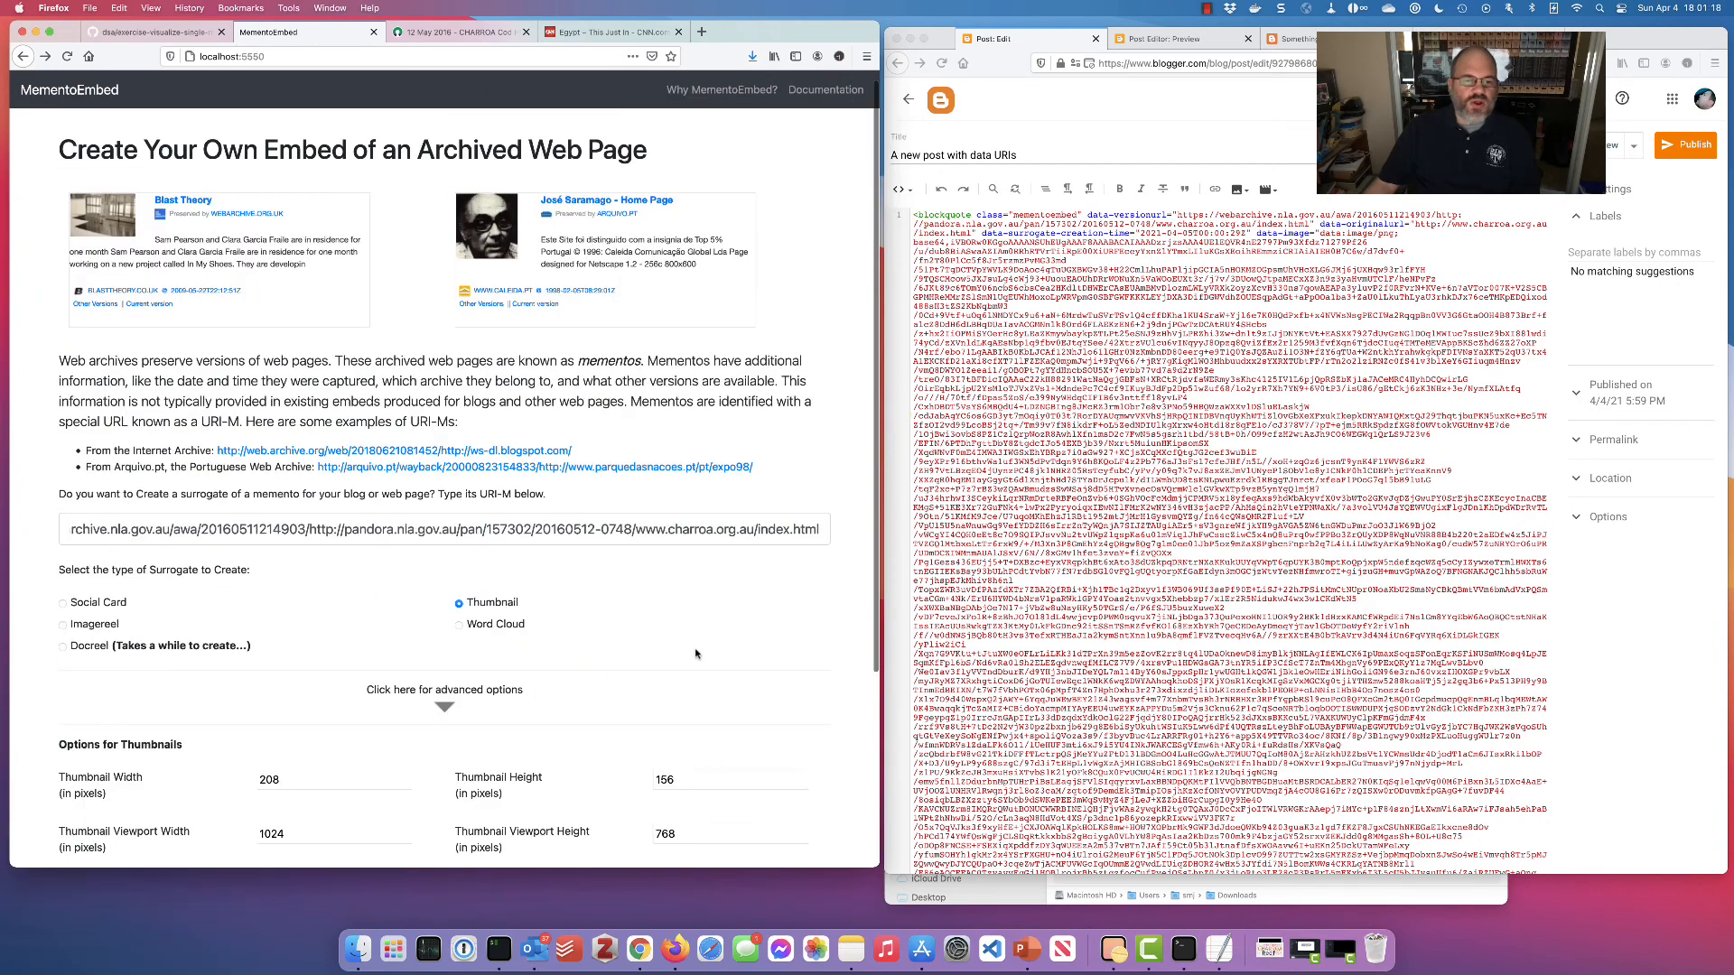
pyautogui.scroll(-5, 697, 656)
pyautogui.doubleClick(262, 540)
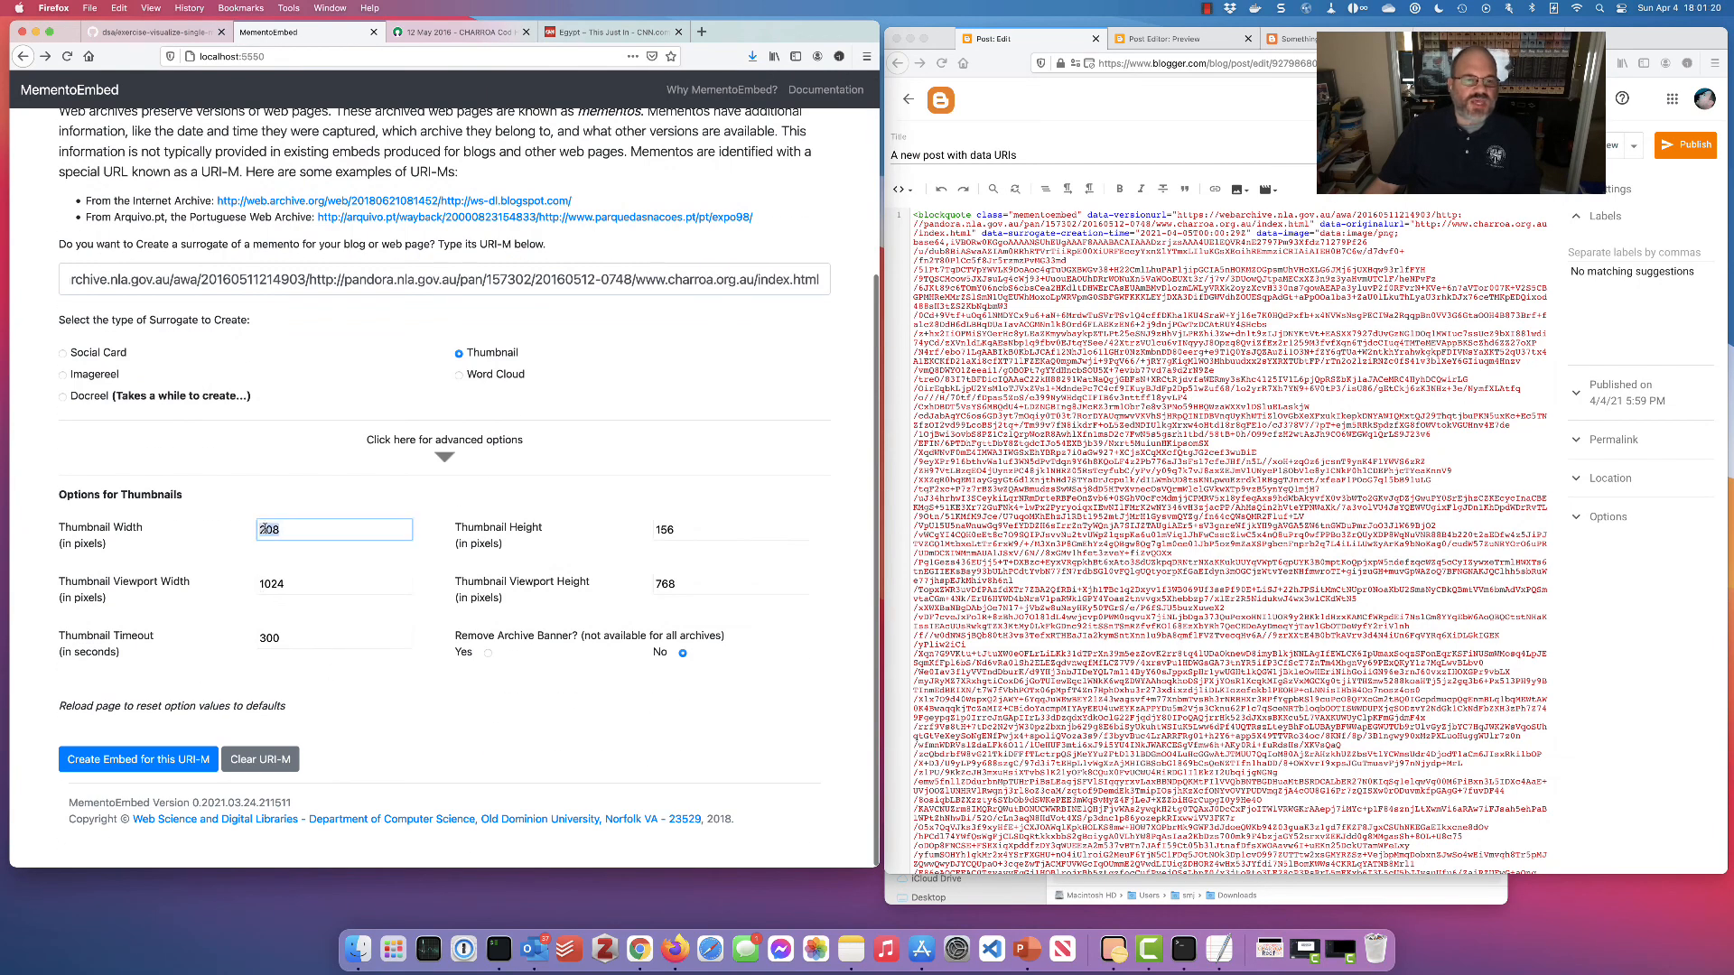
pyautogui.doubleClick(678, 527)
pyautogui.doubleClick(280, 587)
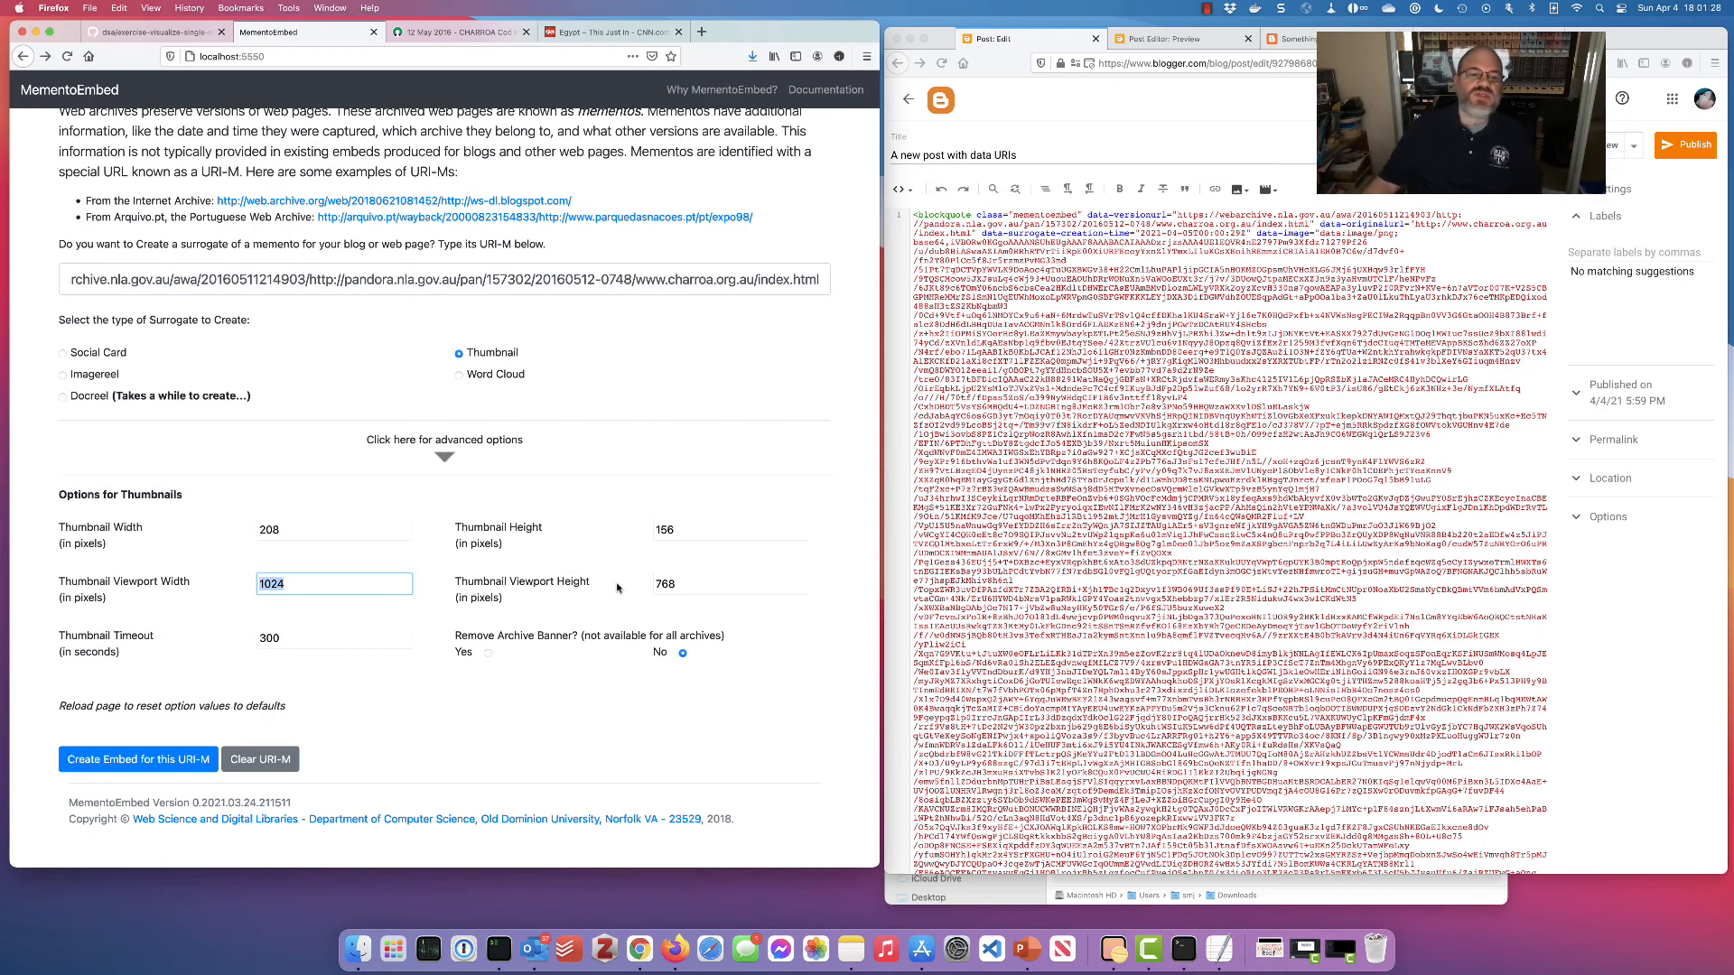
pyautogui.doubleClick(666, 587)
pyautogui.click(559, 597)
# Point out the 300-second thumbnail timeout and the Remove Archive Banner option
pyautogui.doubleClick(279, 637)
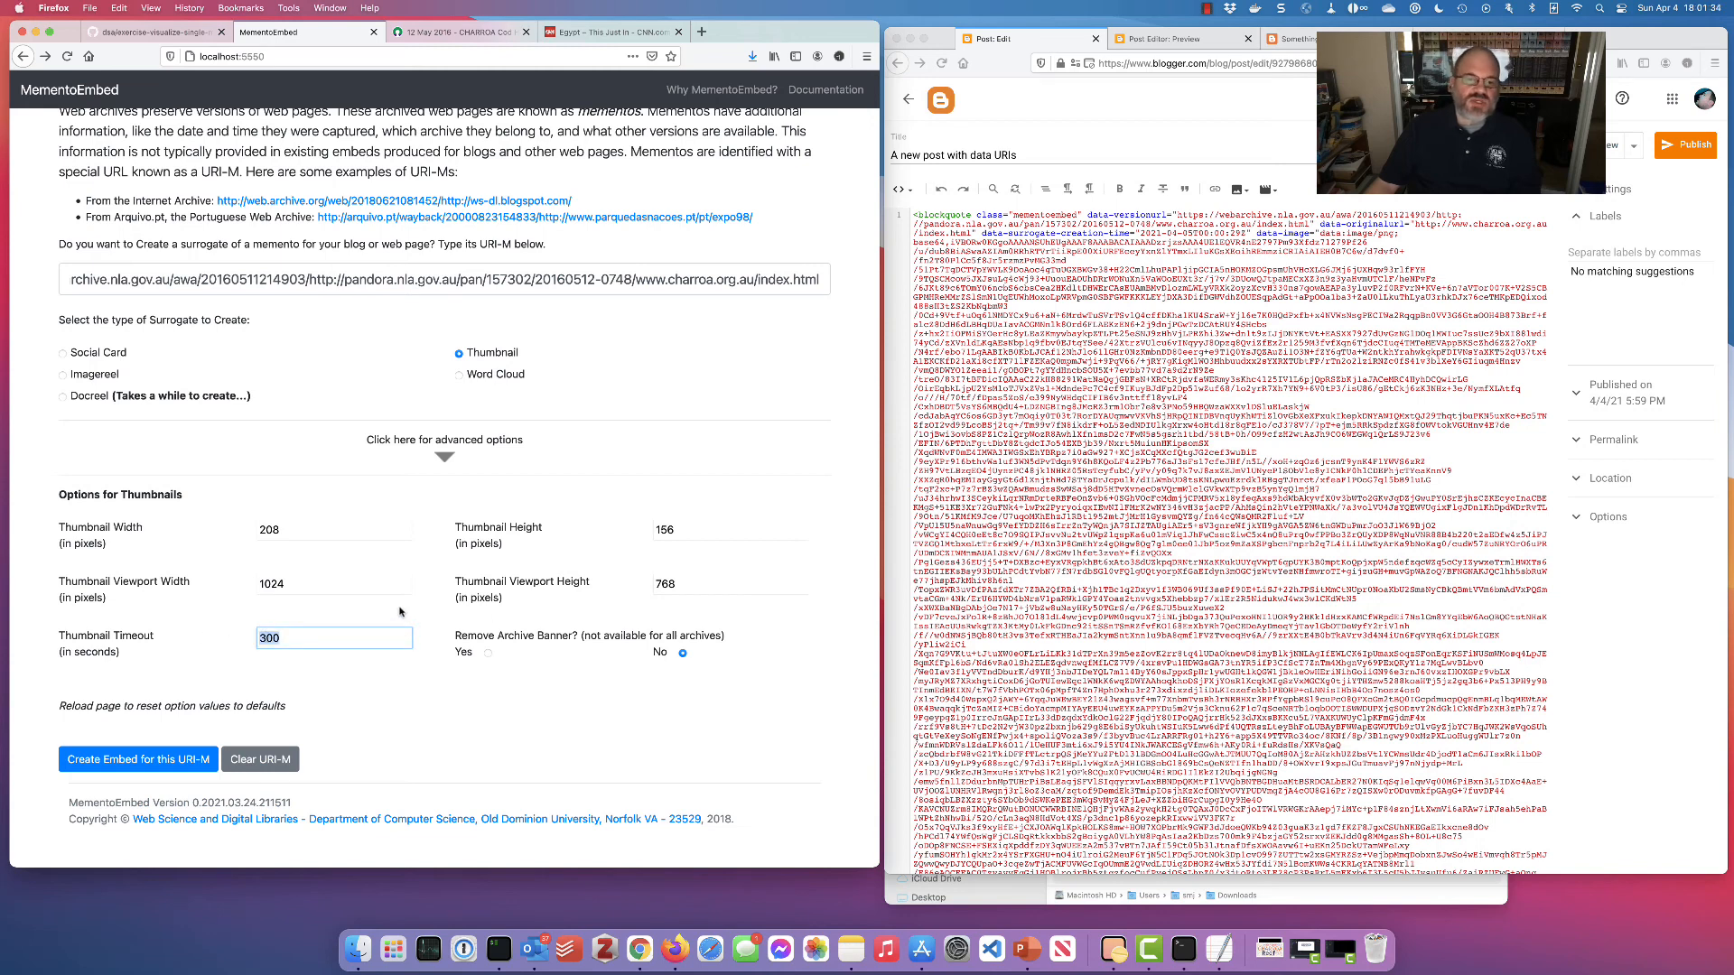
pyautogui.click(492, 689)
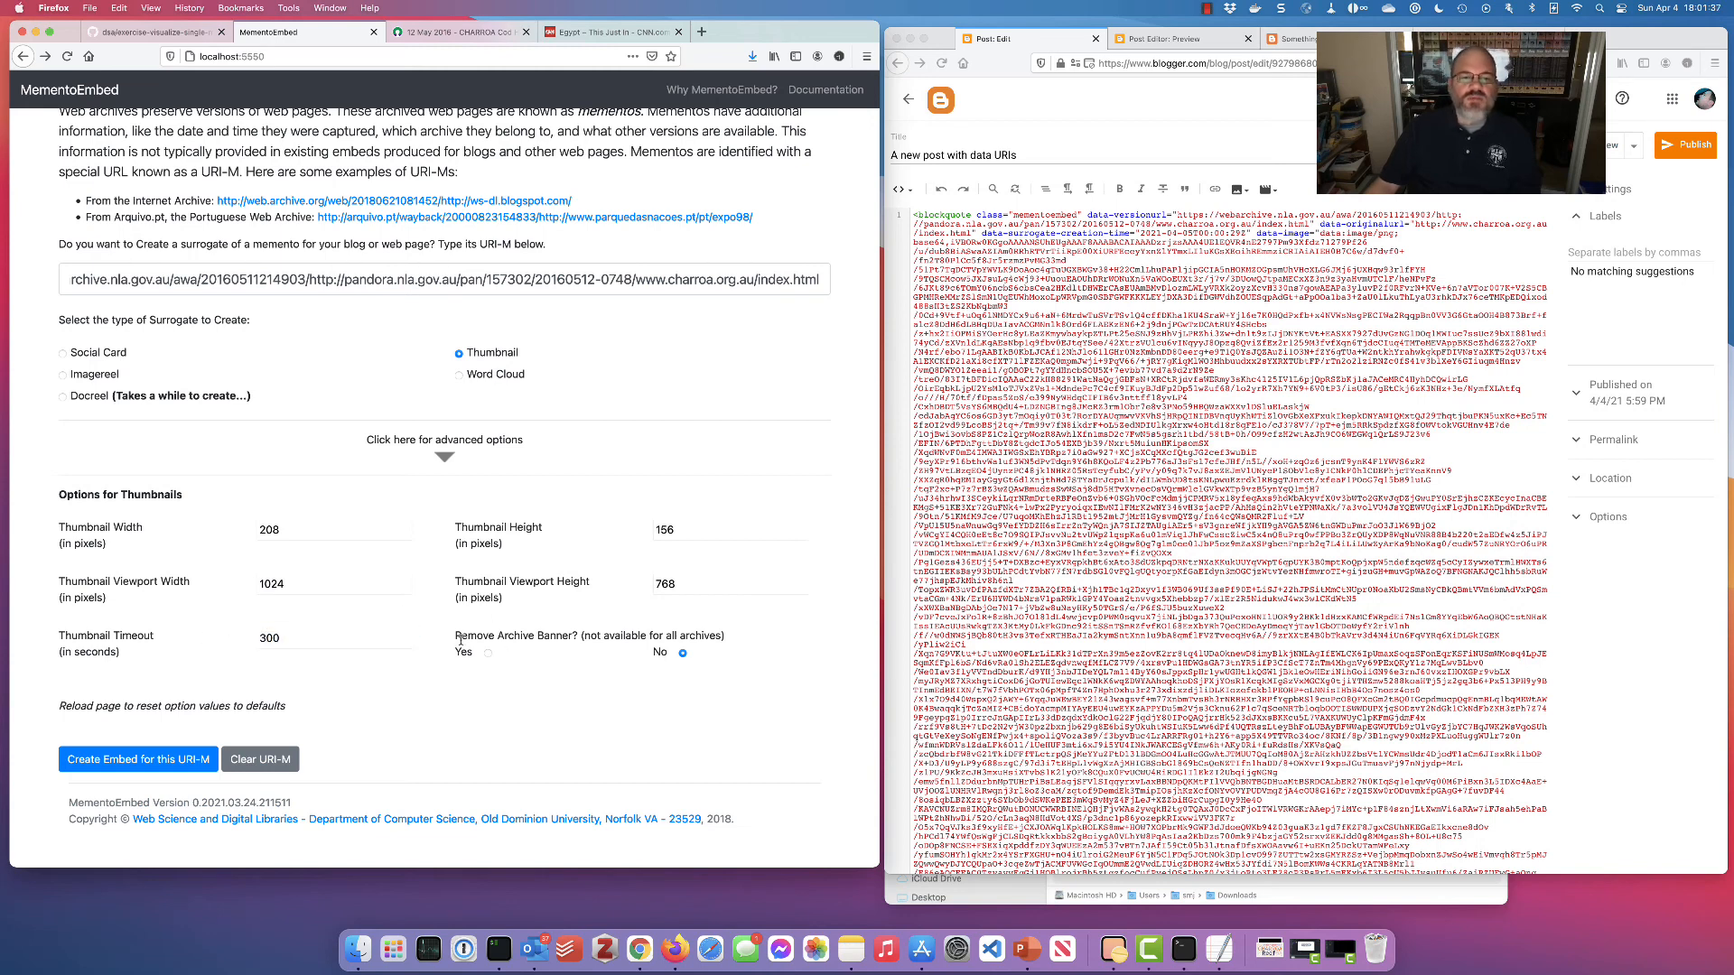
pyautogui.moveTo(478, 633); pyautogui.dragTo(587, 633)
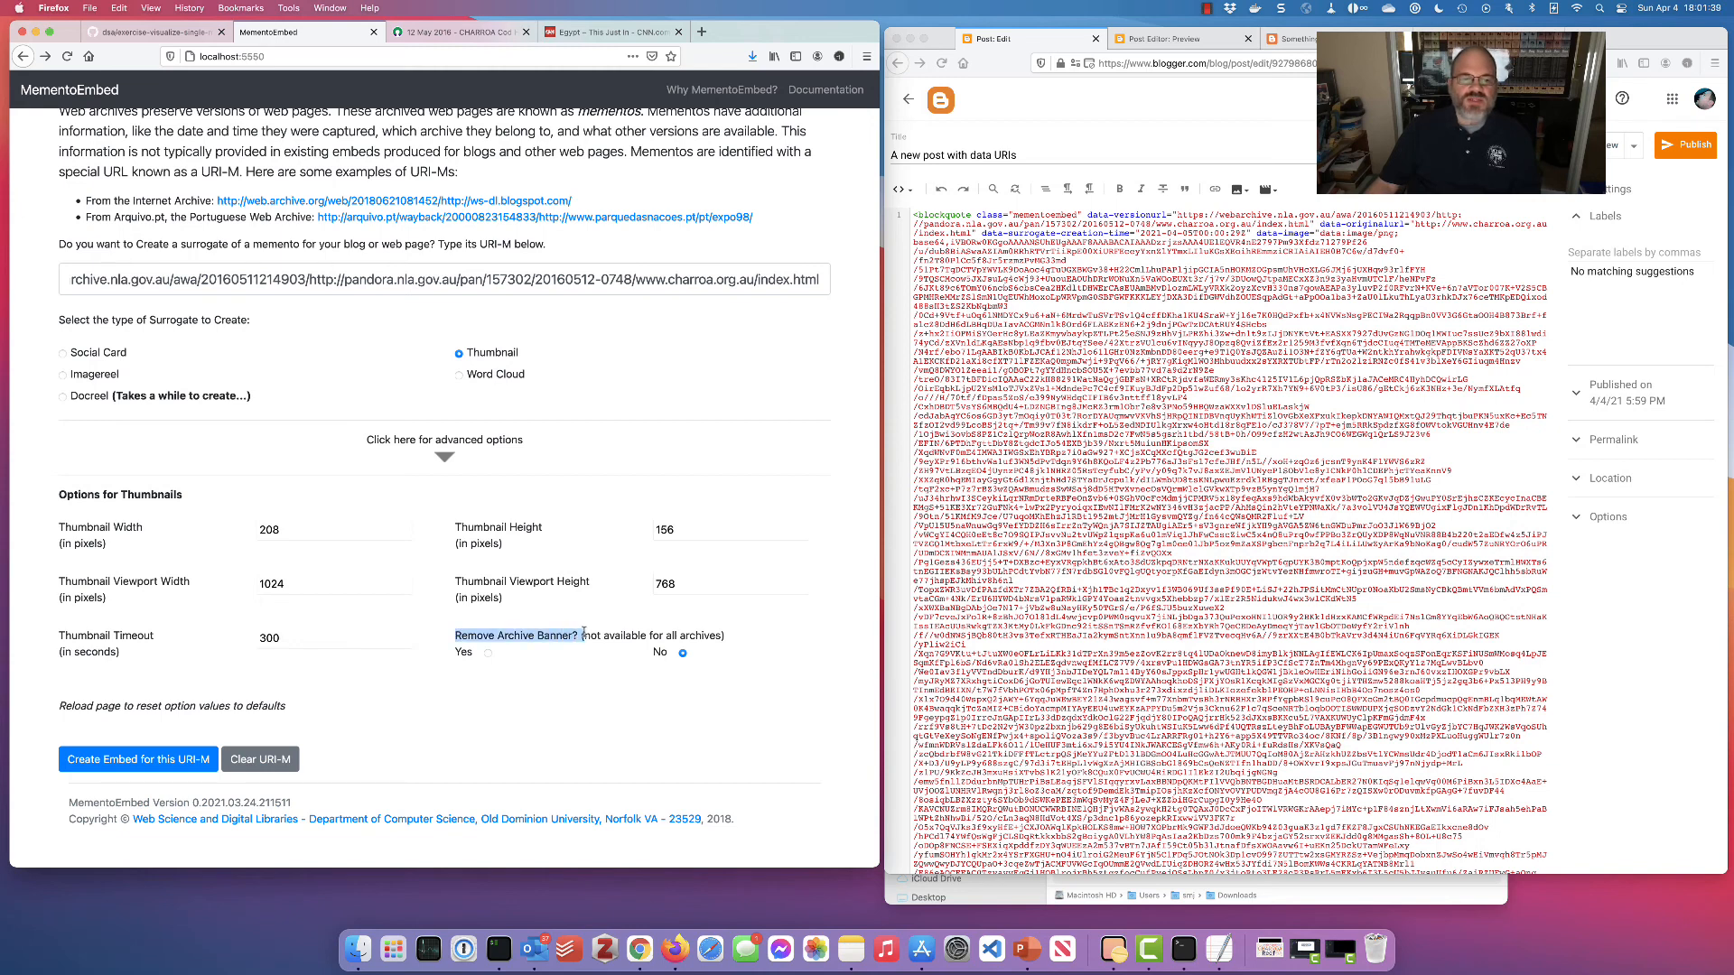
pyautogui.click(494, 696)
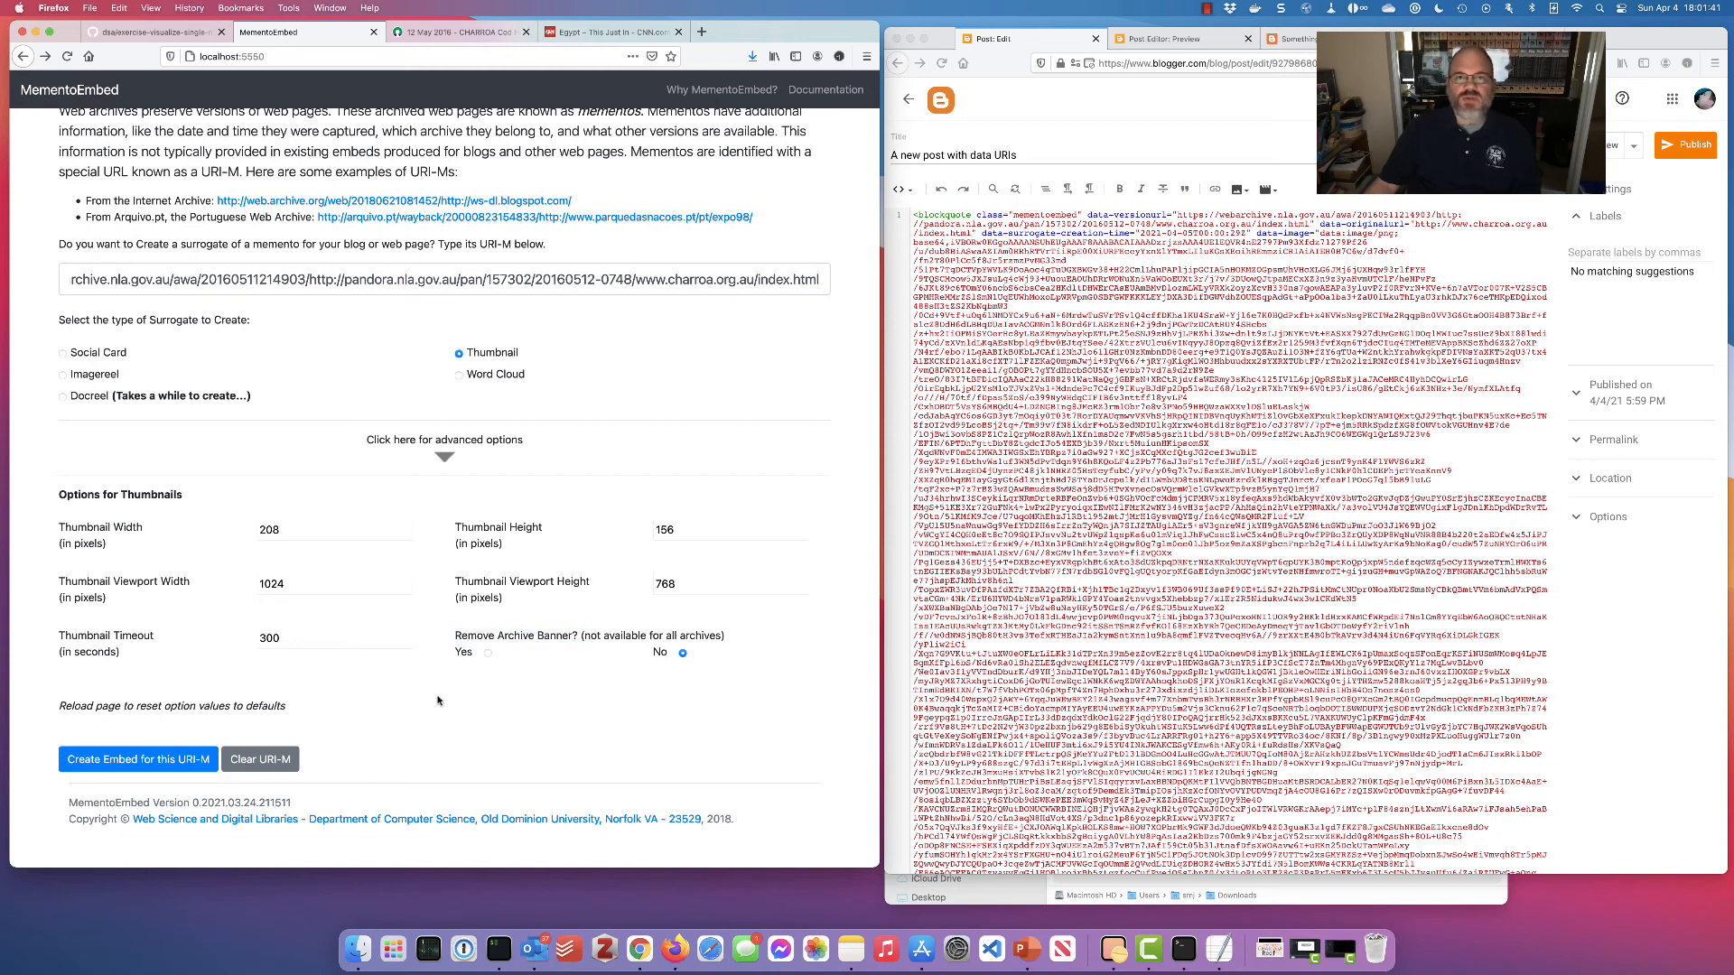
pyautogui.scroll(5, 436, 701)
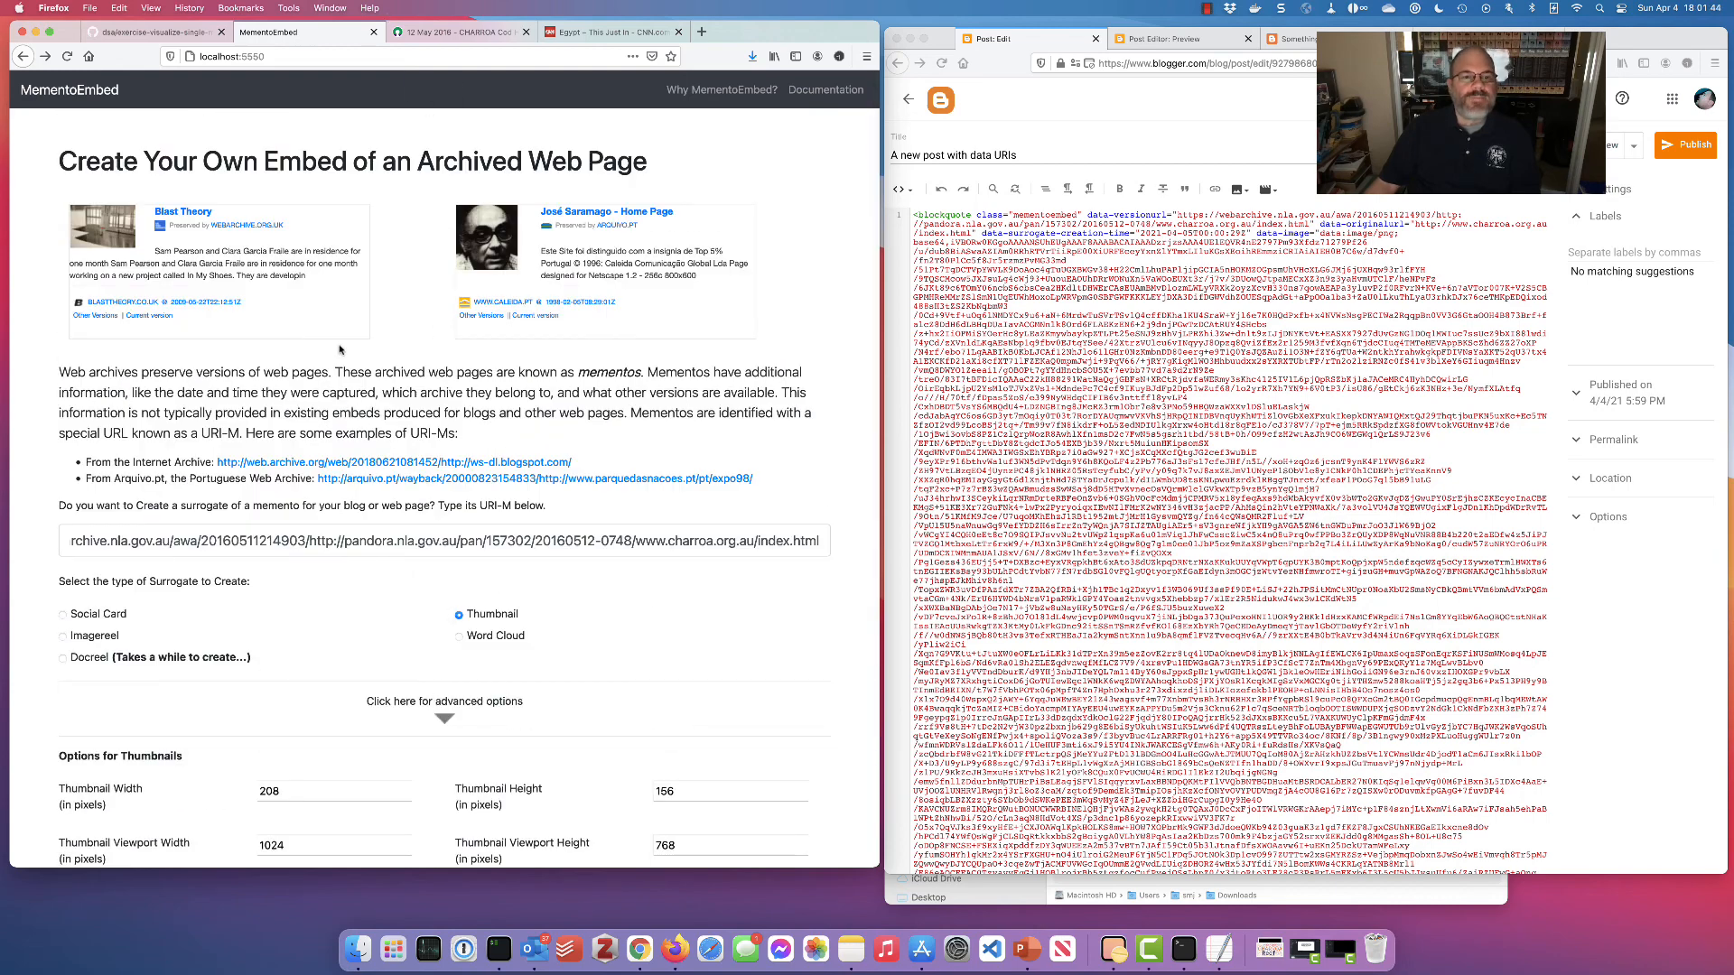
# Select Imagereel and review its advanced options, including the frame duration of 100
pyautogui.click(101, 637)
pyautogui.scroll(-1, 312, 696)
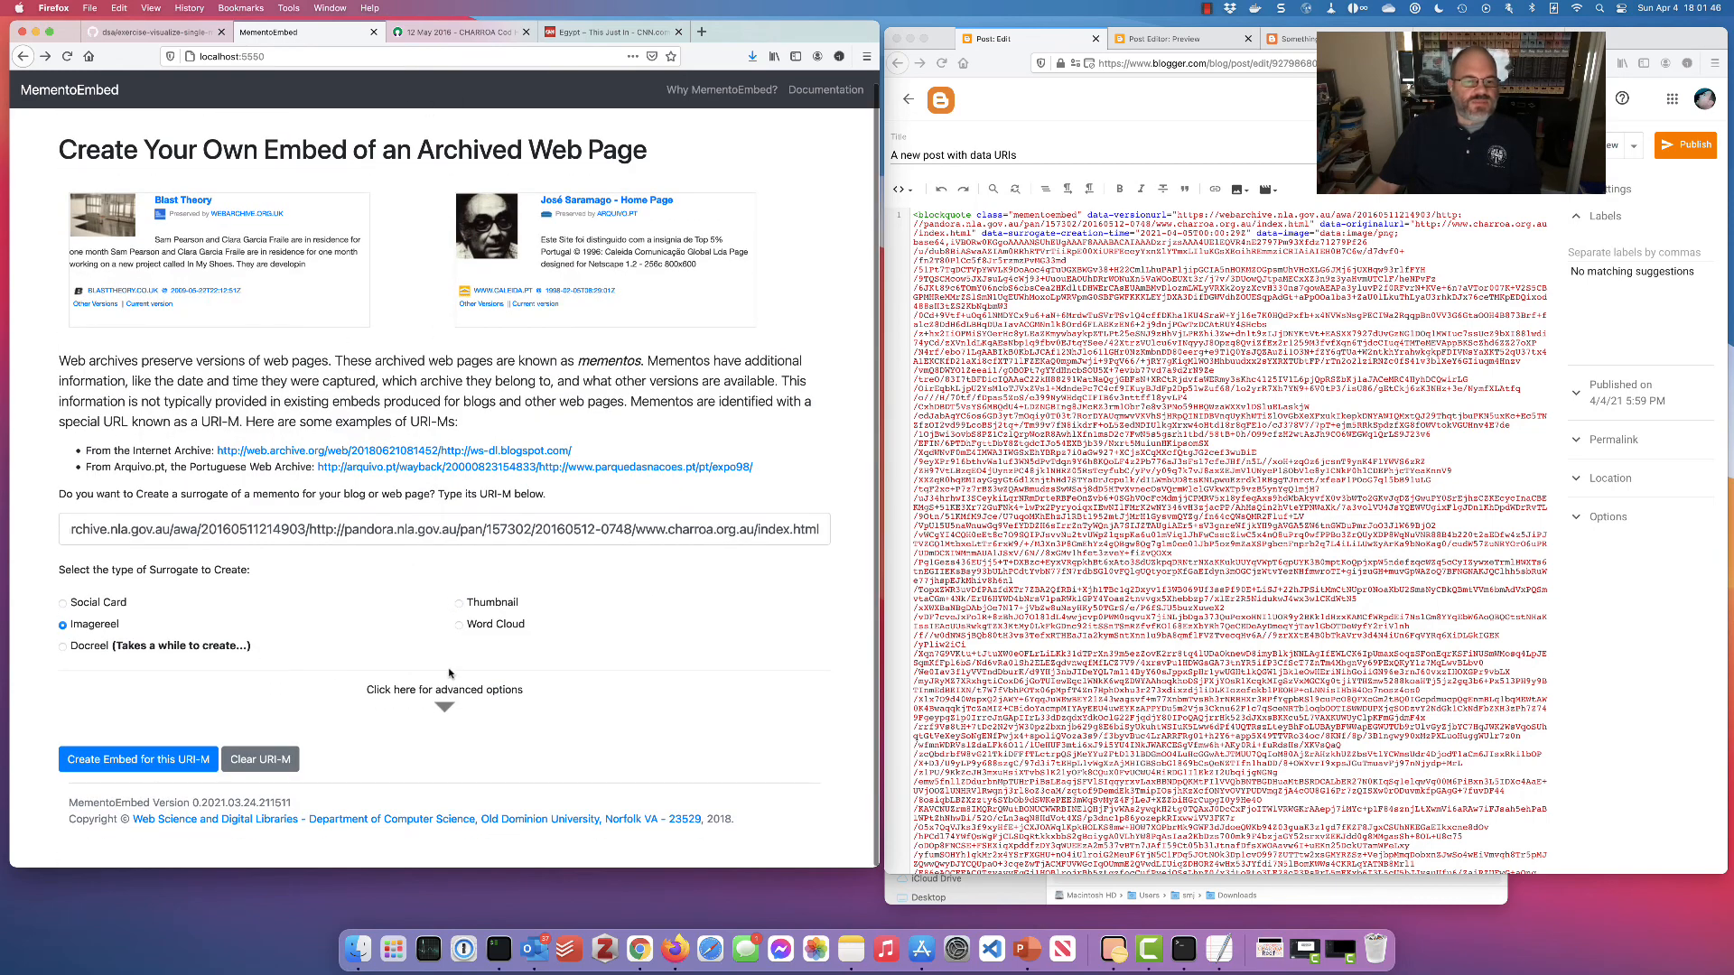
pyautogui.click(442, 708)
pyautogui.scroll(-3, 272, 653)
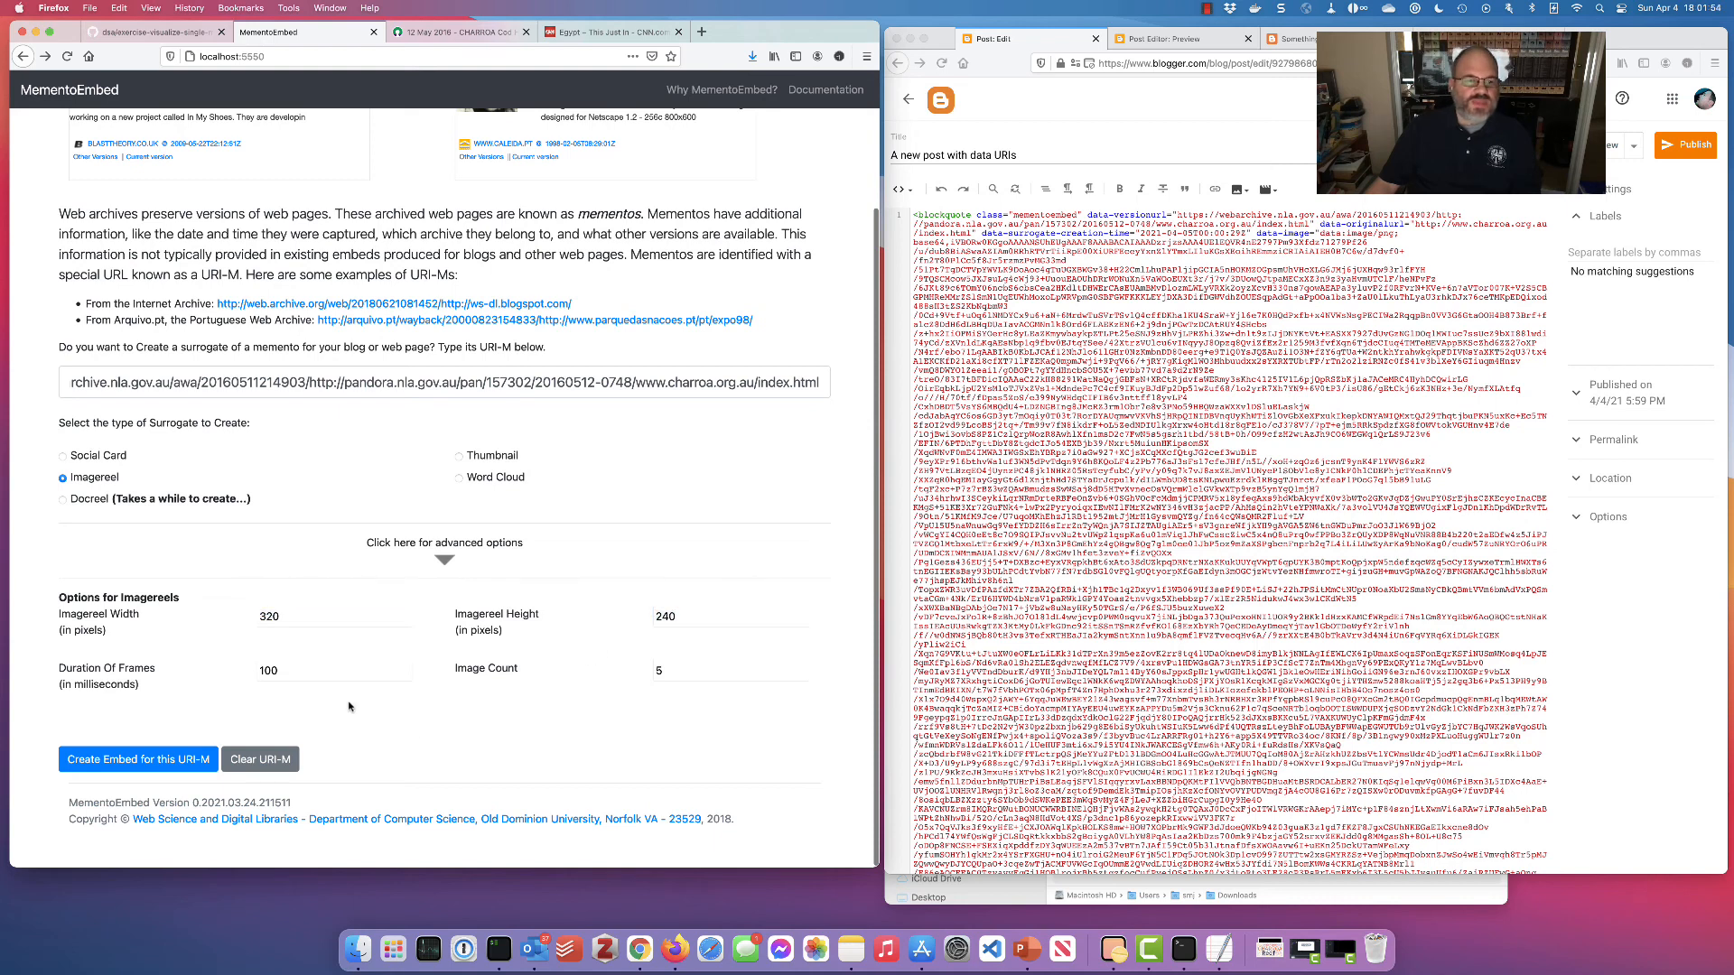
pyautogui.click(112, 670)
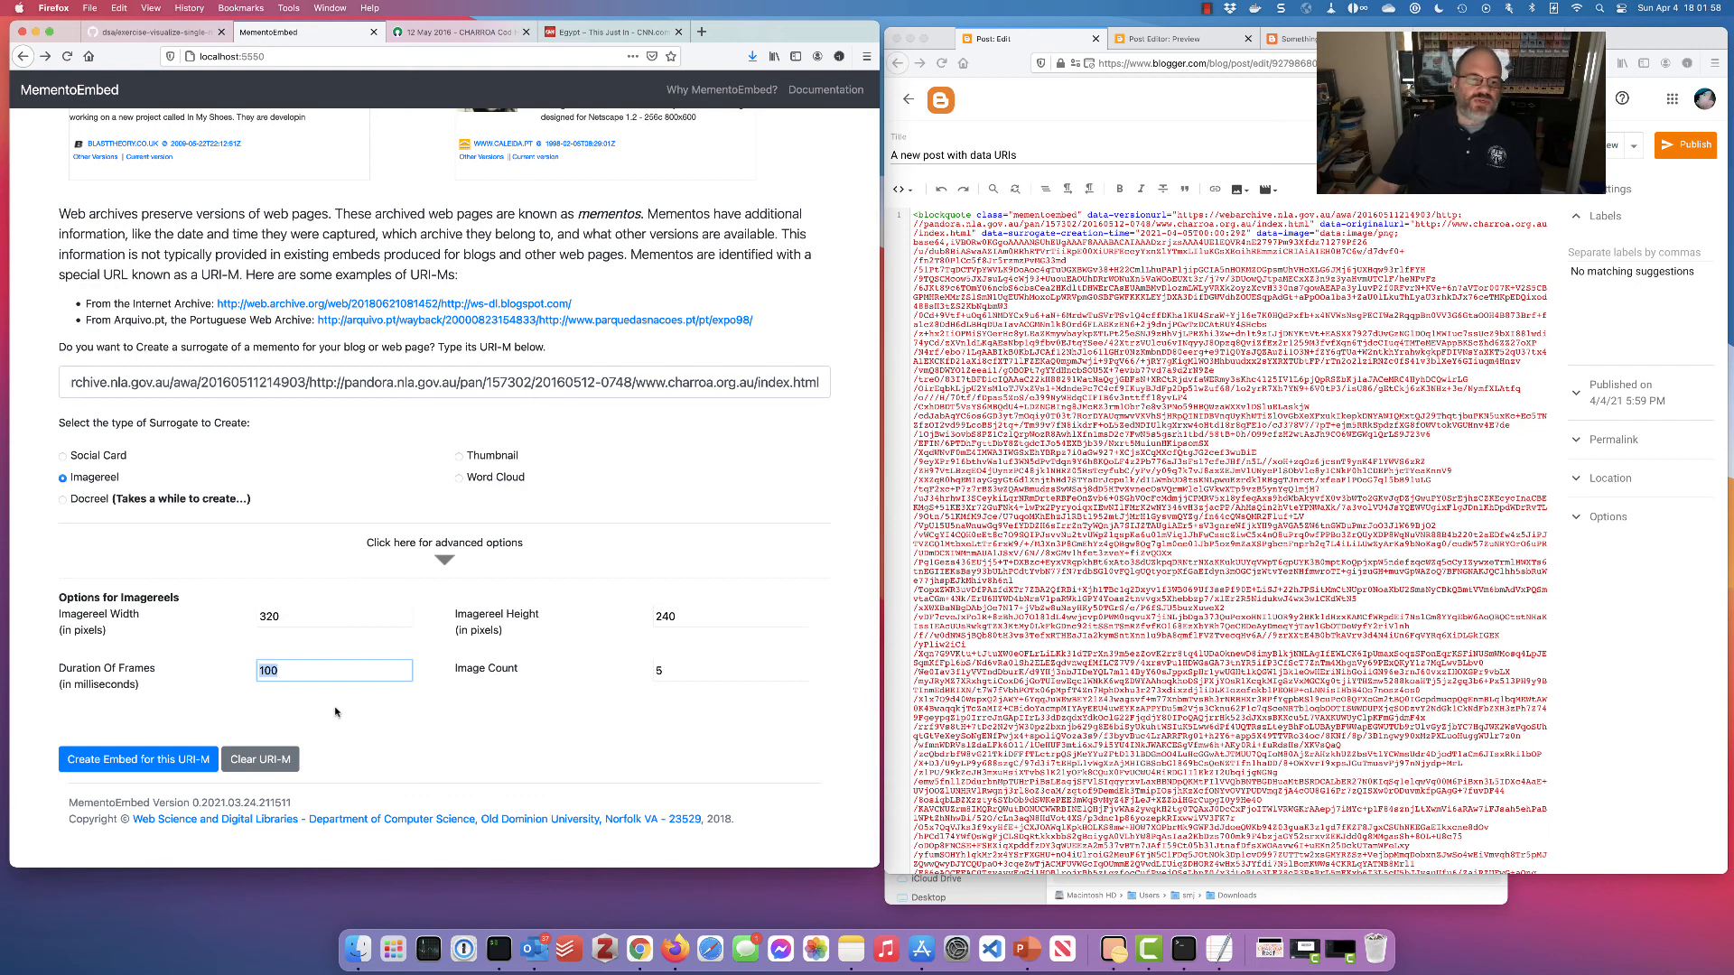
pyautogui.click(335, 713)
# Make Word Cloud the surrogate type, collapse the options, and return to Blogger's post preview
pyautogui.click(460, 478)
pyautogui.click(441, 562)
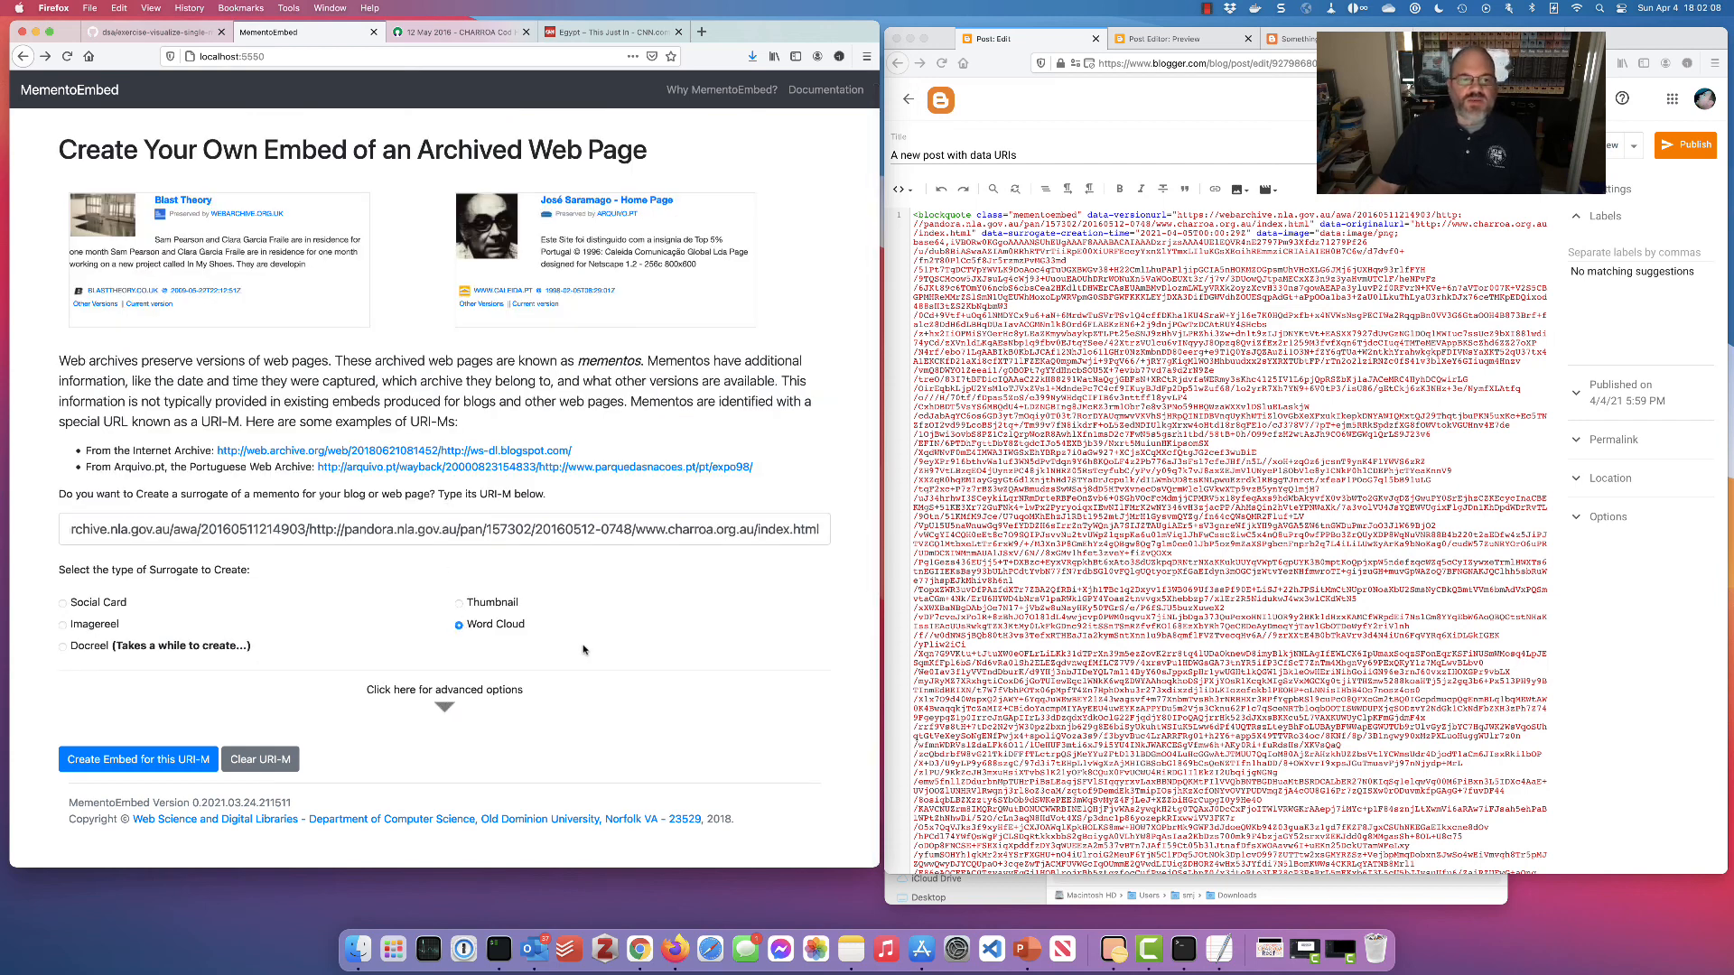
pyautogui.scroll(1, 583, 649)
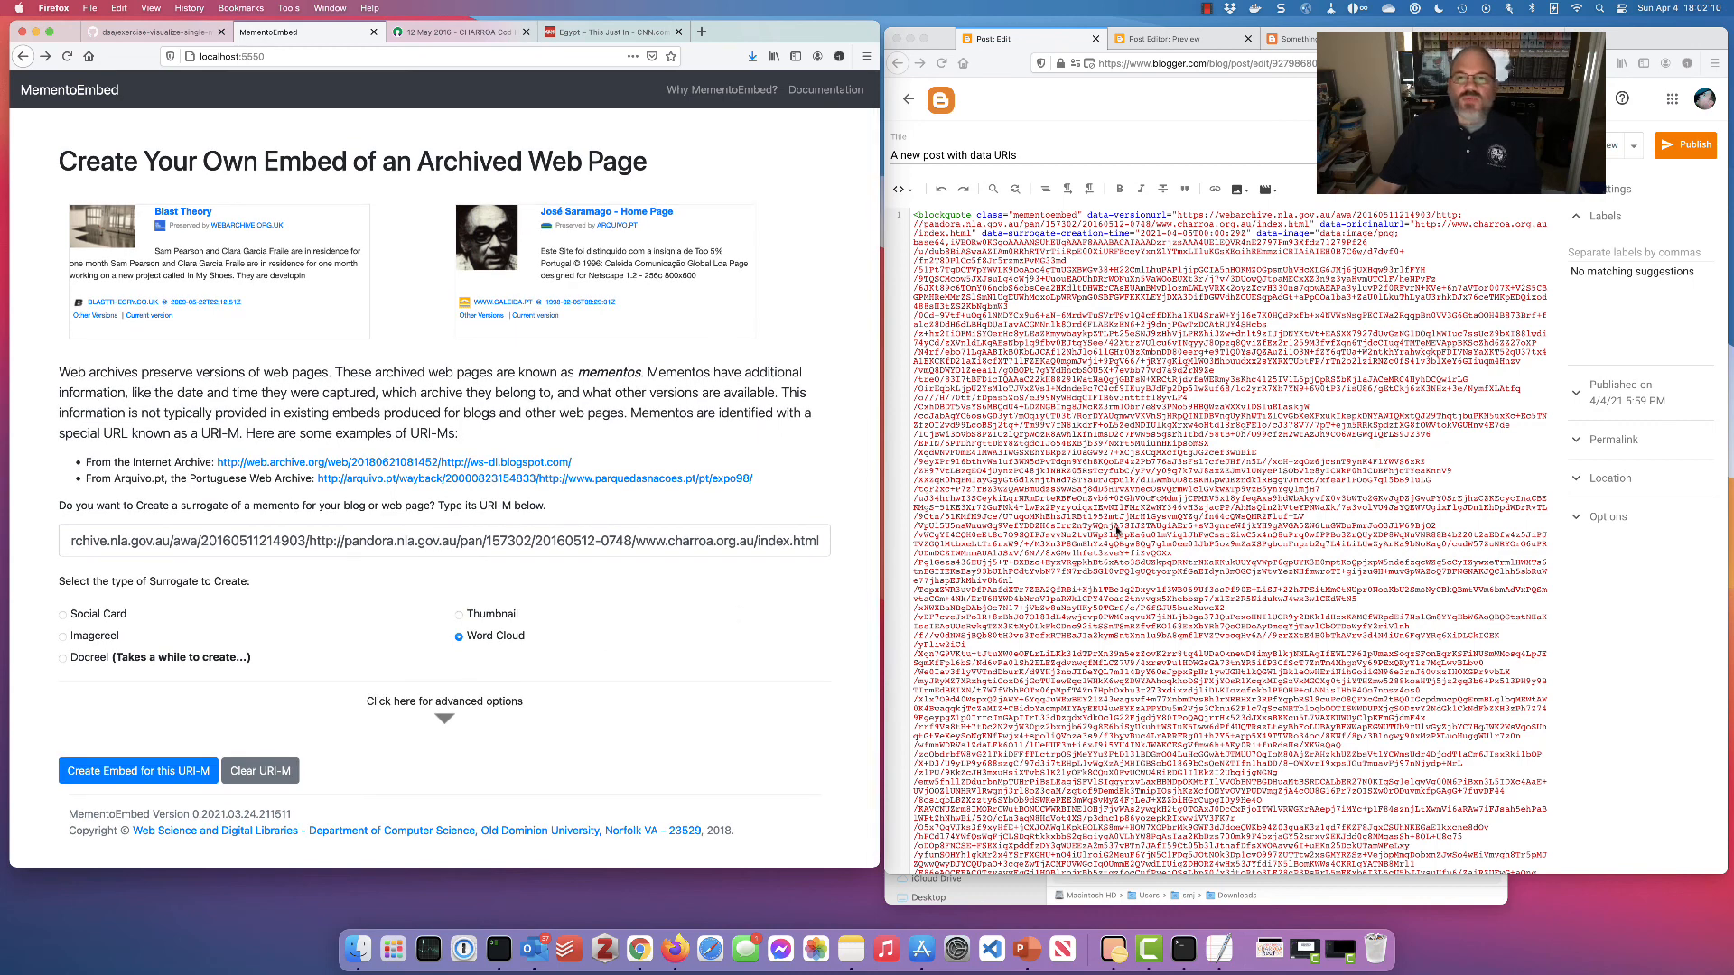
pyautogui.click(1115, 531)
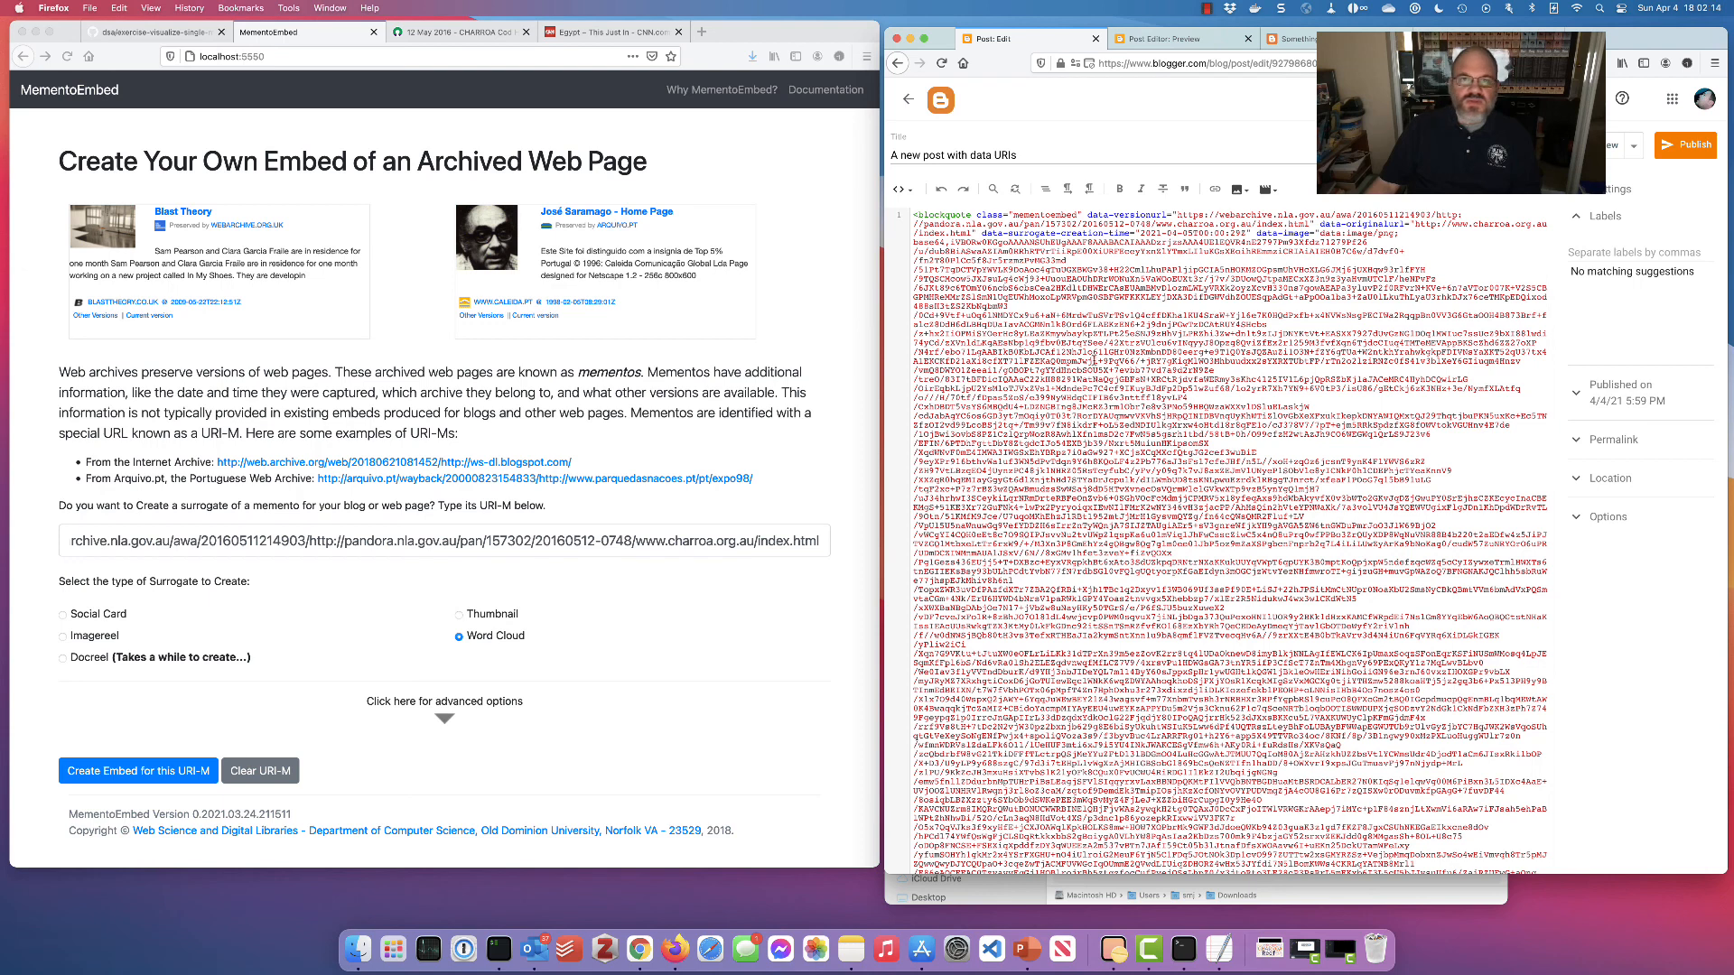
pyautogui.click(1212, 40)
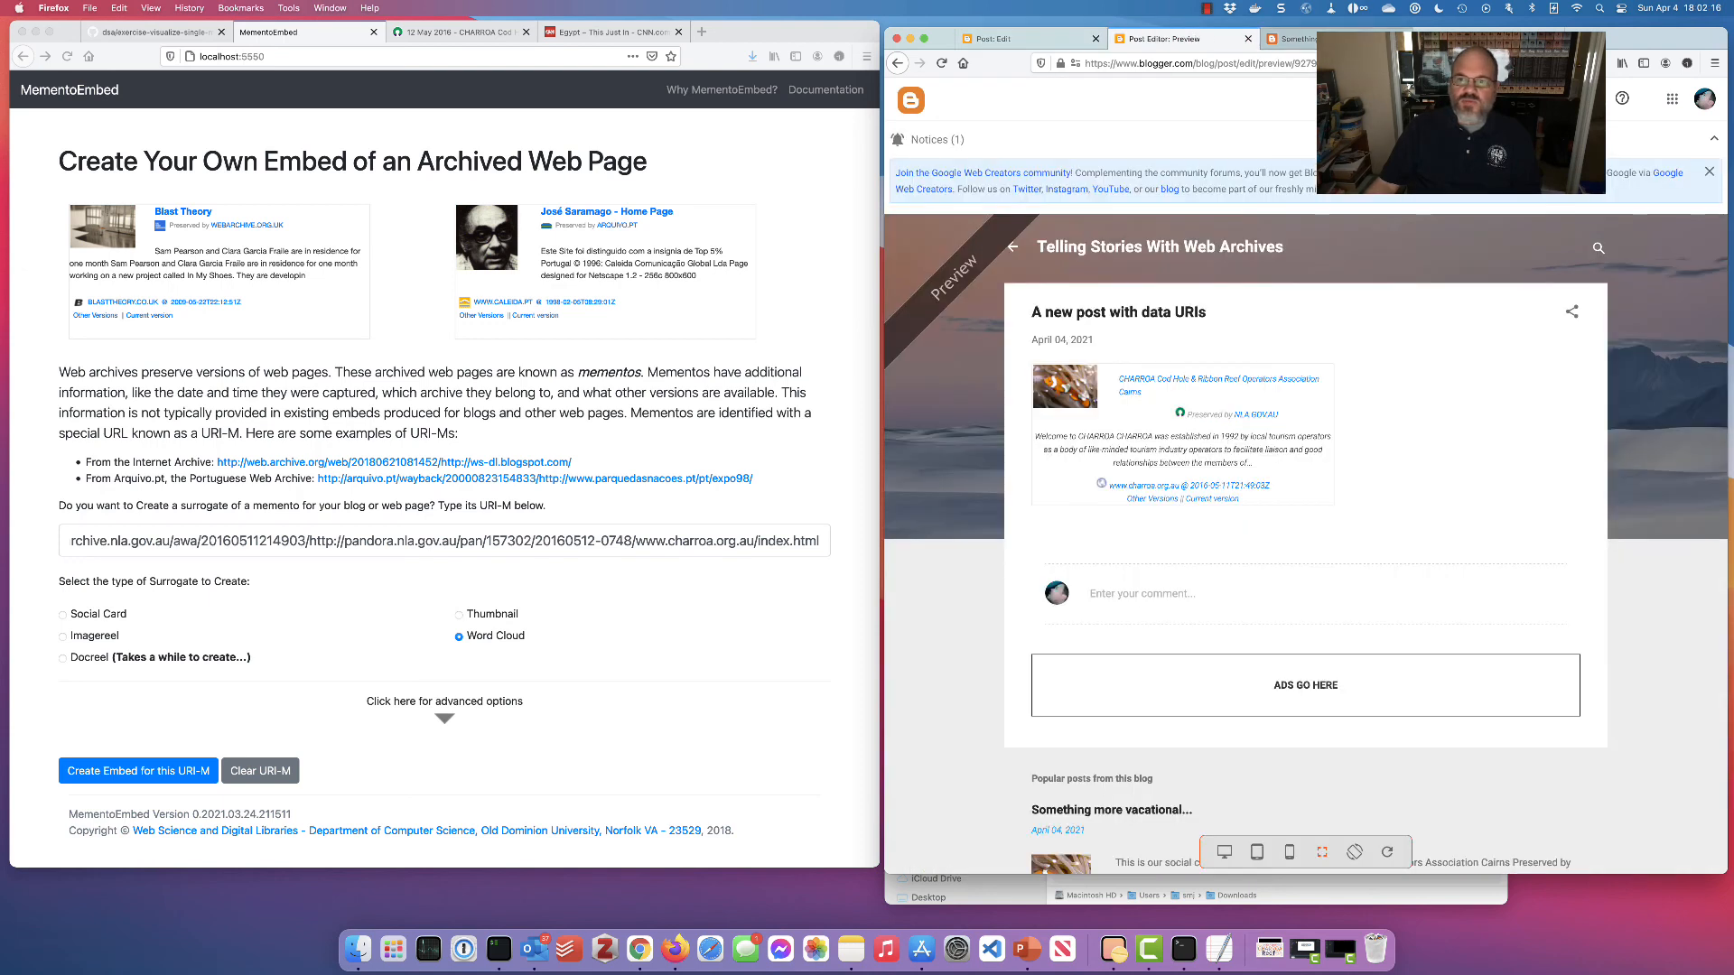
# View the published 'Something more vacational...' post with its social card, thumbnail, imagereel and word cloud
pyautogui.click(1294, 38)
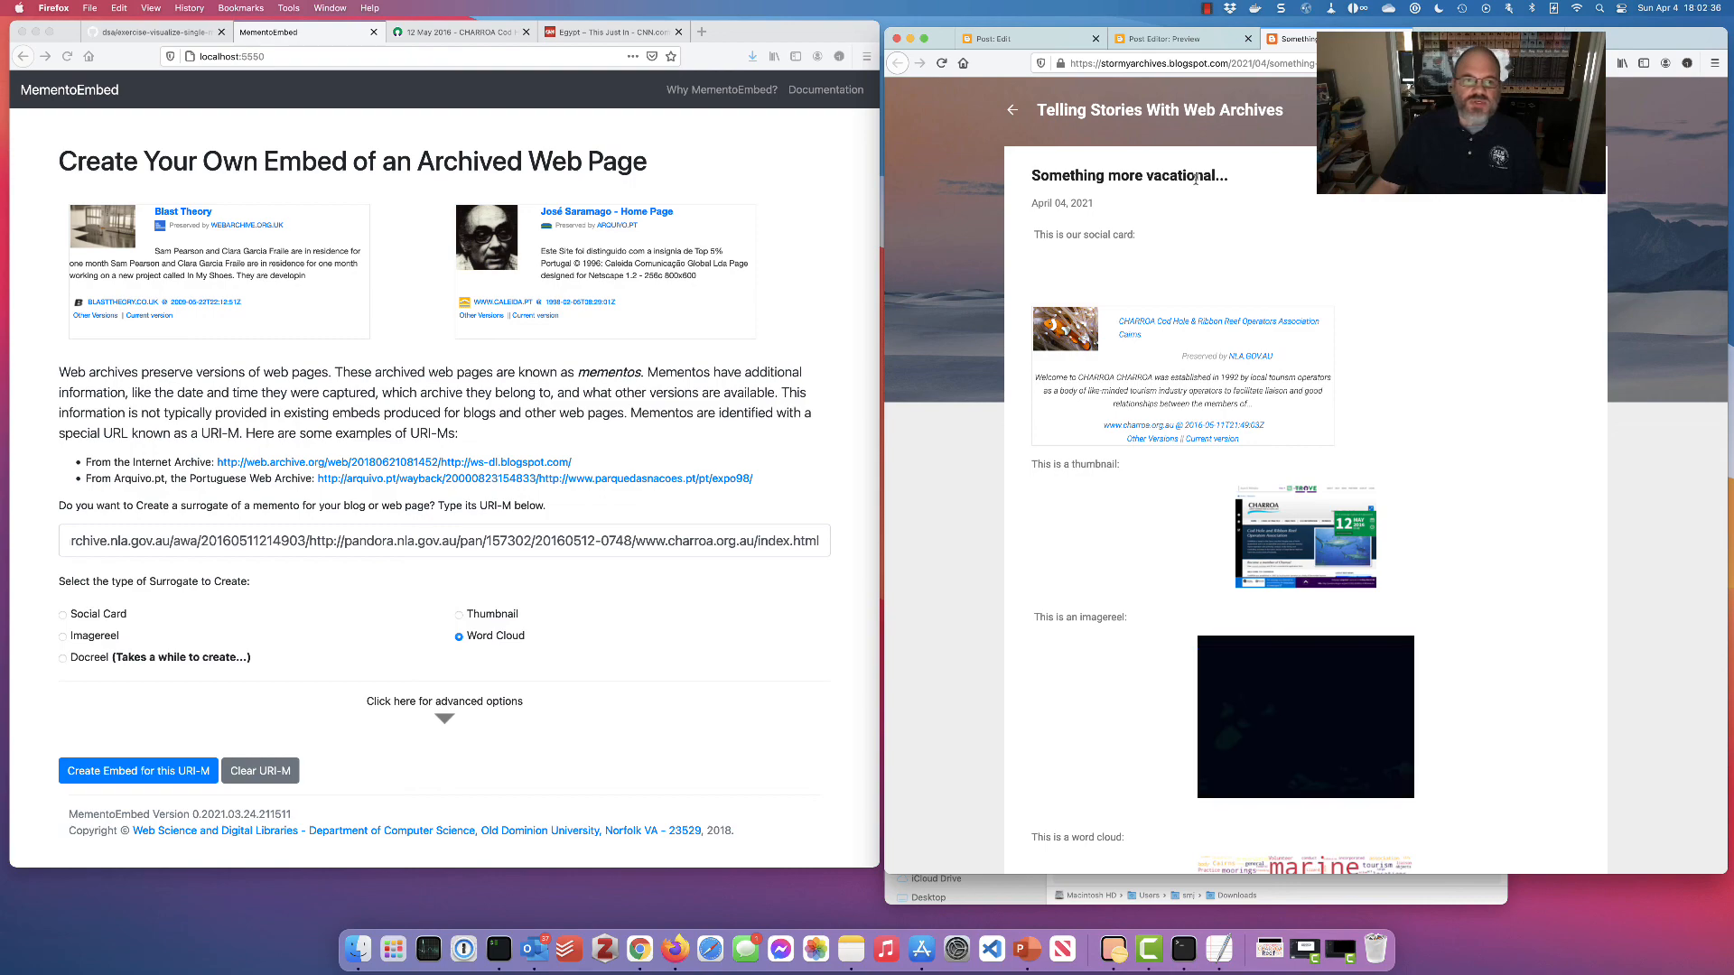
pyautogui.hotkey('ctrl', 'Right')
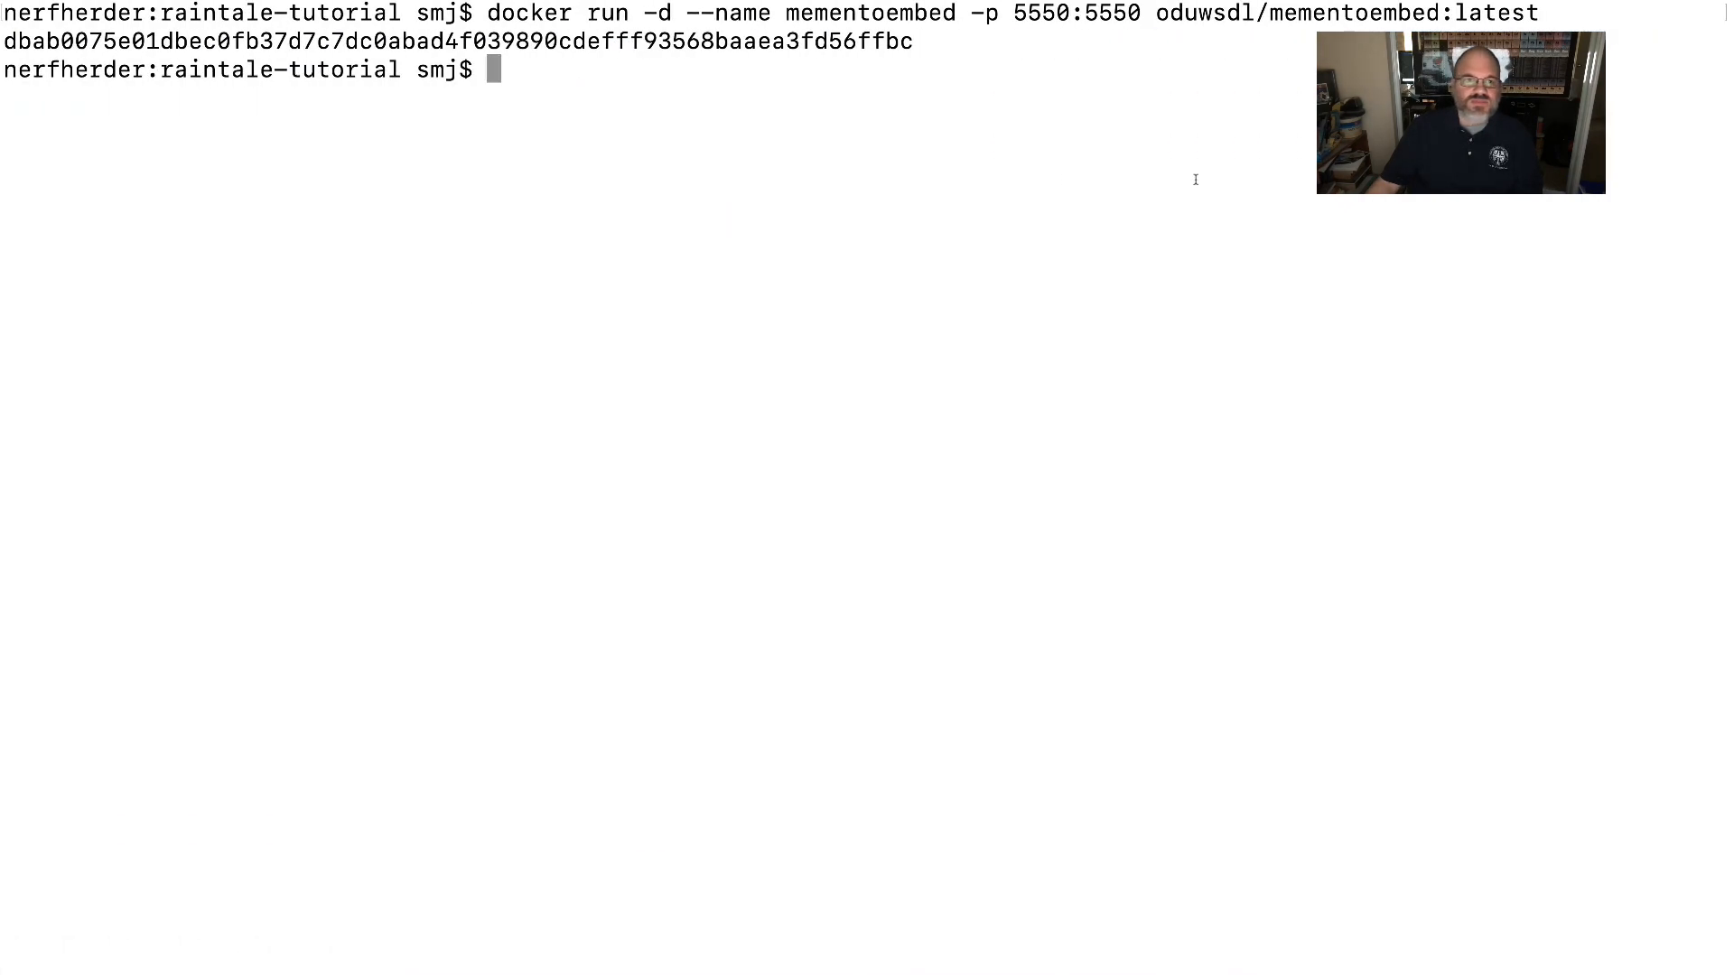
pyautogui.moveTo(487, 13); pyautogui.dragTo(1445, 155)
pyautogui.click(869, 220)
pyautogui.scroll(-4, 840, 220)
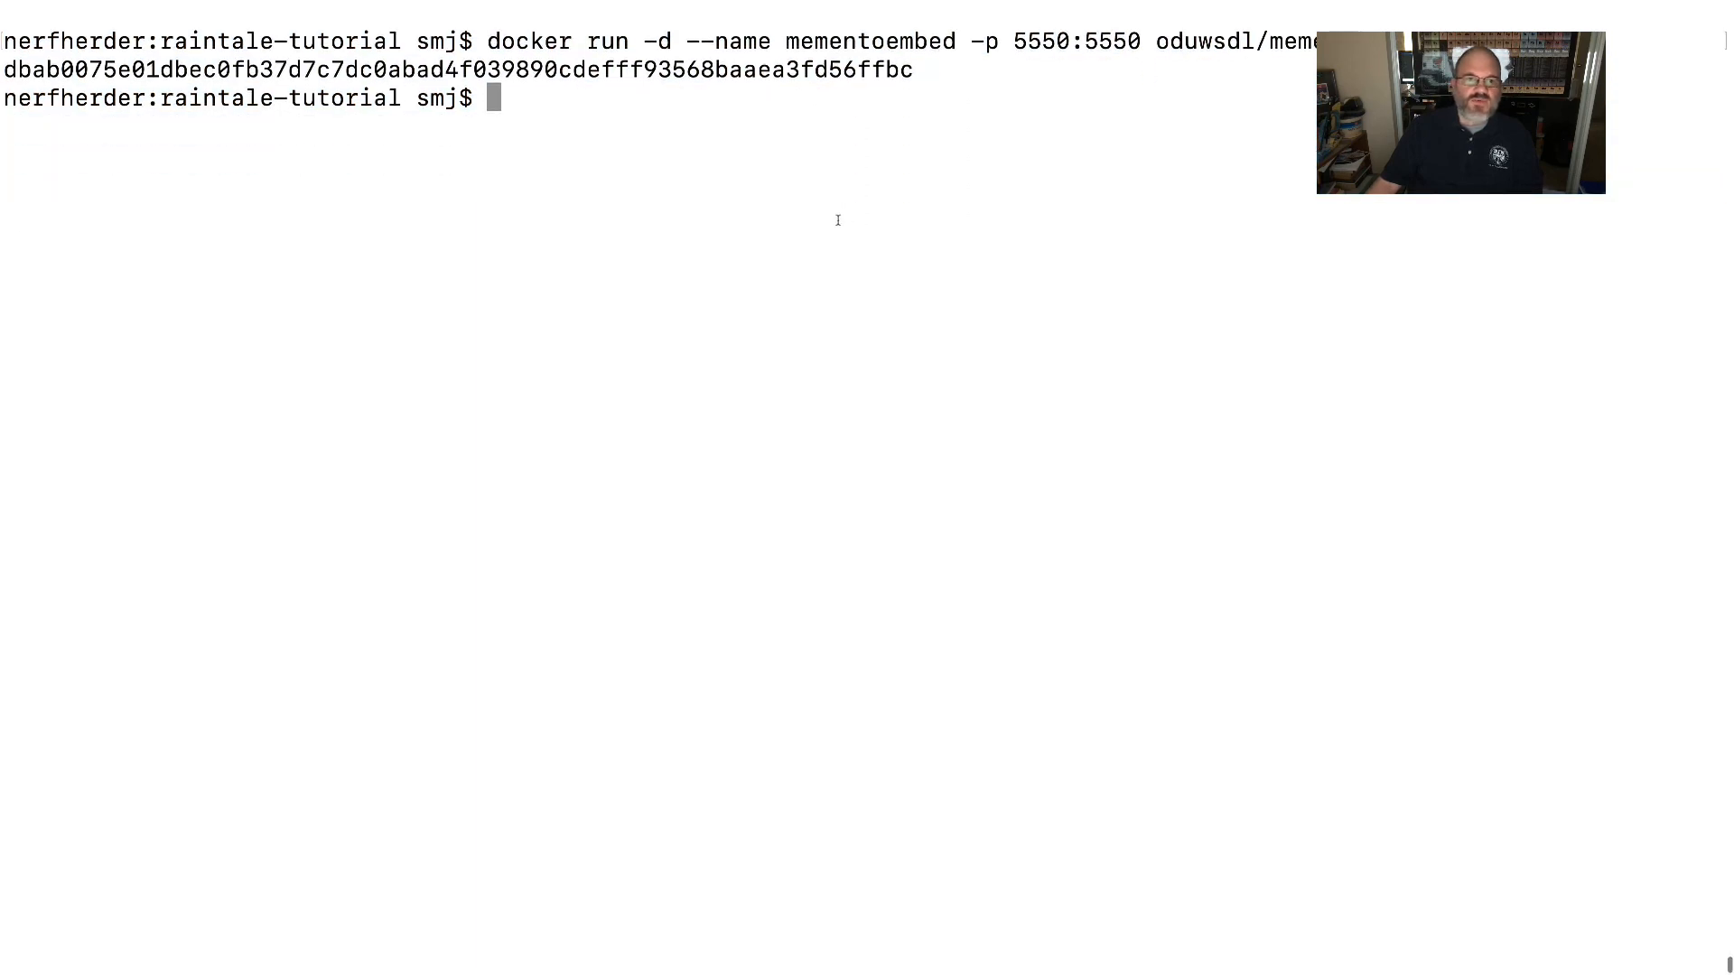
pyautogui.hotkey('ctrl', 'Left')
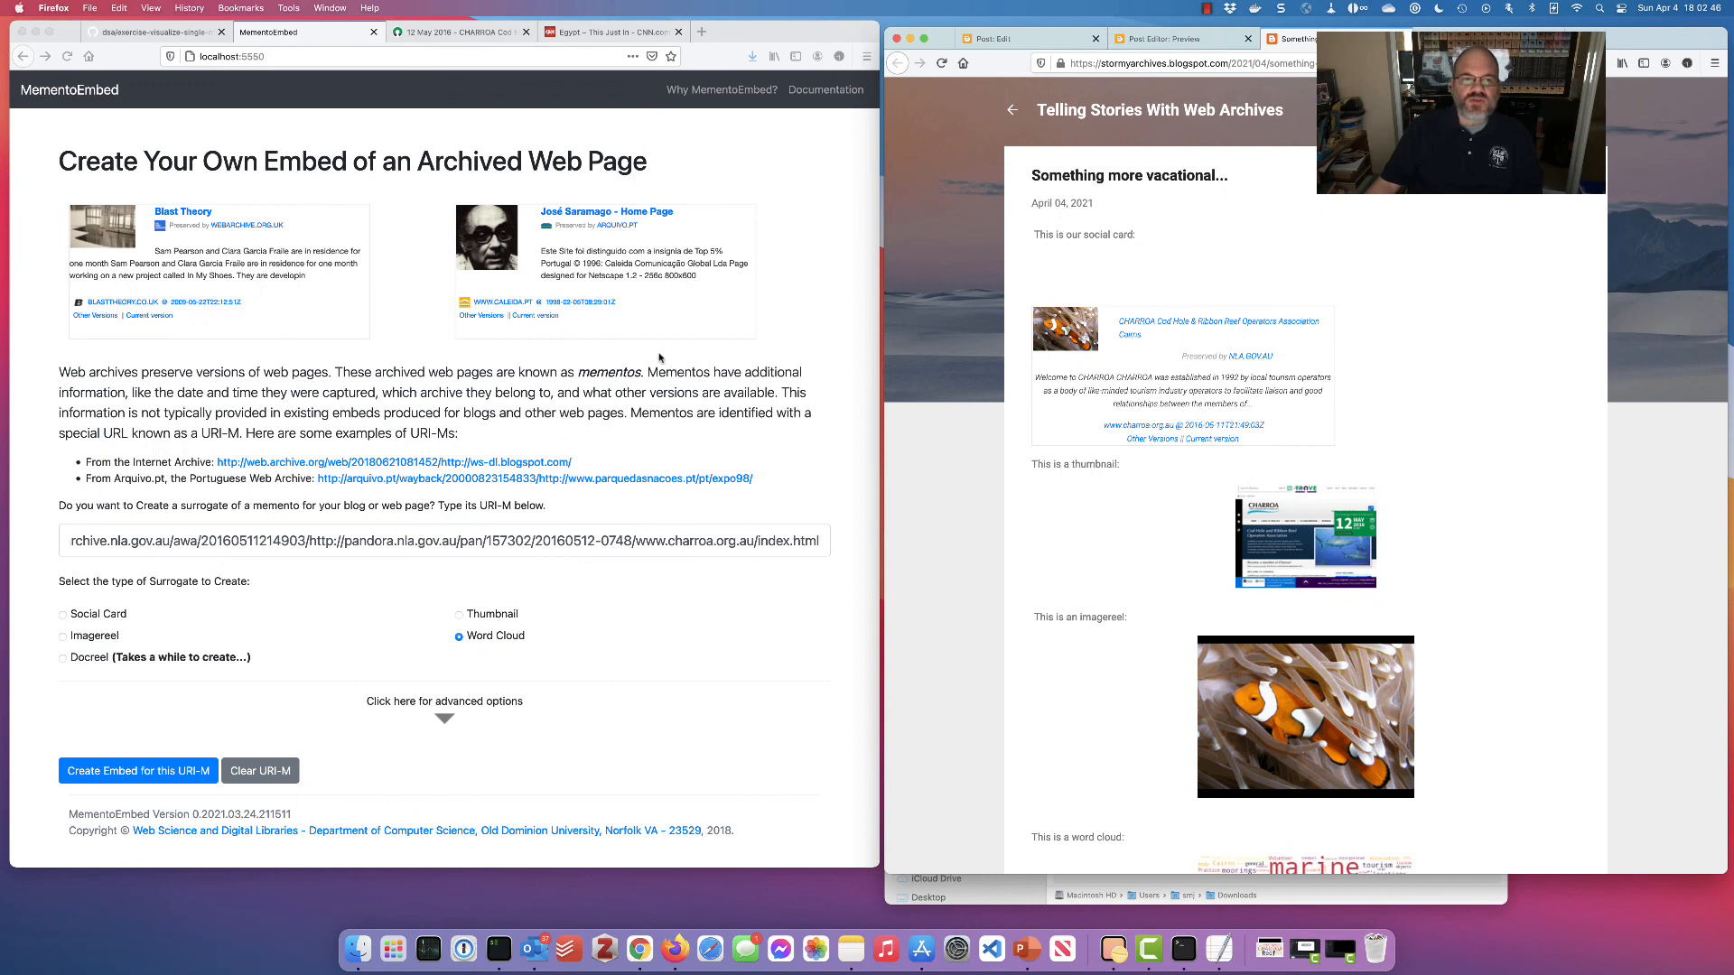